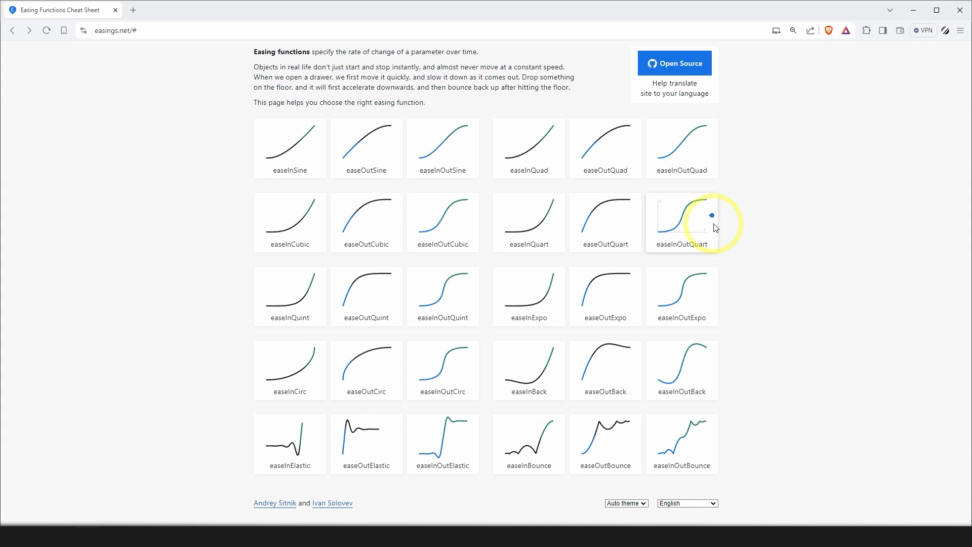
Read the definition of easing functions and examine the TypeScript math function on the easeInBack page.
{"action": "triple_click", "coordinate": [264, 50]}
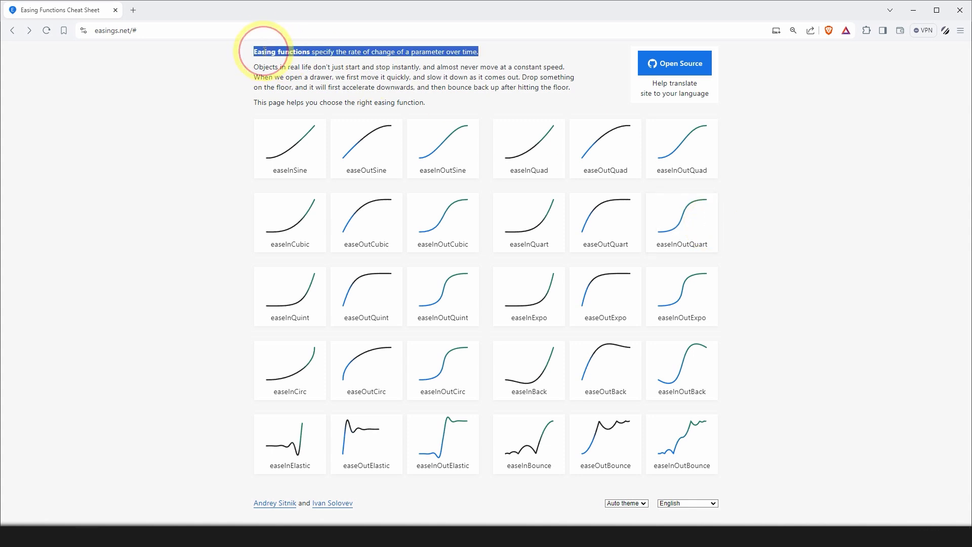
{"action": "left_click", "coordinate": [481, 77]}
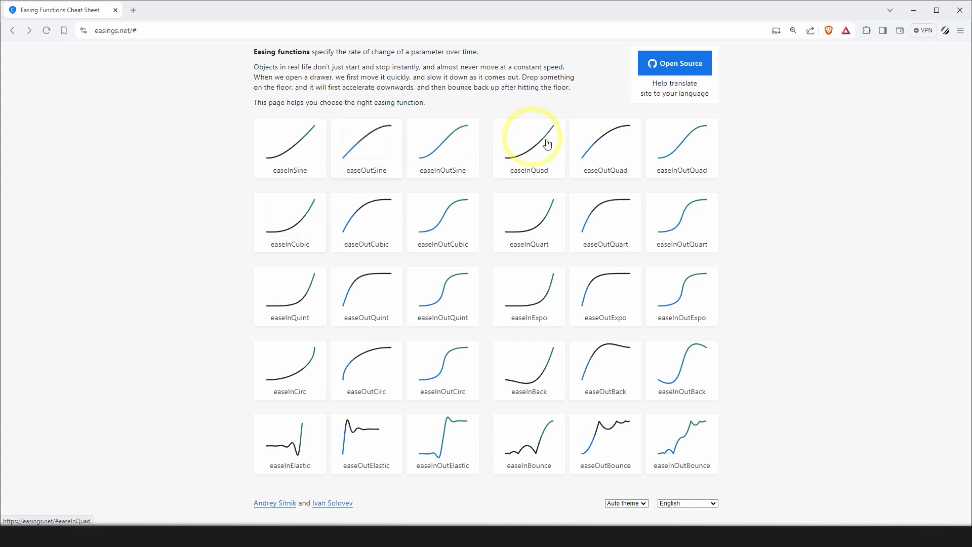
{"action": "left_click", "coordinate": [520, 373]}
{"action": "scroll", "coordinate": [380, 189], "scroll_direction": "down", "scroll_amount": 5}
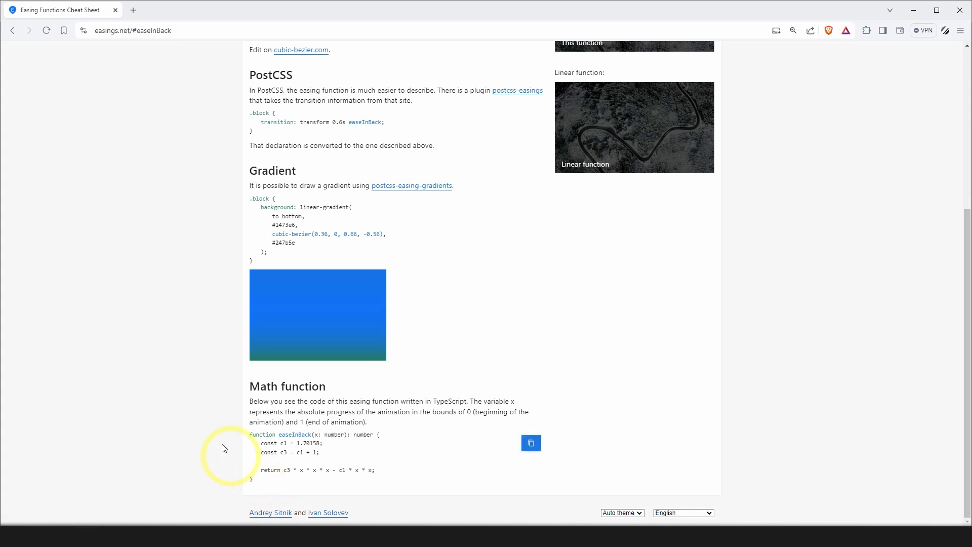
{"action": "double_click", "coordinate": [448, 402]}
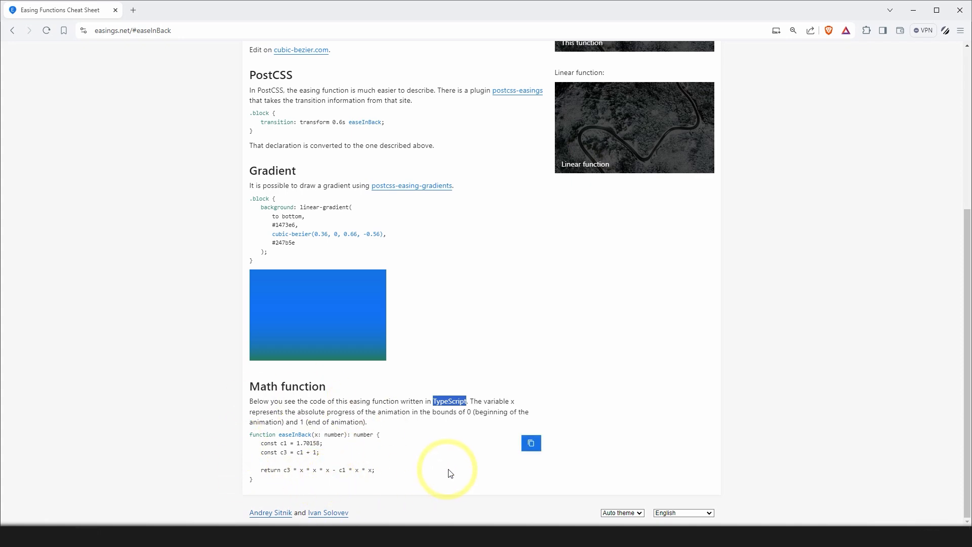
{"action": "left_click", "coordinate": [17, 31]}
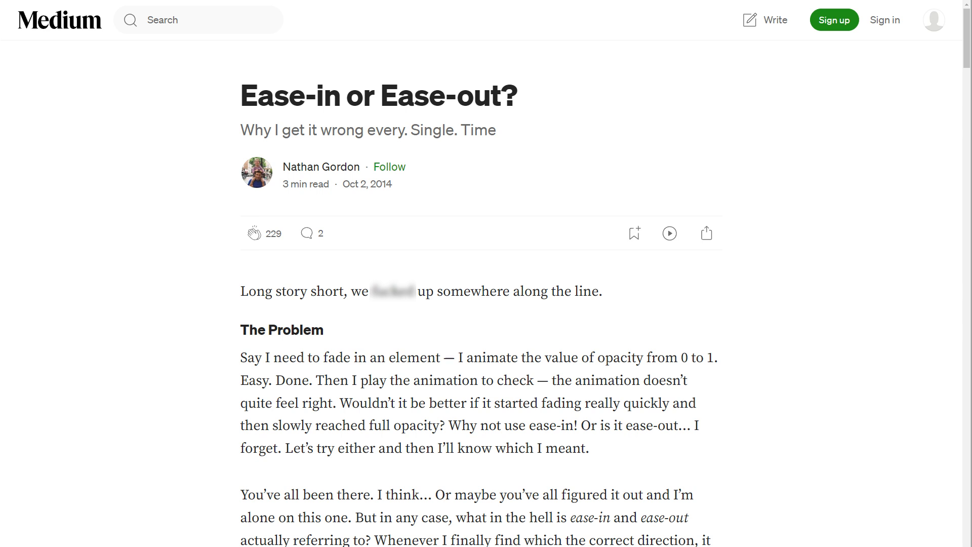
Read the "Ease-in or Ease-out?" article, including its animation timing sketch and ease-out diagram.
{"action": "scroll", "coordinate": [481, 294], "scroll_direction": "down", "scroll_amount": 10}
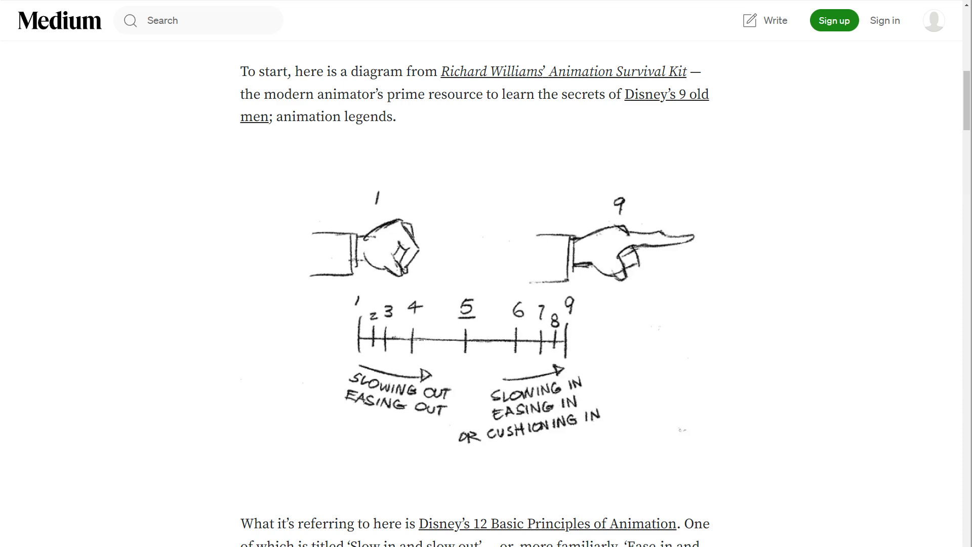
{"action": "scroll", "coordinate": [487, 294], "scroll_direction": "down", "scroll_amount": 10}
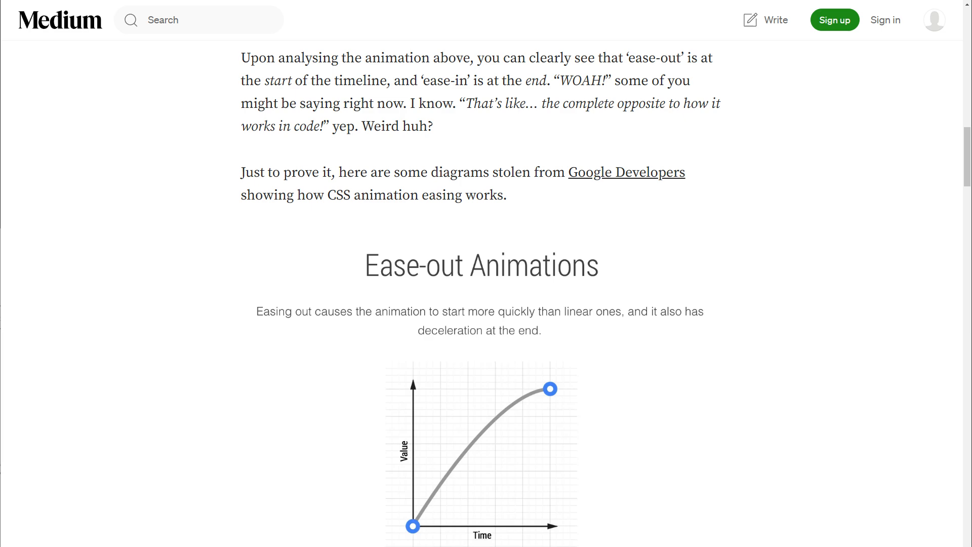
{"action": "scroll", "coordinate": [481, 294], "scroll_direction": "down", "scroll_amount": 15}
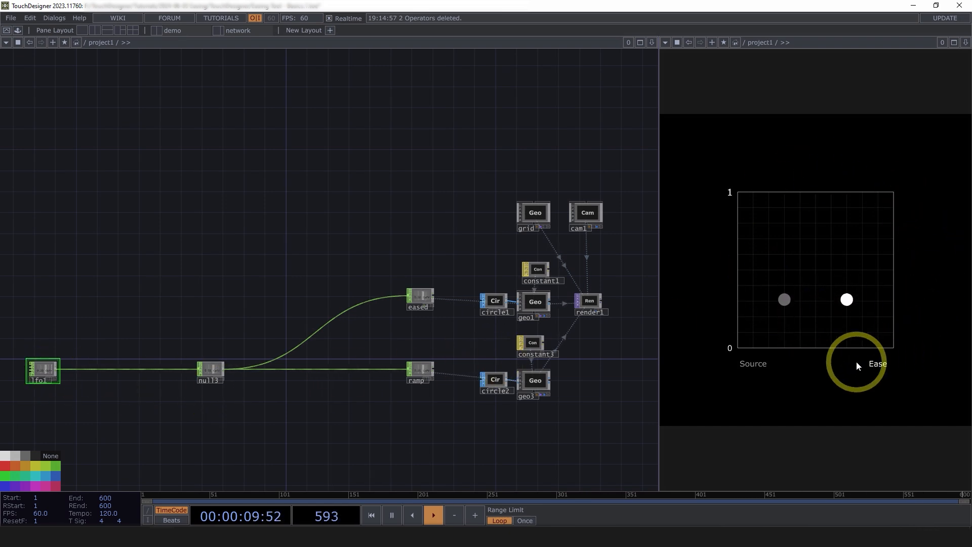
Compare the eased and ramp Null CHOPs in the network with the Source and Ease dots in the render preview.
{"action": "scroll", "coordinate": [555, 406], "scroll_direction": "up", "scroll_amount": 4}
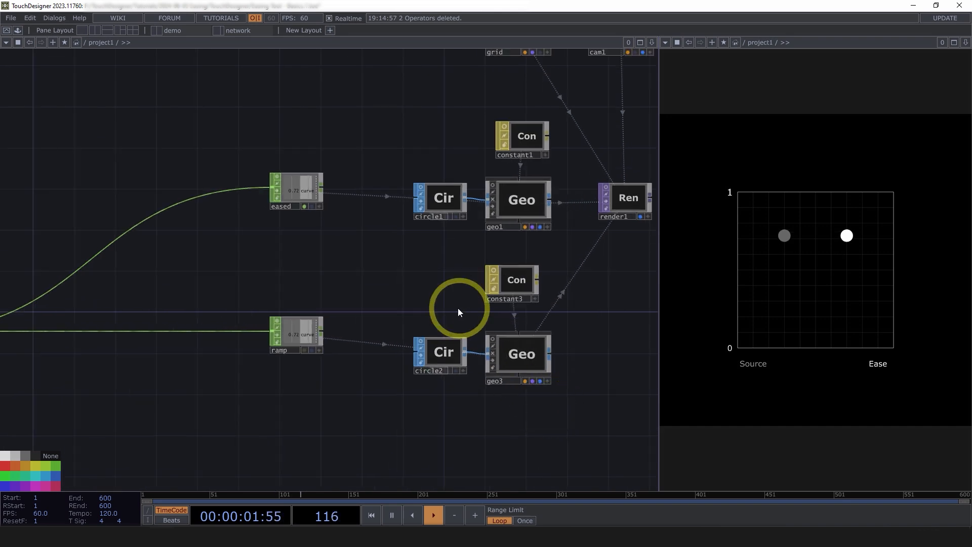
{"action": "left_click", "coordinate": [293, 342]}
{"action": "scroll", "coordinate": [297, 339], "scroll_direction": "up", "scroll_amount": 5}
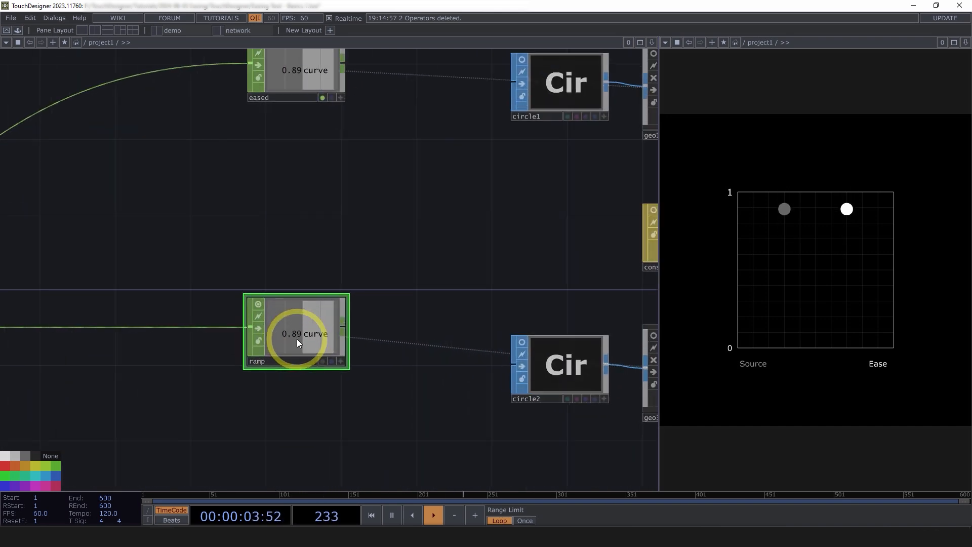
{"action": "scroll", "coordinate": [297, 339], "scroll_direction": "down", "scroll_amount": 2}
{"action": "left_click", "coordinate": [294, 133]}
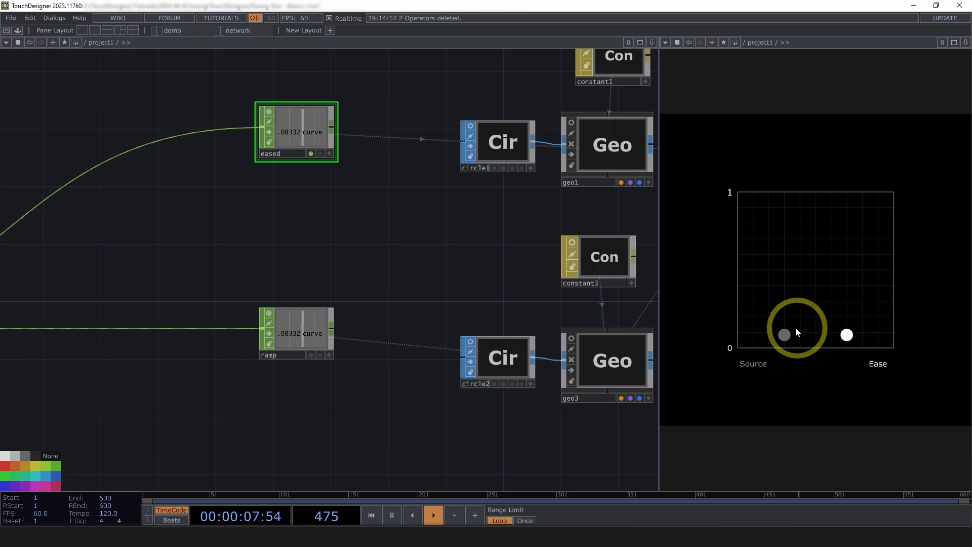
{"action": "left_click", "coordinate": [849, 321]}
{"action": "scroll", "coordinate": [456, 200], "scroll_direction": "down", "scroll_amount": 3}
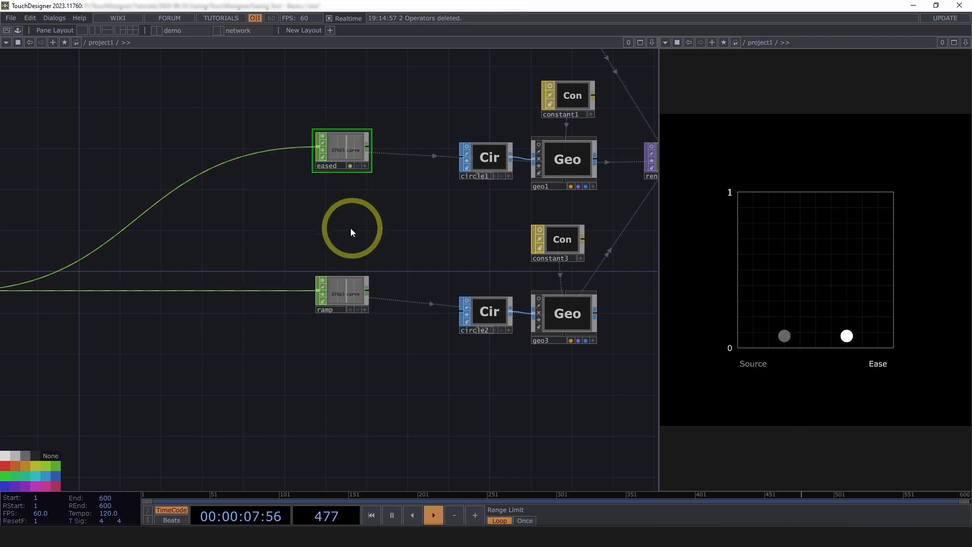
{"action": "scroll", "coordinate": [352, 230], "scroll_direction": "down", "scroll_amount": 5}
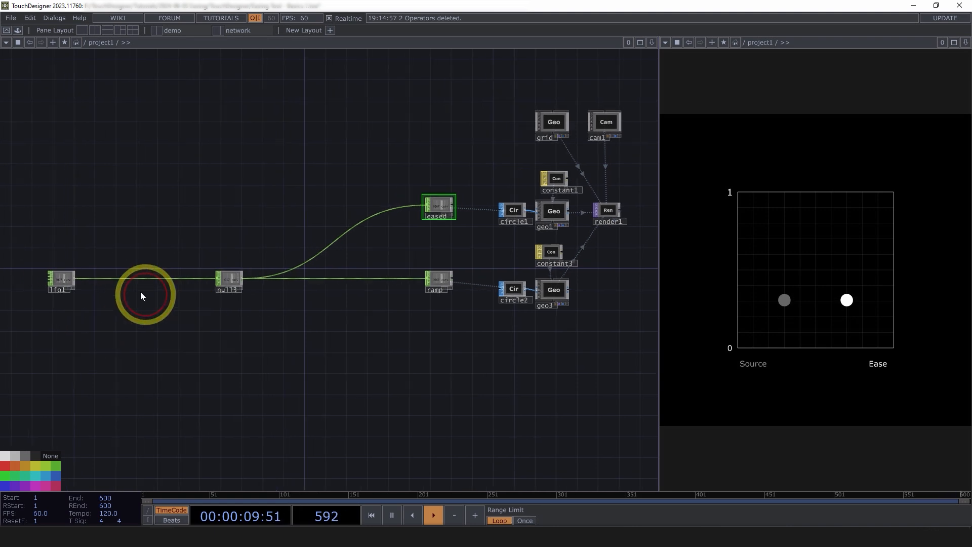
Show the parameters of lfo1 and examine its waveform settings and the signal it sends through the network.
{"action": "scroll", "coordinate": [114, 273], "scroll_direction": "up", "scroll_amount": 3}
{"action": "left_click", "coordinate": [114, 272]}
{"action": "key", "text": "p"}
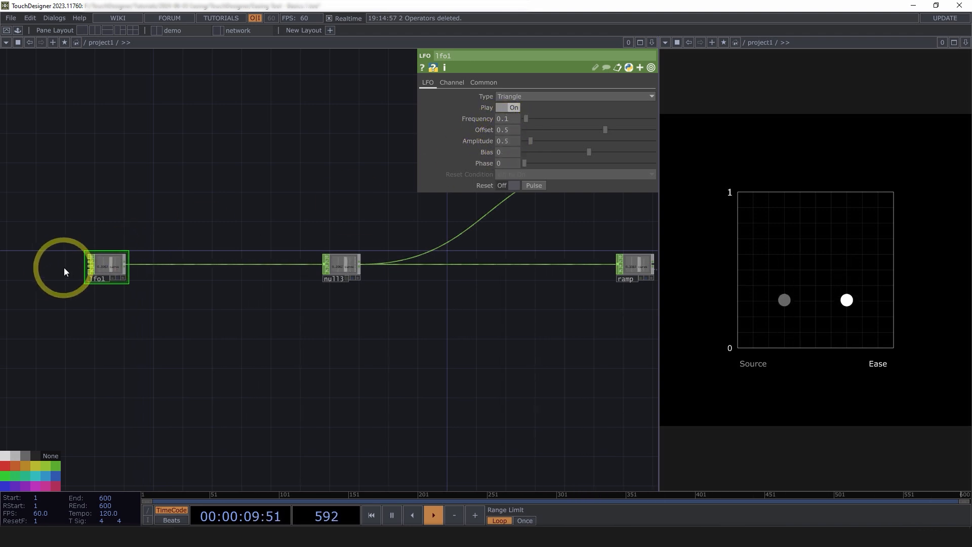
{"action": "scroll", "coordinate": [69, 268], "scroll_direction": "up", "scroll_amount": 5}
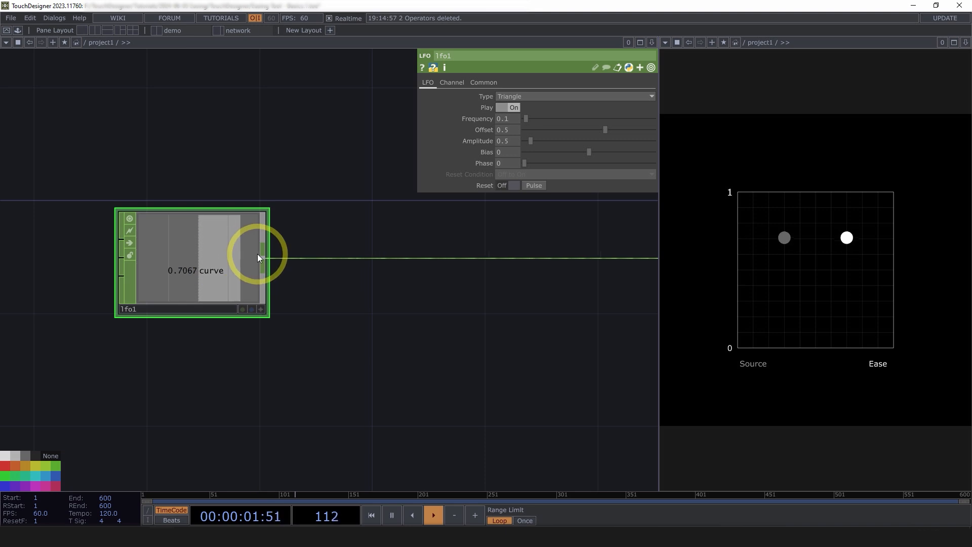
{"action": "left_click_drag", "start_coordinate": [345, 341], "coordinate": [150, 370]}
{"action": "scroll", "coordinate": [149, 370], "scroll_direction": "down", "scroll_amount": 7}
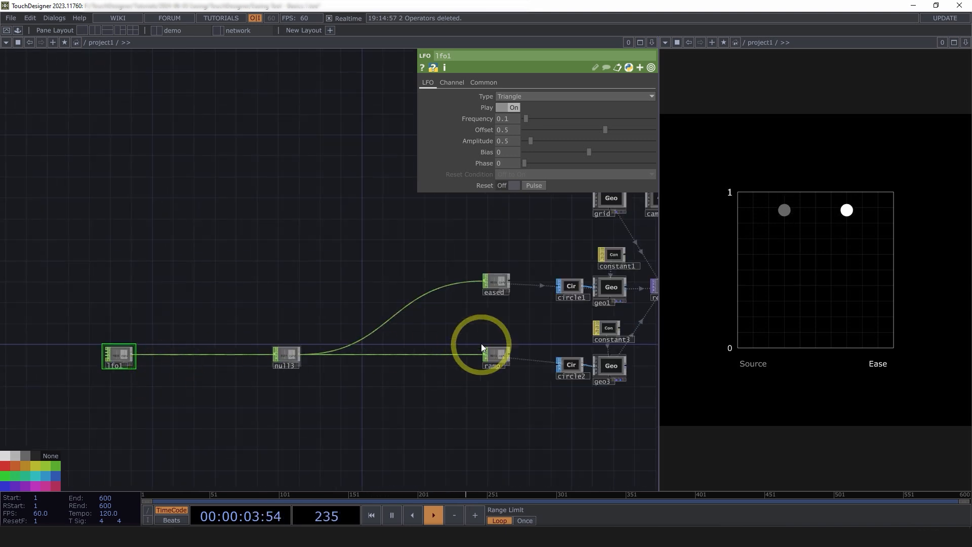
Insert a Lookup CHOP on the input of the eased Null, between null3 and eased.
{"action": "scroll", "coordinate": [472, 331], "scroll_direction": "up", "scroll_amount": 3}
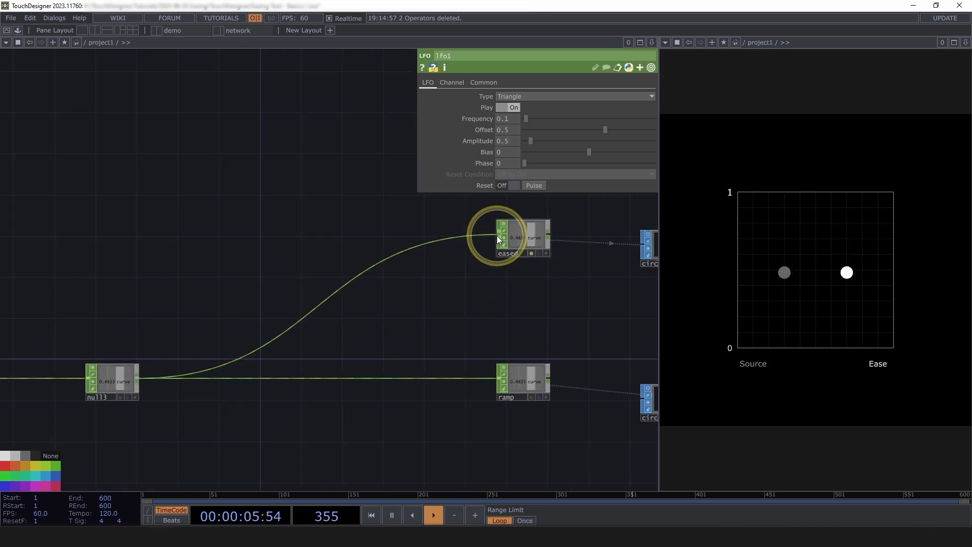
{"action": "right_click", "coordinate": [497, 235]}
{"action": "left_click", "coordinate": [495, 236]}
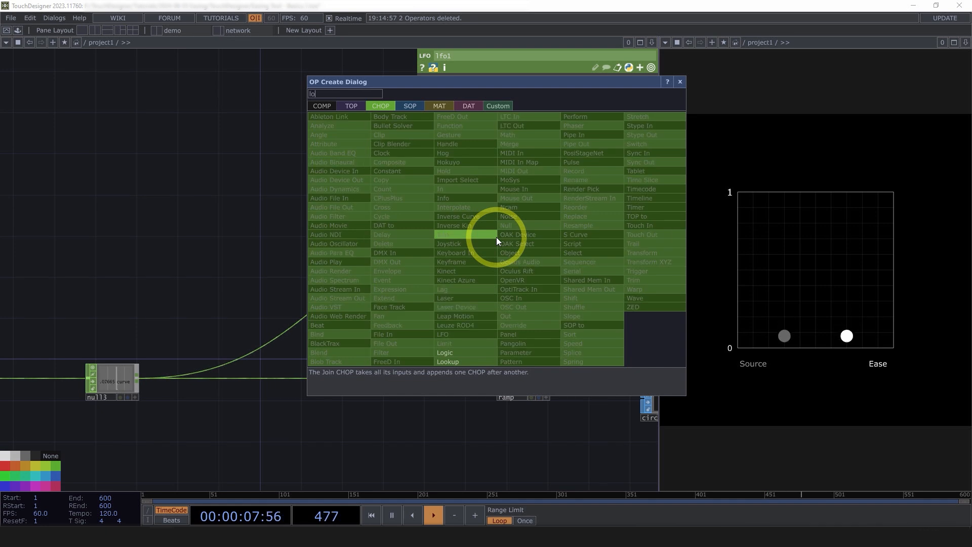
{"action": "left_click", "coordinate": [348, 238]}
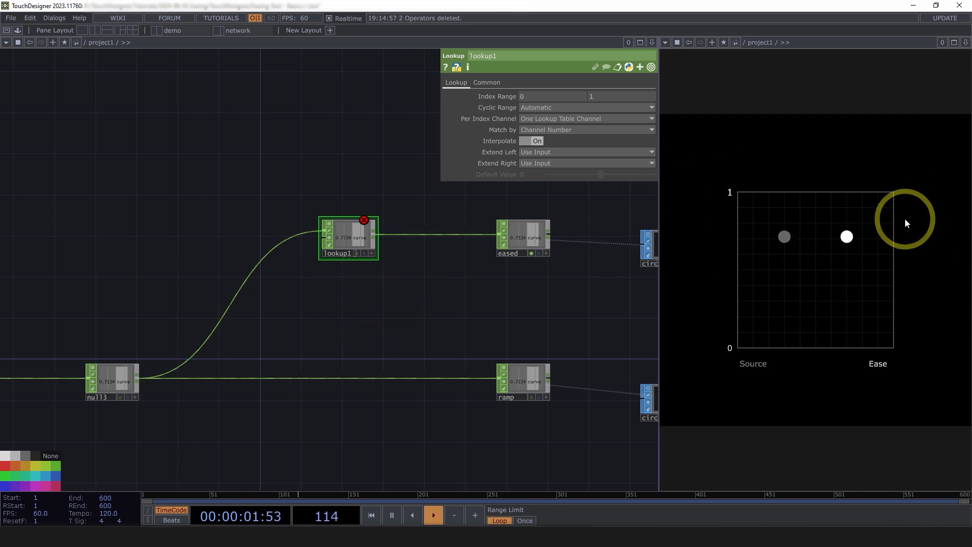
Add an S Curve CHOP beside lookup1 and connect it to the Lookup's second input as the lookup table.
{"action": "left_click_drag", "start_coordinate": [338, 167], "coordinate": [381, 187]}
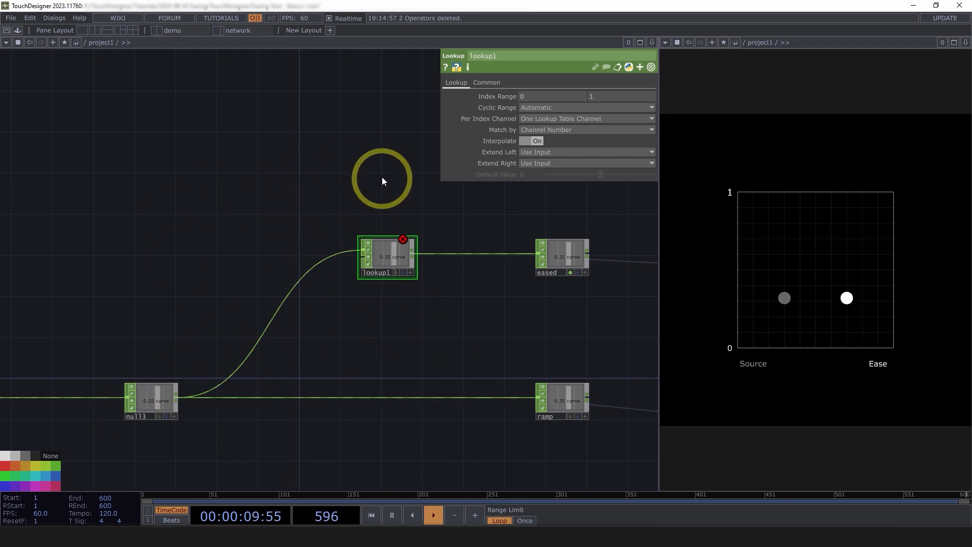
{"action": "left_click_drag", "start_coordinate": [336, 197], "coordinate": [407, 206]}
{"action": "key", "text": "Tab"}
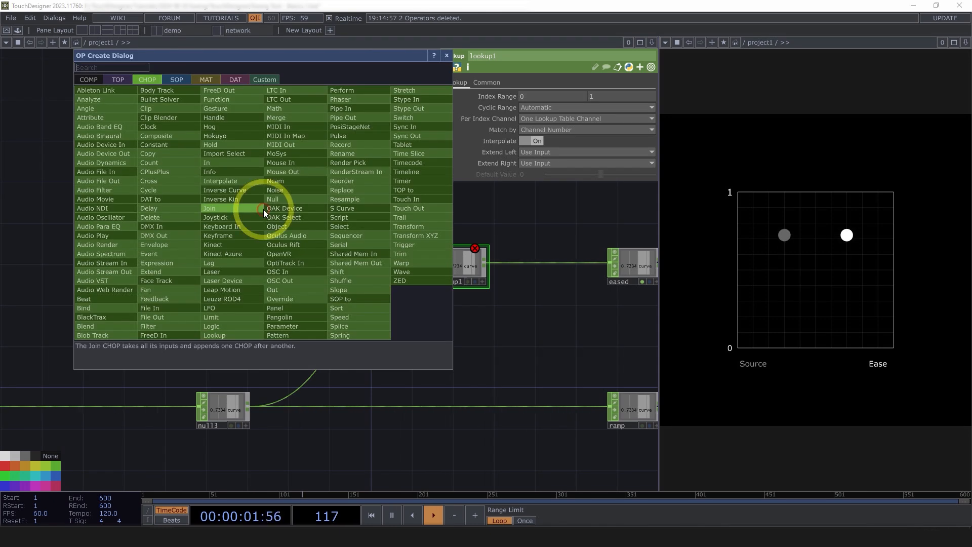
{"action": "left_click", "coordinate": [348, 207]}
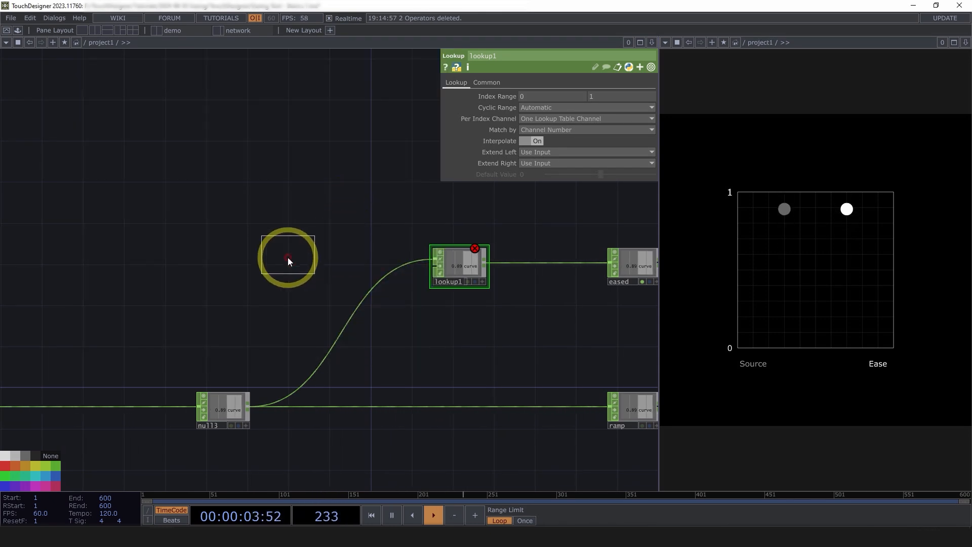
{"action": "left_click", "coordinate": [288, 258]}
{"action": "left_click_drag", "start_coordinate": [311, 252], "coordinate": [437, 278]}
{"action": "left_click_drag", "start_coordinate": [303, 266], "coordinate": [334, 277]}
{"action": "scroll", "coordinate": [368, 290], "scroll_direction": "up", "scroll_amount": 1}
{"action": "scroll", "coordinate": [369, 291], "scroll_direction": "up", "scroll_amount": 2}
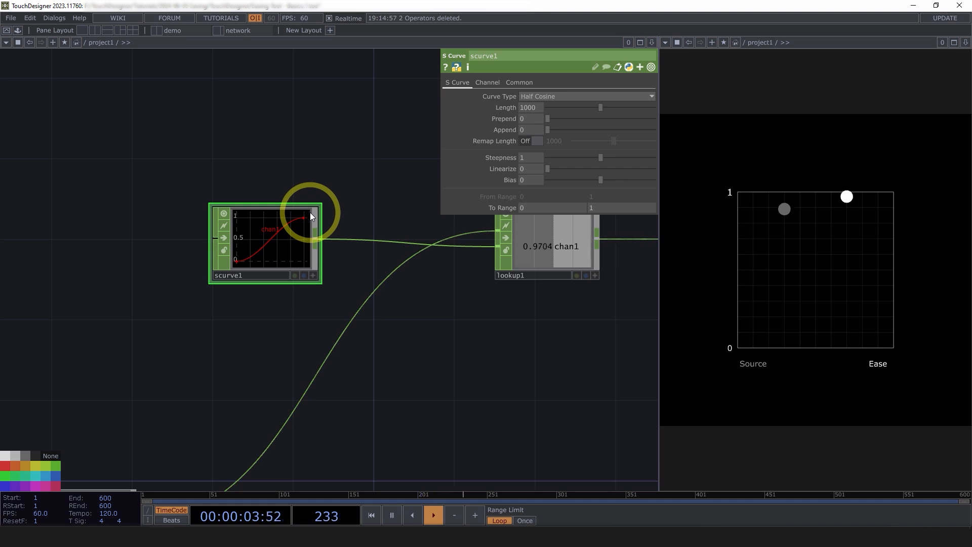
Insert a second Lookup CHOP between lfo1 and null3.
{"action": "scroll", "coordinate": [434, 311], "scroll_direction": "down", "scroll_amount": 3}
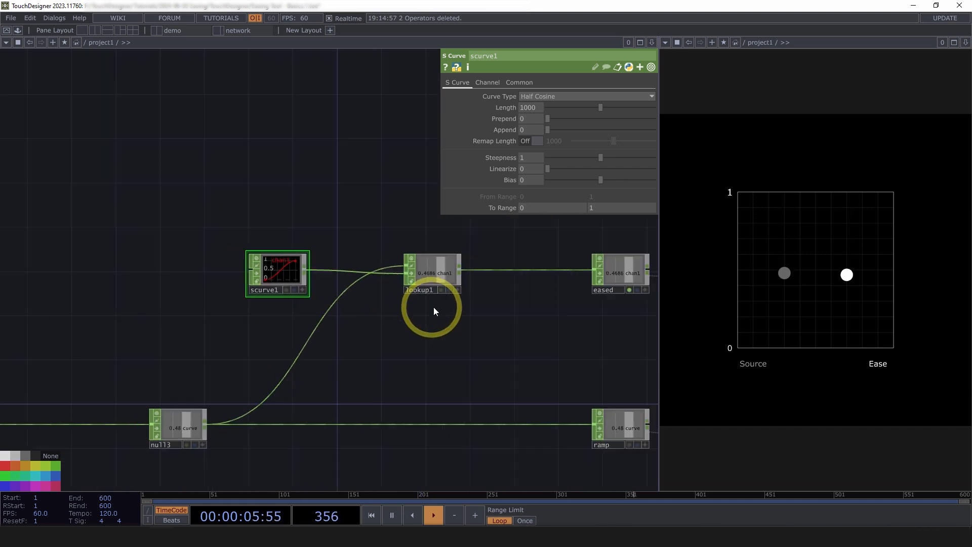
{"action": "scroll", "coordinate": [434, 308], "scroll_direction": "down", "scroll_amount": 1}
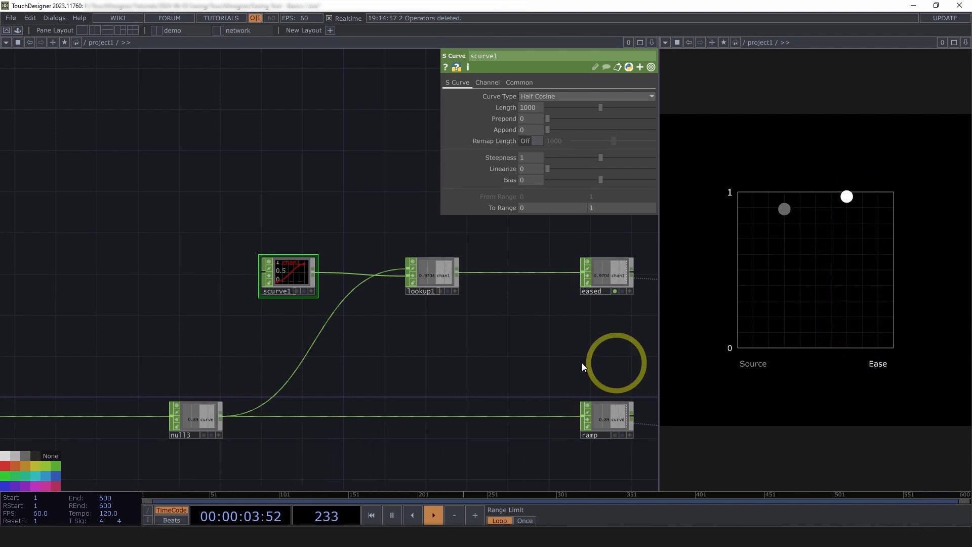
{"action": "left_click_drag", "start_coordinate": [436, 333], "coordinate": [541, 297]}
{"action": "scroll", "coordinate": [540, 297], "scroll_direction": "down", "scroll_amount": 3}
{"action": "scroll", "coordinate": [182, 353], "scroll_direction": "up", "scroll_amount": 3}
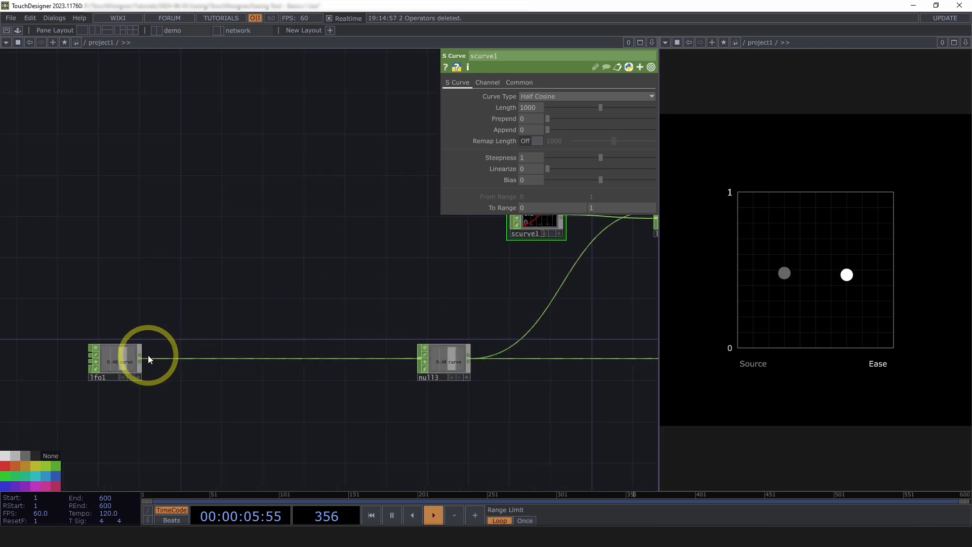
{"action": "right_click", "coordinate": [142, 358]}
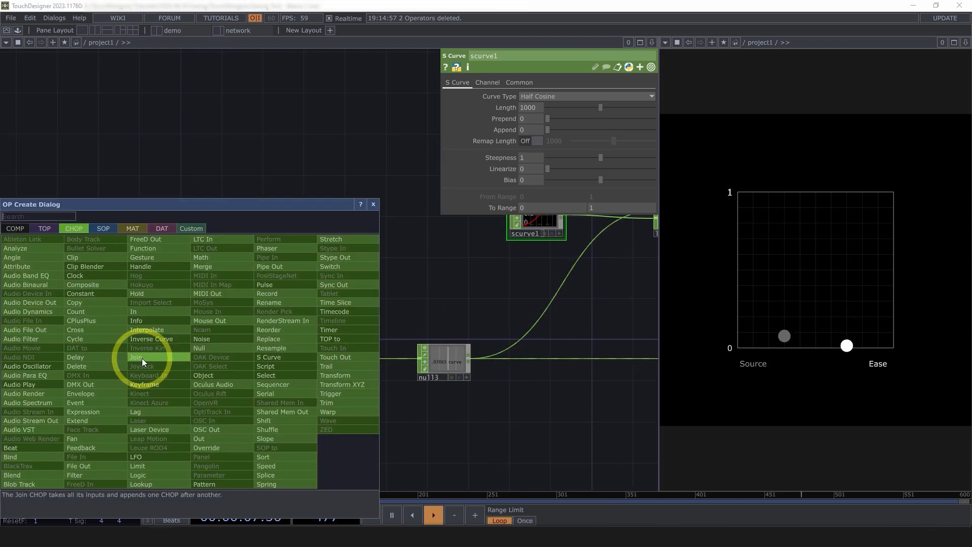
{"action": "type", "text": "lo"}
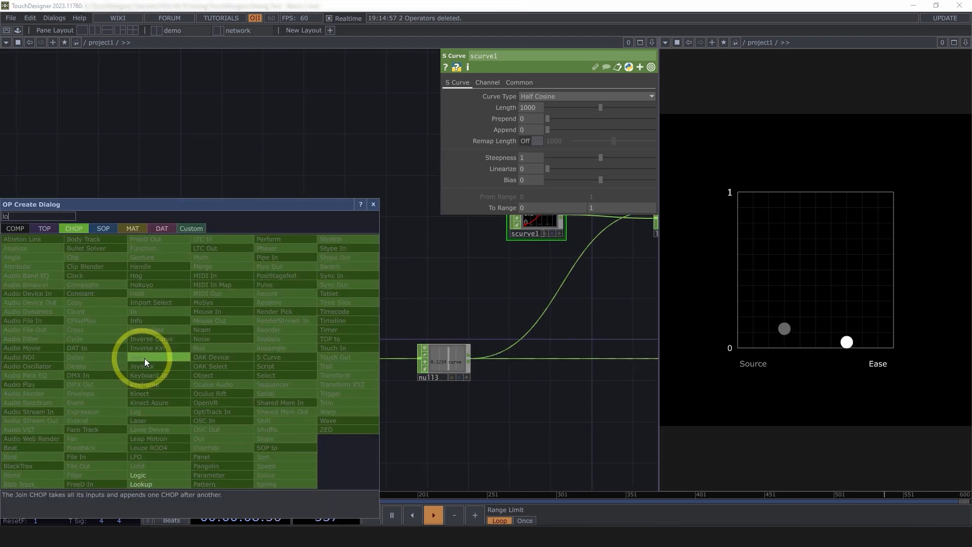
{"action": "left_click", "coordinate": [145, 485]}
{"action": "left_click", "coordinate": [329, 359]}
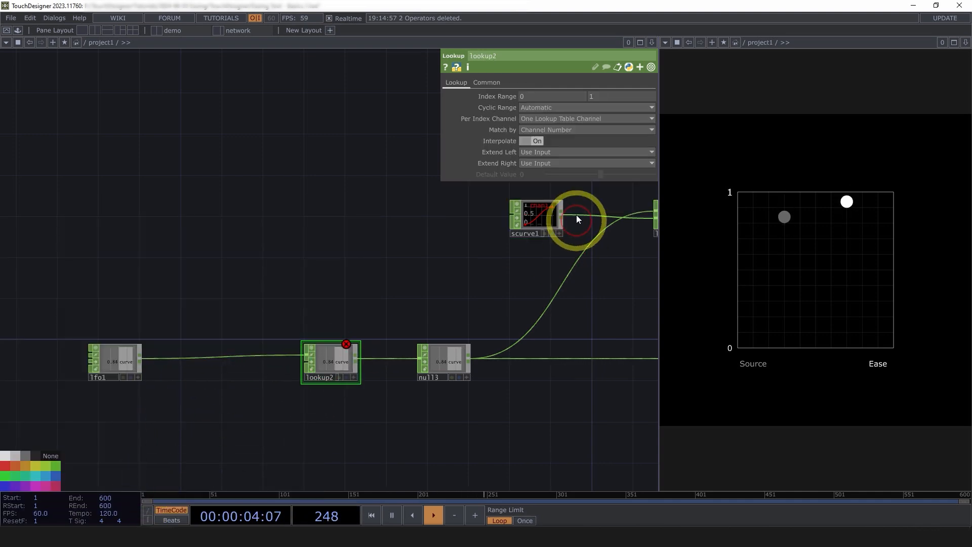
Duplicate scurve1, place the copy below the lfo1 connection, and wire it into the second input of lookup2.
{"action": "left_click", "coordinate": [552, 223]}
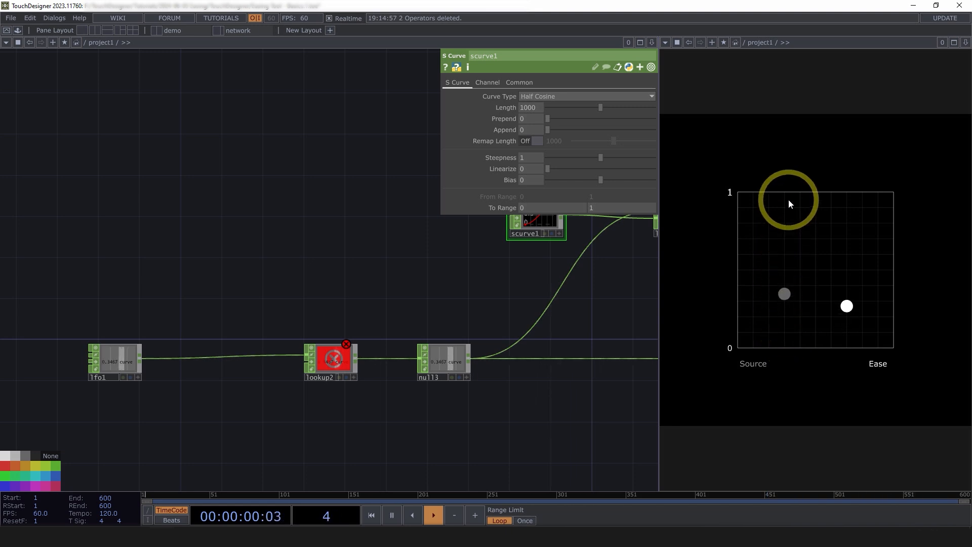
{"action": "left_click_drag", "start_coordinate": [217, 401], "coordinate": [236, 366]}
{"action": "left_click_drag", "start_coordinate": [348, 228], "coordinate": [287, 265]}
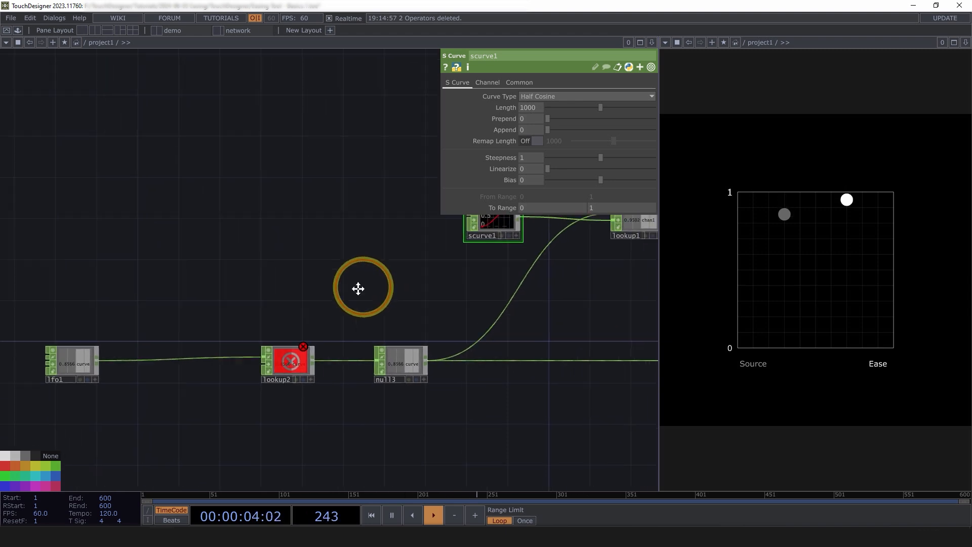
{"action": "left_click_drag", "start_coordinate": [359, 289], "coordinate": [314, 303]}
{"action": "key", "text": "ctrl+v"}
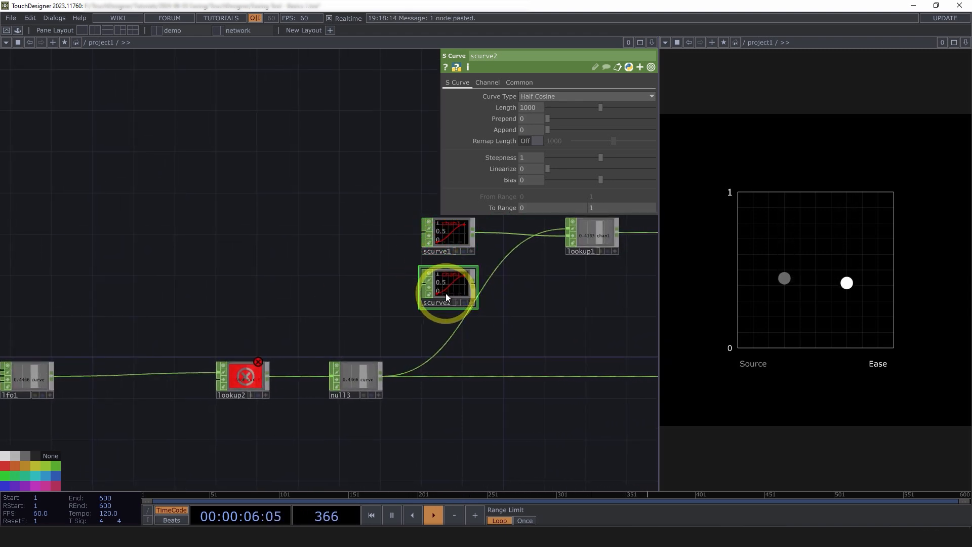
{"action": "left_click", "coordinate": [128, 413]}
{"action": "left_click_drag", "start_coordinate": [168, 408], "coordinate": [220, 377]}
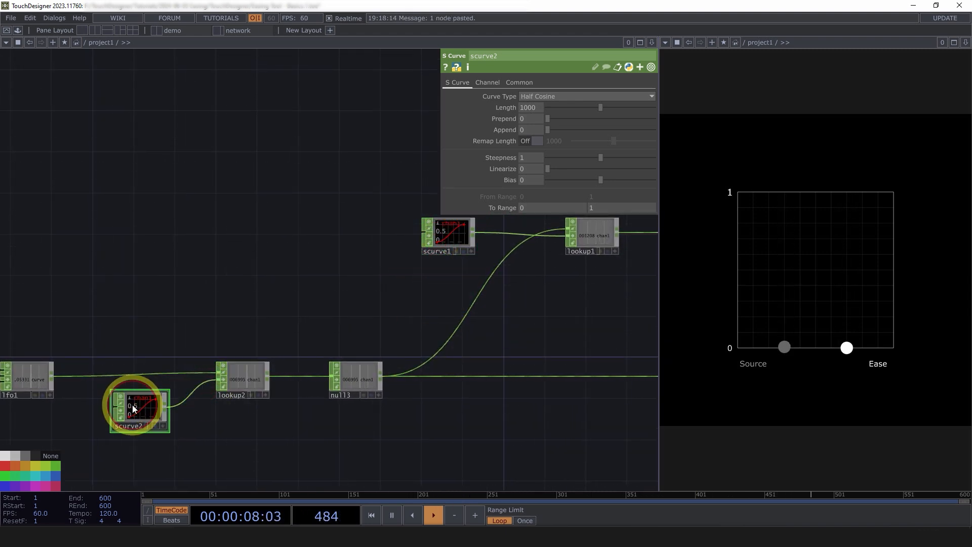
Set the Linearize value of scurve2 to 1 to make its curve a straight ramp.
{"action": "left_click_drag", "start_coordinate": [547, 169], "coordinate": [618, 157]}
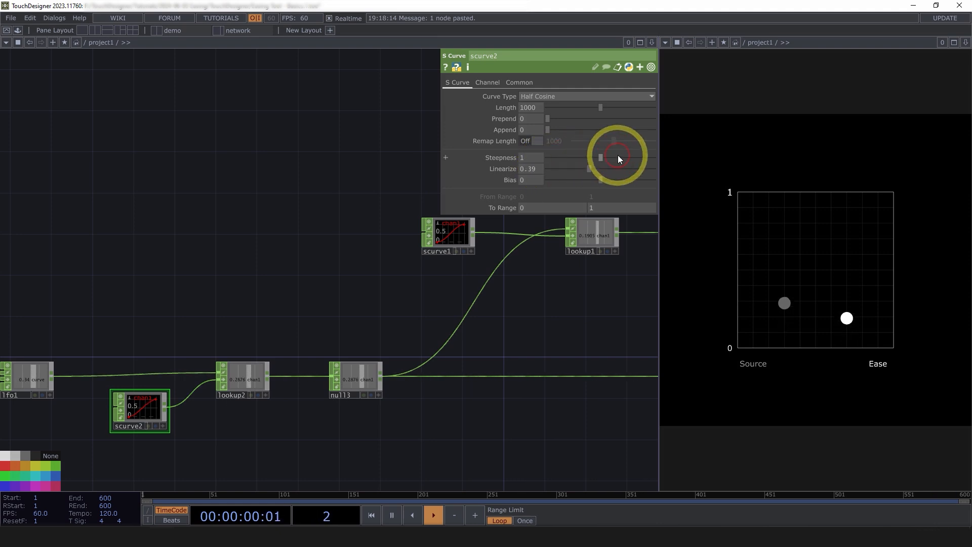
{"action": "scroll", "coordinate": [156, 412], "scroll_direction": "up", "scroll_amount": 6}
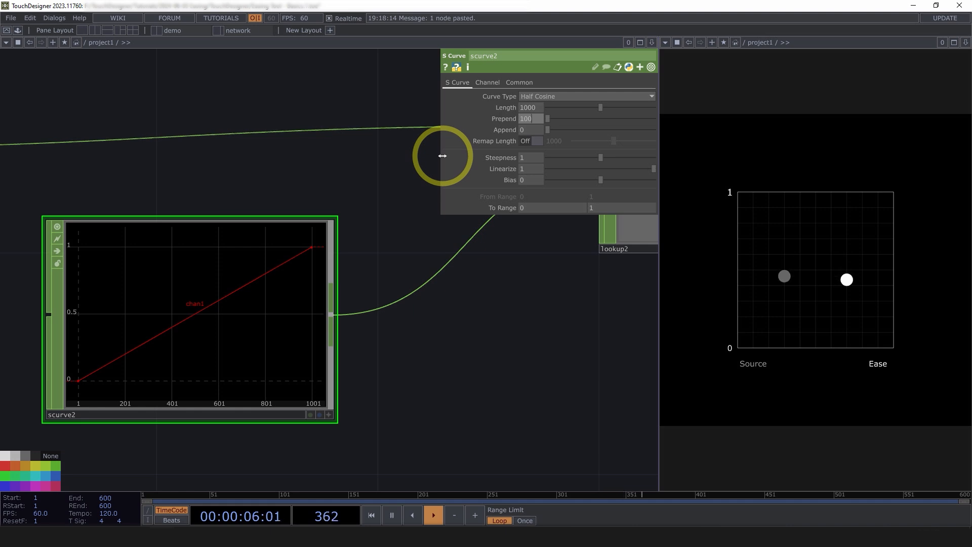
Extend the curve of scurve2 by setting both Prepend and Append to 100.
{"action": "key", "text": "Tab"}
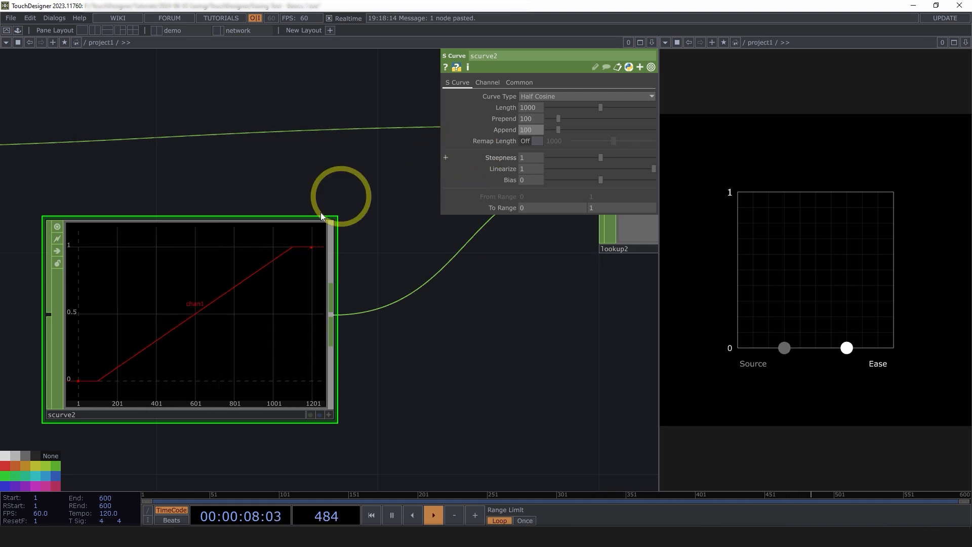
{"action": "scroll", "coordinate": [257, 287], "scroll_direction": "down", "scroll_amount": 5}
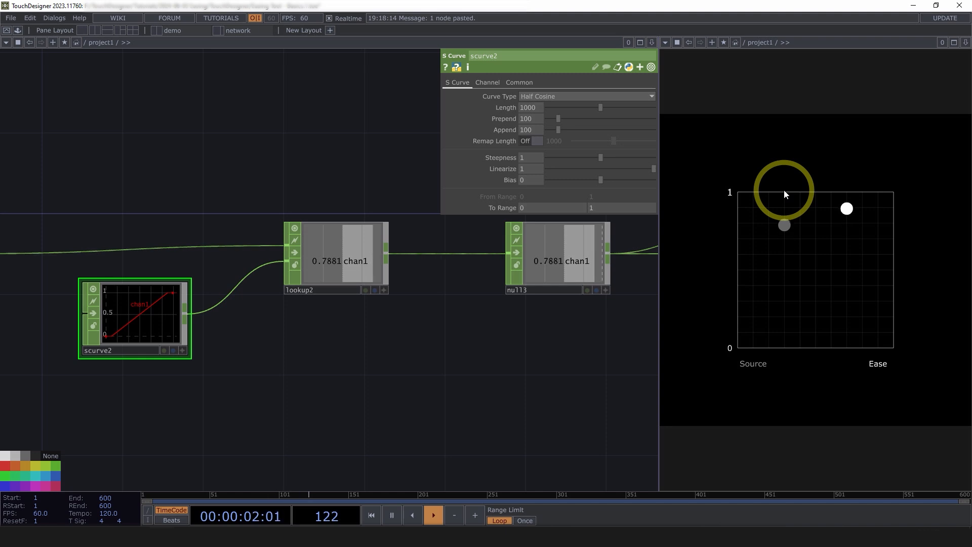
Try a steeper curve on scurve1 with Steepness 1.533 and Linearize raised to 1.
{"action": "left_click_drag", "start_coordinate": [587, 332], "coordinate": [175, 433]}
{"action": "scroll", "coordinate": [175, 433], "scroll_direction": "down", "scroll_amount": 4}
{"action": "left_click", "coordinate": [248, 258]}
{"action": "scroll", "coordinate": [252, 255], "scroll_direction": "up", "scroll_amount": 10}
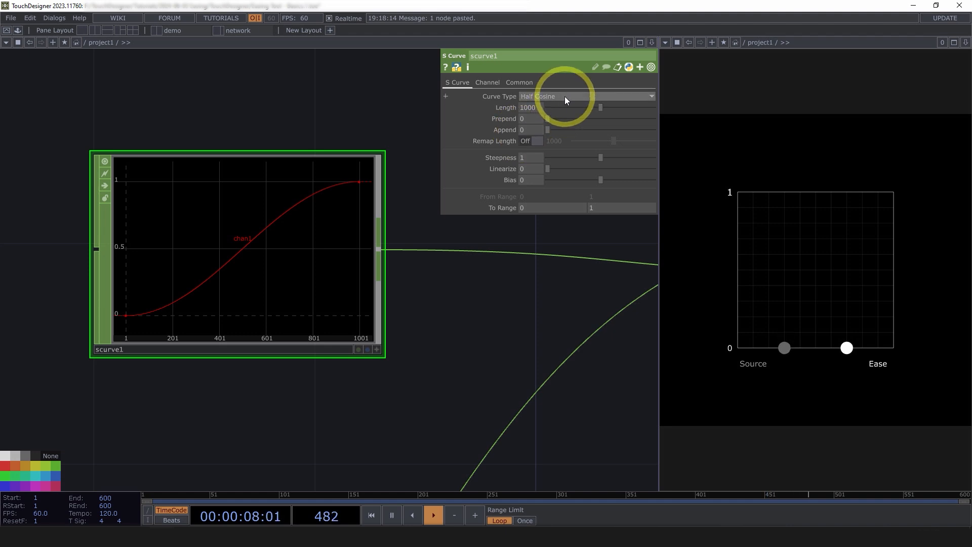
{"action": "left_click_drag", "start_coordinate": [602, 158], "coordinate": [630, 158]}
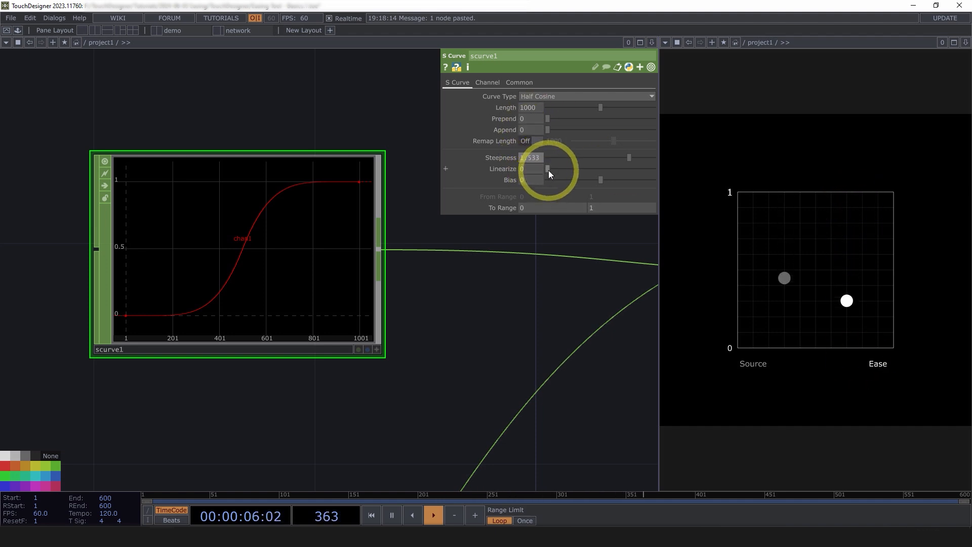
{"action": "left_click_drag", "start_coordinate": [557, 171], "coordinate": [653, 167]}
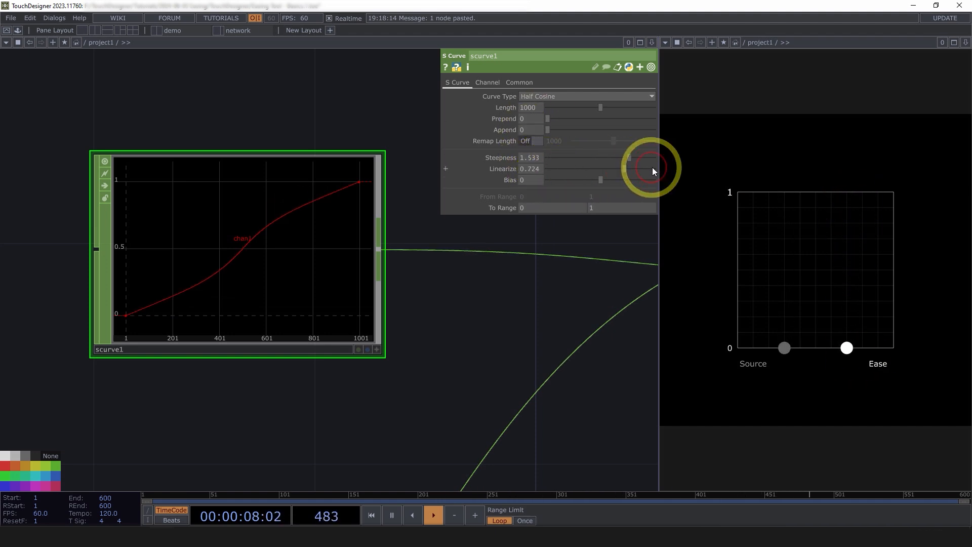
Try shifting the Bias of scurve1, first to -0.181, then to 0.19, then slightly negative again.
{"action": "left_click", "coordinate": [591, 179]}
{"action": "left_click_drag", "start_coordinate": [591, 180], "coordinate": [592, 180]}
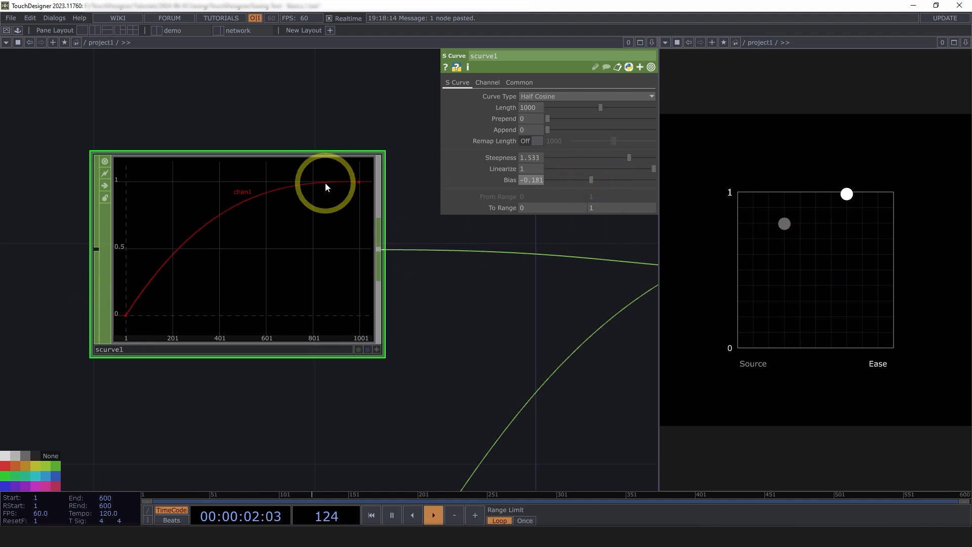
{"action": "left_click_drag", "start_coordinate": [603, 180], "coordinate": [611, 179]}
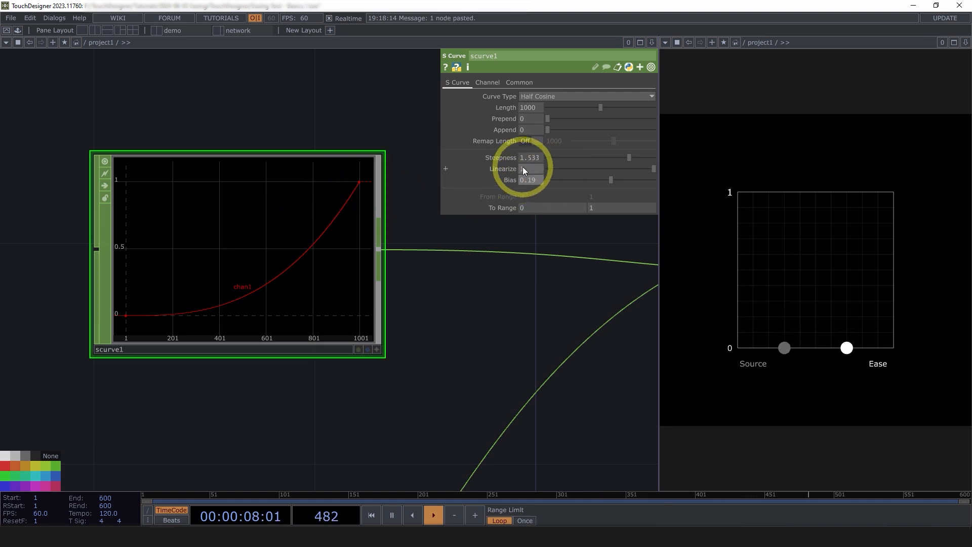
{"action": "left_click_drag", "start_coordinate": [610, 180], "coordinate": [593, 177]}
Reset scurve1 to Bias 0, Linearize 0 and Steepness 1.
{"action": "type", "text": "0"}
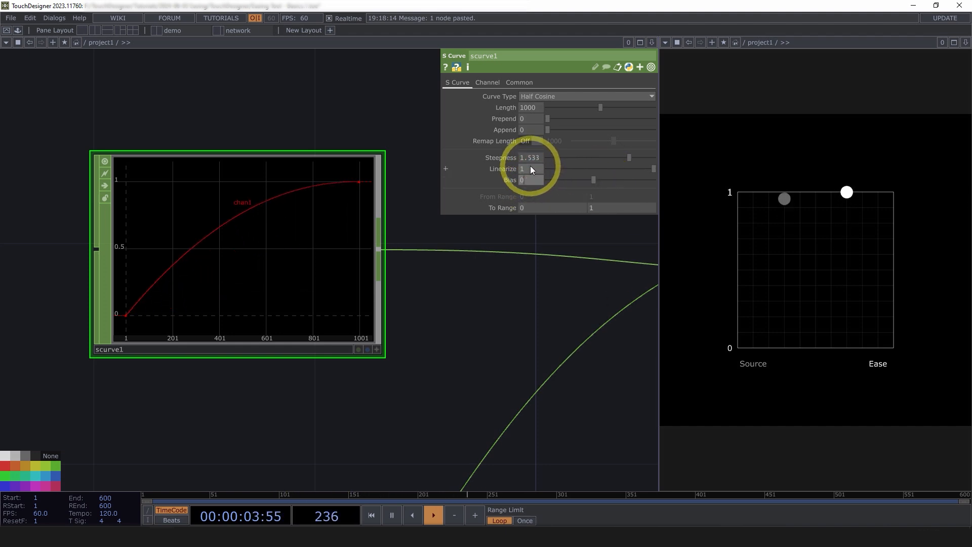
{"action": "left_click", "coordinate": [530, 167]}
{"action": "type", "text": "0"}
{"action": "left_click", "coordinate": [372, 107]}
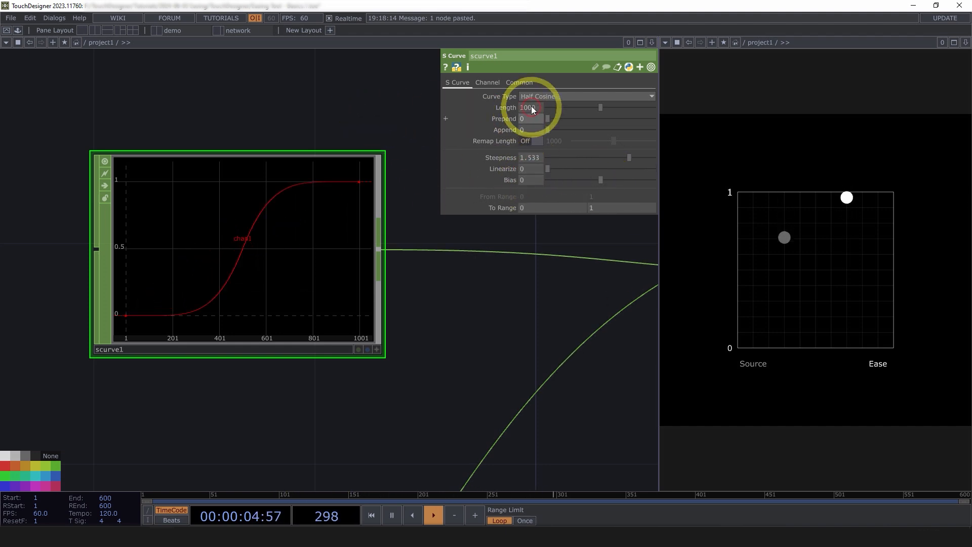
{"action": "left_click", "coordinate": [533, 157]}
{"action": "type", "text": "1"}
{"action": "left_click", "coordinate": [386, 101]}
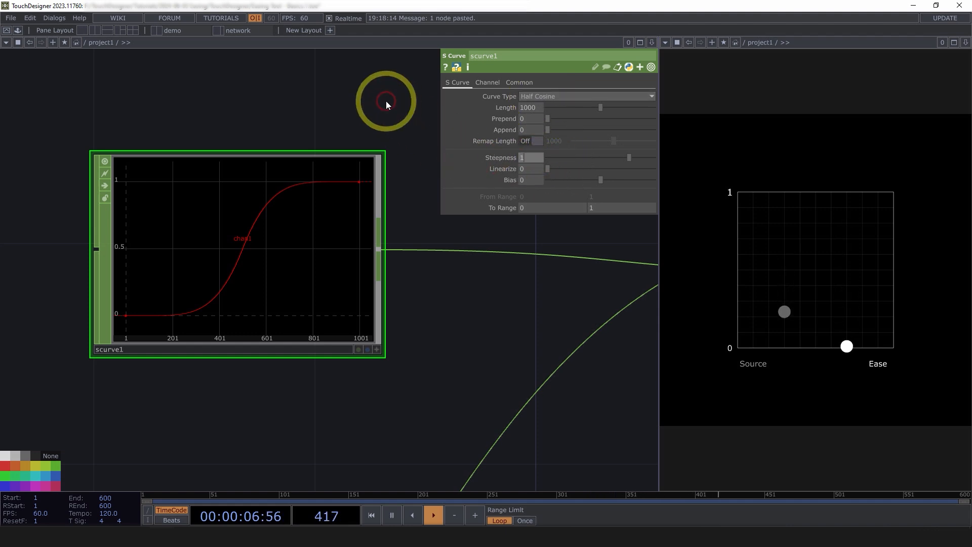
Switch the Curve Type of scurve1 to Logistic.
{"action": "left_click", "coordinate": [535, 96]}
{"action": "left_click", "coordinate": [537, 96]}
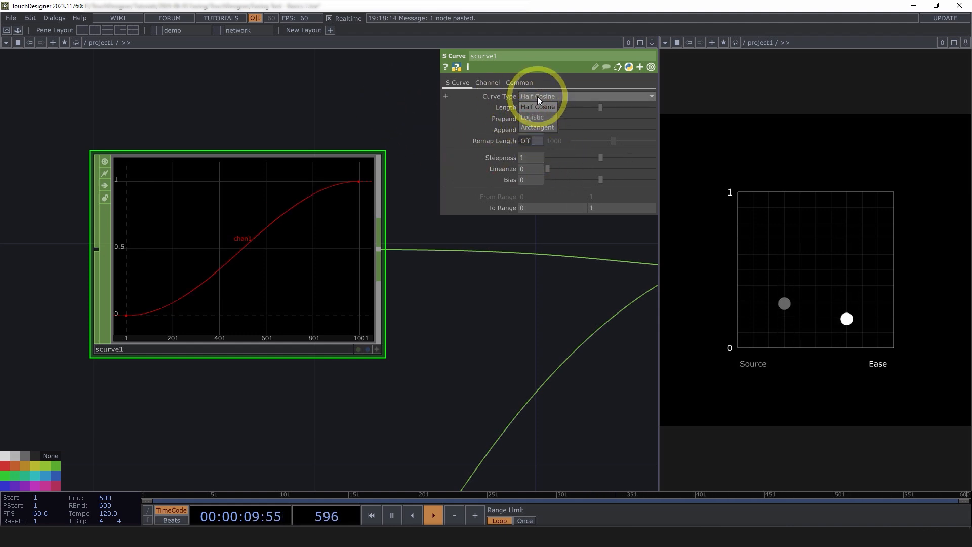
{"action": "left_click", "coordinate": [537, 96]}
{"action": "left_click", "coordinate": [537, 117]}
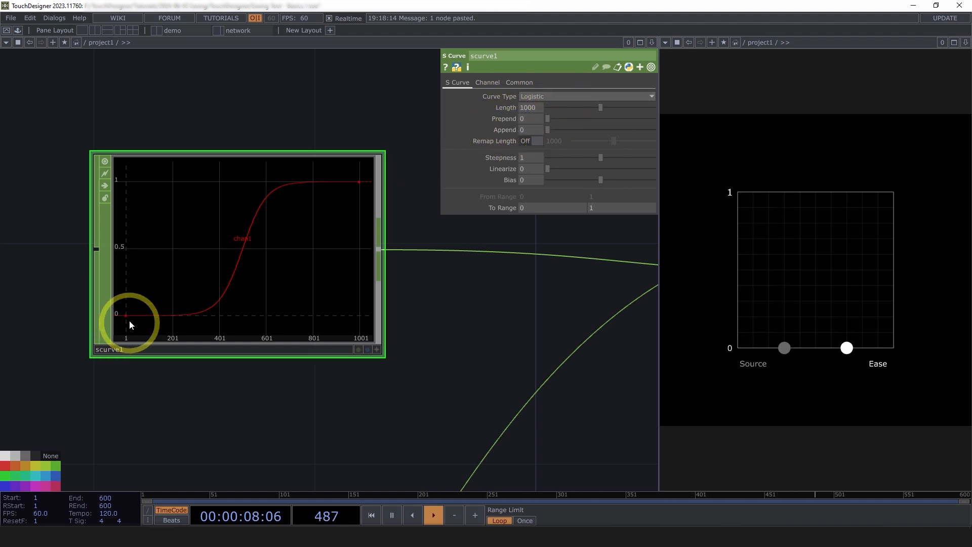
Set the Curve Type of scurve1 to Arctangent.
{"action": "left_click", "coordinate": [610, 97]}
{"action": "left_click", "coordinate": [551, 129]}
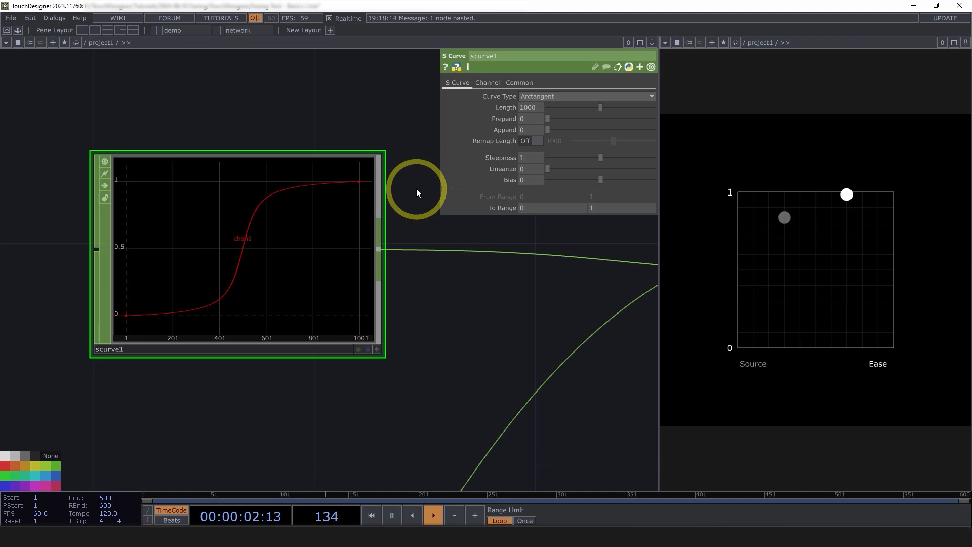
{"action": "scroll", "coordinate": [341, 227], "scroll_direction": "down", "scroll_amount": 3}
{"action": "scroll", "coordinate": [315, 231], "scroll_direction": "up", "scroll_amount": 3}
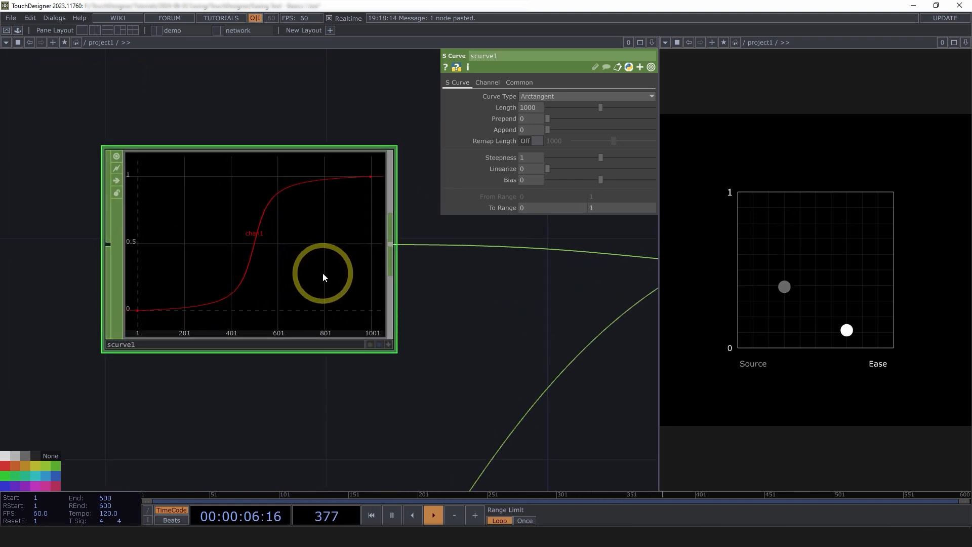
Reposition scurve1 and lookup1 in the network to leave more space between them.
{"action": "scroll", "coordinate": [323, 275], "scroll_direction": "down", "scroll_amount": 3}
{"action": "left_click_drag", "start_coordinate": [443, 369], "coordinate": [343, 377]}
{"action": "scroll", "coordinate": [343, 378], "scroll_direction": "down", "scroll_amount": 3}
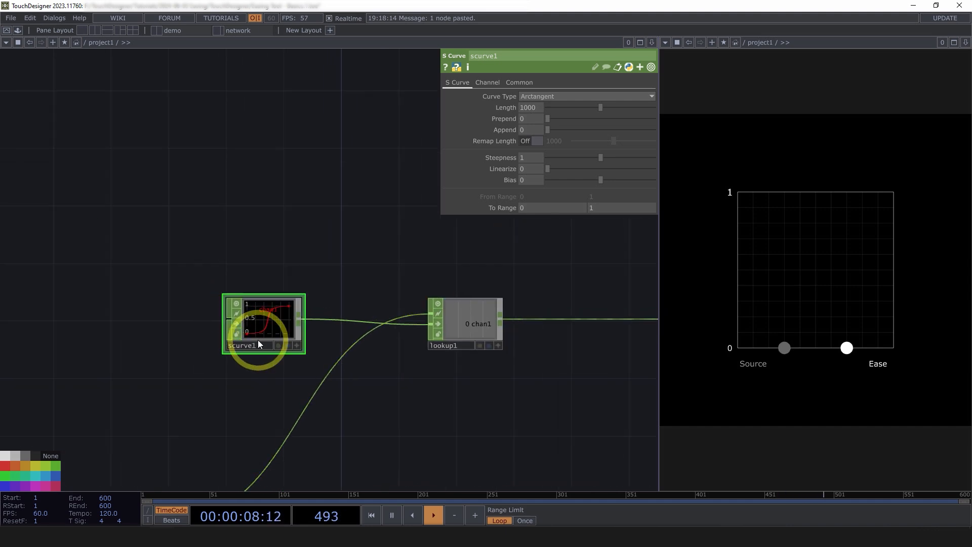
{"action": "left_click_drag", "start_coordinate": [278, 329], "coordinate": [285, 344]}
{"action": "left_click_drag", "start_coordinate": [422, 404], "coordinate": [391, 414]}
{"action": "left_click_drag", "start_coordinate": [457, 349], "coordinate": [486, 349]}
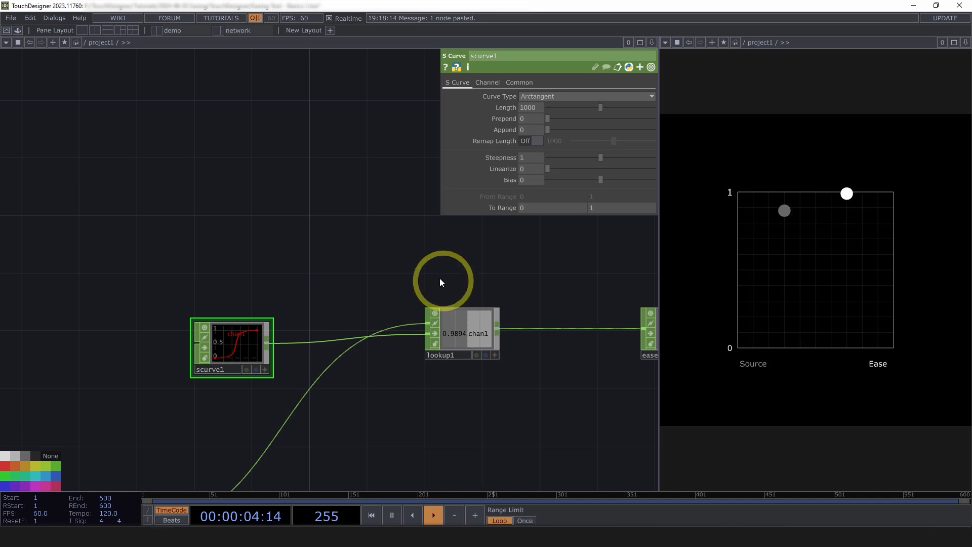
Add a Trigger CHOP to the network just above scurve1.
{"action": "left_click_drag", "start_coordinate": [278, 264], "coordinate": [283, 295]}
{"action": "double_click", "coordinate": [215, 251]}
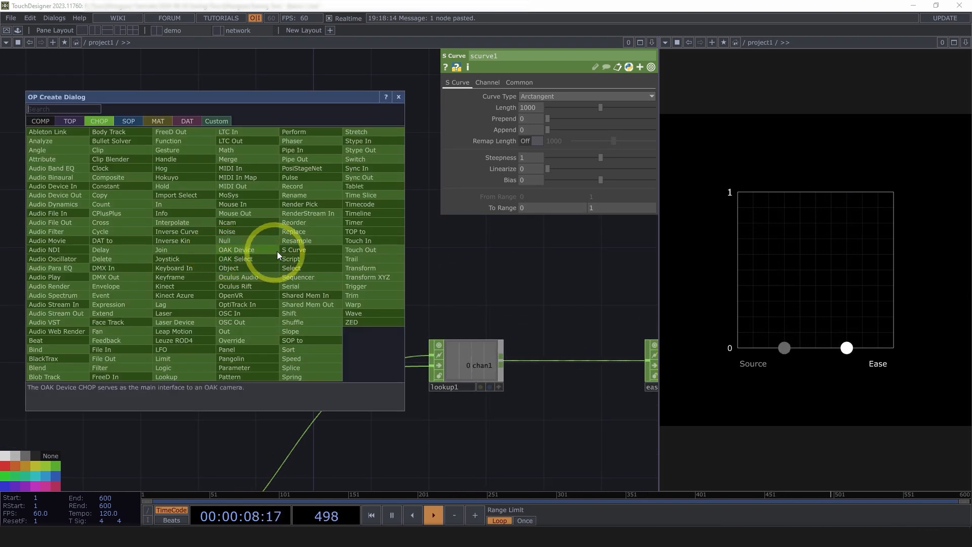
{"action": "type", "text": "tr"}
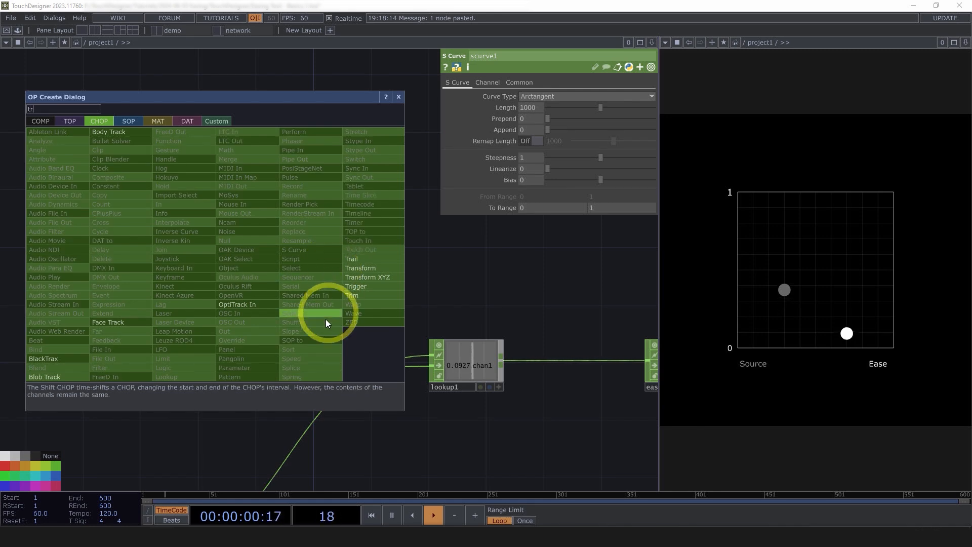
{"action": "left_click", "coordinate": [369, 286]}
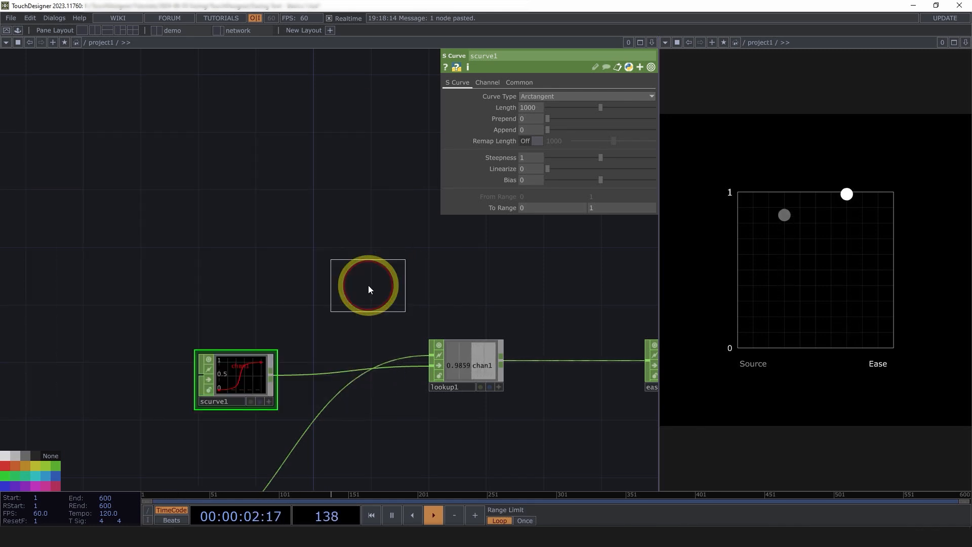
{"action": "left_click", "coordinate": [246, 297]}
{"action": "scroll", "coordinate": [242, 313], "scroll_direction": "up", "scroll_amount": 1}
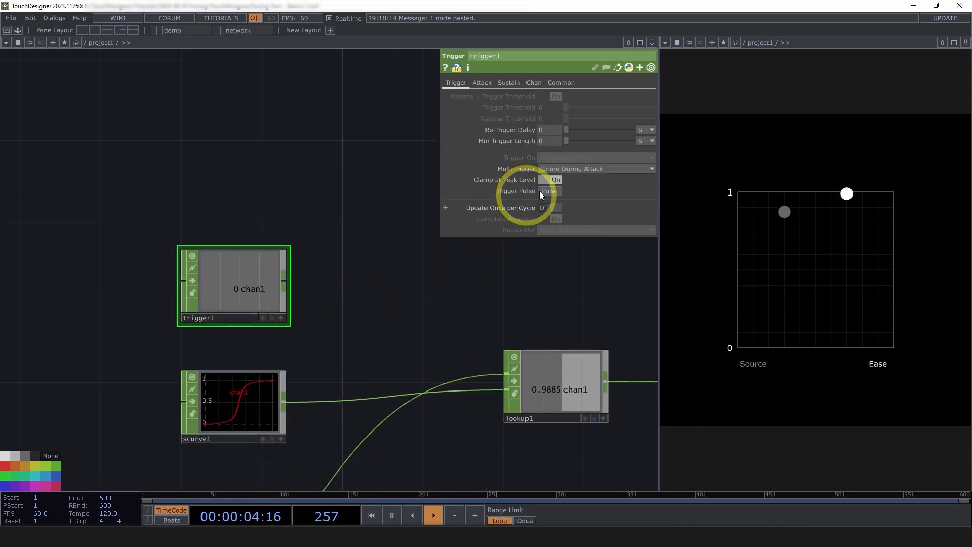
Pulse trigger1 several times to watch how its output channel responds.
{"action": "left_click", "coordinate": [552, 190]}
{"action": "scroll", "coordinate": [219, 253], "scroll_direction": "up", "scroll_amount": 3}
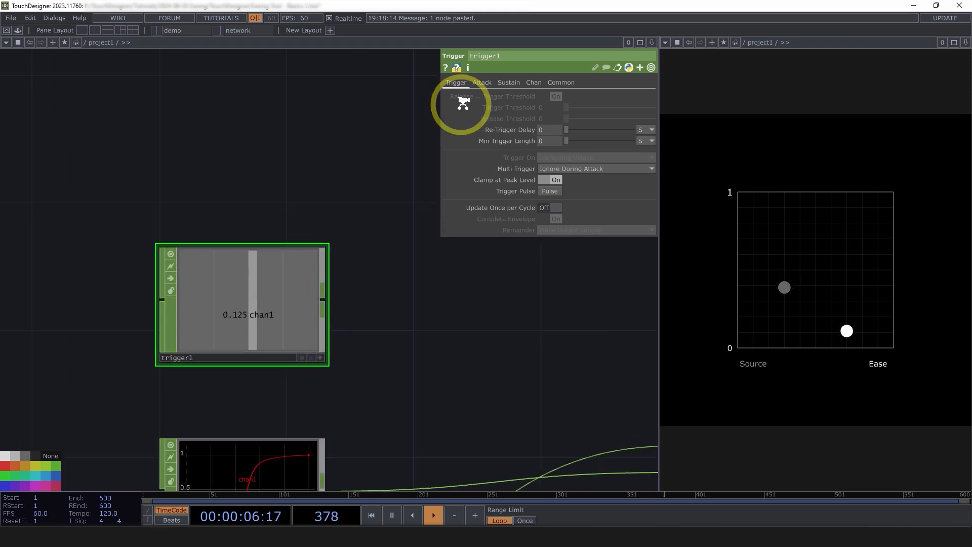
{"action": "left_click", "coordinate": [553, 192]}
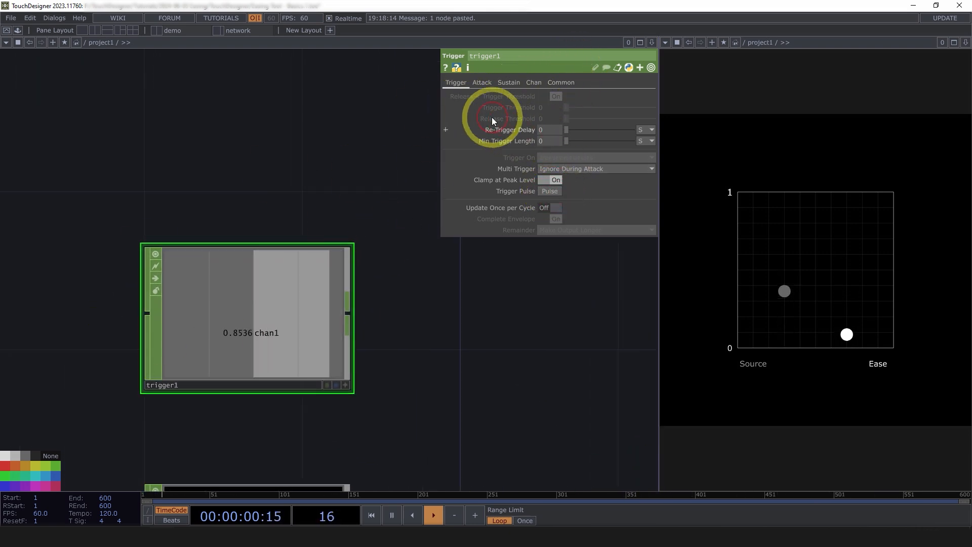
{"action": "left_click", "coordinate": [549, 192]}
{"action": "scroll", "coordinate": [282, 278], "scroll_direction": "down", "scroll_amount": 10}
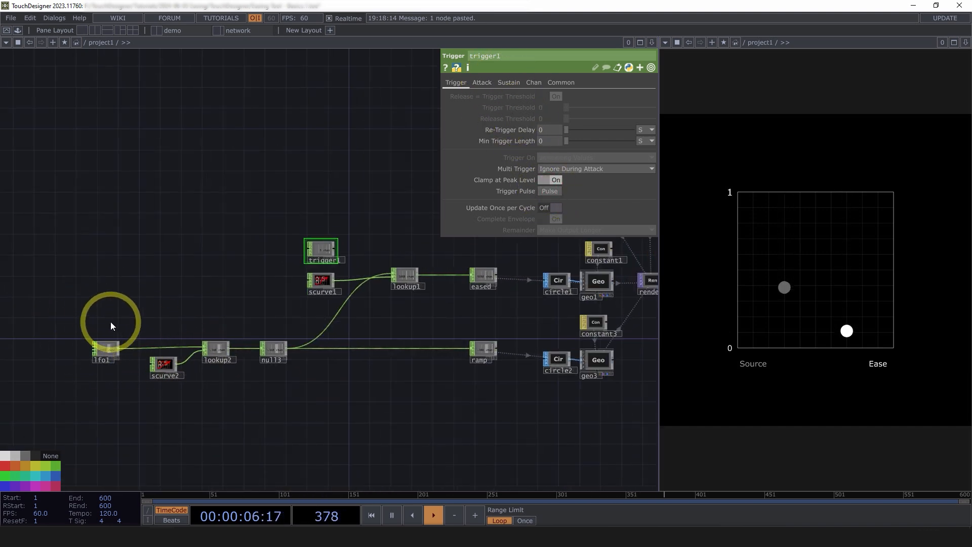
{"action": "scroll", "coordinate": [397, 284], "scroll_direction": "up", "scroll_amount": 5}
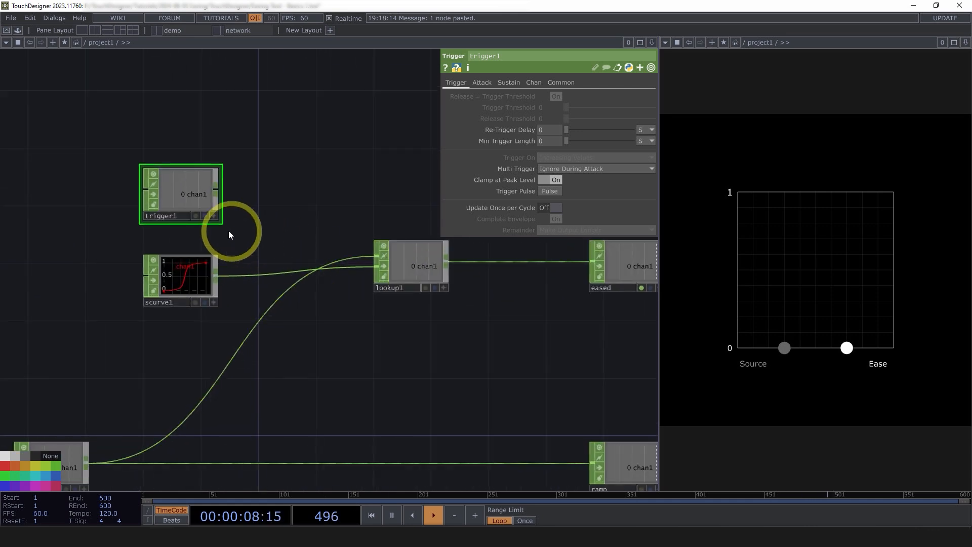
Review the attack settings of trigger1, including the Attack Shape options, and pulse it again.
{"action": "left_click", "coordinate": [178, 193]}
{"action": "left_click", "coordinate": [482, 82]}
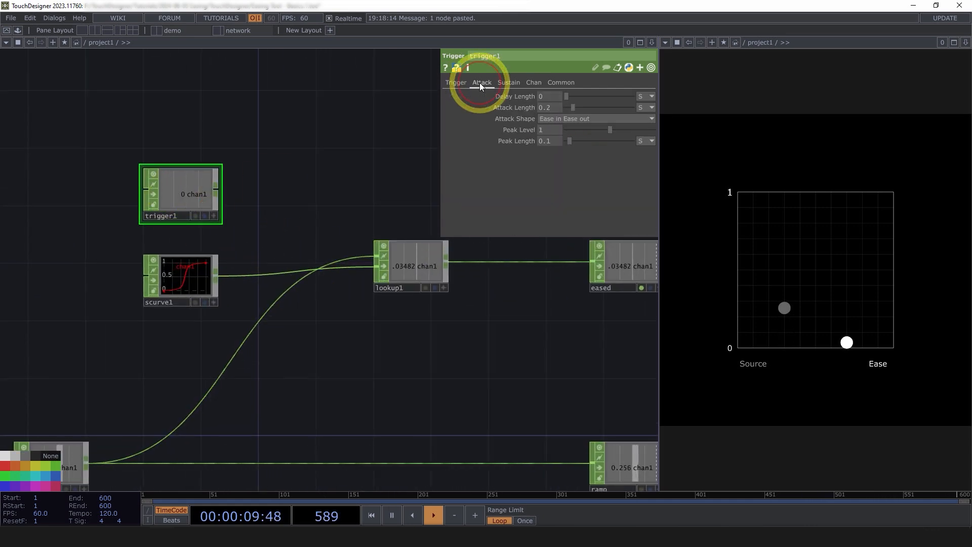
{"action": "left_click", "coordinate": [549, 118]}
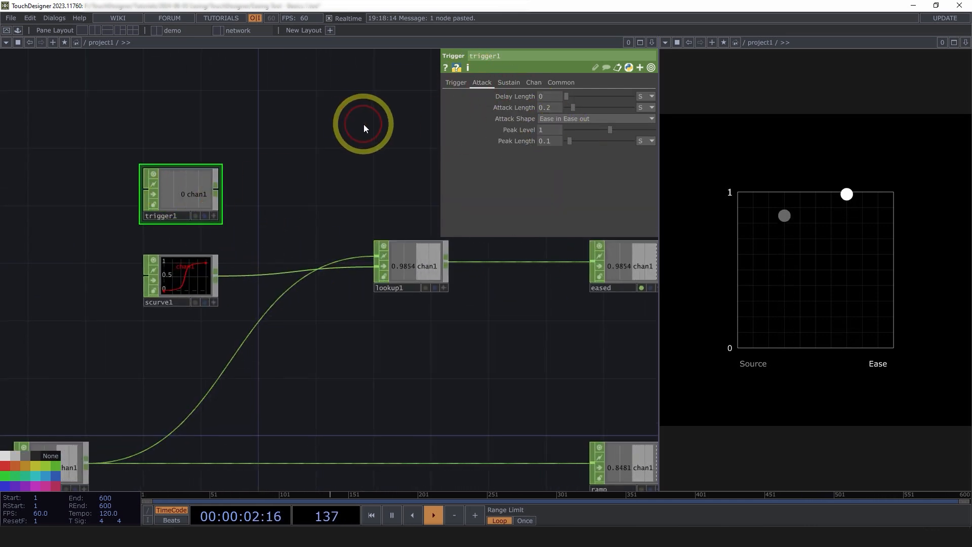
{"action": "left_click", "coordinate": [460, 84]}
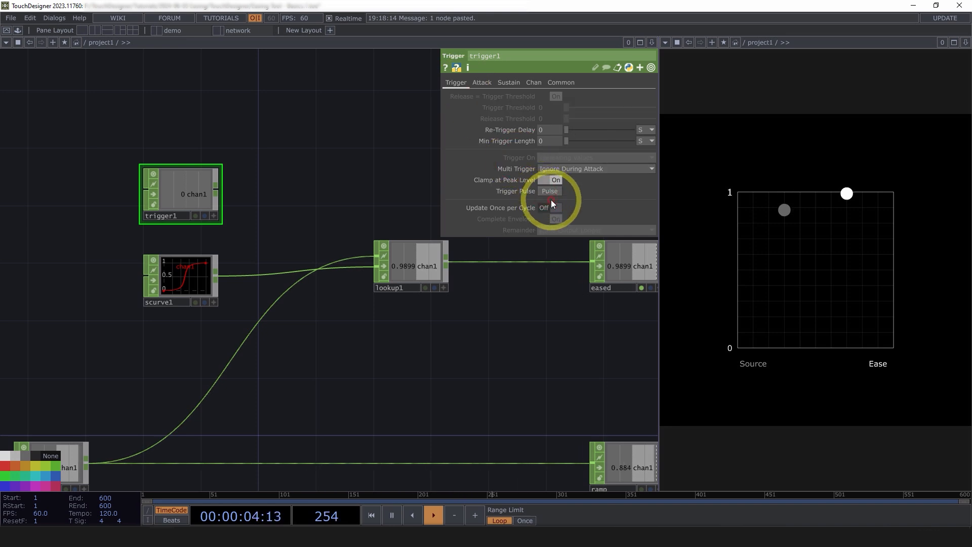
{"action": "left_click", "coordinate": [551, 191]}
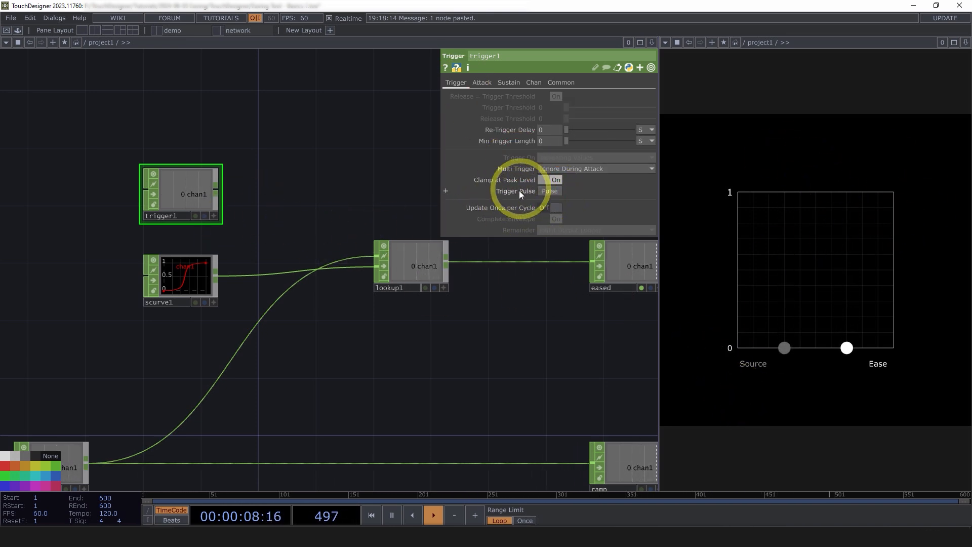
Turn off Time Slice on trigger1 to display its full envelope as a curve for inspection.
{"action": "left_click_drag", "start_coordinate": [328, 195], "coordinate": [360, 199]}
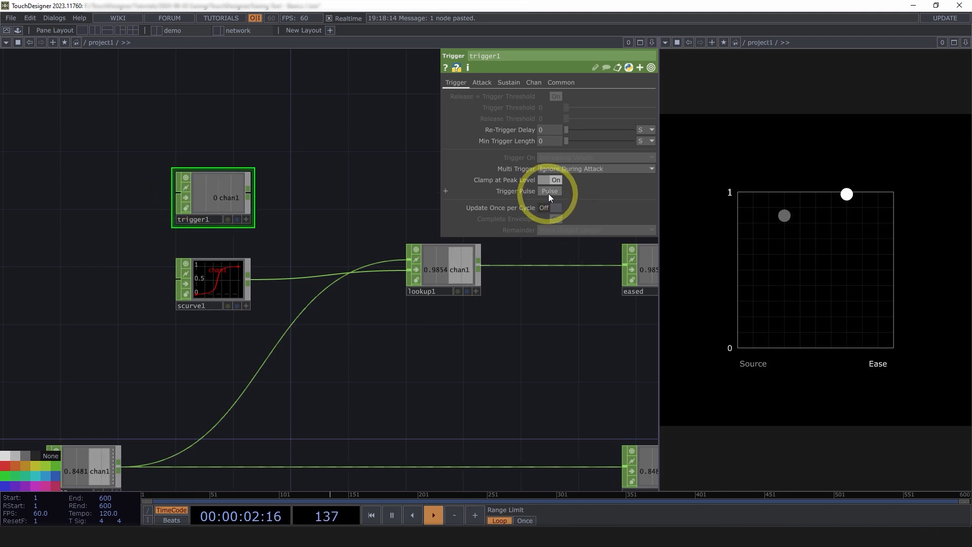
{"action": "left_click", "coordinate": [325, 201]}
{"action": "left_click_drag", "start_coordinate": [324, 202], "coordinate": [299, 204]}
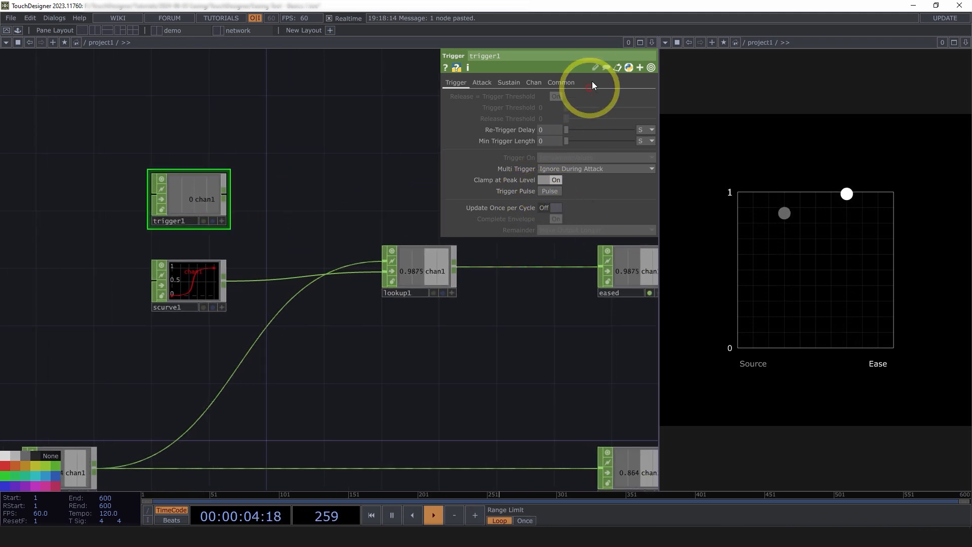
{"action": "left_click", "coordinate": [484, 82]}
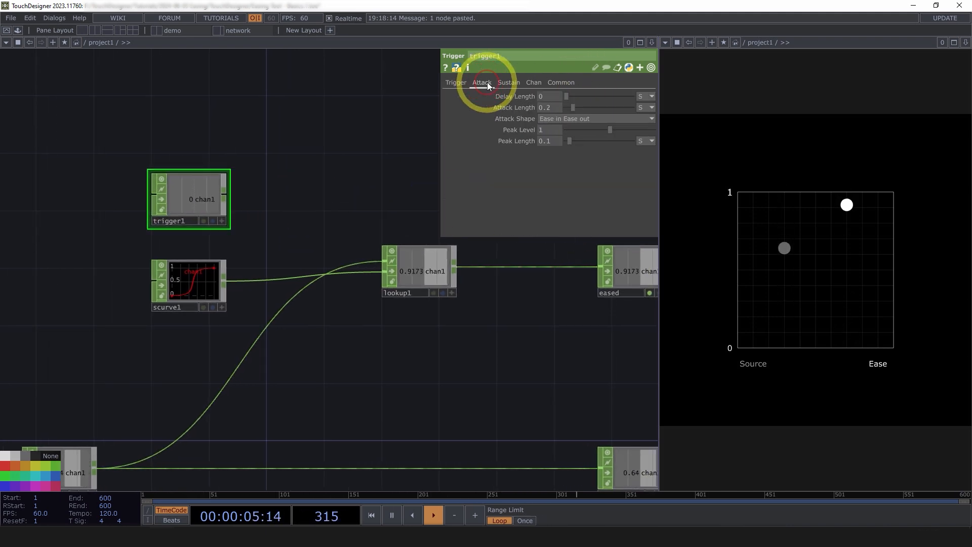
{"action": "left_click", "coordinate": [560, 83]}
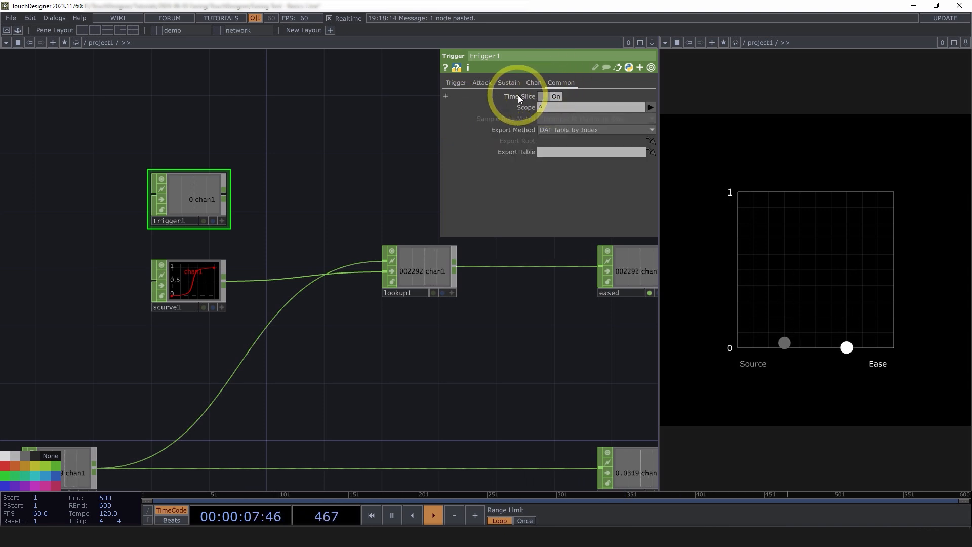
{"action": "left_click", "coordinate": [547, 96]}
{"action": "scroll", "coordinate": [213, 206], "scroll_direction": "up", "scroll_amount": 1}
{"action": "scroll", "coordinate": [213, 207], "scroll_direction": "up", "scroll_amount": 5}
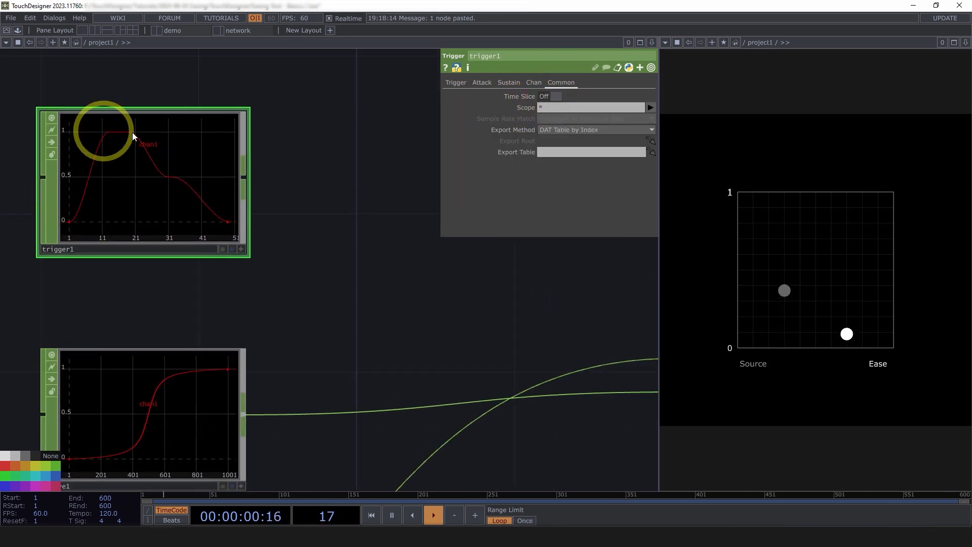
{"action": "left_click_drag", "start_coordinate": [370, 228], "coordinate": [428, 217]}
{"action": "scroll", "coordinate": [385, 220], "scroll_direction": "down", "scroll_amount": 2}
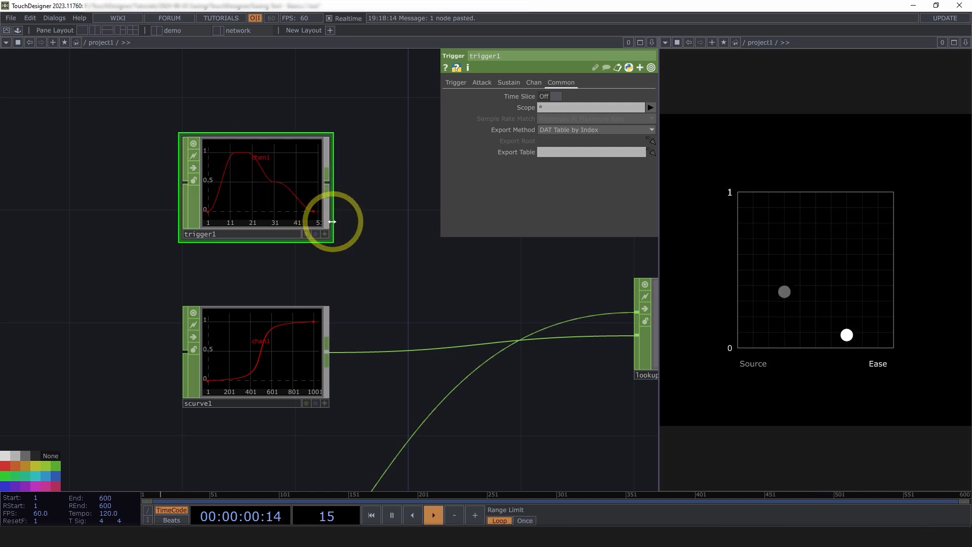
{"action": "scroll", "coordinate": [278, 187], "scroll_direction": "up", "scroll_amount": 1}
{"action": "scroll", "coordinate": [278, 184], "scroll_direction": "up", "scroll_amount": 1}
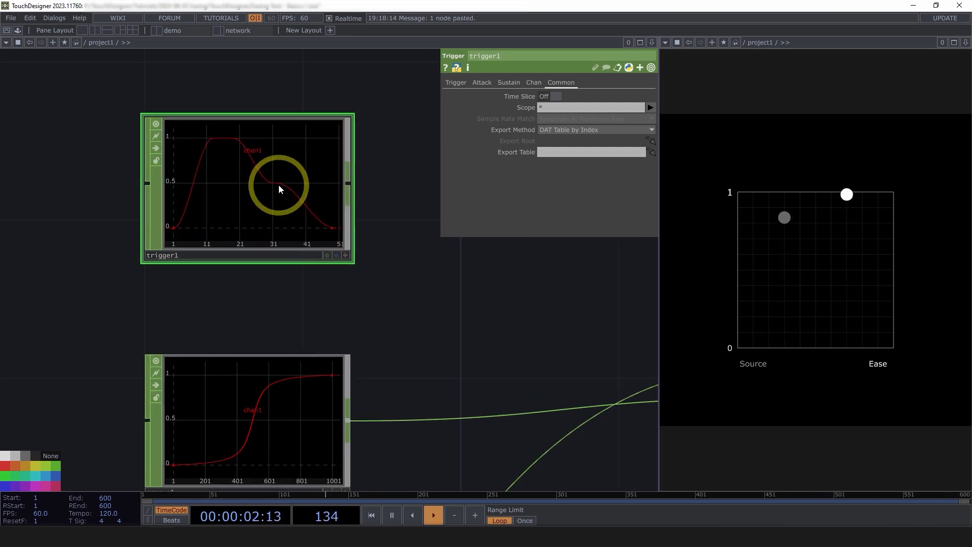
Set trigger1's Release Length to 0 and its Sustain Level to 1.
{"action": "scroll", "coordinate": [278, 185], "scroll_direction": "down", "scroll_amount": 3}
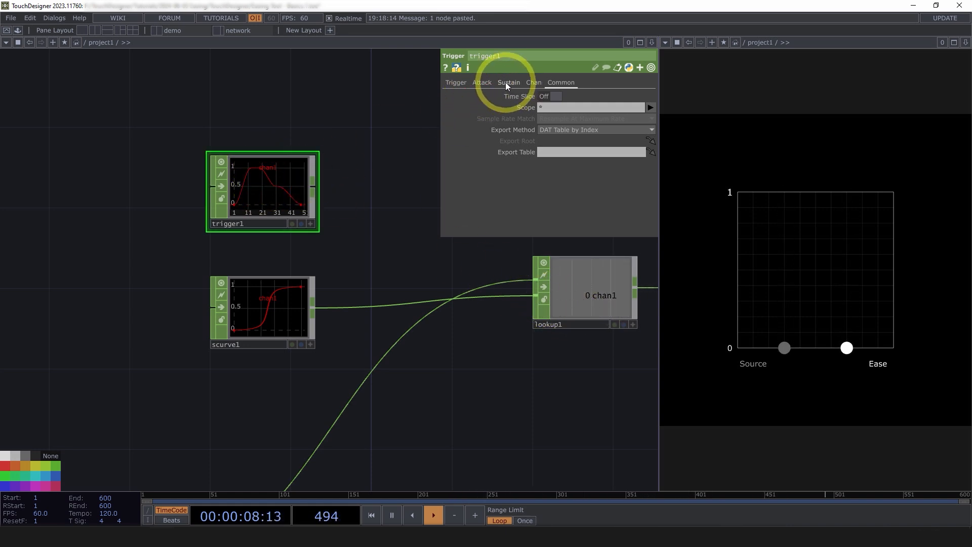
{"action": "scroll", "coordinate": [307, 352], "scroll_direction": "up", "scroll_amount": 3}
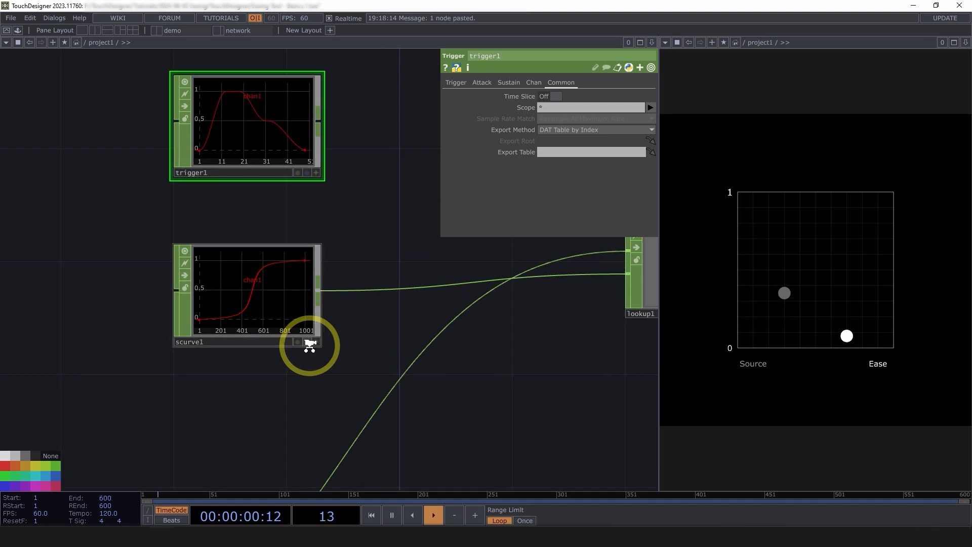
{"action": "scroll", "coordinate": [311, 345], "scroll_direction": "down", "scroll_amount": 3}
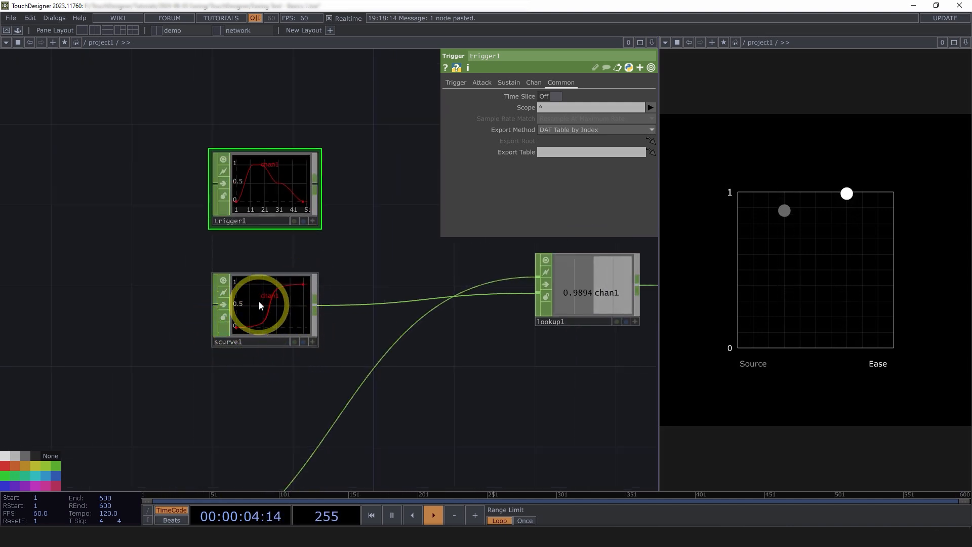
{"action": "scroll", "coordinate": [268, 211], "scroll_direction": "up", "scroll_amount": 3}
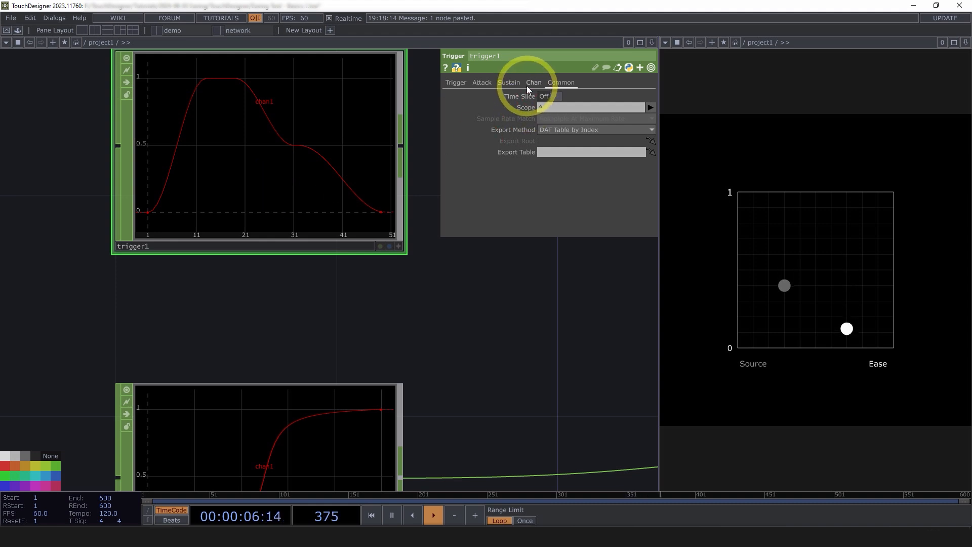
{"action": "left_click", "coordinate": [511, 83]}
{"action": "left_click_drag", "start_coordinate": [578, 142], "coordinate": [550, 139]}
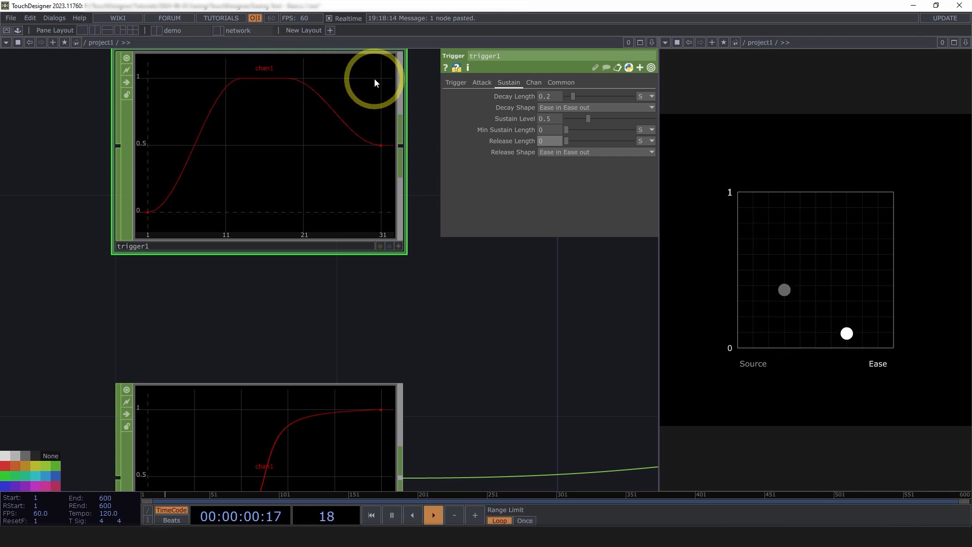
{"action": "left_click_drag", "start_coordinate": [555, 120], "coordinate": [530, 321]}
{"action": "type", "text": "1"}
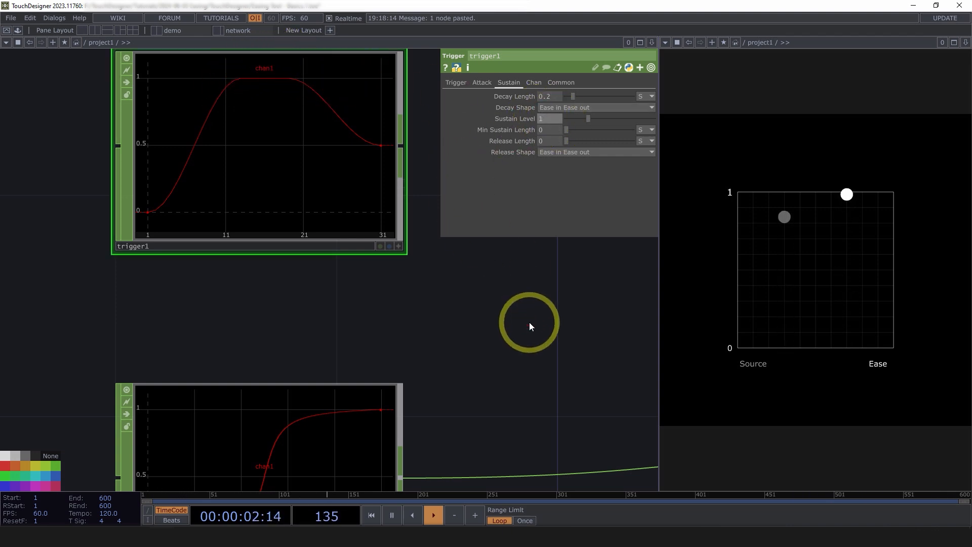
{"action": "key", "text": "Return"}
Set trigger1's Peak Level to 1.1 and Peak Length to 0 in the attack settings.
{"action": "left_click", "coordinate": [482, 82]}
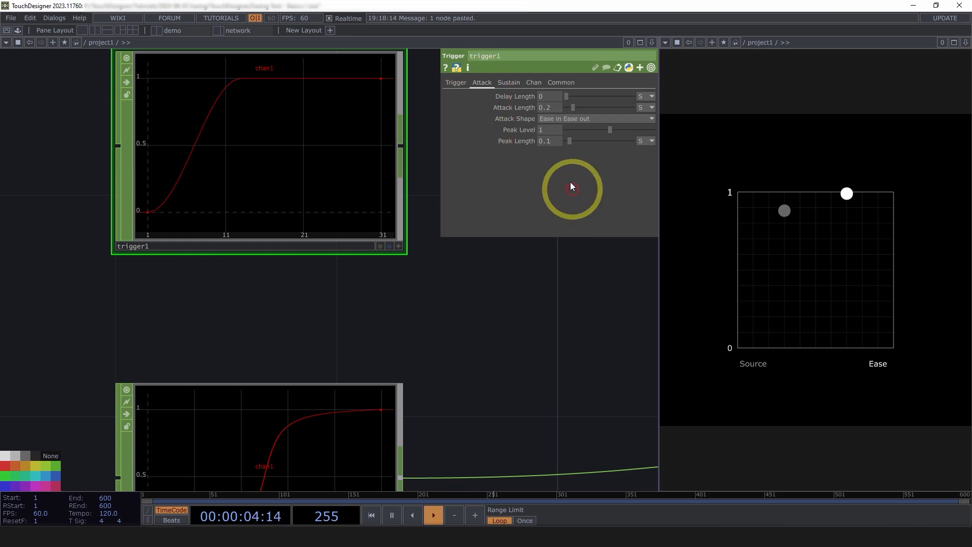
{"action": "mouse_move", "coordinate": [549, 129]}
{"action": "left_mouse_down"}
{"action": "mouse_move", "coordinate": [573, 142]}
{"action": "mouse_move", "coordinate": [553, 139]}
{"action": "left_mouse_up"}
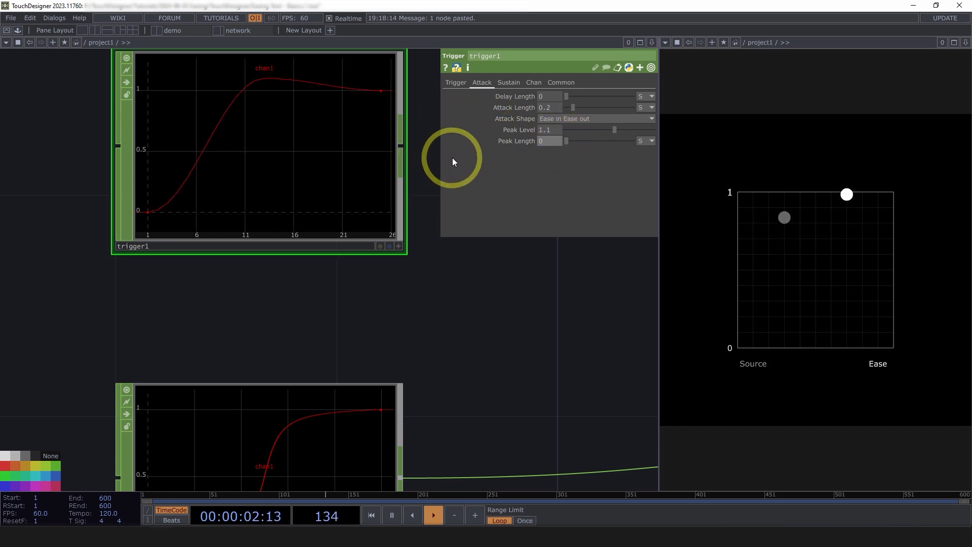
{"action": "middle_click", "coordinate": [262, 159]}
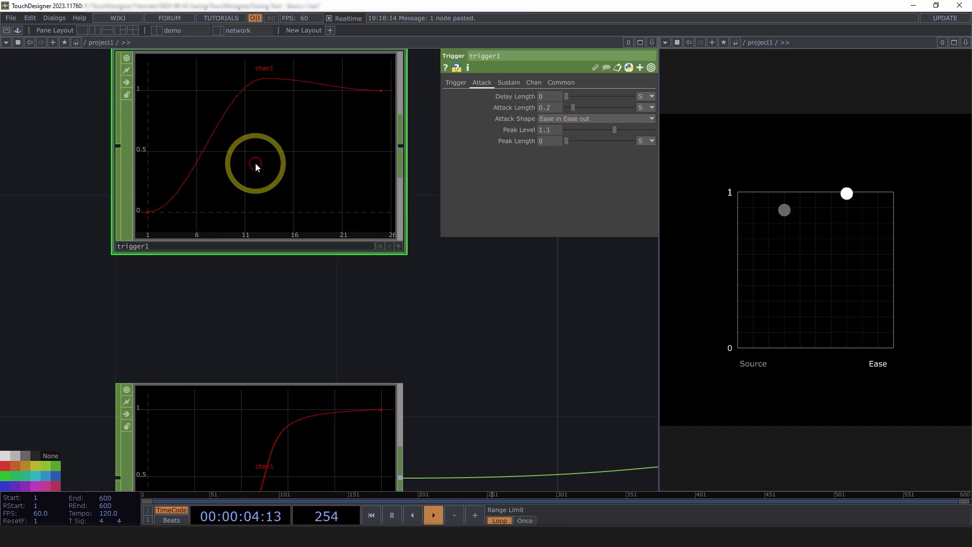
Connect trigger1's output to lookup1's second input in place of scurve1.
{"action": "left_click_drag", "start_coordinate": [444, 308], "coordinate": [293, 286]}
{"action": "scroll", "coordinate": [378, 281], "scroll_direction": "down", "scroll_amount": 5}
{"action": "left_click", "coordinate": [545, 328]}
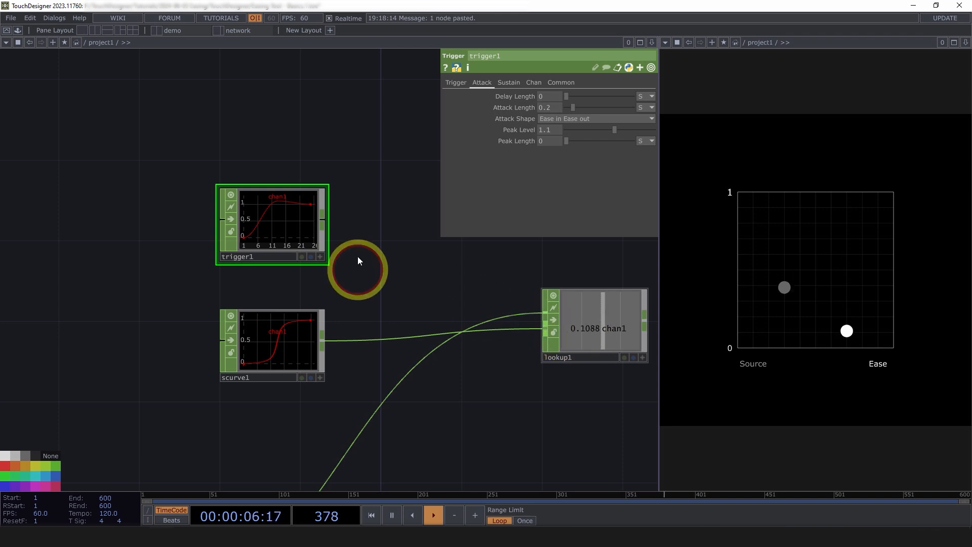
{"action": "left_click", "coordinate": [320, 220]}
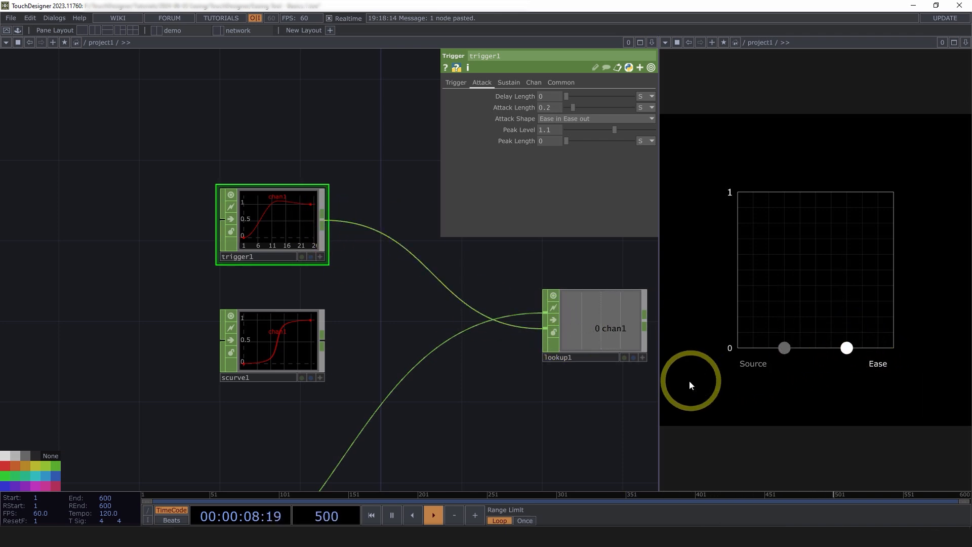
Turn off Interpolate on lookup1.
{"action": "left_click_drag", "start_coordinate": [562, 393], "coordinate": [508, 383]}
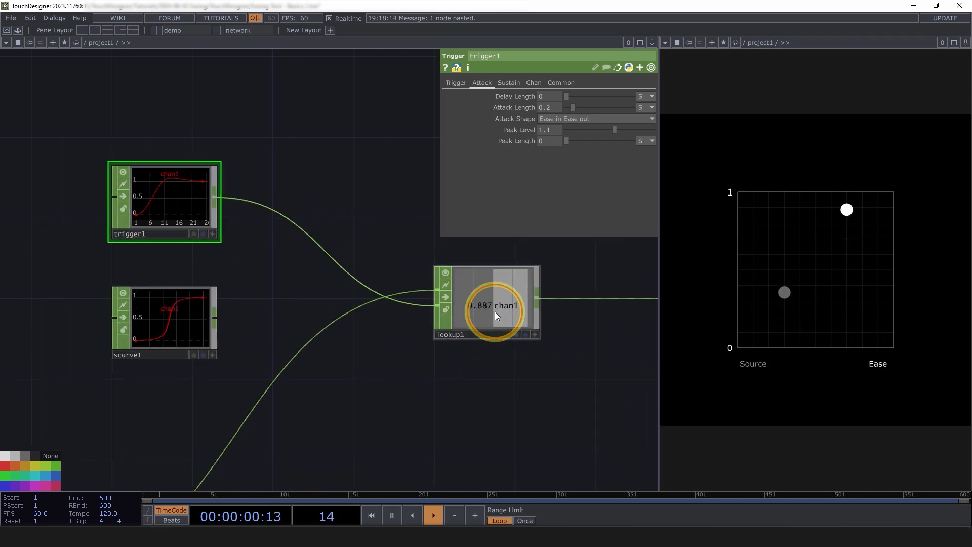
{"action": "left_click", "coordinate": [494, 311]}
{"action": "left_click", "coordinate": [530, 141]}
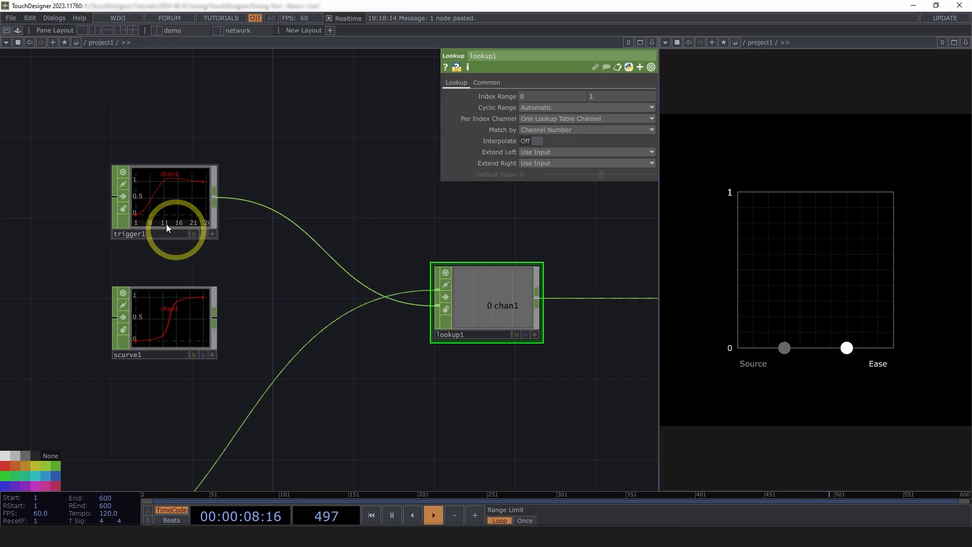
Switch trigger1's Attack Length unit to samples and set the length to 800.
{"action": "left_click", "coordinate": [183, 218]}
{"action": "scroll", "coordinate": [214, 220], "scroll_direction": "up", "scroll_amount": 4}
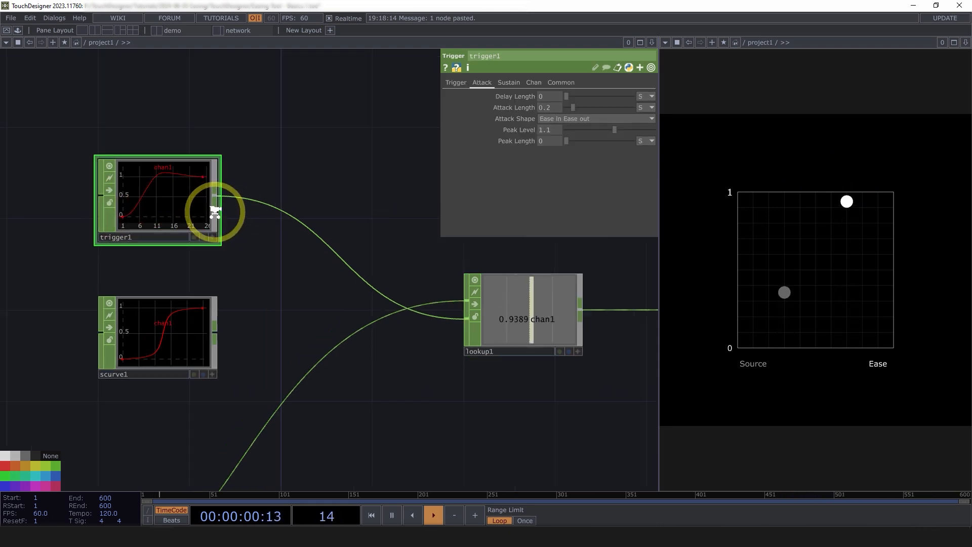
{"action": "left_click_drag", "start_coordinate": [345, 279], "coordinate": [423, 276]}
{"action": "left_click", "coordinate": [643, 106]}
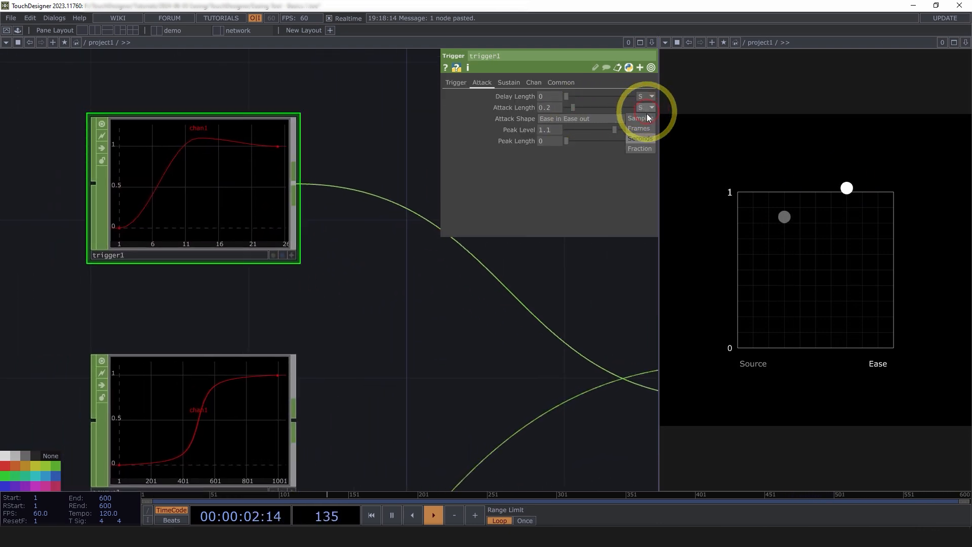
{"action": "left_click", "coordinate": [646, 127]}
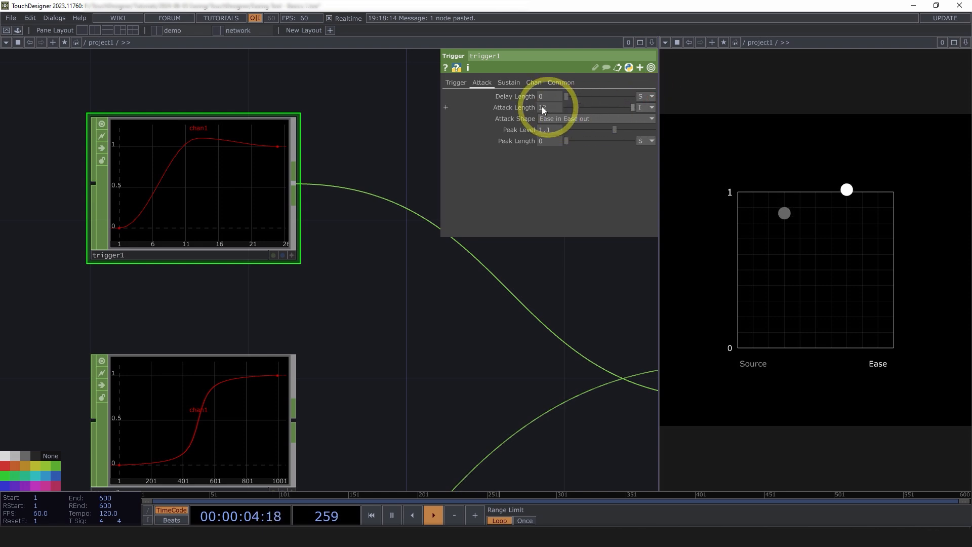
{"action": "middle_click", "coordinate": [187, 178]}
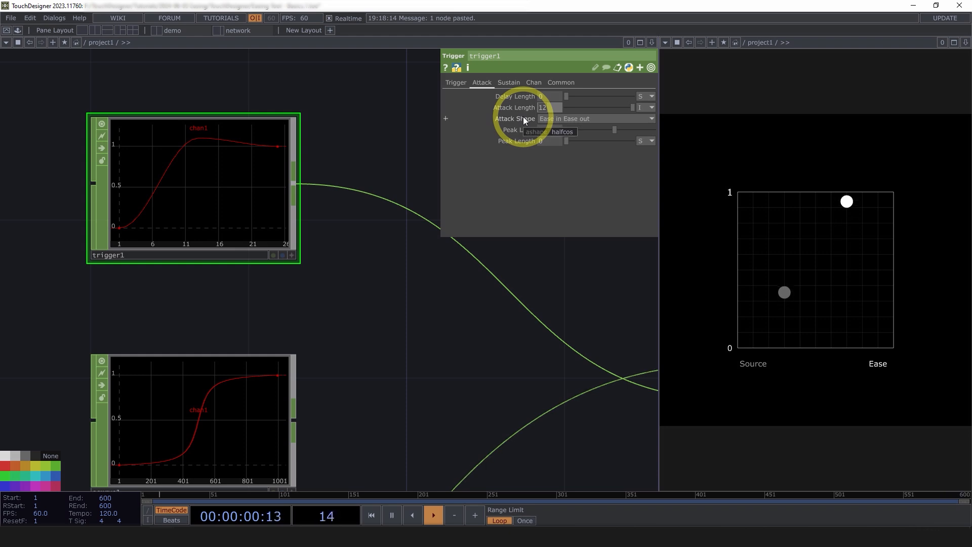
{"action": "type", "text": "800"}
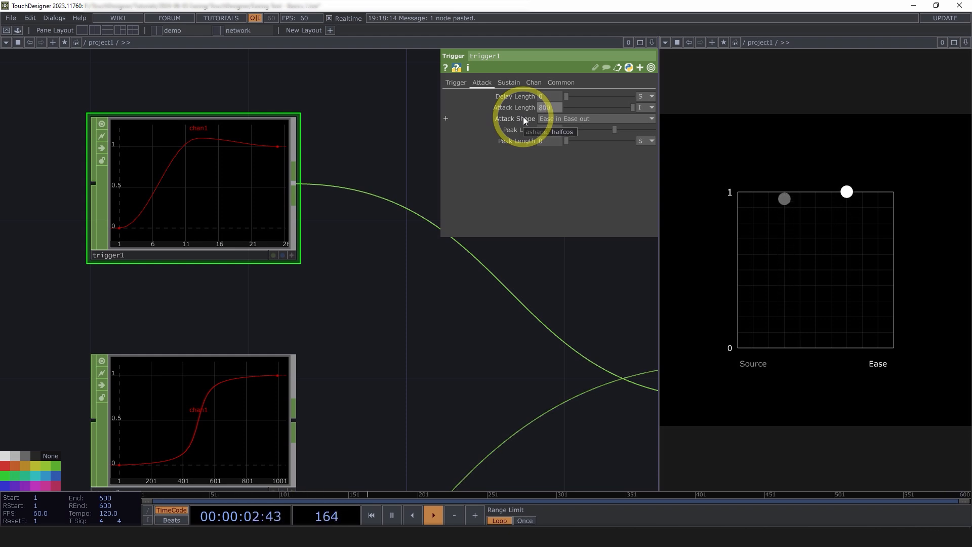
{"action": "key", "text": "Return"}
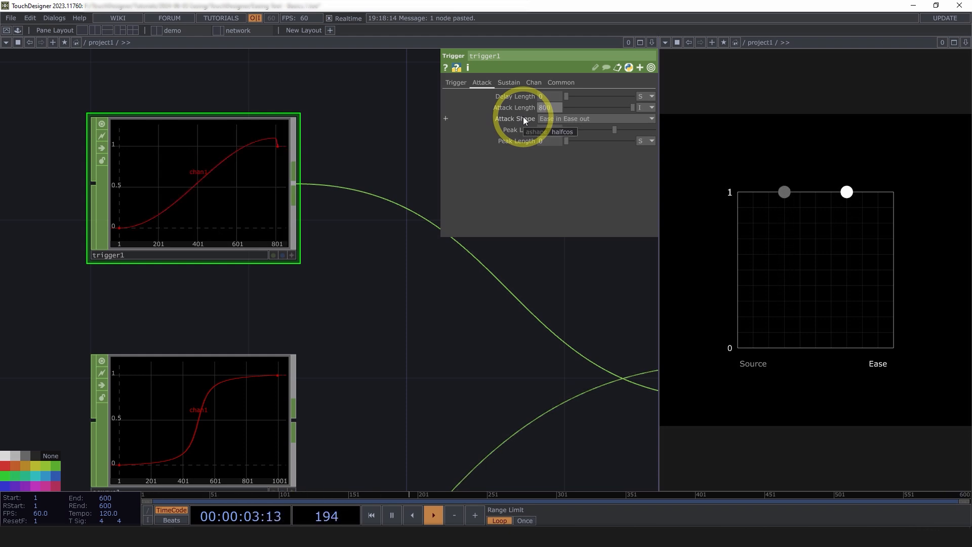
Switch trigger1's Decay Length unit to samples and set the length to 240.
{"action": "left_click", "coordinate": [506, 82]}
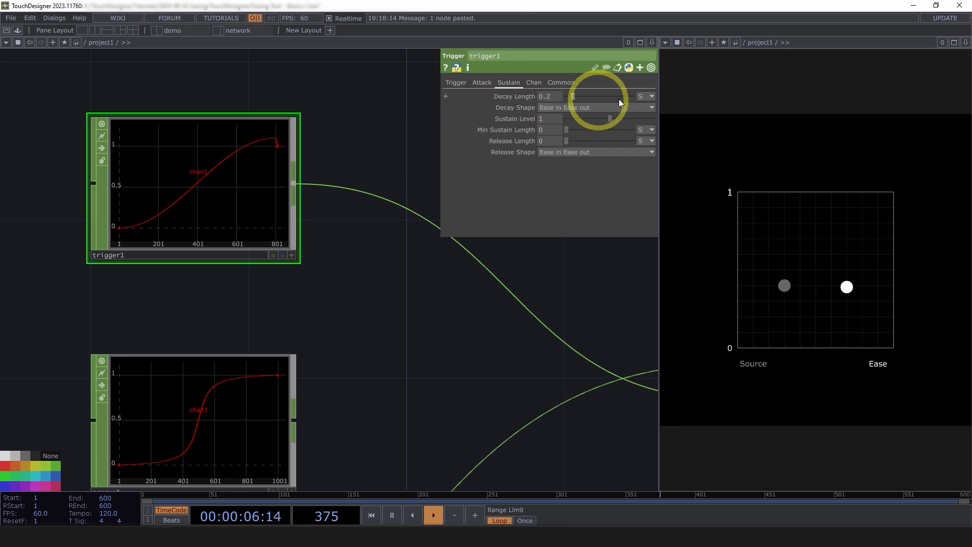
{"action": "left_click", "coordinate": [645, 97]}
{"action": "left_click", "coordinate": [645, 108]}
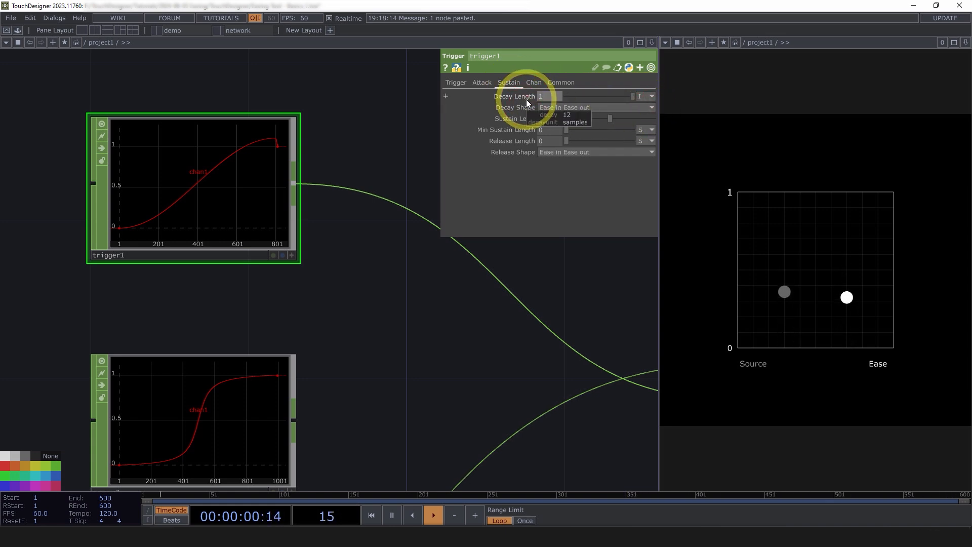
{"action": "middle_click_drag", "start_coordinate": [552, 96], "coordinate": [489, 116]}
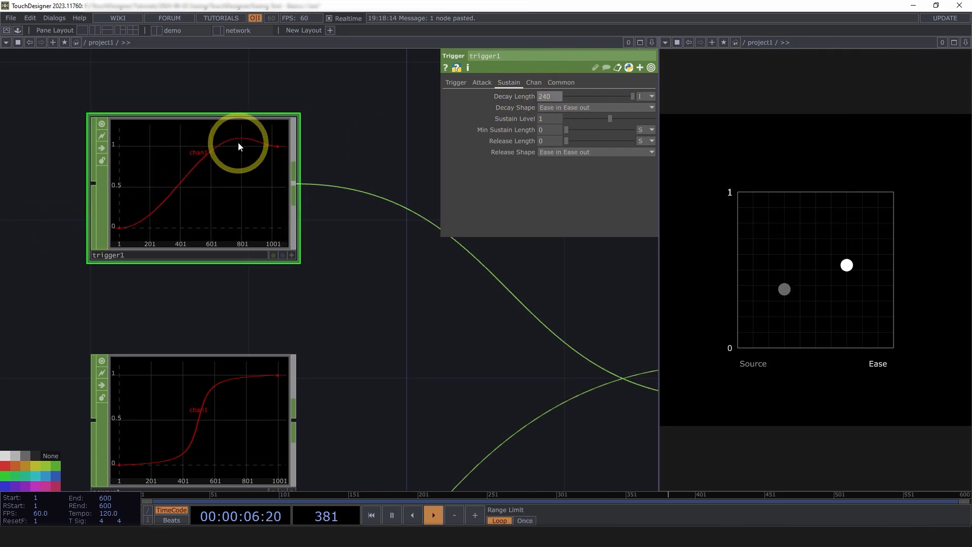
Lower trigger1's Peak Level to 1.05 to reduce the overshoot.
{"action": "left_click", "coordinate": [458, 82]}
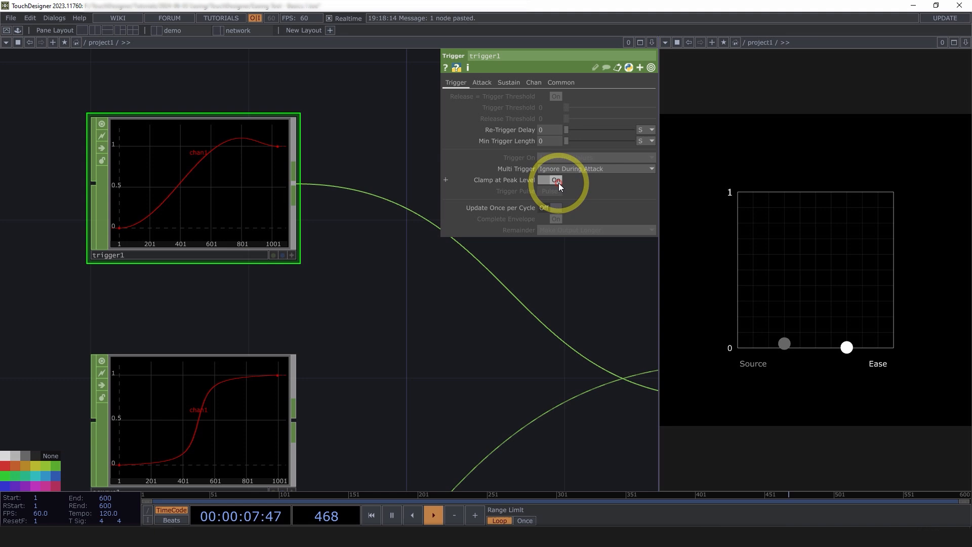
{"action": "left_click", "coordinate": [480, 83]}
{"action": "middle_click_drag", "start_coordinate": [553, 133], "coordinate": [402, 126]}
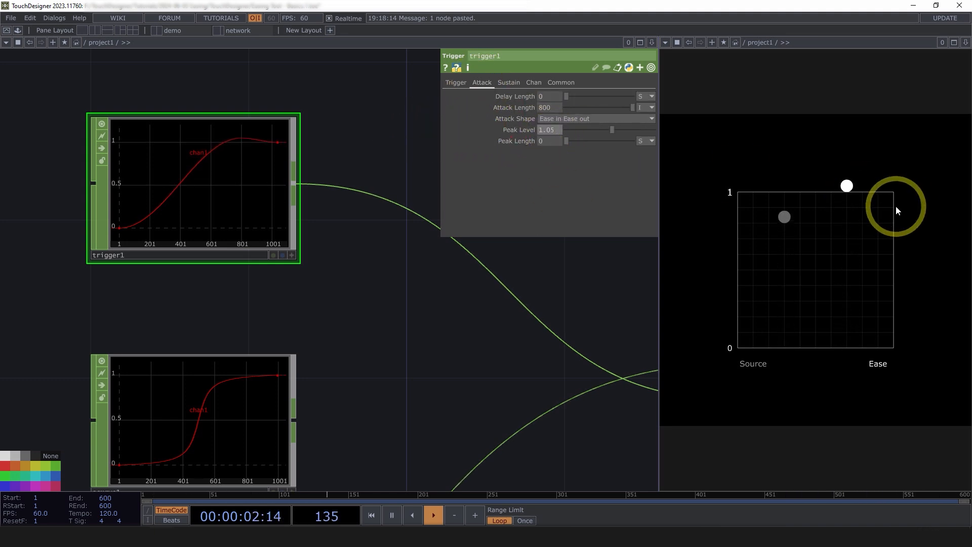
Turn on Interpolate on lookup1 for smooth lookup of the trigger1 curve.
{"action": "scroll", "coordinate": [366, 304], "scroll_direction": "down", "scroll_amount": 4}
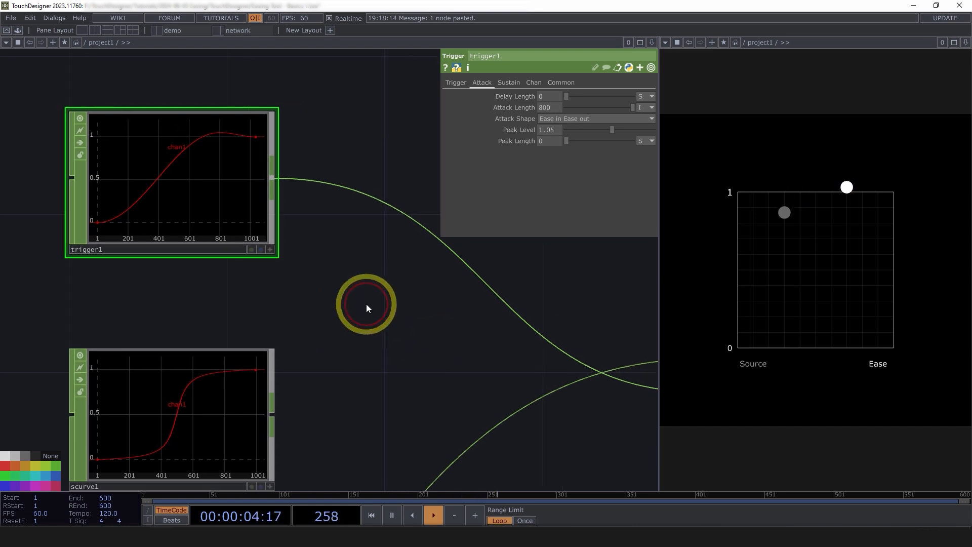
{"action": "left_click", "coordinate": [578, 324]}
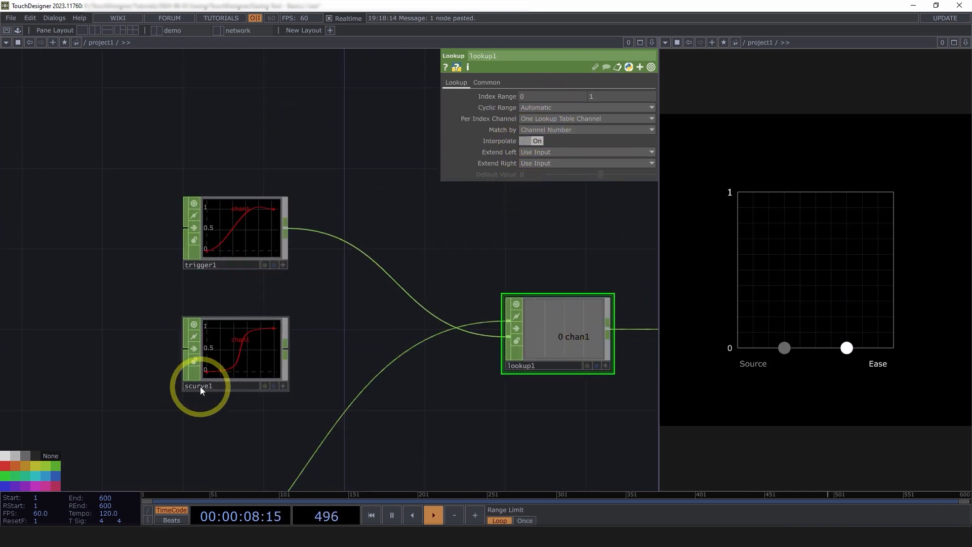
{"action": "scroll", "coordinate": [199, 387], "scroll_direction": "up", "scroll_amount": 2}
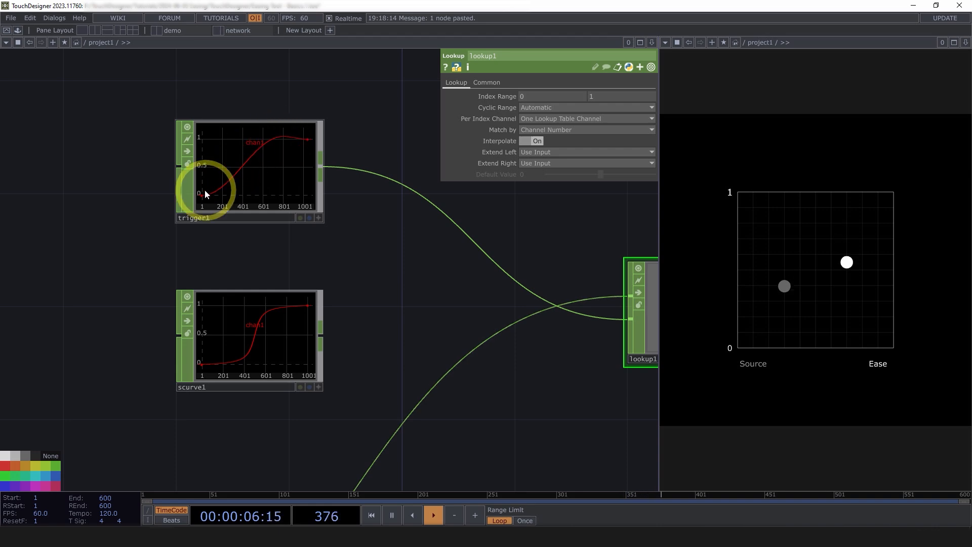
{"action": "left_click_drag", "start_coordinate": [475, 231], "coordinate": [413, 226]}
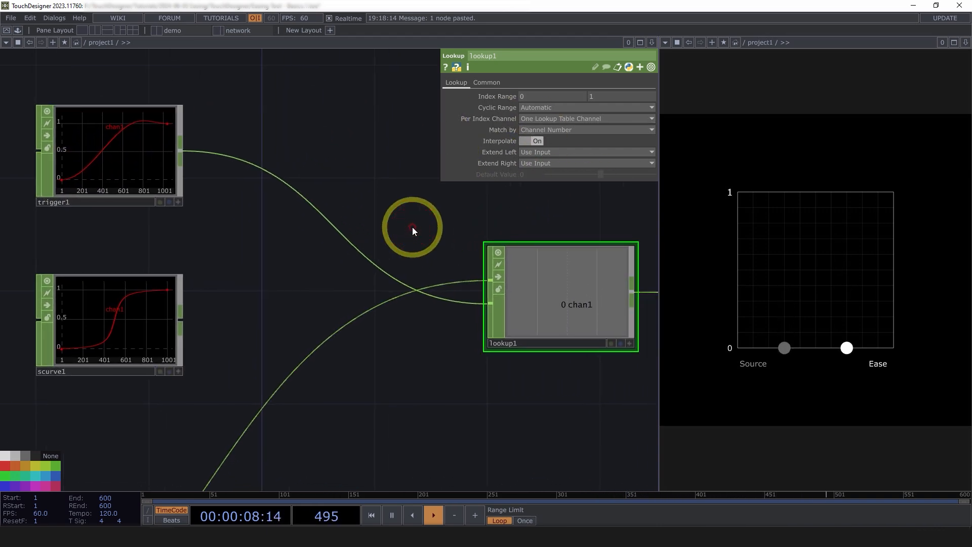
Survey the full example network, including its lookup curve and padding groups.
{"action": "scroll", "coordinate": [436, 220], "scroll_direction": "down", "scroll_amount": 3}
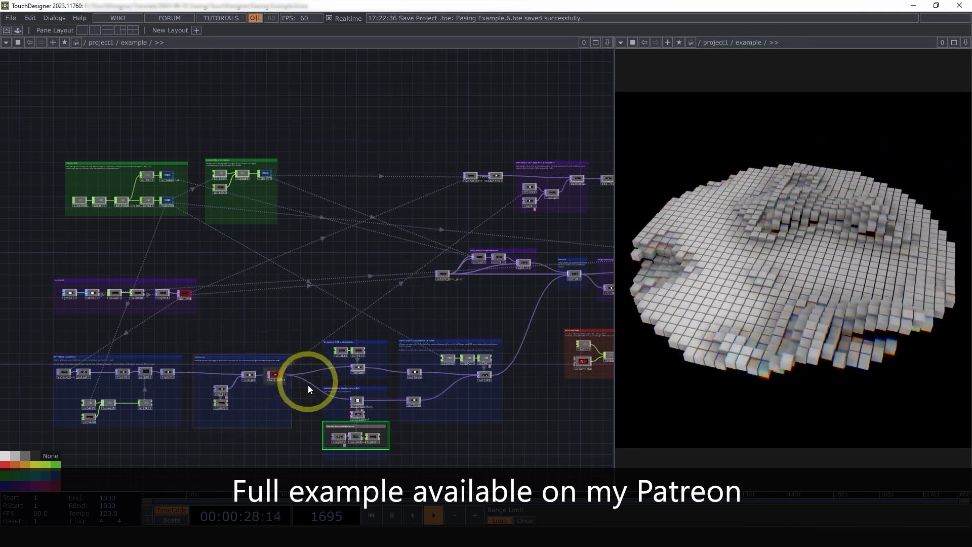
{"action": "scroll", "coordinate": [225, 394], "scroll_direction": "up", "scroll_amount": 3}
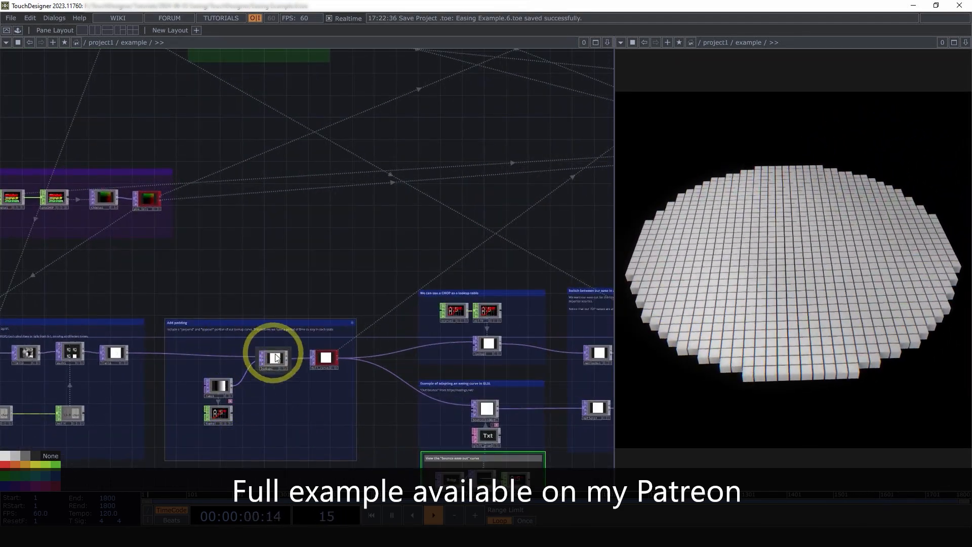
{"action": "scroll", "coordinate": [336, 282], "scroll_direction": "down", "scroll_amount": 3}
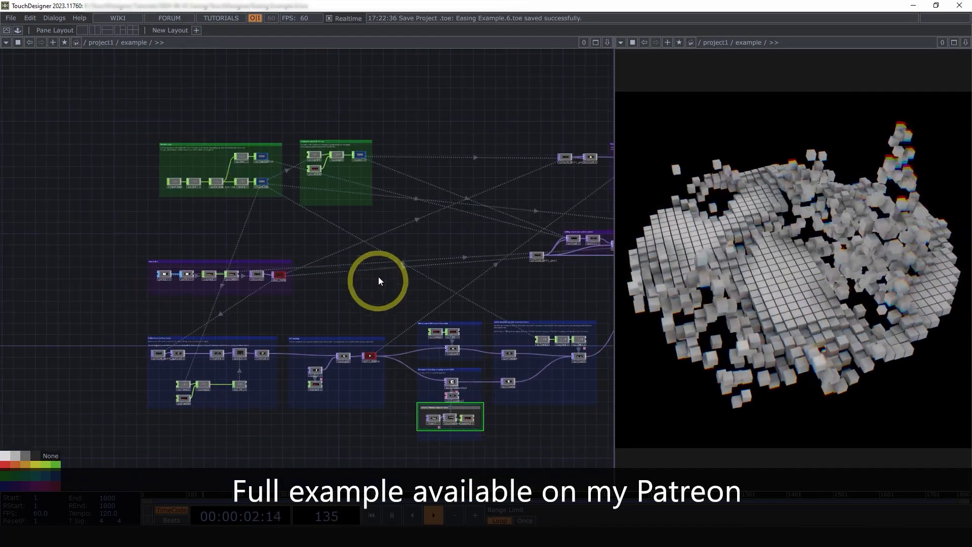
{"action": "left_click_drag", "start_coordinate": [363, 274], "coordinate": [275, 266]}
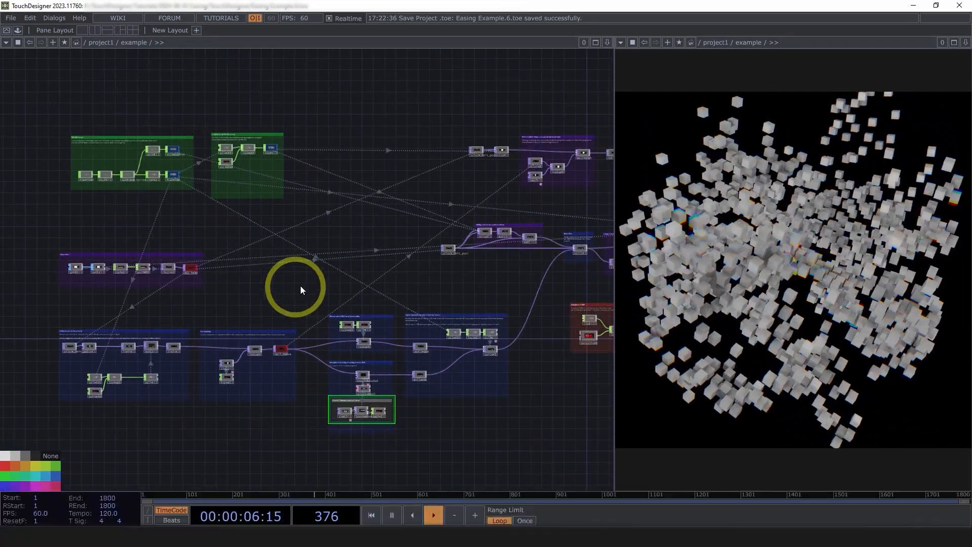
Examine the Source Grid group from grid1 through to the pos_init Null, with the parameter window shown.
{"action": "scroll", "coordinate": [146, 277], "scroll_direction": "up", "scroll_amount": 6}
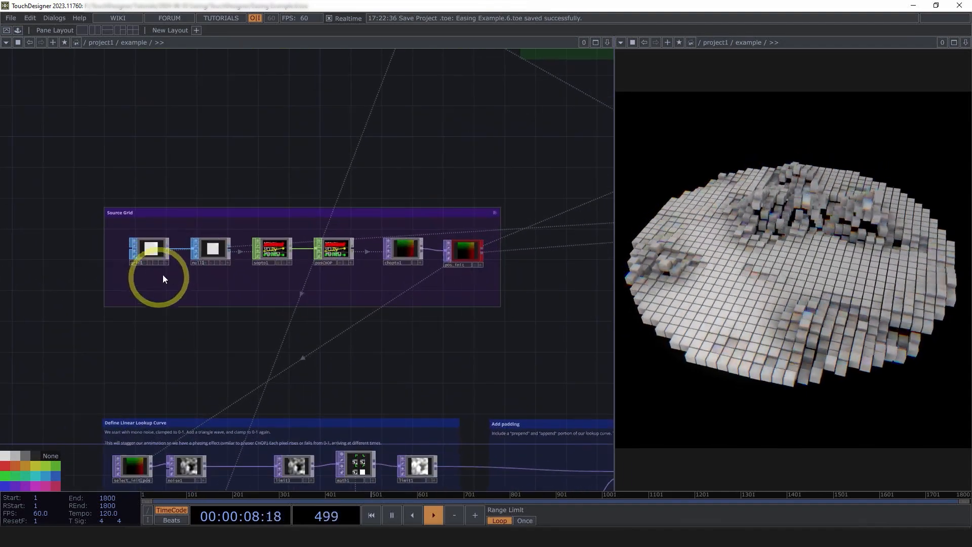
{"action": "scroll", "coordinate": [215, 240], "scroll_direction": "down", "scroll_amount": 3}
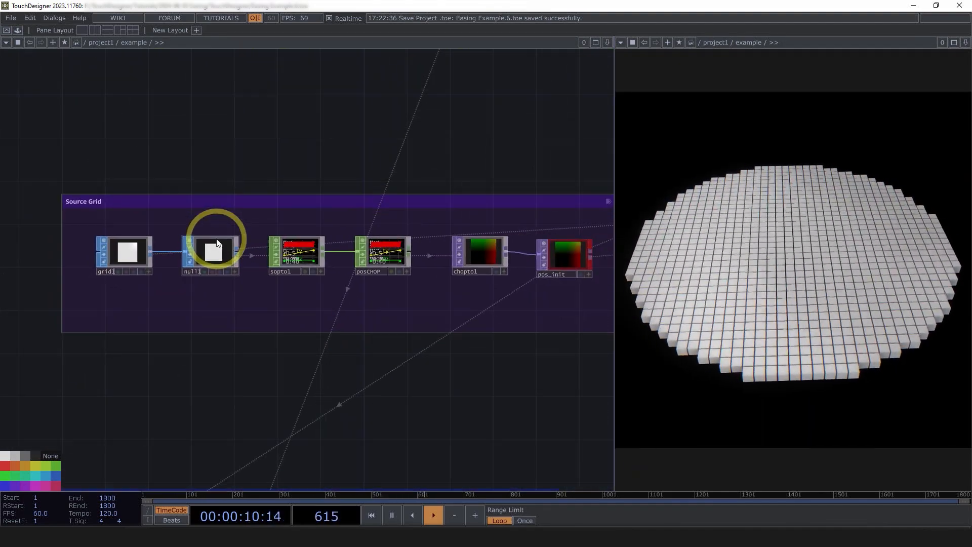
{"action": "left_click_drag", "start_coordinate": [510, 404], "coordinate": [385, 399]}
{"action": "scroll", "coordinate": [385, 399], "scroll_direction": "down", "scroll_amount": 3}
{"action": "left_click", "coordinate": [106, 292]}
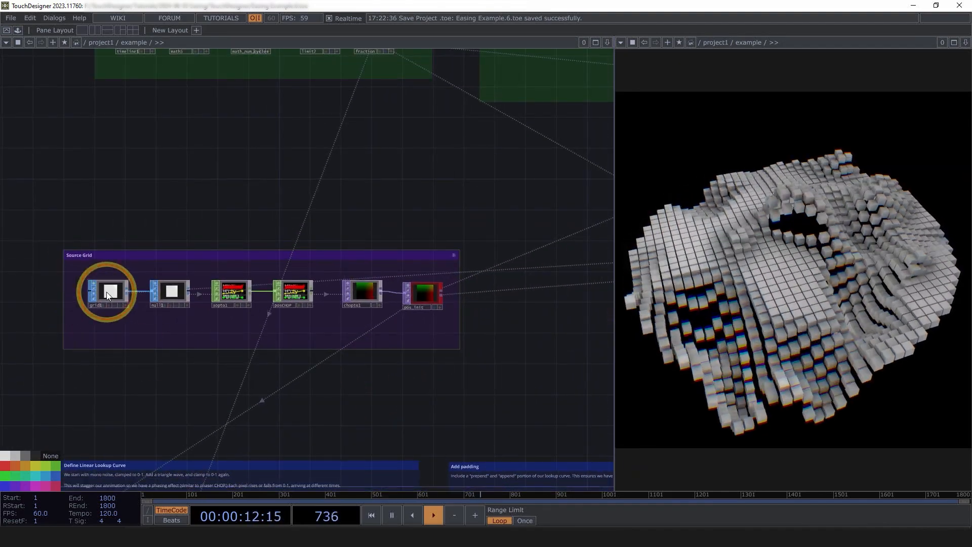
{"action": "key", "text": "p"}
{"action": "left_click_drag", "start_coordinate": [453, 374], "coordinate": [414, 414]}
{"action": "left_click", "coordinate": [382, 335]}
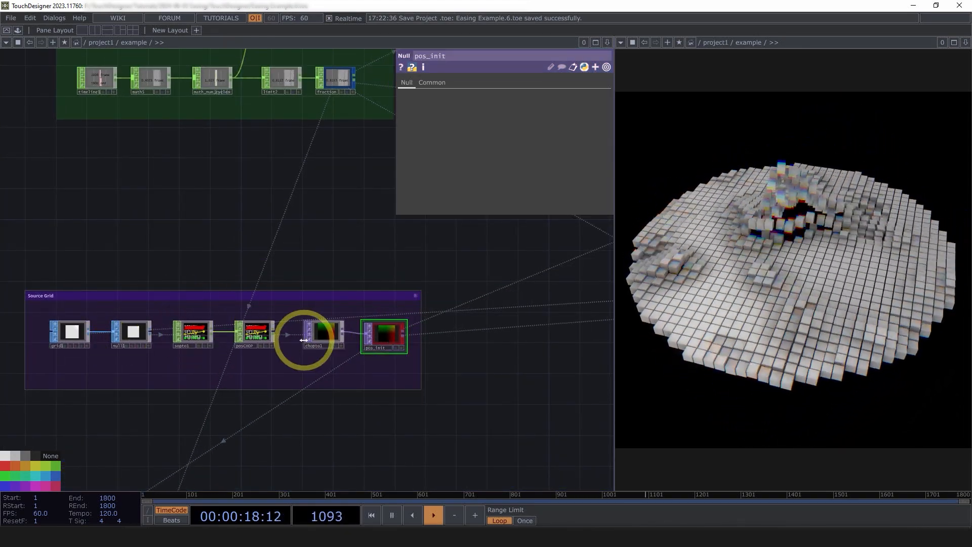
Follow the grid positions to the position noise section and inspect the select_init_pos1 Select TOP.
{"action": "left_click_drag", "start_coordinate": [499, 272], "coordinate": [269, 287]}
{"action": "scroll", "coordinate": [269, 287], "scroll_direction": "down", "scroll_amount": 5}
{"action": "left_click_drag", "start_coordinate": [413, 296], "coordinate": [186, 381]}
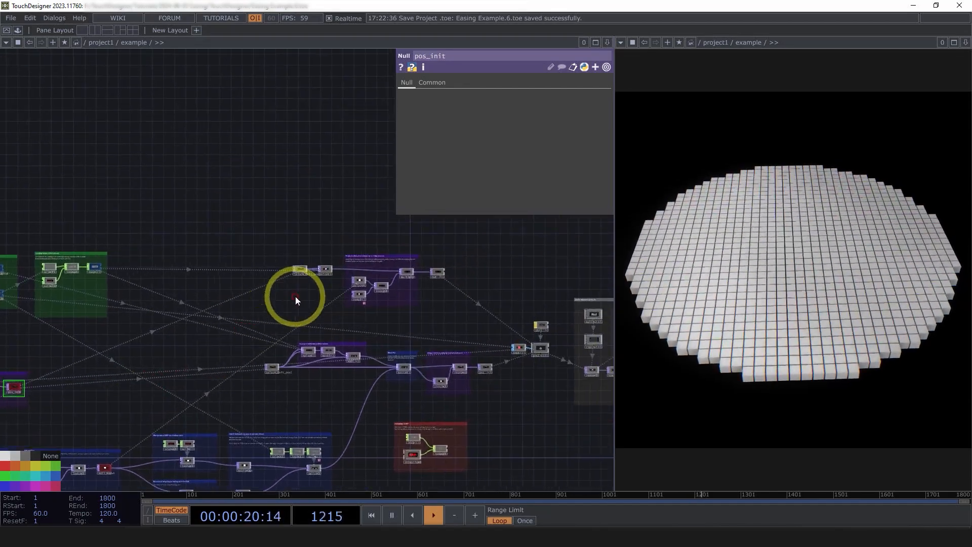
{"action": "scroll", "coordinate": [339, 324], "scroll_direction": "up", "scroll_amount": 5}
{"action": "left_click_drag", "start_coordinate": [233, 315], "coordinate": [155, 276]}
{"action": "left_click_drag", "start_coordinate": [271, 273], "coordinate": [280, 260]}
{"action": "scroll", "coordinate": [291, 273], "scroll_direction": "down", "scroll_amount": 3}
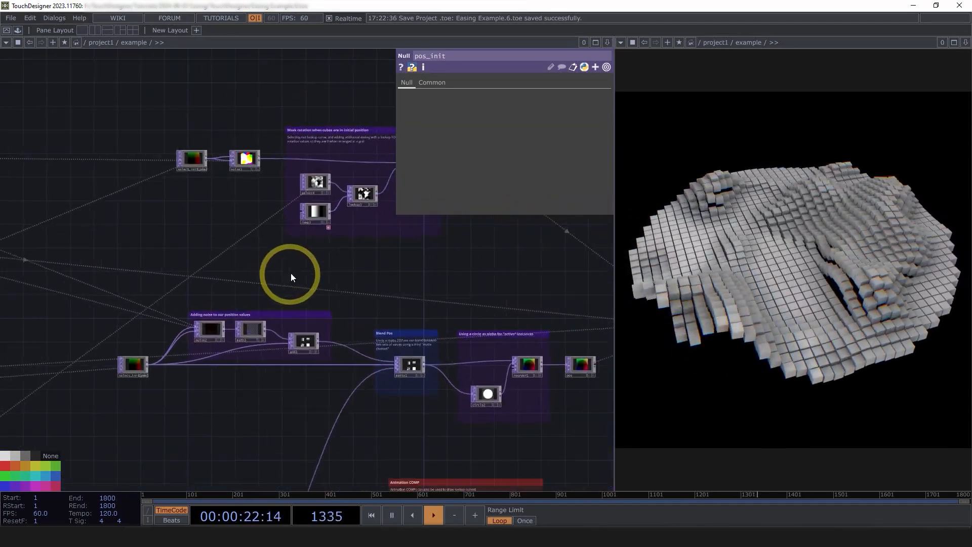
{"action": "scroll", "coordinate": [187, 345], "scroll_direction": "up", "scroll_amount": 7}
{"action": "left_click", "coordinate": [90, 384]}
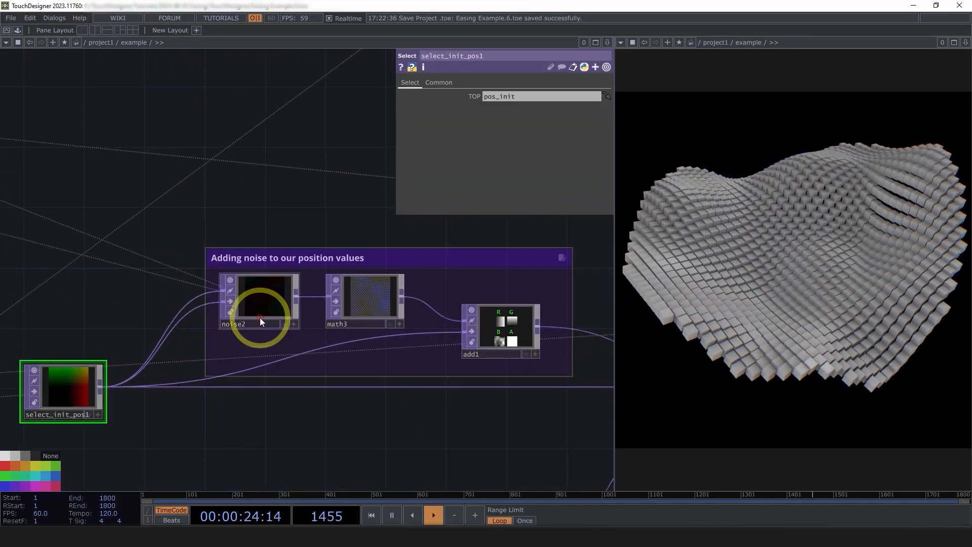
Examine how noise2, math3 and add1 add noise to the position values on the way to matte1.
{"action": "left_click_drag", "start_coordinate": [363, 401], "coordinate": [280, 387]}
{"action": "scroll", "coordinate": [279, 387], "scroll_direction": "down", "scroll_amount": 3}
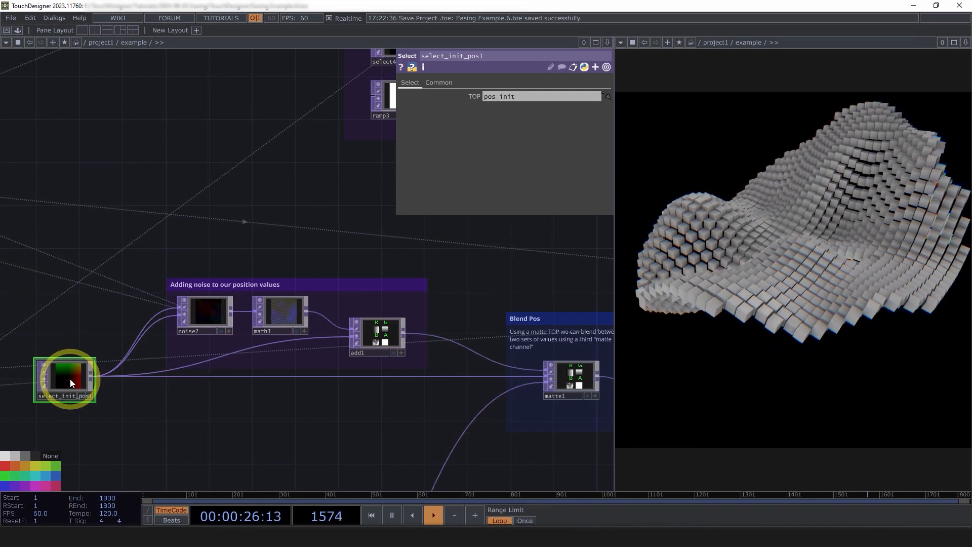
{"action": "scroll", "coordinate": [46, 400], "scroll_direction": "up", "scroll_amount": 5}
{"action": "scroll", "coordinate": [54, 403], "scroll_direction": "down", "scroll_amount": 3}
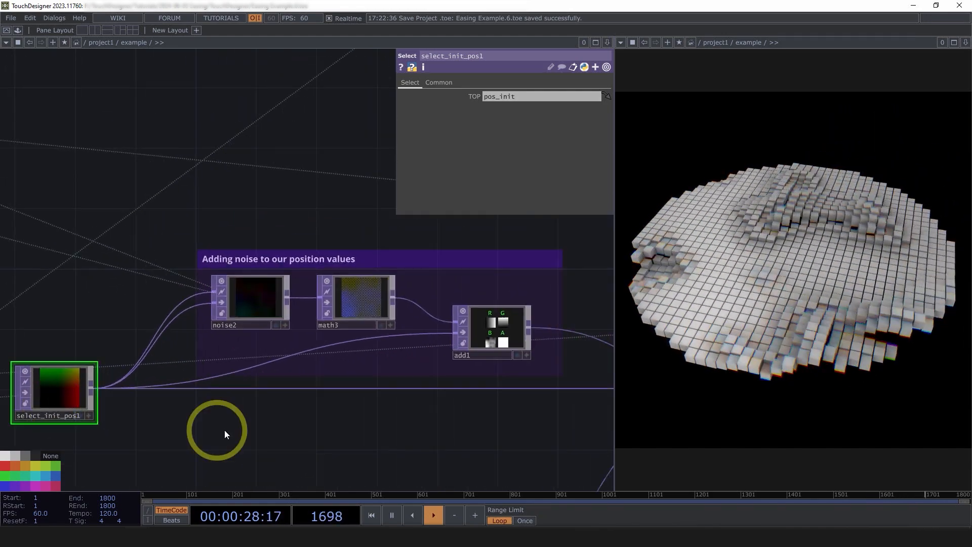
{"action": "left_click_drag", "start_coordinate": [357, 436], "coordinate": [251, 423]}
{"action": "scroll", "coordinate": [248, 423], "scroll_direction": "down", "scroll_amount": 3}
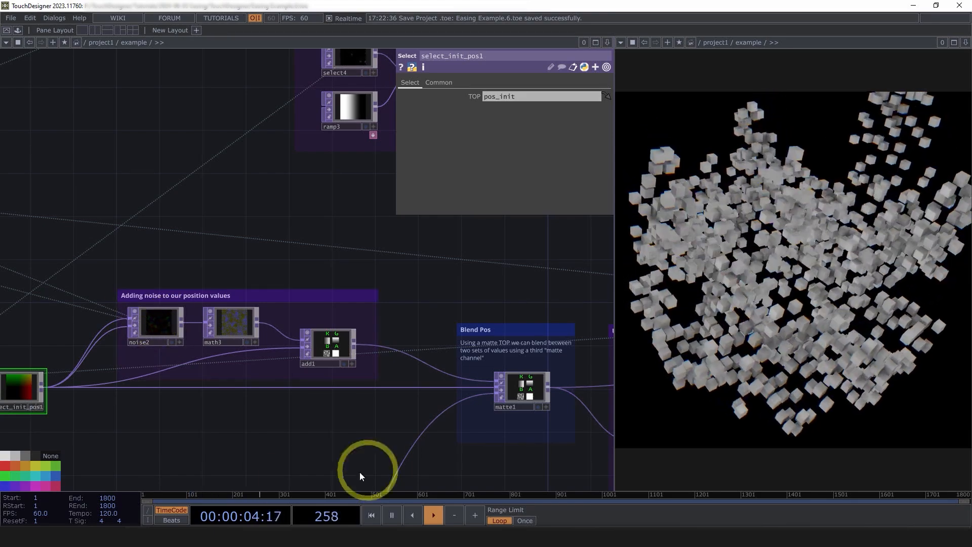
Inspect the matte1 Matte TOP in the Blend Pos group, along with its inputs and parameters.
{"action": "left_click_drag", "start_coordinate": [311, 434], "coordinate": [229, 350]}
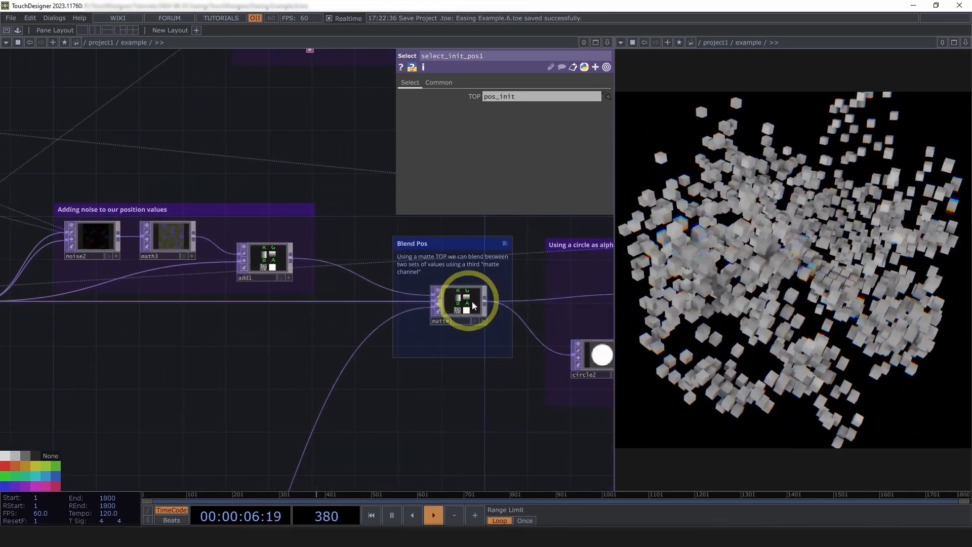
{"action": "left_click", "coordinate": [473, 302]}
{"action": "left_click_drag", "start_coordinate": [455, 419], "coordinate": [480, 452]}
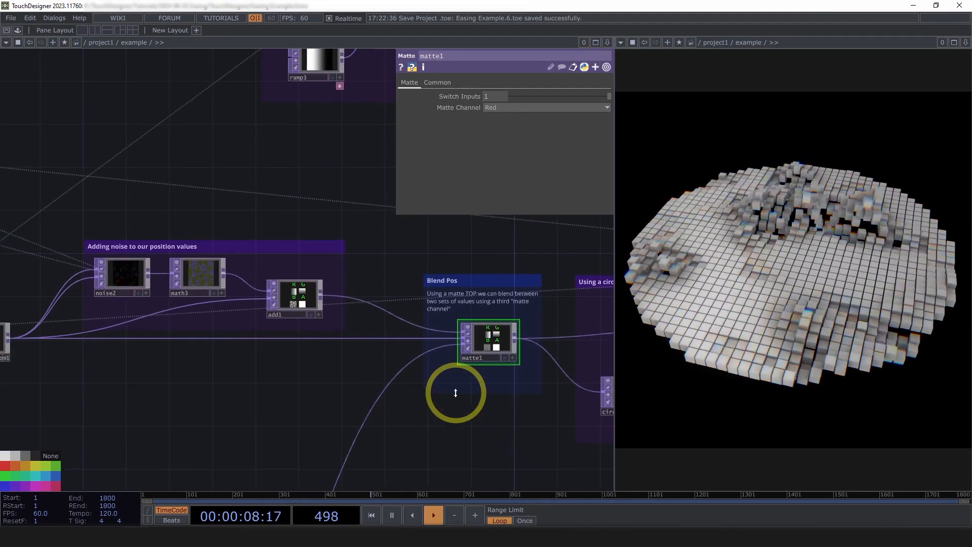
{"action": "scroll", "coordinate": [507, 379], "scroll_direction": "up", "scroll_amount": 6}
{"action": "scroll", "coordinate": [507, 377], "scroll_direction": "down", "scroll_amount": 1}
{"action": "left_click_drag", "start_coordinate": [489, 354], "coordinate": [484, 349]}
{"action": "scroll", "coordinate": [484, 348], "scroll_direction": "down", "scroll_amount": 2}
{"action": "scroll", "coordinate": [480, 324], "scroll_direction": "down", "scroll_amount": 3}
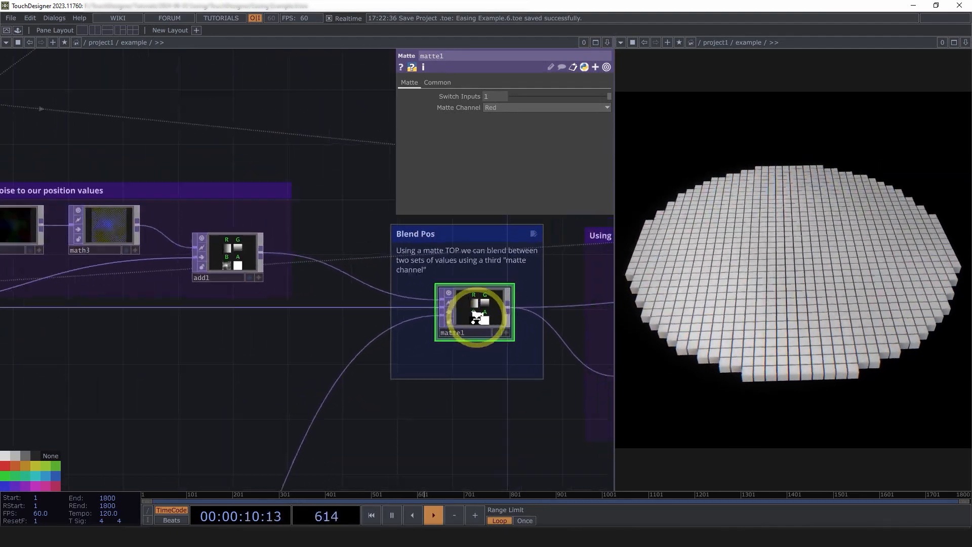
{"action": "left_click_drag", "start_coordinate": [403, 276], "coordinate": [357, 282]}
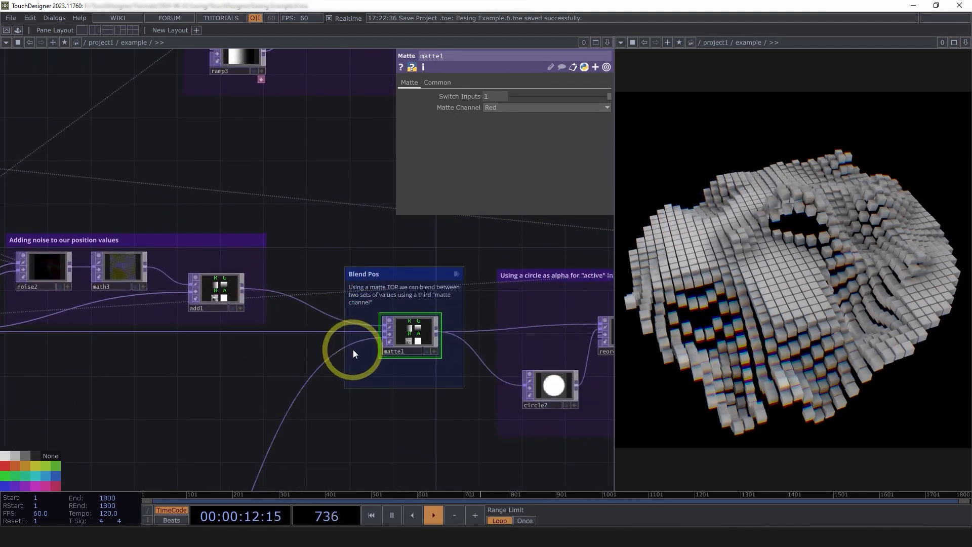
{"action": "scroll", "coordinate": [379, 337], "scroll_direction": "up", "scroll_amount": 2}
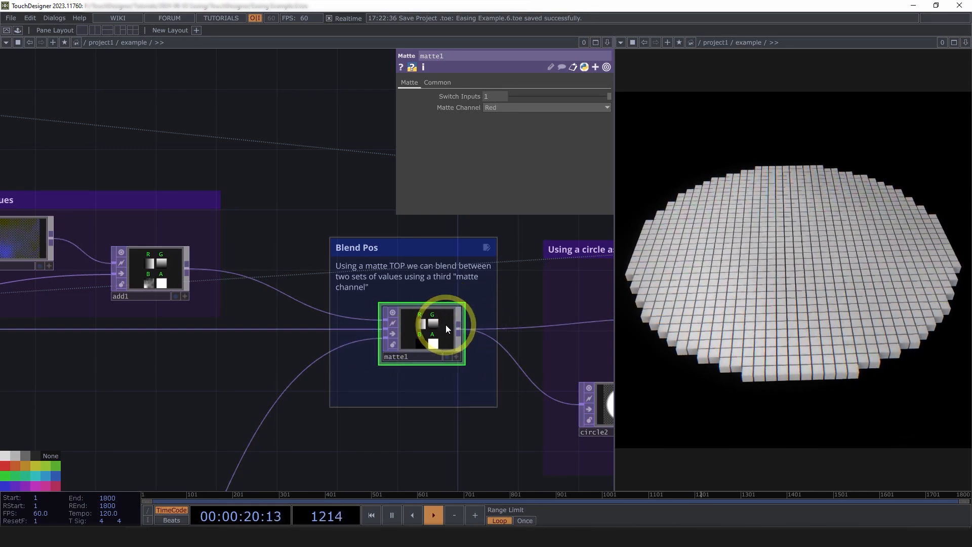
Look over the rotation chain above the position section and inspect its select_init_pos2 Select TOP.
{"action": "scroll", "coordinate": [445, 324], "scroll_direction": "down", "scroll_amount": 5}
{"action": "left_click_drag", "start_coordinate": [162, 391], "coordinate": [342, 400]}
{"action": "scroll", "coordinate": [343, 400], "scroll_direction": "down", "scroll_amount": 2}
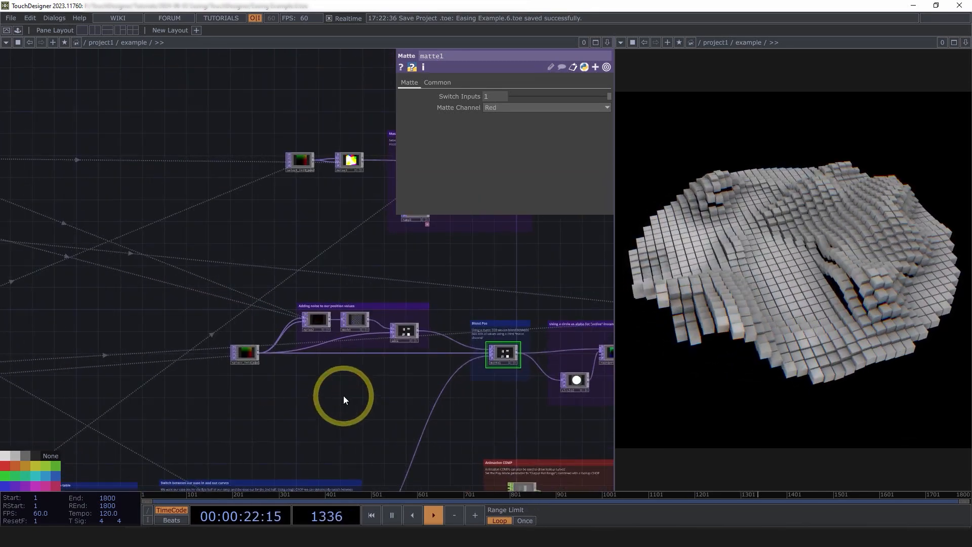
{"action": "left_click_drag", "start_coordinate": [229, 264], "coordinate": [139, 408]}
{"action": "scroll", "coordinate": [372, 331], "scroll_direction": "up", "scroll_amount": 3}
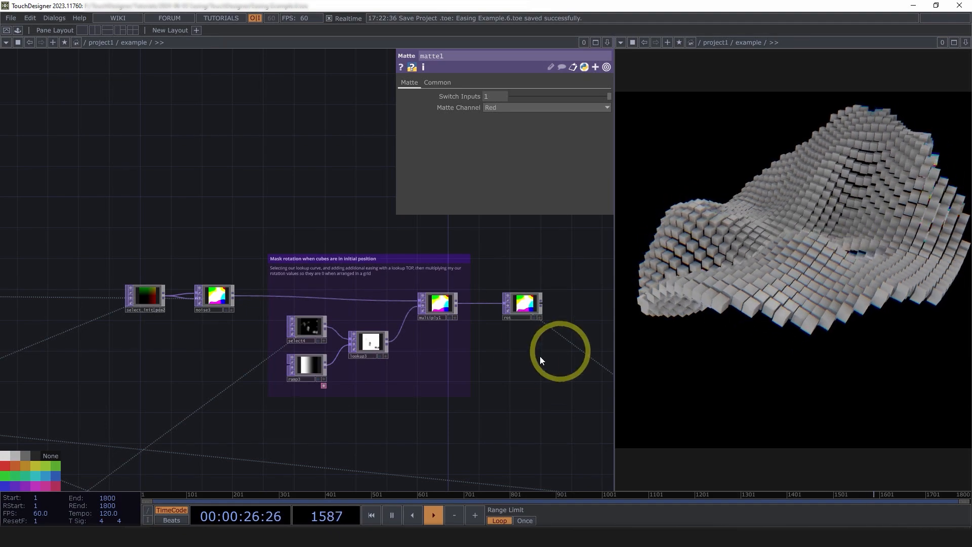
{"action": "left_click_drag", "start_coordinate": [546, 427], "coordinate": [469, 354]}
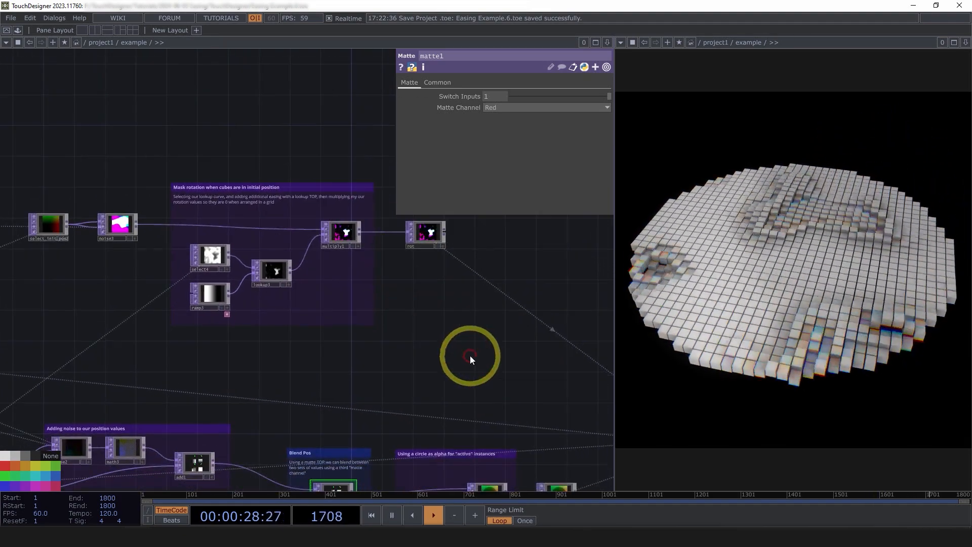
{"action": "scroll", "coordinate": [474, 348], "scroll_direction": "down", "scroll_amount": 2}
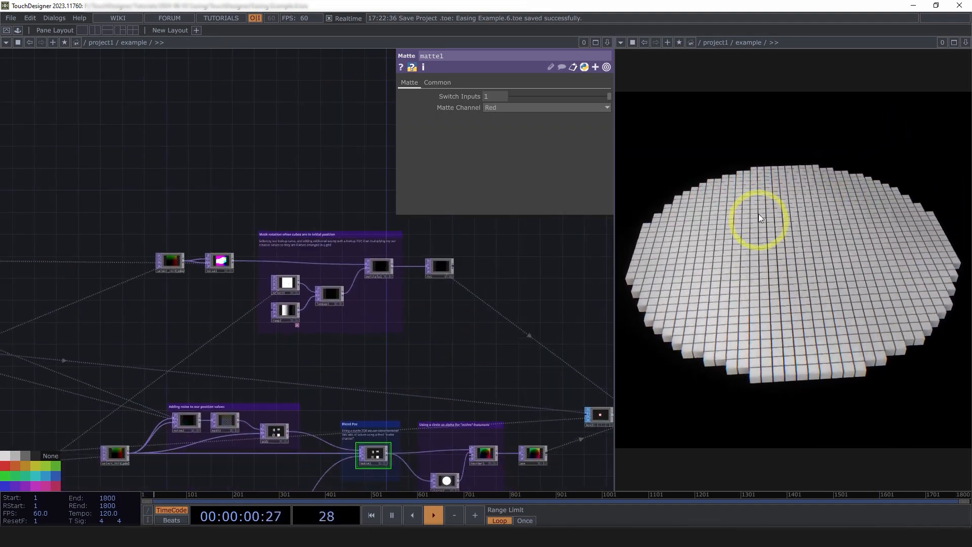
{"action": "scroll", "coordinate": [178, 255], "scroll_direction": "up", "scroll_amount": 2}
{"action": "scroll", "coordinate": [160, 259], "scroll_direction": "up", "scroll_amount": 3}
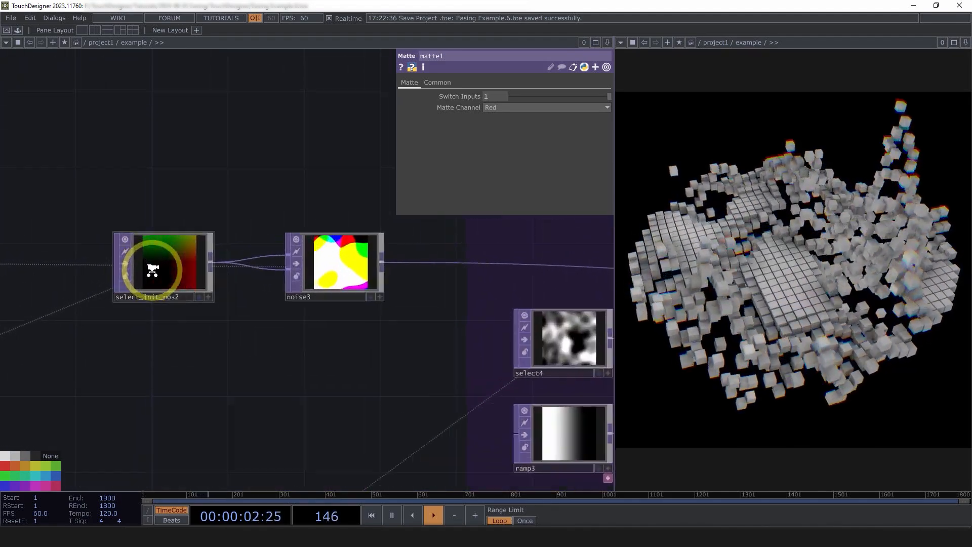
{"action": "left_click", "coordinate": [198, 281]}
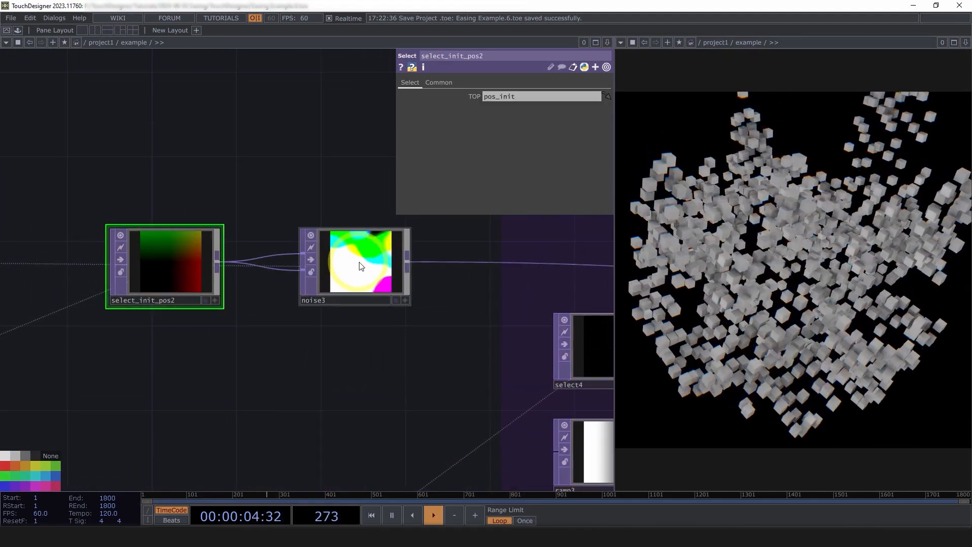
Inspect the noise parameters of noise3, which supplies the cubes' rotation values.
{"action": "middle_click", "coordinate": [361, 263]}
{"action": "left_click_drag", "start_coordinate": [411, 368], "coordinate": [213, 280]}
{"action": "left_click_drag", "start_coordinate": [258, 331], "coordinate": [174, 312]}
{"action": "left_click", "coordinate": [411, 82]}
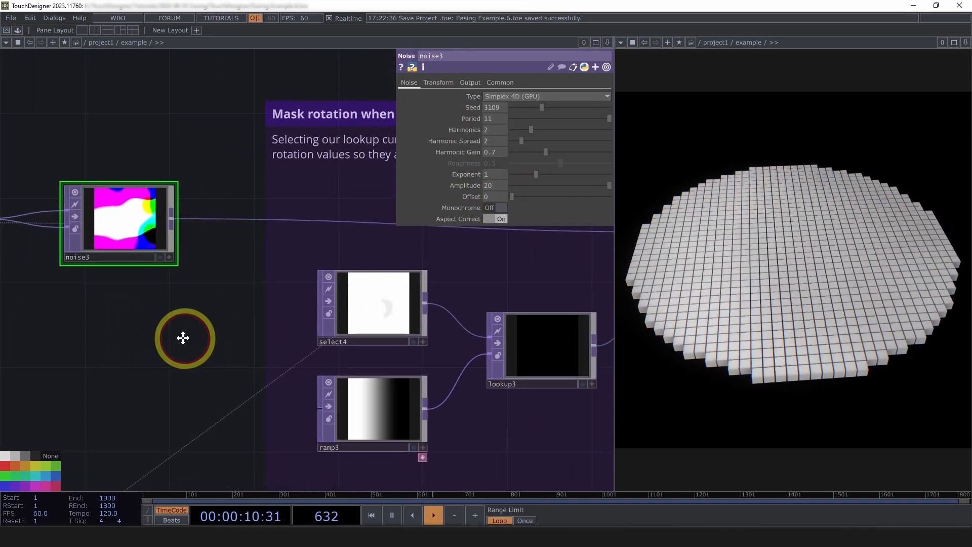
Examine the rotation mask group, checking the source of select4 and the settings of multiply1.
{"action": "scroll", "coordinate": [175, 258], "scroll_direction": "down", "scroll_amount": 5}
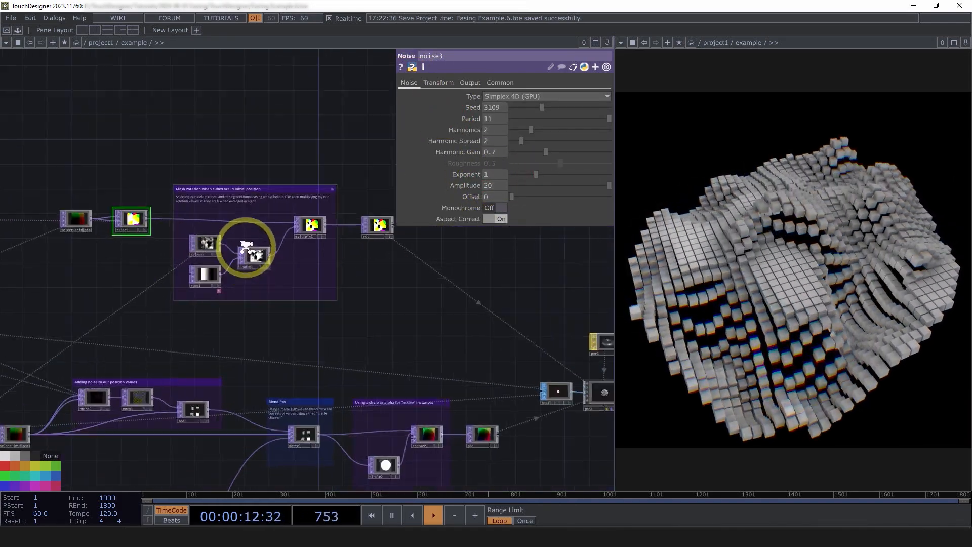
{"action": "scroll", "coordinate": [253, 238], "scroll_direction": "up", "scroll_amount": 5}
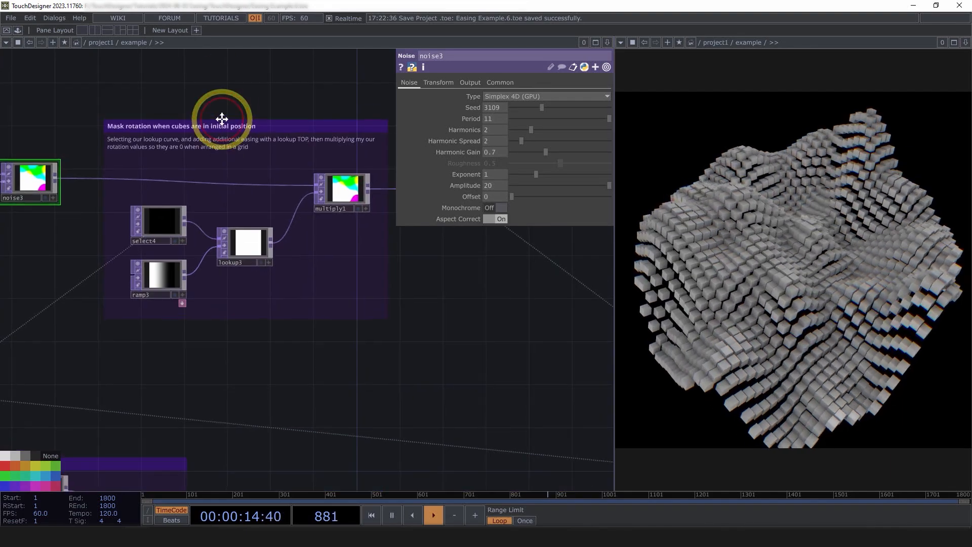
{"action": "scroll", "coordinate": [213, 152], "scroll_direction": "up", "scroll_amount": 3}
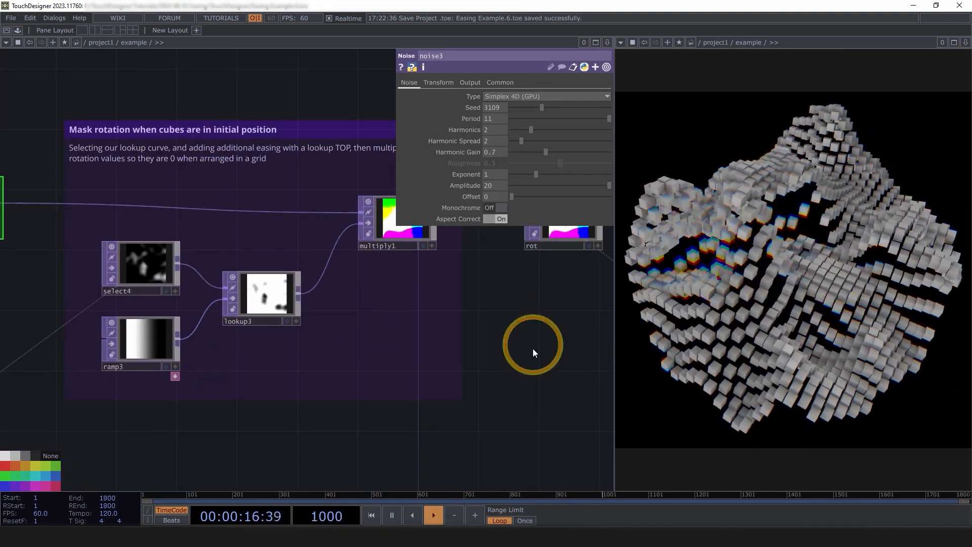
{"action": "left_click_drag", "start_coordinate": [533, 349], "coordinate": [534, 377]}
{"action": "left_click", "coordinate": [149, 294]}
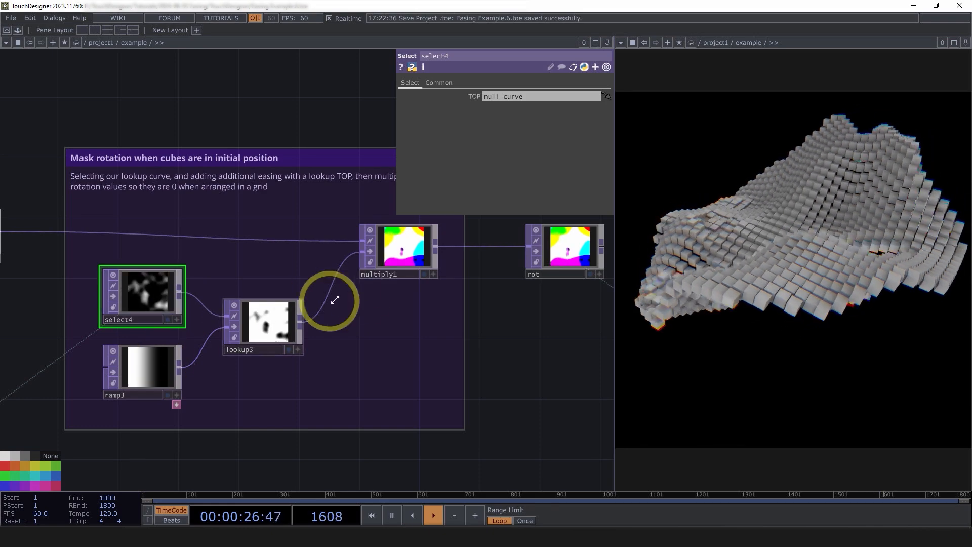
{"action": "left_click", "coordinate": [400, 258]}
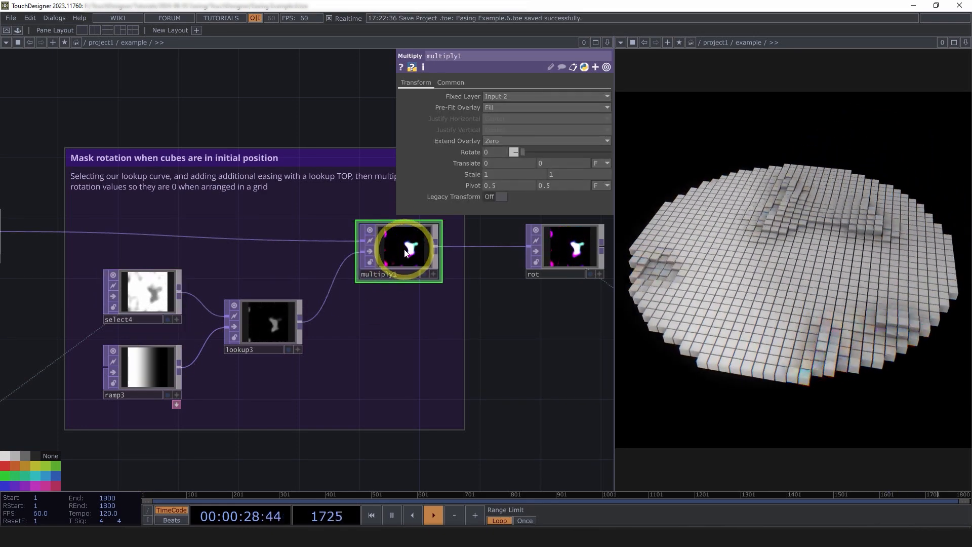
{"action": "scroll", "coordinate": [374, 254], "scroll_direction": "down", "scroll_amount": 2}
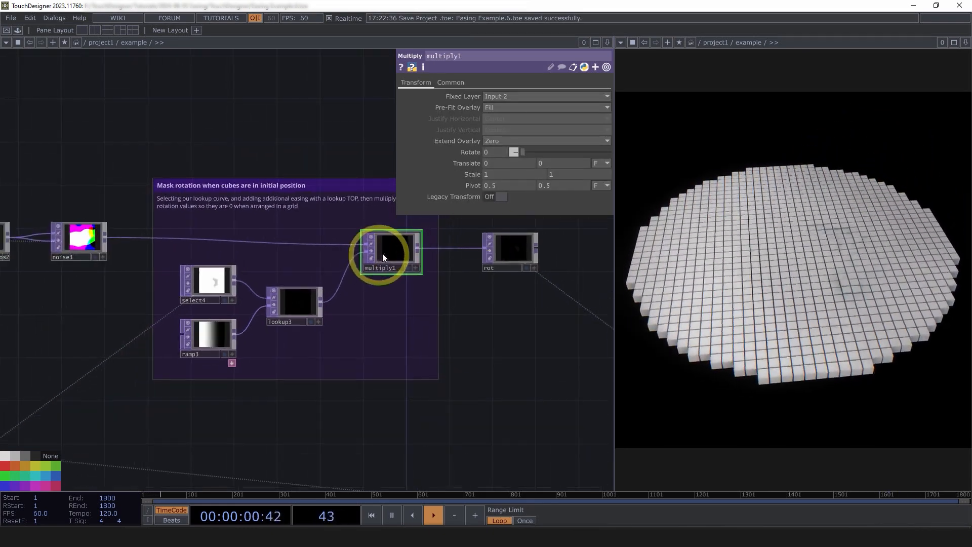
View the Timeline Loop and Looping Noise groups with the parameter window hidden.
{"action": "scroll", "coordinate": [522, 370], "scroll_direction": "down", "scroll_amount": 4}
{"action": "left_click_drag", "start_coordinate": [522, 370], "coordinate": [507, 319]}
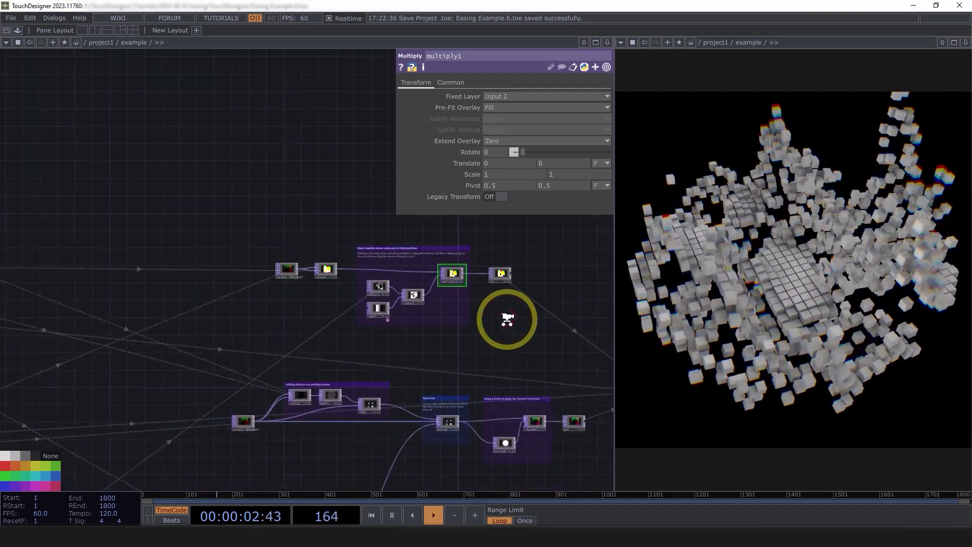
{"action": "scroll", "coordinate": [507, 318], "scroll_direction": "down", "scroll_amount": 2}
{"action": "left_click_drag", "start_coordinate": [210, 265], "coordinate": [428, 249]}
{"action": "scroll", "coordinate": [428, 248], "scroll_direction": "down", "scroll_amount": 3}
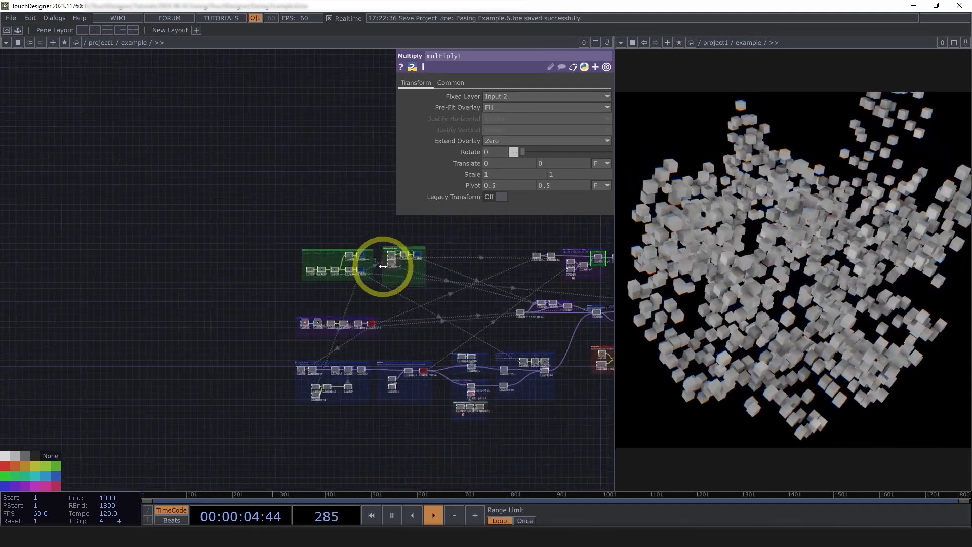
{"action": "left_click_drag", "start_coordinate": [331, 255], "coordinate": [263, 236]}
{"action": "scroll", "coordinate": [263, 237], "scroll_direction": "up", "scroll_amount": 6}
{"action": "left_click_drag", "start_coordinate": [324, 186], "coordinate": [285, 209]}
{"action": "key", "text": "p"}
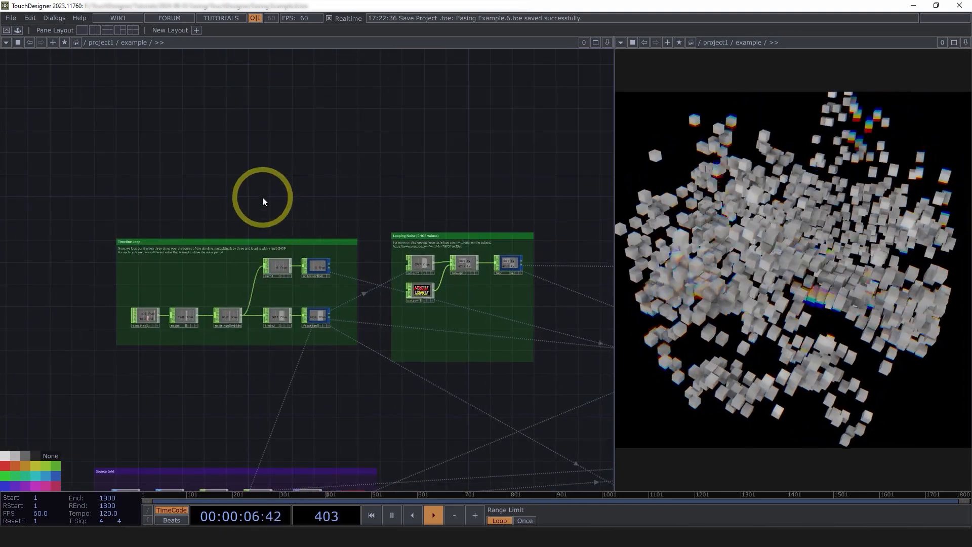
View the Timeline Loop group, scrub the timeline to frame 1712 to check the loop values, and resume playback.
{"action": "scroll", "coordinate": [260, 263], "scroll_direction": "up", "scroll_amount": 2}
{"action": "left_click_drag", "start_coordinate": [321, 148], "coordinate": [272, 132]}
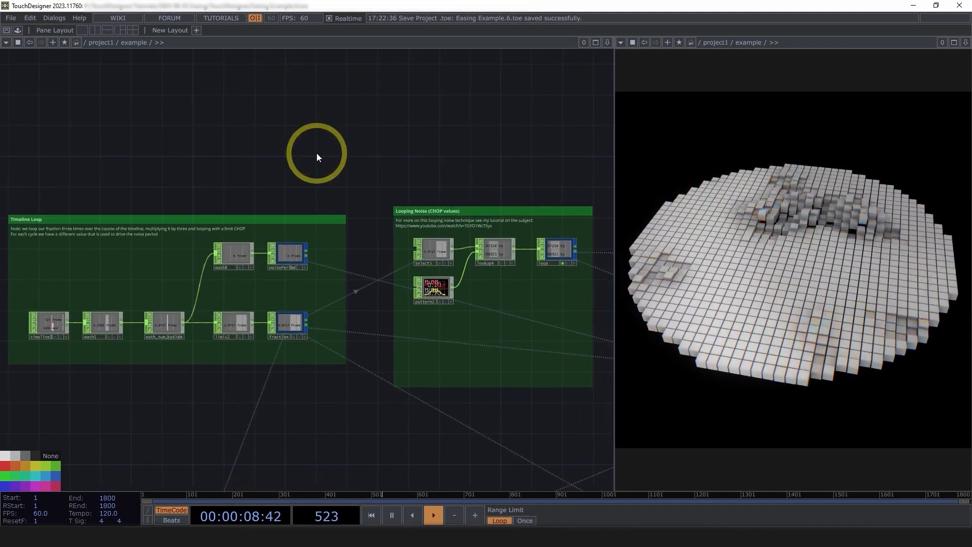
{"action": "scroll", "coordinate": [314, 167], "scroll_direction": "down", "scroll_amount": 2}
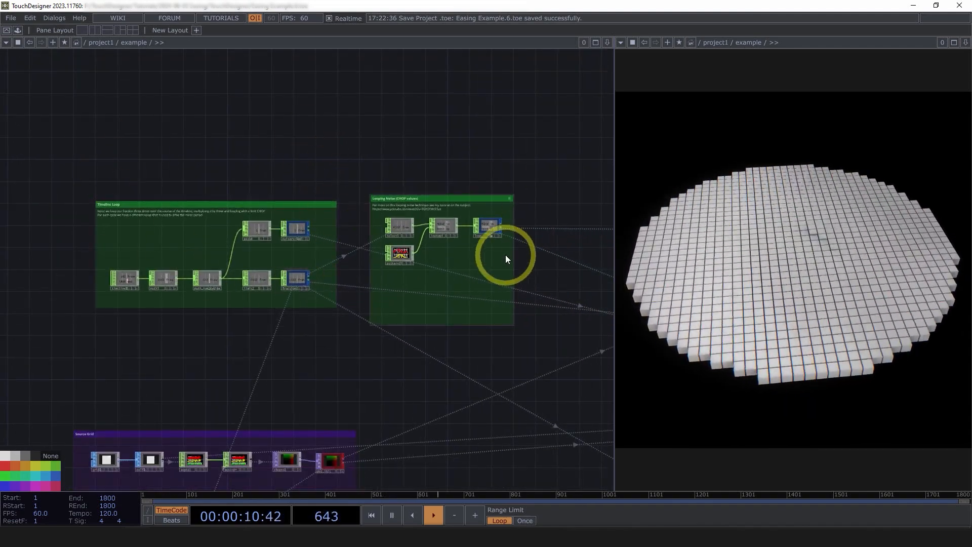
{"action": "scroll", "coordinate": [223, 212], "scroll_direction": "up", "scroll_amount": 3}
{"action": "scroll", "coordinate": [86, 270], "scroll_direction": "up", "scroll_amount": 2}
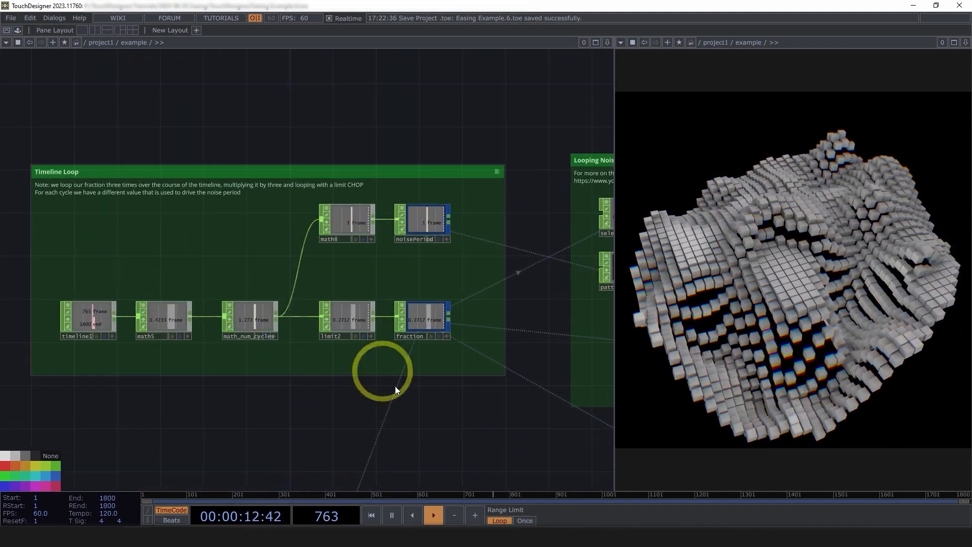
{"action": "left_click_drag", "start_coordinate": [506, 496], "coordinate": [931, 494]}
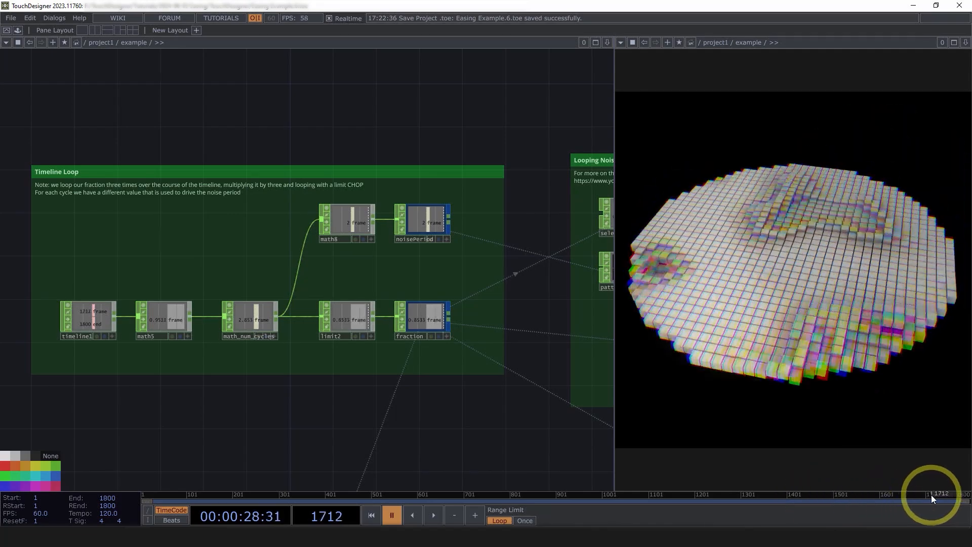
{"action": "key", "text": "space"}
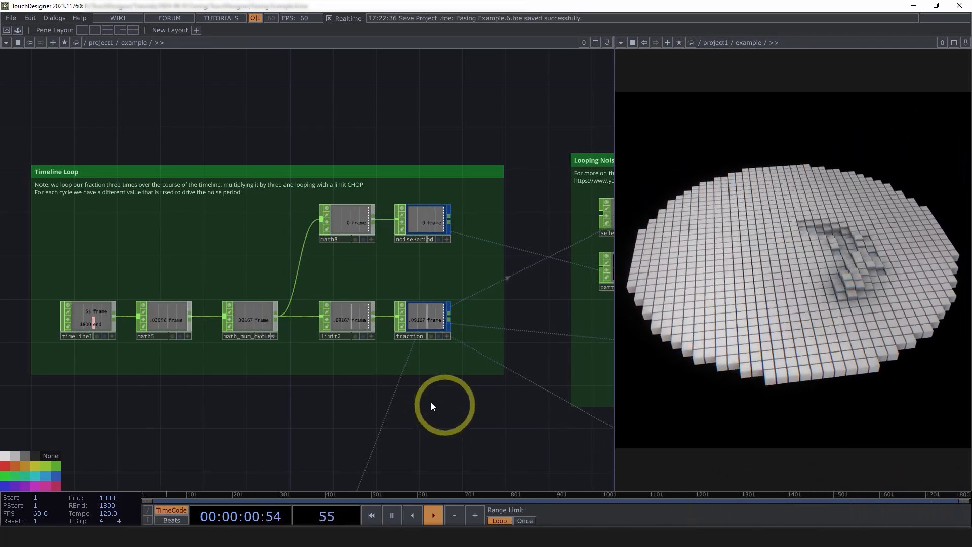
Look over the notes and operators of the Timeline Loop and Looping Noise groups.
{"action": "scroll", "coordinate": [56, 307], "scroll_direction": "up", "scroll_amount": 2}
{"action": "scroll", "coordinate": [102, 325], "scroll_direction": "down", "scroll_amount": 2}
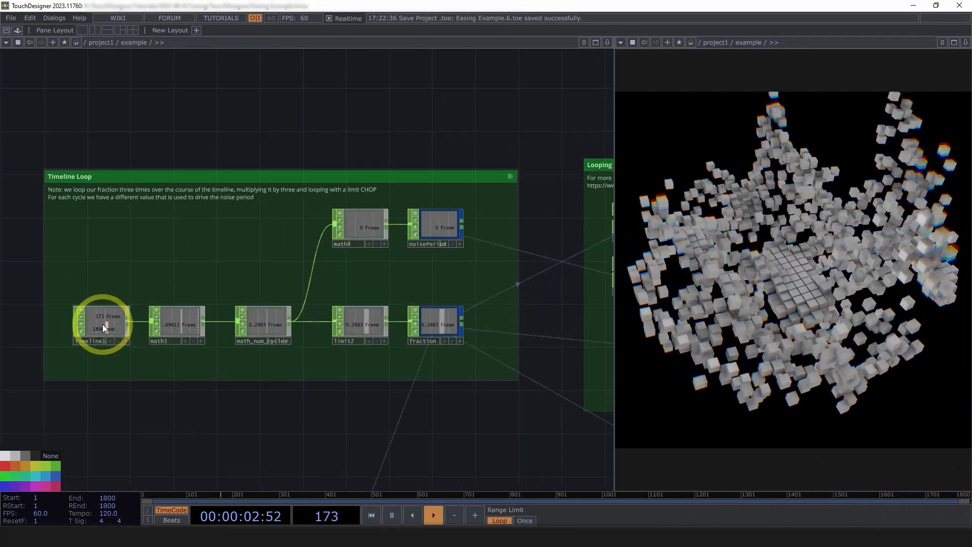
{"action": "scroll", "coordinate": [102, 326], "scroll_direction": "down", "scroll_amount": 2}
{"action": "scroll", "coordinate": [597, 221], "scroll_direction": "up", "scroll_amount": 2}
{"action": "scroll", "coordinate": [596, 223], "scroll_direction": "up", "scroll_amount": 2}
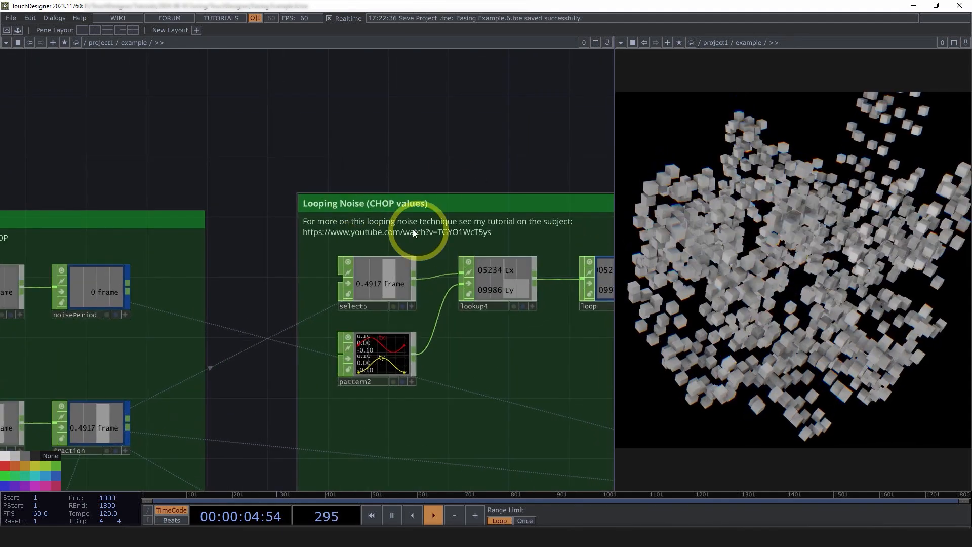
{"action": "scroll", "coordinate": [522, 224], "scroll_direction": "down", "scroll_amount": 2}
{"action": "left_click_drag", "start_coordinate": [144, 461], "coordinate": [331, 442]}
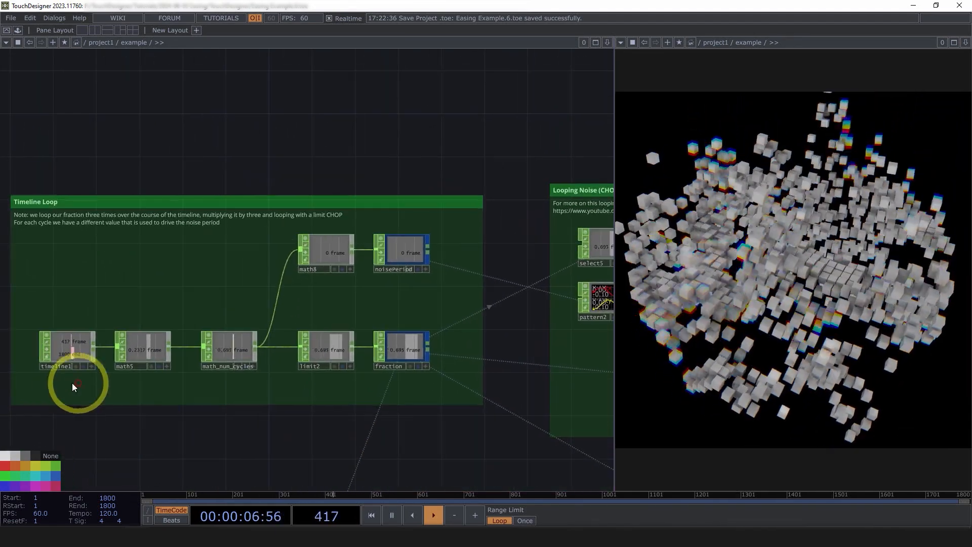
Trace the Timeline Loop chain from timeline1 through math5 and inspect the range parameters of math_num_cycles.
{"action": "left_click", "coordinate": [65, 354]}
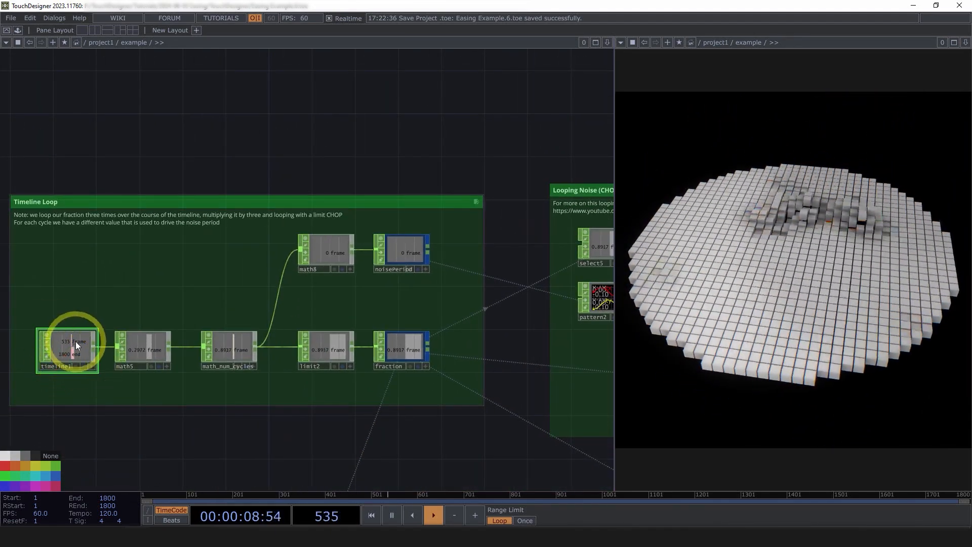
{"action": "scroll", "coordinate": [74, 343], "scroll_direction": "up", "scroll_amount": 3}
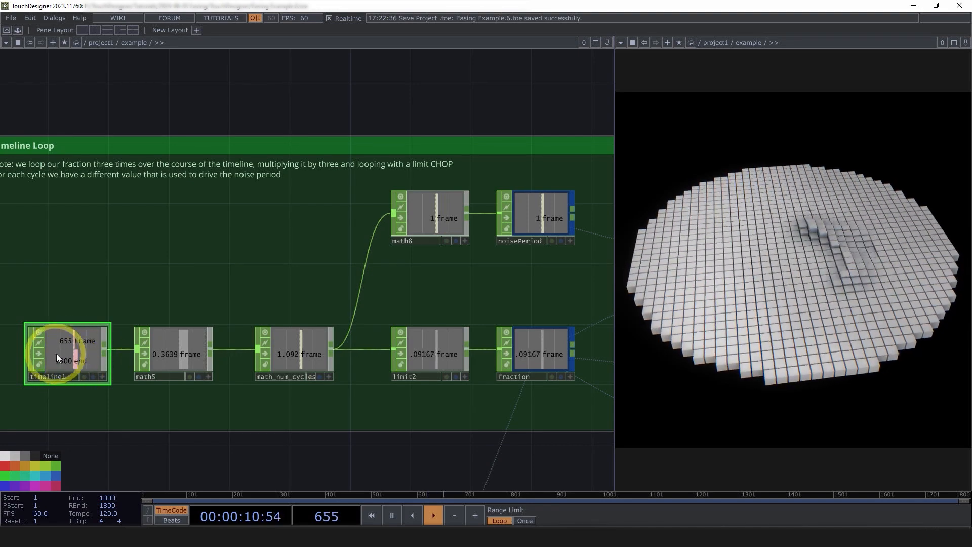
{"action": "left_click", "coordinate": [174, 355]}
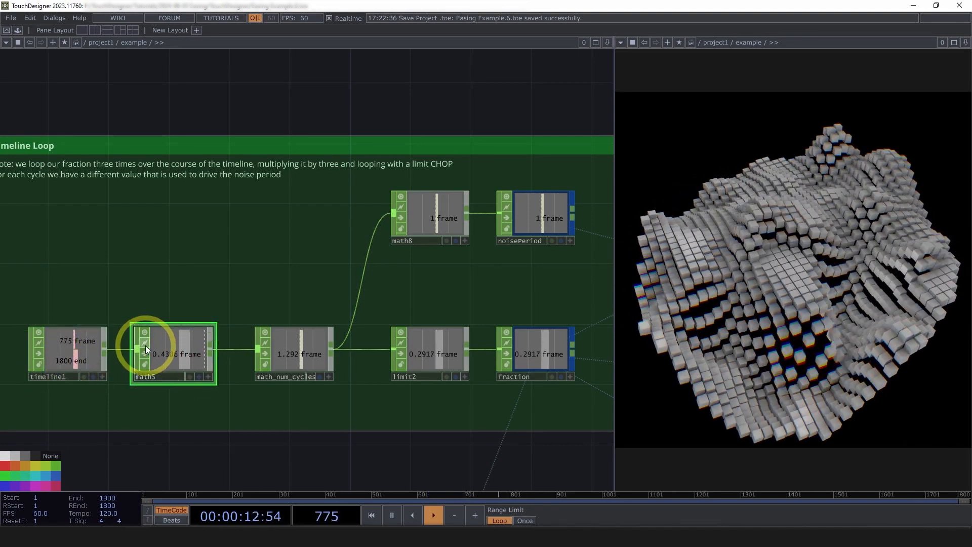
{"action": "scroll", "coordinate": [203, 349], "scroll_direction": "down", "scroll_amount": 2}
{"action": "scroll", "coordinate": [257, 347], "scroll_direction": "up", "scroll_amount": 2}
{"action": "left_click", "coordinate": [257, 347]}
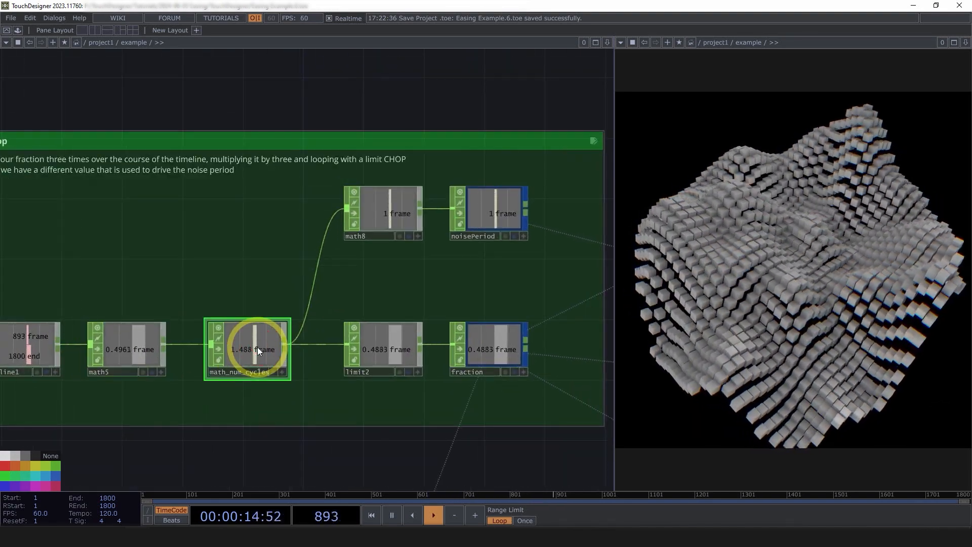
{"action": "key", "text": "p"}
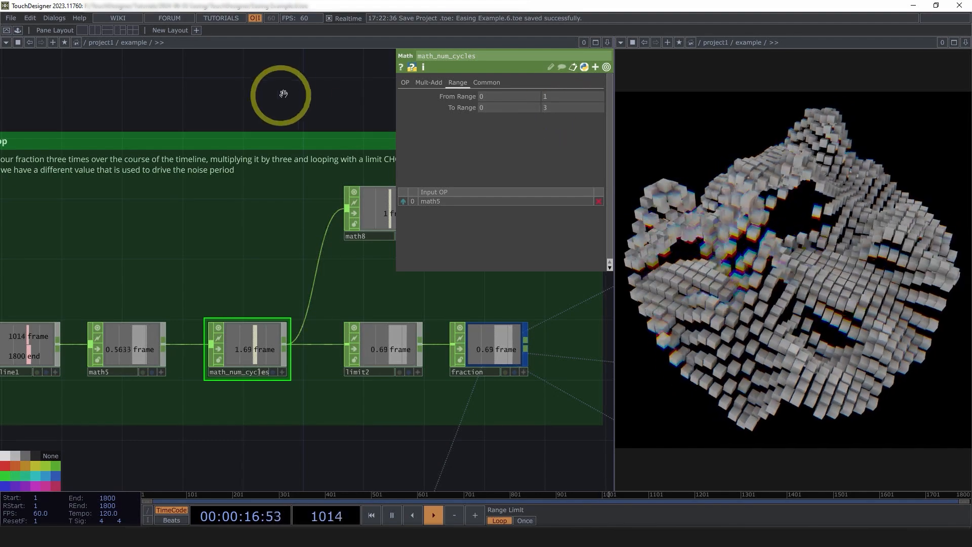
{"action": "left_click_drag", "start_coordinate": [294, 98], "coordinate": [249, 113]}
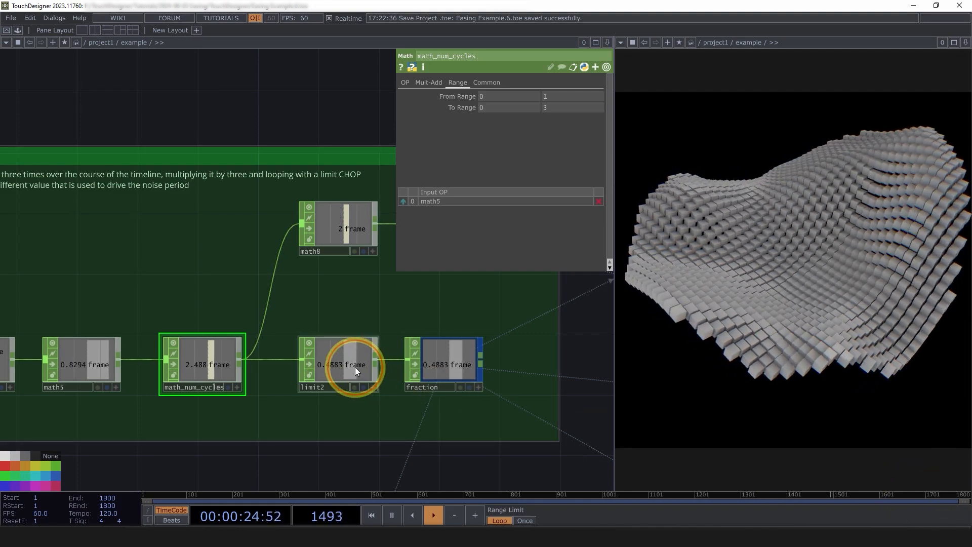
Inspect the loop settings of limit2 and the integer rounding of math8, which feeds noisePeriod.
{"action": "left_click", "coordinate": [354, 367]}
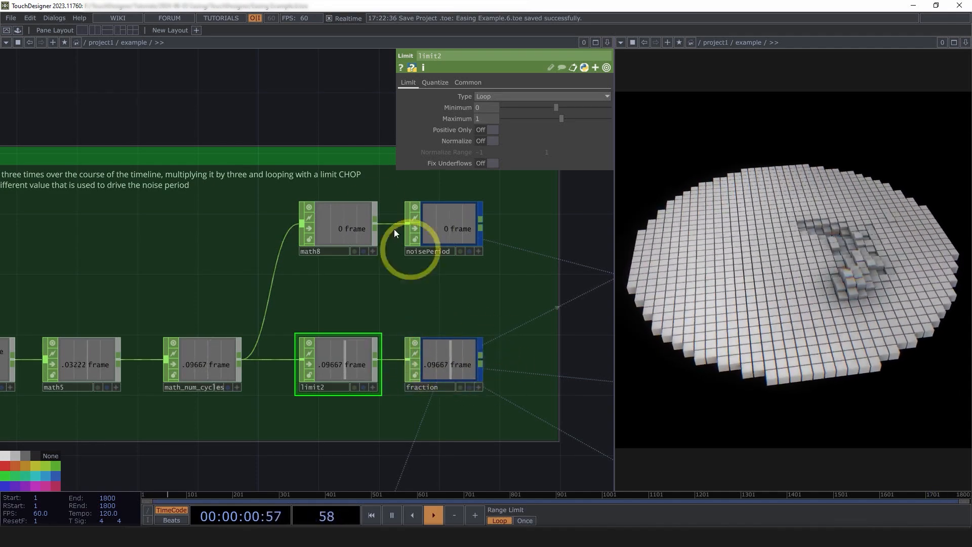
{"action": "left_click", "coordinate": [355, 223]}
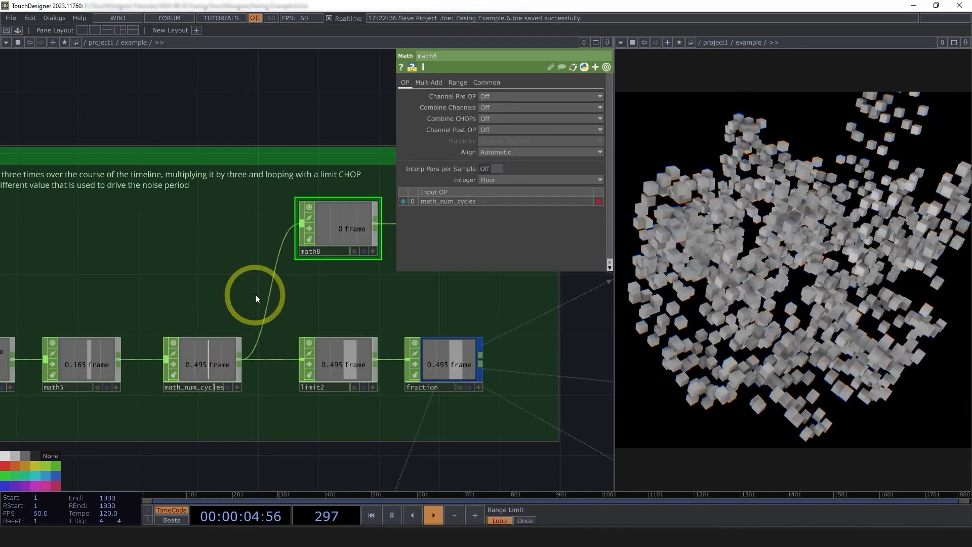
{"action": "left_click_drag", "start_coordinate": [294, 308], "coordinate": [200, 328]}
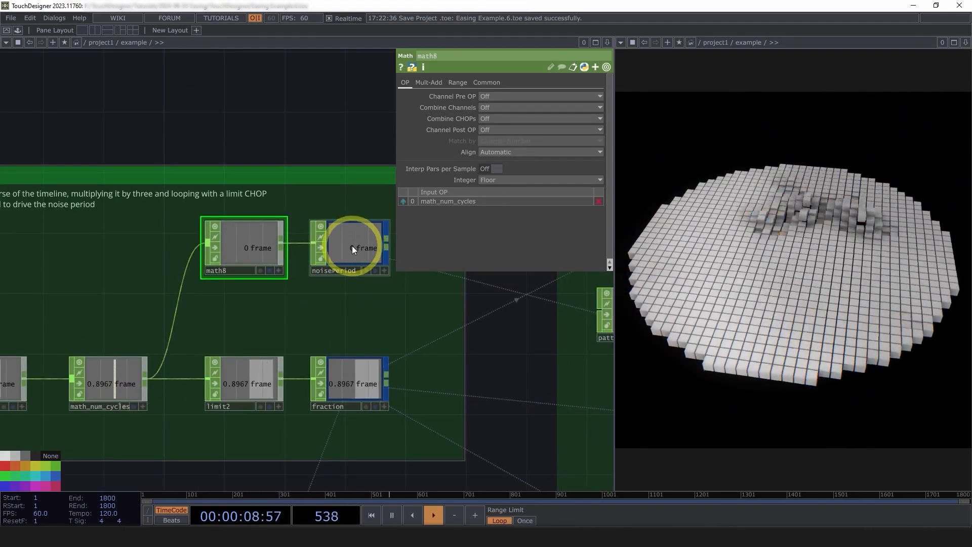
{"action": "scroll", "coordinate": [351, 245], "scroll_direction": "down", "scroll_amount": 3}
{"action": "left_click_drag", "start_coordinate": [484, 326], "coordinate": [314, 361]}
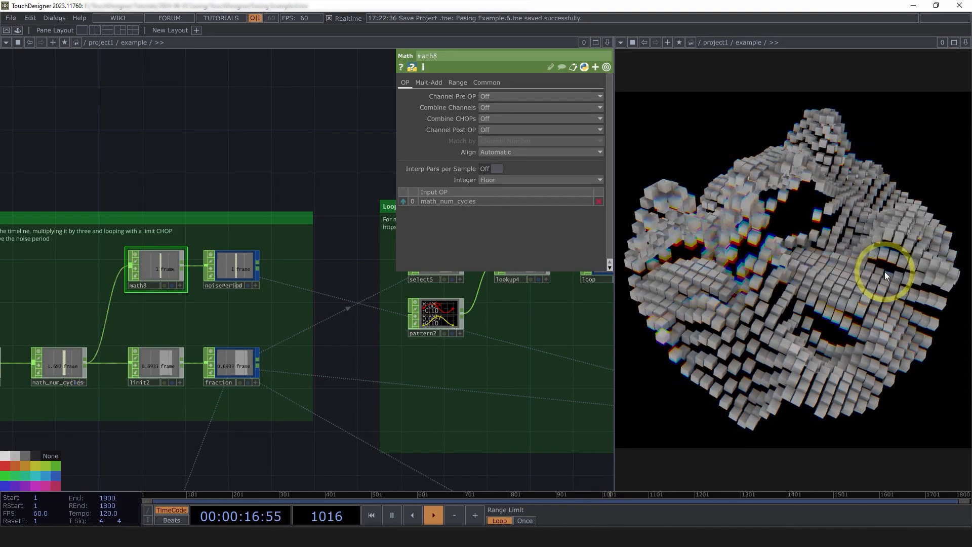
Examine the Looping Noise group's select5, pattern2, lookup4 and loop operators.
{"action": "left_click_drag", "start_coordinate": [299, 169], "coordinate": [194, 139]}
{"action": "left_click_drag", "start_coordinate": [291, 152], "coordinate": [230, 157]}
{"action": "middle_click_drag", "start_coordinate": [392, 293], "coordinate": [512, 387]}
{"action": "left_click_drag", "start_coordinate": [512, 387], "coordinate": [455, 390]}
{"action": "middle_click_drag", "start_coordinate": [455, 389], "coordinate": [345, 370]}
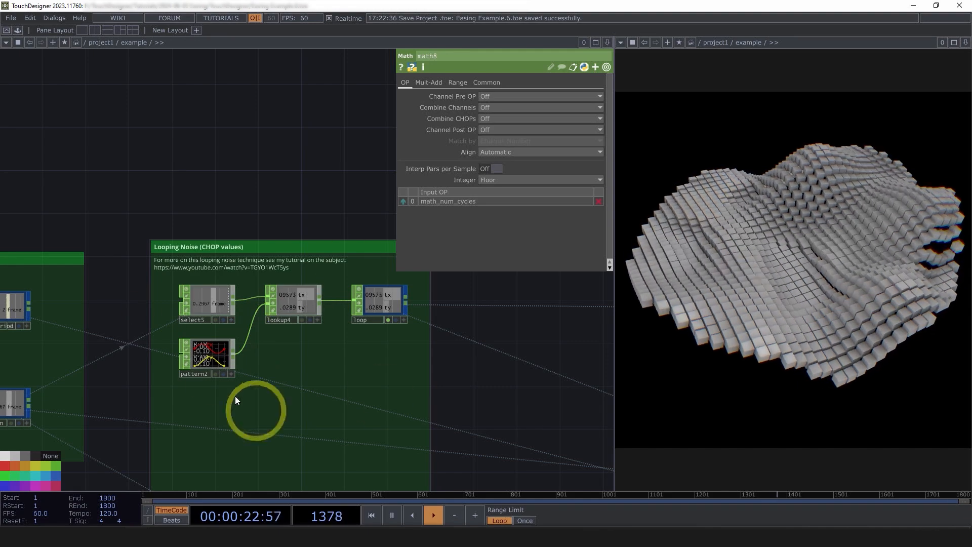
{"action": "scroll", "coordinate": [402, 373], "scroll_direction": "up", "scroll_amount": 3}
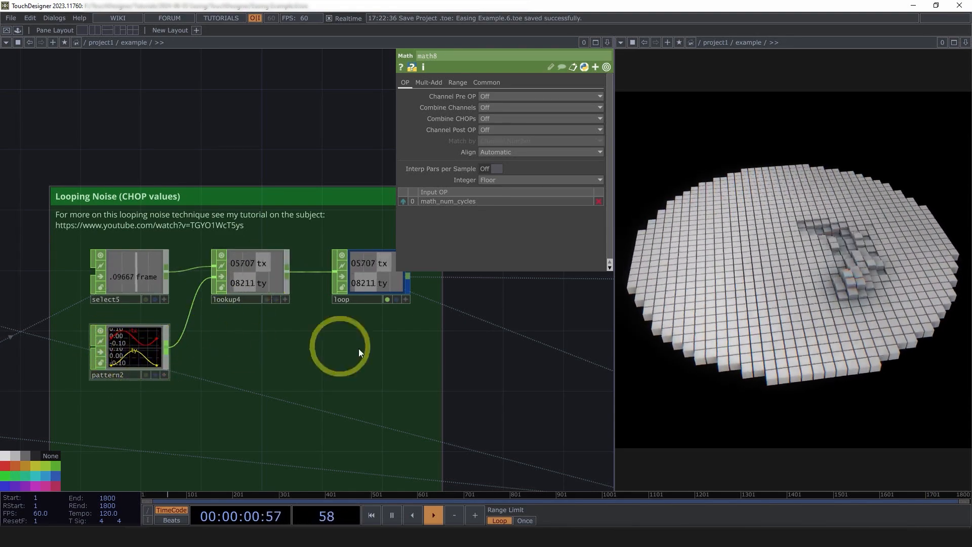
Inspect noise3's transform parameters, expanding Translate and Translate 4D to read their loop expressions, and collapse them again.
{"action": "left_click_drag", "start_coordinate": [471, 387], "coordinate": [243, 358]}
{"action": "scroll", "coordinate": [243, 358], "scroll_direction": "down", "scroll_amount": 5}
{"action": "left_click_drag", "start_coordinate": [335, 353], "coordinate": [210, 350]}
{"action": "scroll", "coordinate": [394, 352], "scroll_direction": "up", "scroll_amount": 5}
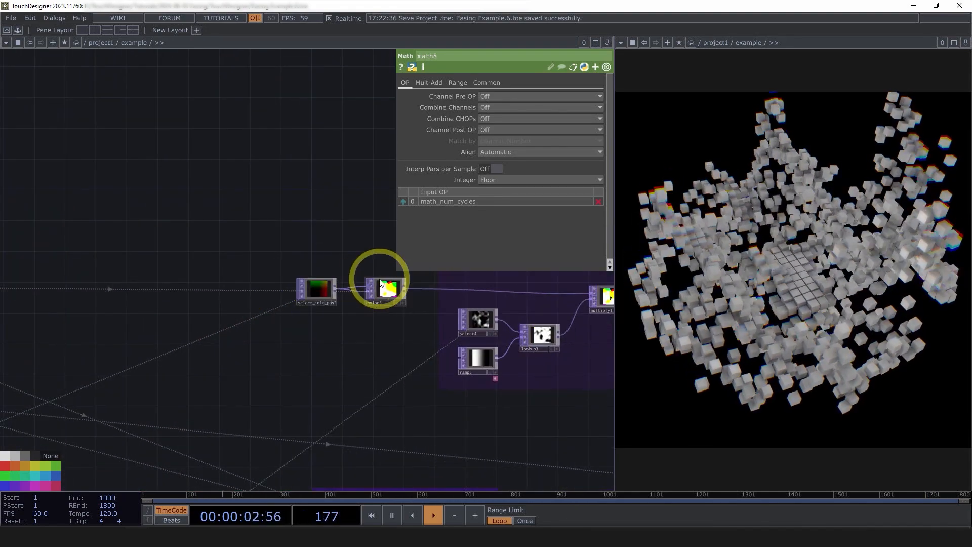
{"action": "left_click", "coordinate": [383, 283]}
{"action": "left_click", "coordinate": [446, 82]}
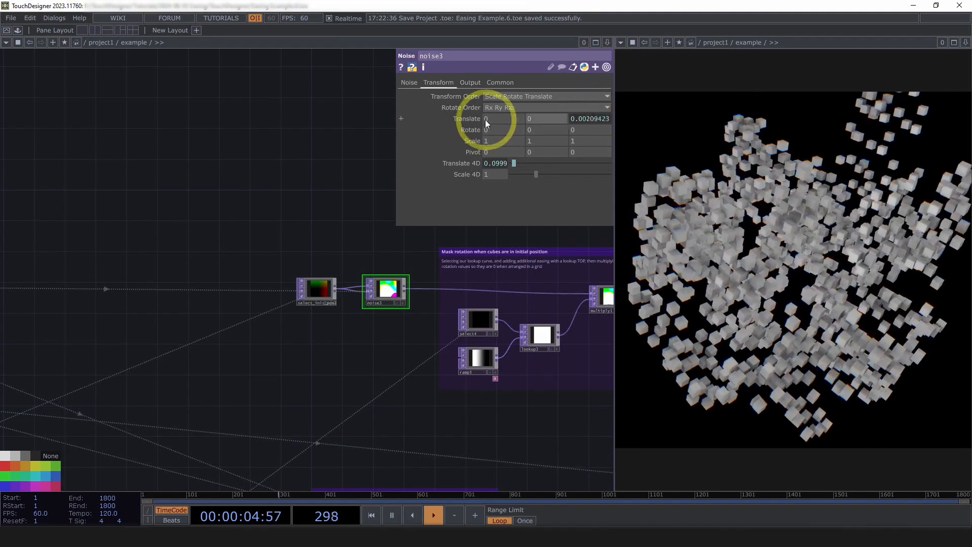
{"action": "left_click", "coordinate": [475, 120]}
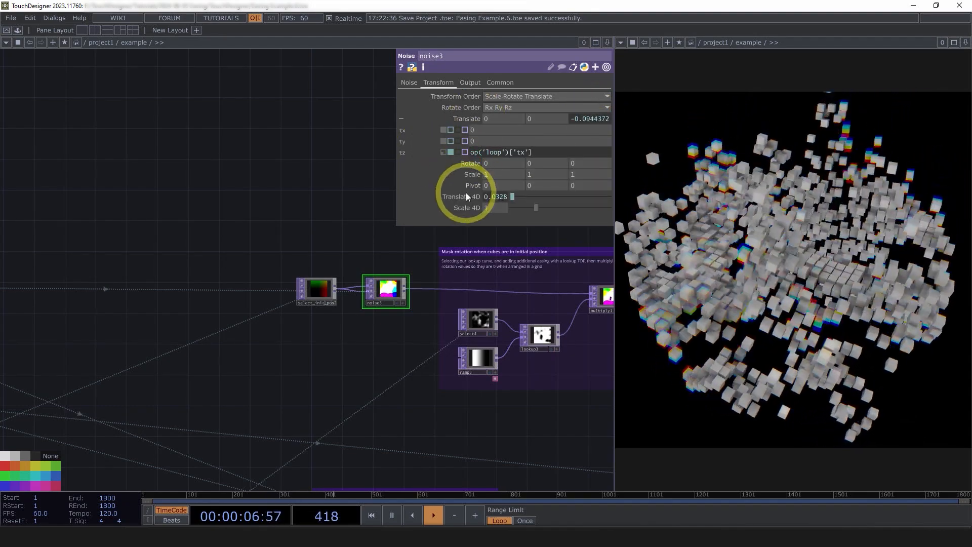
{"action": "left_click", "coordinate": [466, 193]}
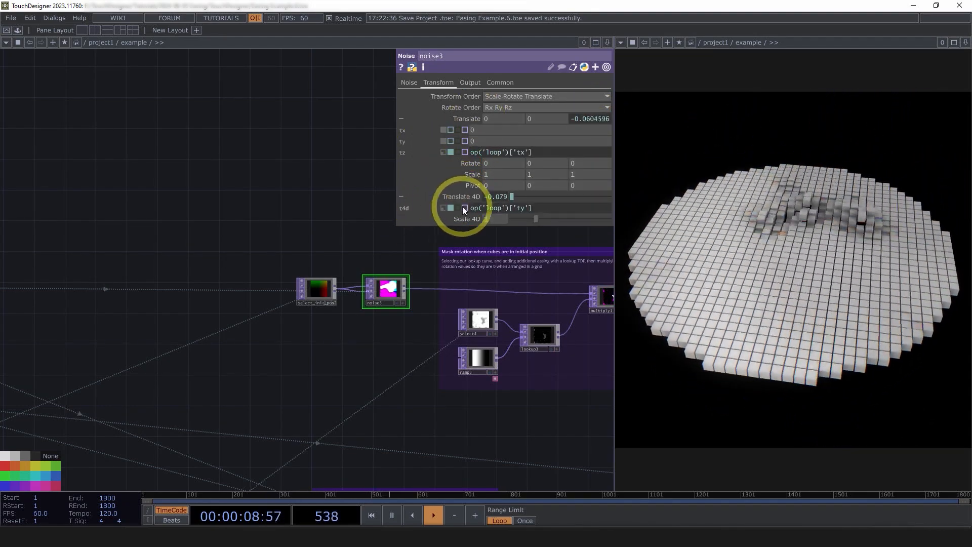
{"action": "left_click", "coordinate": [458, 197]}
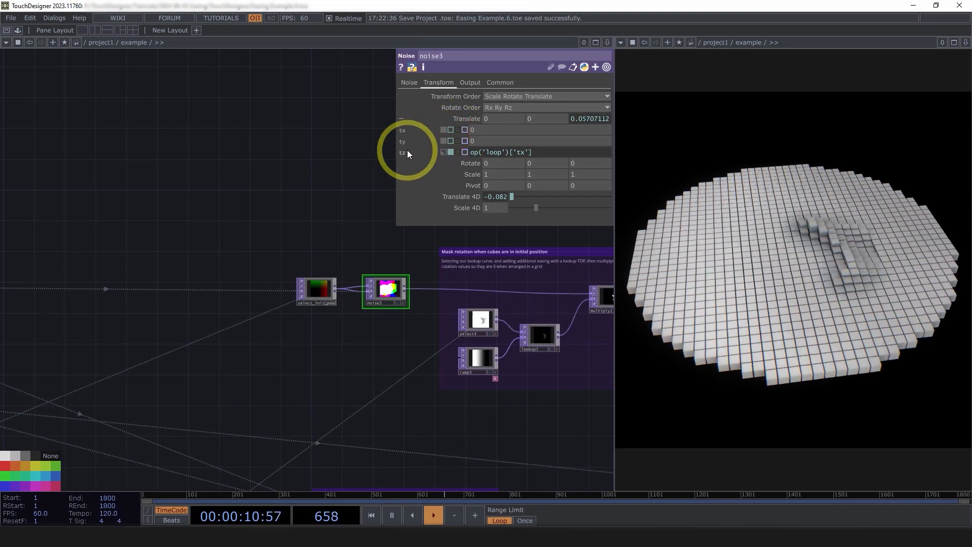
{"action": "left_click", "coordinate": [457, 117]}
Inspect the transform parameters of noise2 in the group that adds noise to the position values.
{"action": "left_click_drag", "start_coordinate": [384, 320], "coordinate": [298, 246]}
{"action": "scroll", "coordinate": [297, 225], "scroll_direction": "down", "scroll_amount": 3}
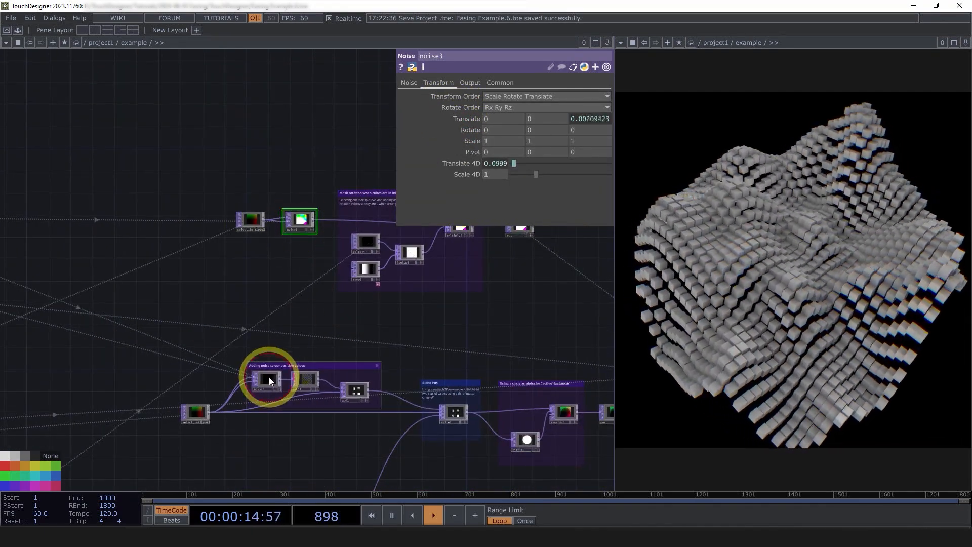
{"action": "left_click", "coordinate": [268, 378]}
{"action": "left_click", "coordinate": [439, 83]}
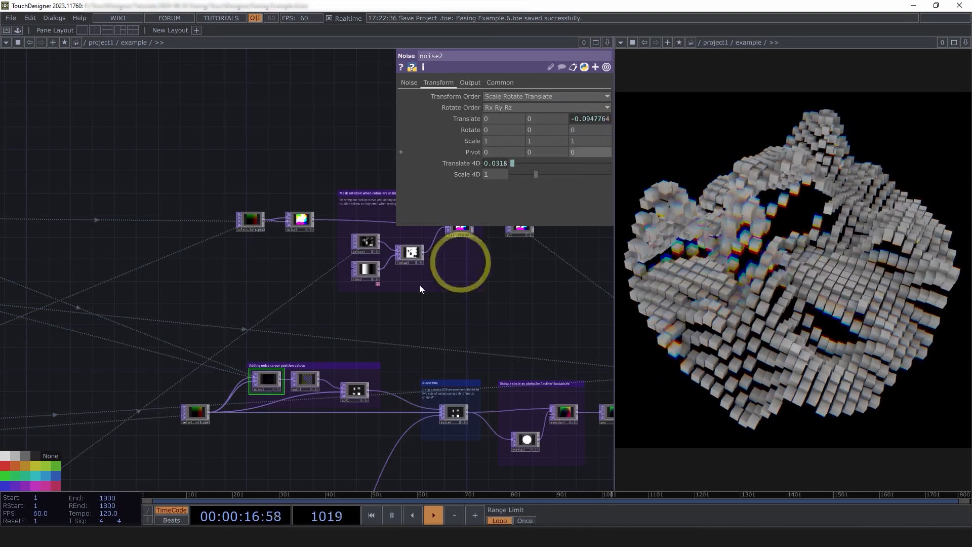
{"action": "scroll", "coordinate": [288, 385], "scroll_direction": "up", "scroll_amount": 3}
{"action": "scroll", "coordinate": [298, 378], "scroll_direction": "down", "scroll_amount": 3}
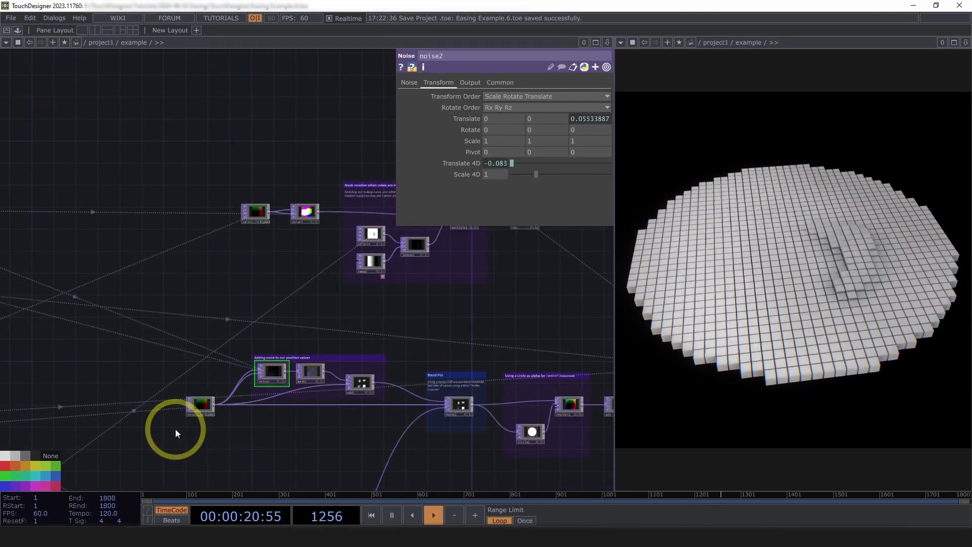
Inspect the expression driving geo1's Z rotation, highlighting its multiplier, and close it without changes.
{"action": "left_click_drag", "start_coordinate": [263, 305], "coordinate": [66, 300]}
{"action": "scroll", "coordinate": [66, 300], "scroll_direction": "down", "scroll_amount": 2}
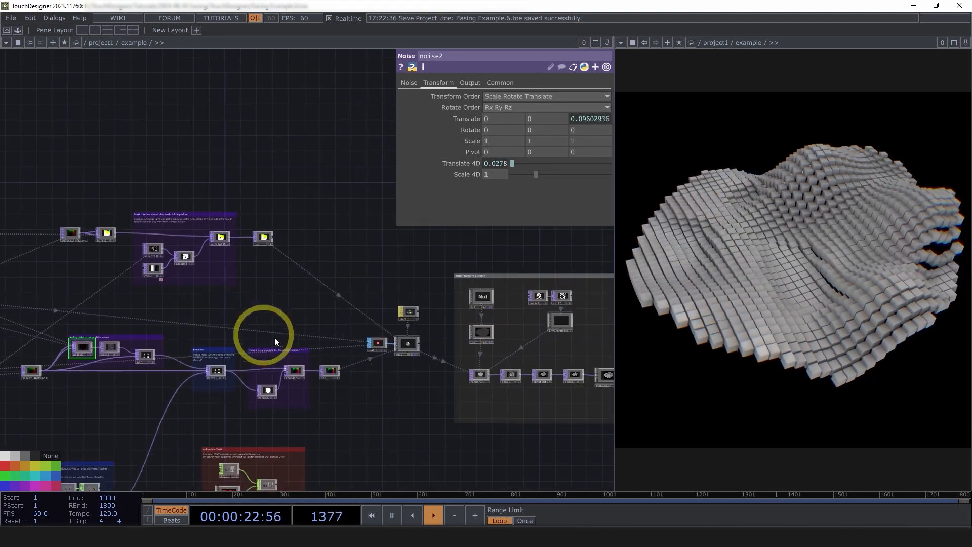
{"action": "scroll", "coordinate": [368, 354], "scroll_direction": "up", "scroll_amount": 4}
{"action": "left_click_drag", "start_coordinate": [449, 369], "coordinate": [397, 363]}
{"action": "scroll", "coordinate": [406, 339], "scroll_direction": "up", "scroll_amount": 4}
{"action": "left_click", "coordinate": [374, 310]}
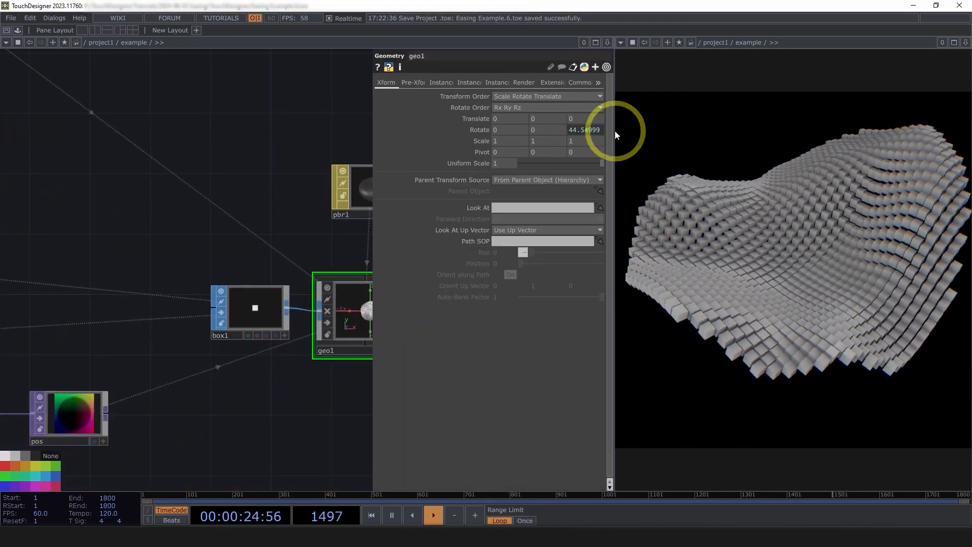
{"action": "left_click", "coordinate": [595, 133]}
{"action": "left_click", "coordinate": [572, 166]}
{"action": "left_click_drag", "start_coordinate": [571, 166], "coordinate": [429, 169]}
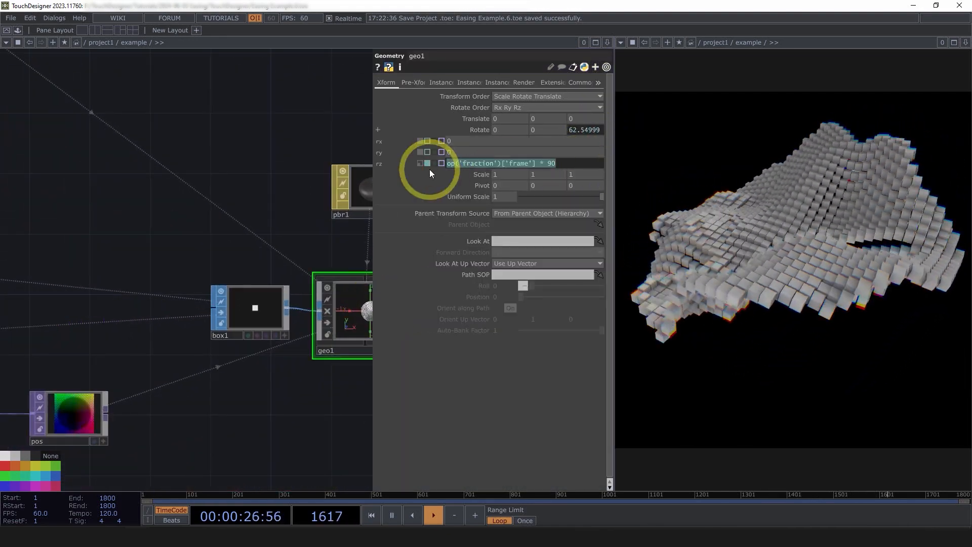
{"action": "left_click", "coordinate": [549, 164]}
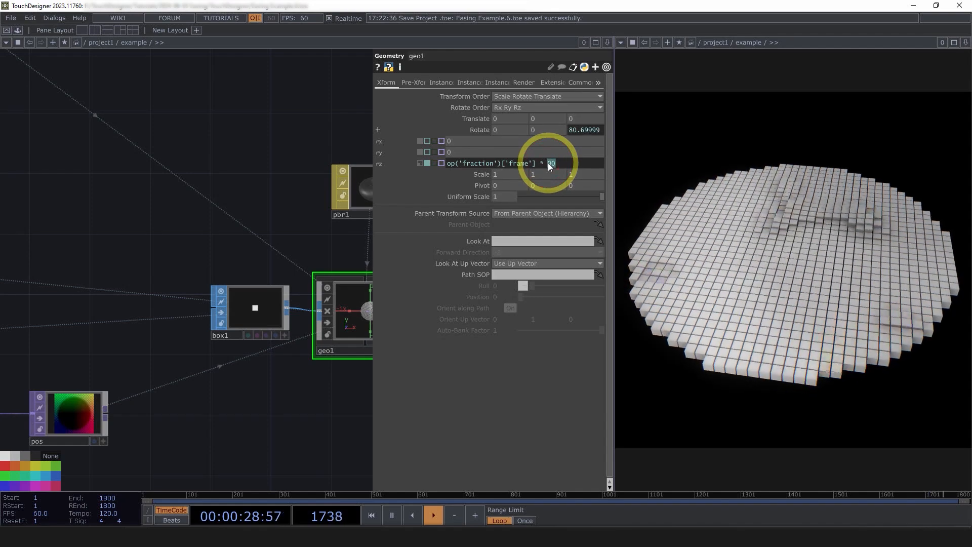
{"action": "left_click", "coordinate": [232, 172]}
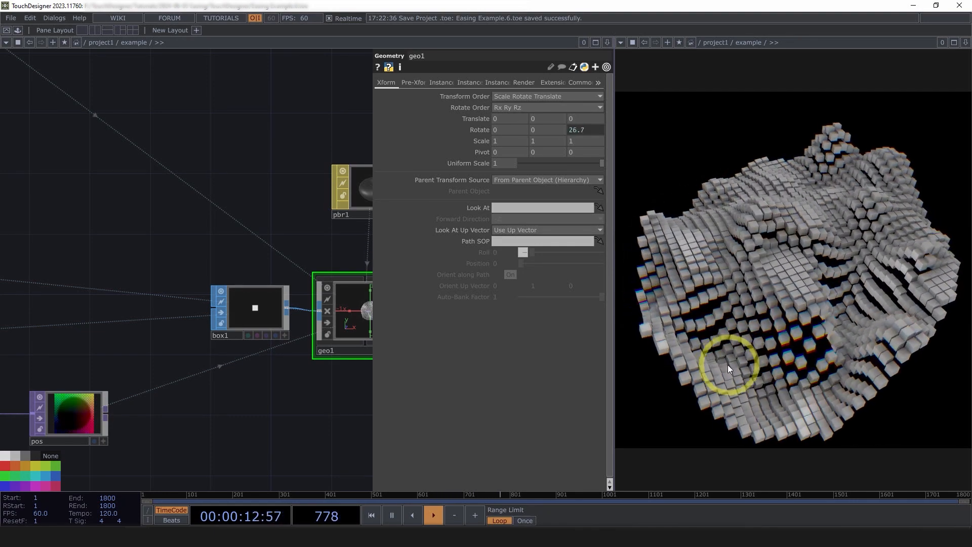
Scrub playback to the timeline's end to check the loop restart, and return to the overview of the example network.
{"action": "left_click_drag", "start_coordinate": [965, 494], "coordinate": [970, 498]}
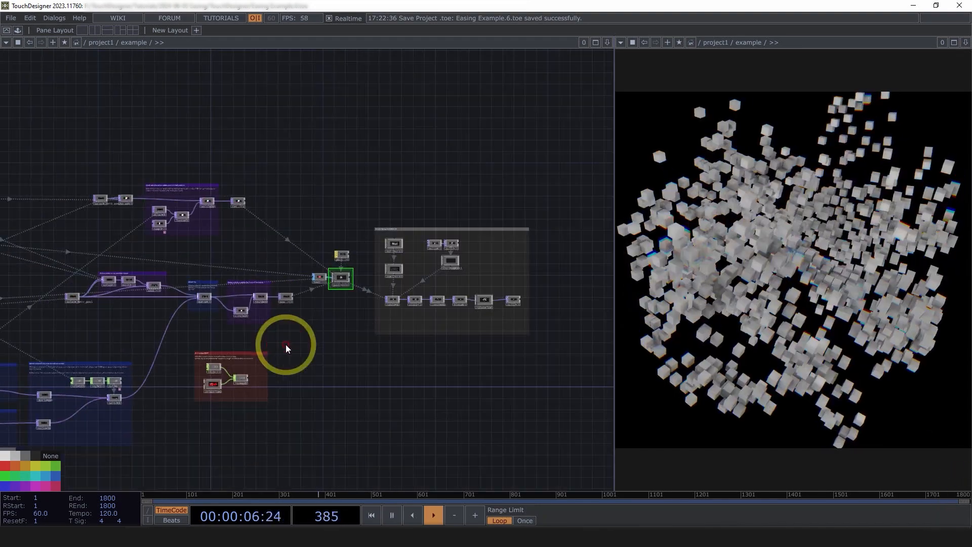
{"action": "scroll", "coordinate": [282, 347], "scroll_direction": "down", "scroll_amount": 5}
{"action": "scroll", "coordinate": [282, 341], "scroll_direction": "up", "scroll_amount": 10}
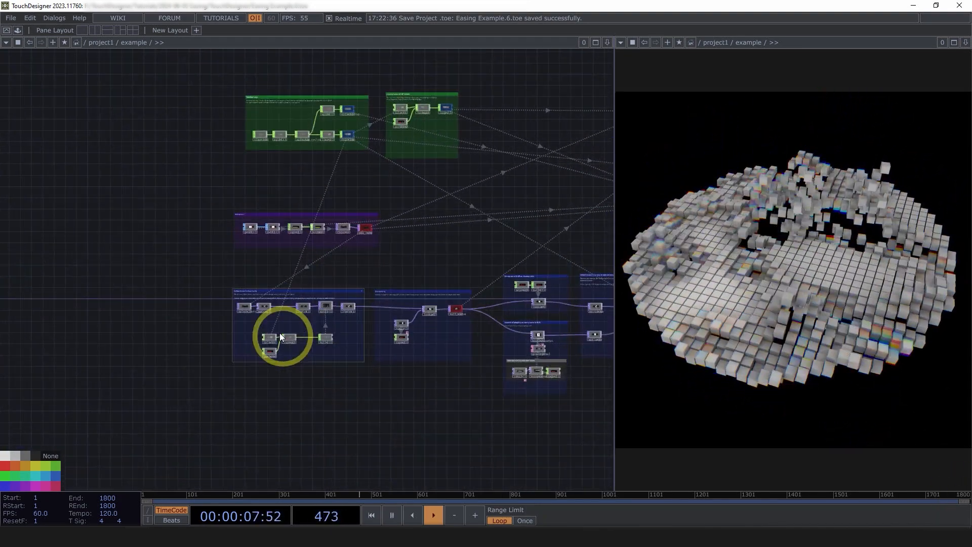
Examine the Define Linear Lookup Curve group, including its noise chain and triangle wave lookup, up to the Add padding group.
{"action": "scroll", "coordinate": [314, 325], "scroll_direction": "down", "scroll_amount": 4}
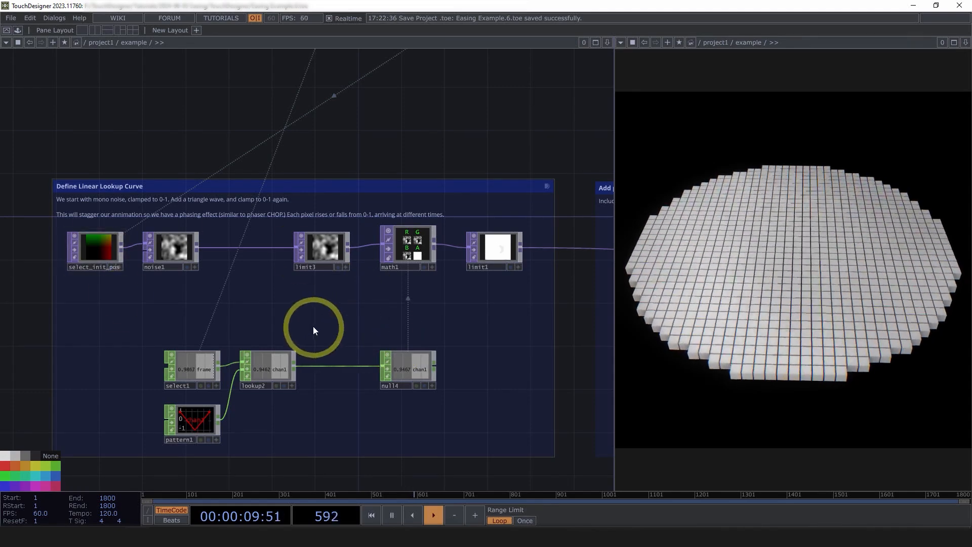
{"action": "scroll", "coordinate": [344, 400], "scroll_direction": "up", "scroll_amount": 4}
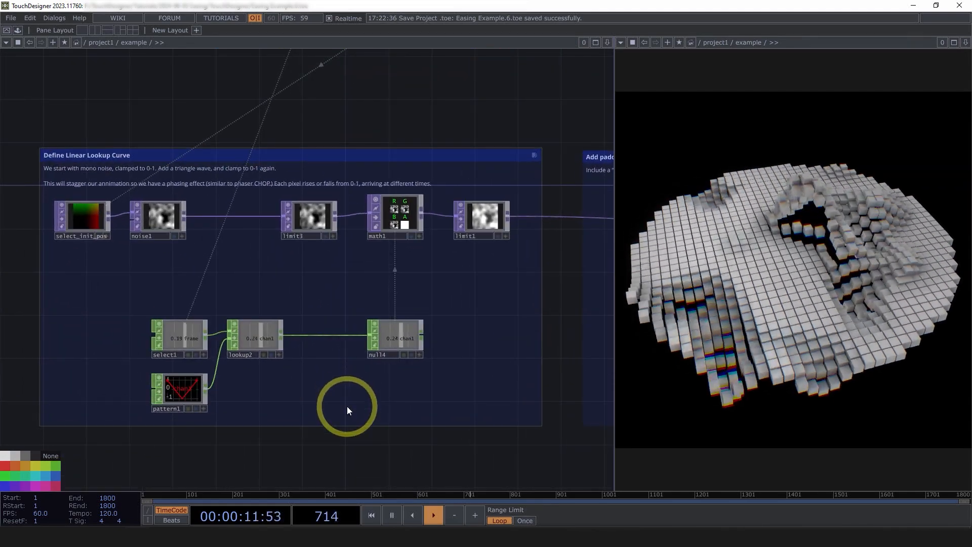
{"action": "scroll", "coordinate": [253, 365], "scroll_direction": "down", "scroll_amount": 3}
{"action": "scroll", "coordinate": [253, 369], "scroll_direction": "down", "scroll_amount": 2}
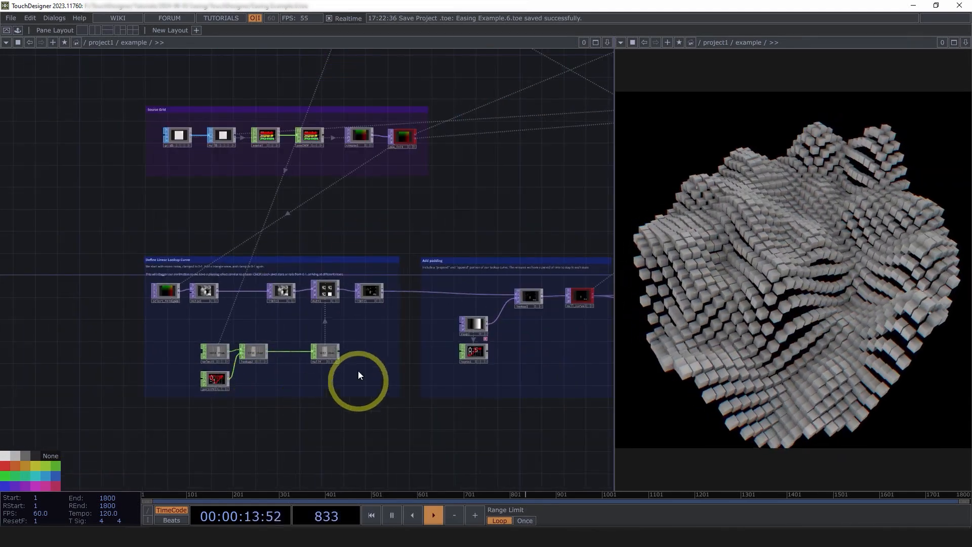
{"action": "left_click_drag", "start_coordinate": [310, 166], "coordinate": [143, 112]}
{"action": "left_click_drag", "start_coordinate": [254, 396], "coordinate": [331, 404]}
{"action": "scroll", "coordinate": [139, 341], "scroll_direction": "up", "scroll_amount": 4}
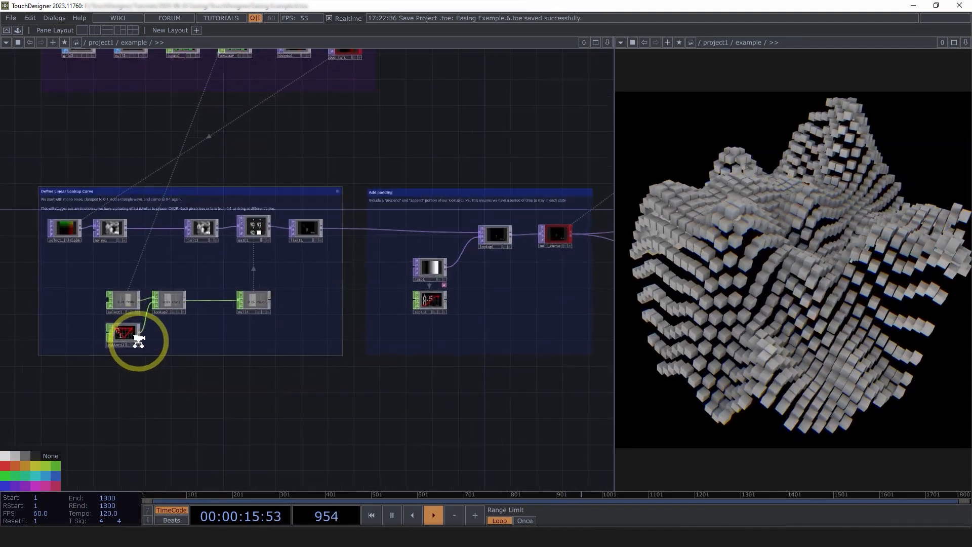
{"action": "left_click_drag", "start_coordinate": [430, 106], "coordinate": [395, 112]}
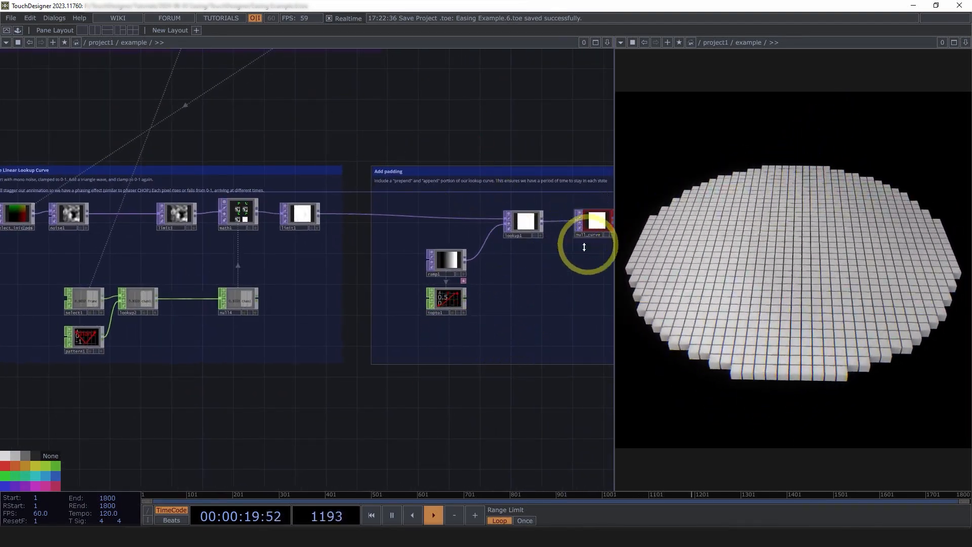
Follow the padded curve through the CHOP lookup, GLSL easing and switch groups, and return to the linear lookup curve group.
{"action": "left_click_drag", "start_coordinate": [364, 412], "coordinate": [131, 411]}
{"action": "scroll", "coordinate": [131, 411], "scroll_direction": "down", "scroll_amount": 4}
{"action": "scroll", "coordinate": [526, 440], "scroll_direction": "up", "scroll_amount": 4}
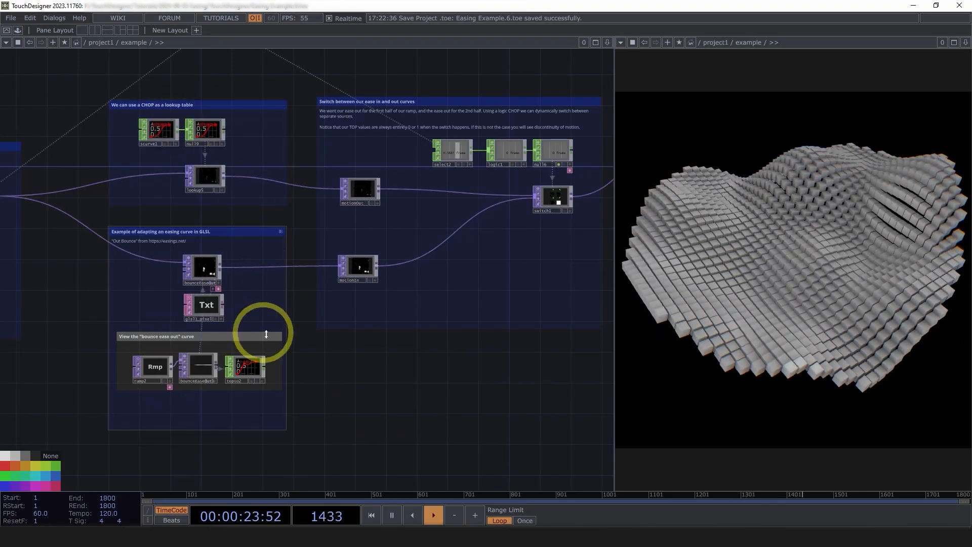
{"action": "scroll", "coordinate": [469, 373], "scroll_direction": "down", "scroll_amount": 5}
{"action": "left_click_drag", "start_coordinate": [243, 421], "coordinate": [500, 406]}
{"action": "scroll", "coordinate": [365, 407], "scroll_direction": "up", "scroll_amount": 4}
{"action": "scroll", "coordinate": [1, 135], "scroll_direction": "up", "scroll_amount": 4}
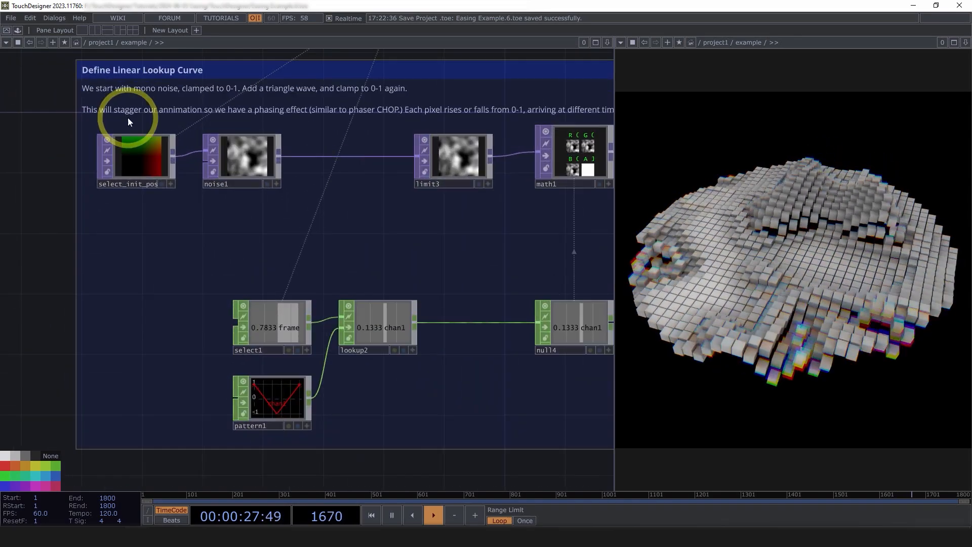
Select noise1 in the Define Linear Lookup Curve group and examine its connection to limit3.
{"action": "scroll", "coordinate": [169, 146], "scroll_direction": "down", "scroll_amount": 2}
{"action": "scroll", "coordinate": [175, 147], "scroll_direction": "up", "scroll_amount": 4}
{"action": "left_click", "coordinate": [242, 162]}
{"action": "scroll", "coordinate": [243, 161], "scroll_direction": "down", "scroll_amount": 2}
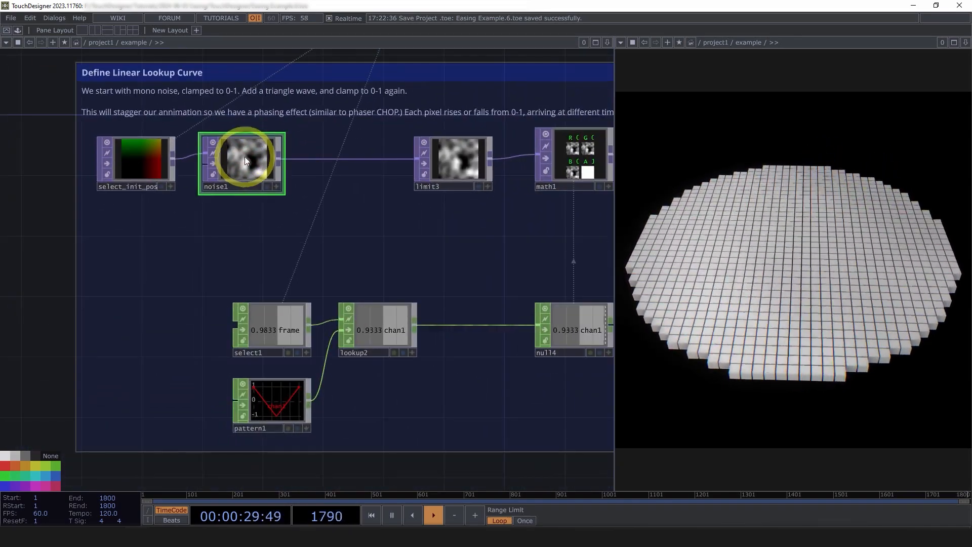
{"action": "left_click_drag", "start_coordinate": [397, 251], "coordinate": [295, 265]}
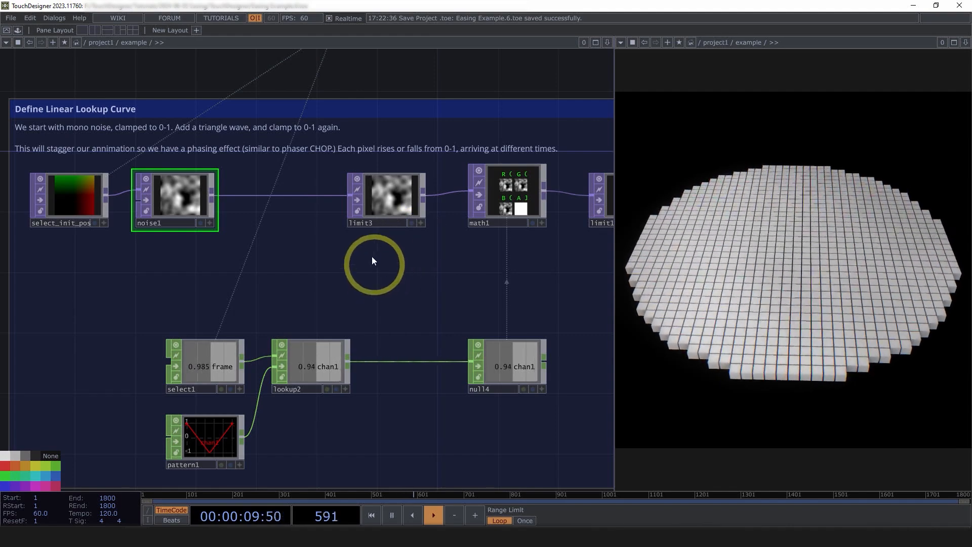
Insert a Constant TOP on the wire between noise1 and limit3.
{"action": "right_click", "coordinate": [213, 195]}
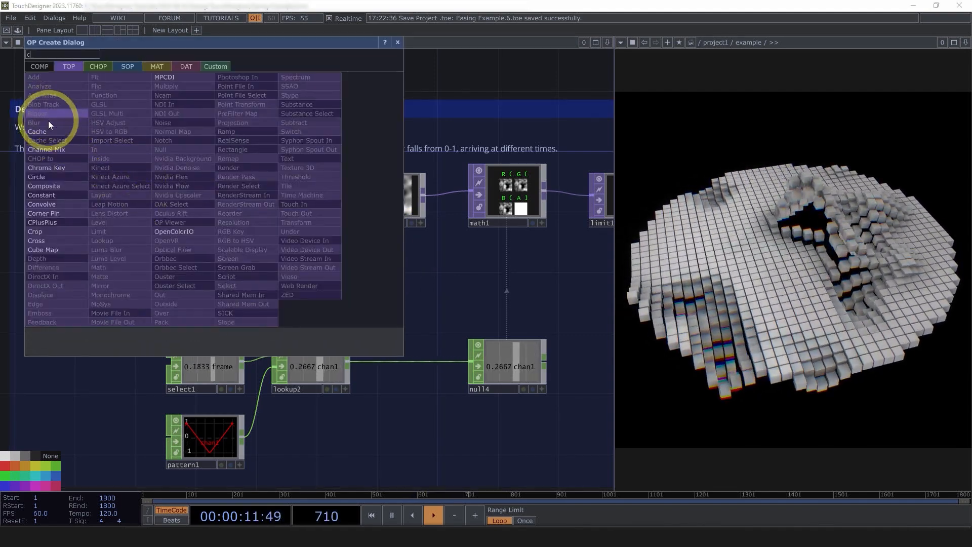
{"action": "left_click", "coordinate": [53, 193]}
{"action": "left_click", "coordinate": [283, 201]}
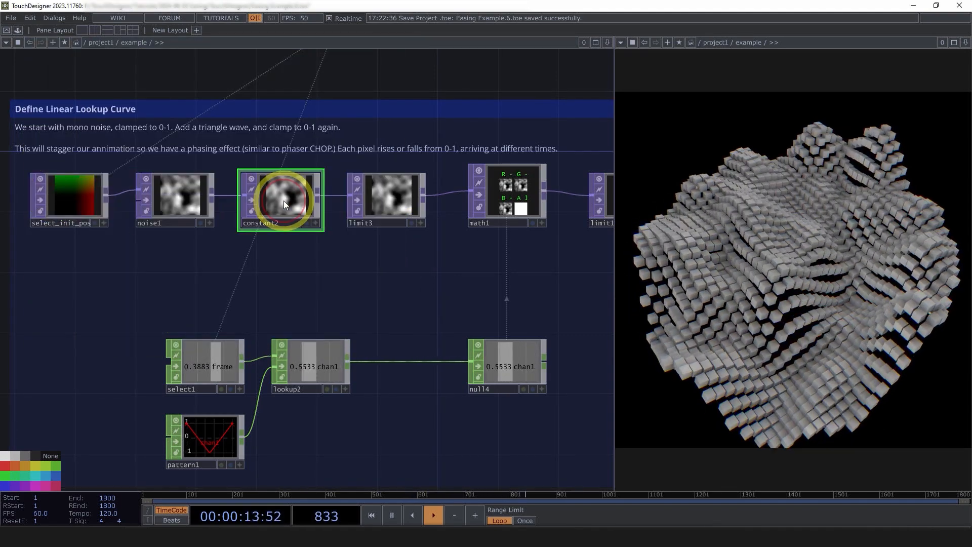
Set constant2's Combine with Input output parameter to Set Resolution Only.
{"action": "key", "text": "p"}
{"action": "left_click", "coordinate": [424, 86]}
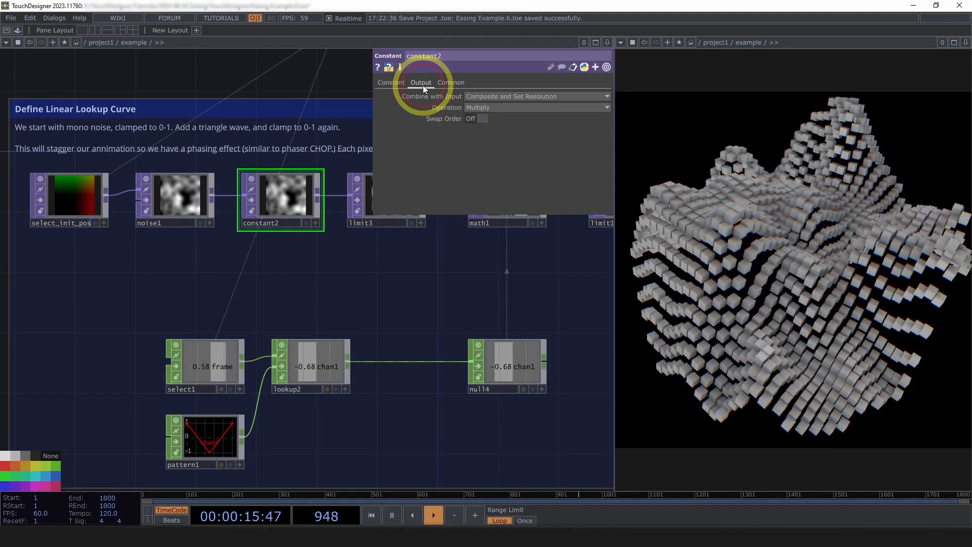
{"action": "left_click", "coordinate": [478, 108]}
{"action": "left_click", "coordinate": [491, 94]}
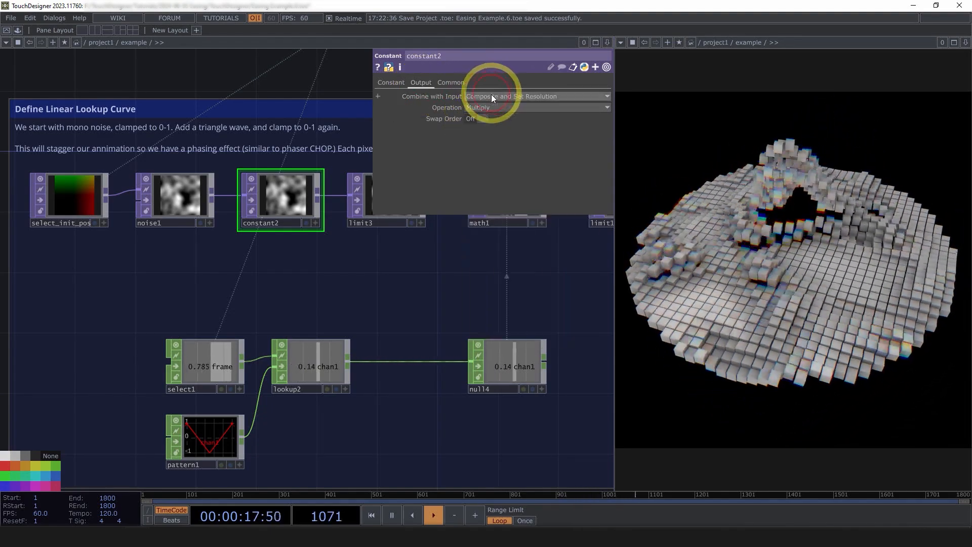
{"action": "left_click", "coordinate": [491, 94]}
{"action": "left_click", "coordinate": [485, 105]}
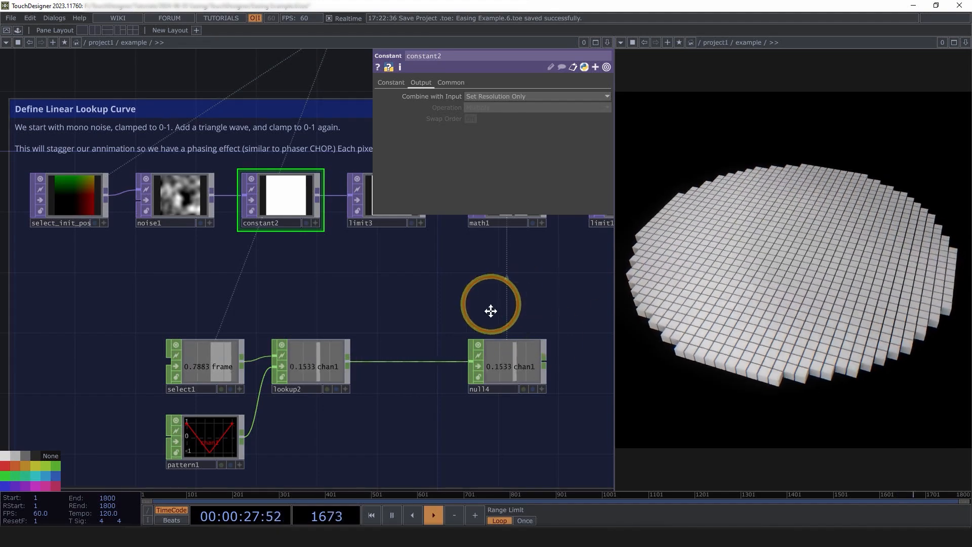
Check how the constant affects the lookup chain and the instanced grid, and delete constant2.
{"action": "mouse_move", "coordinate": [491, 310]}
{"action": "left_mouse_down"}
{"action": "mouse_move", "coordinate": [415, 342]}
{"action": "mouse_move", "coordinate": [328, 332]}
{"action": "left_mouse_up"}
{"action": "scroll", "coordinate": [324, 333], "scroll_direction": "down", "scroll_amount": 3}
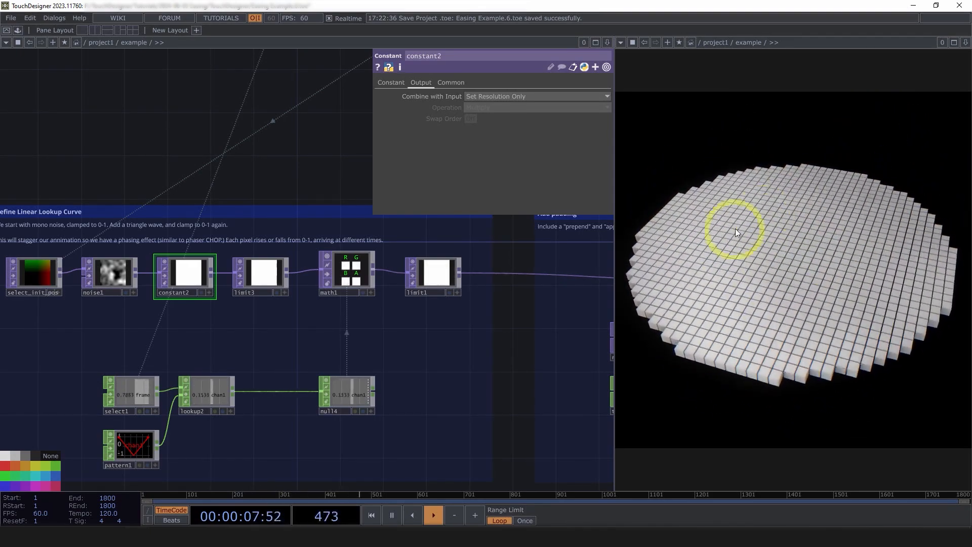
{"action": "left_click_drag", "start_coordinate": [212, 292], "coordinate": [289, 288]}
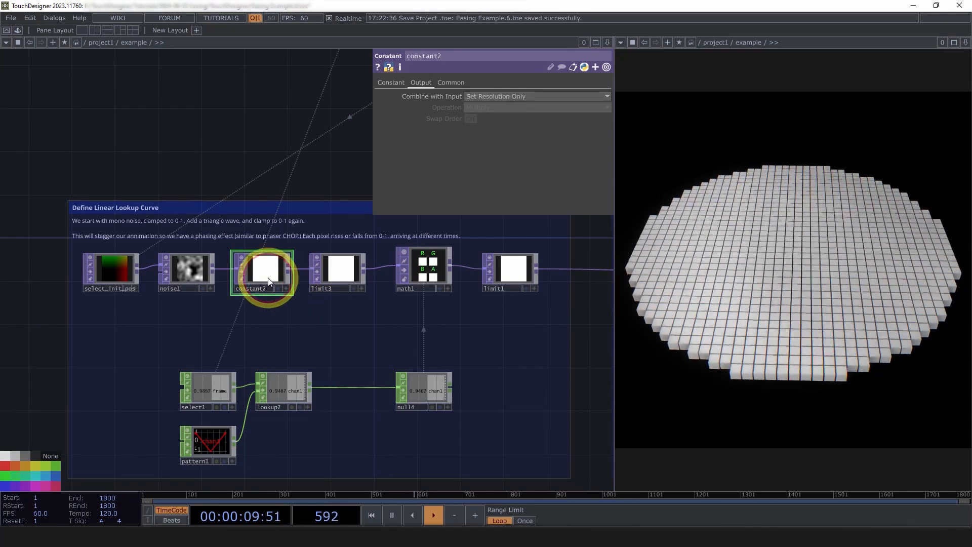
{"action": "scroll", "coordinate": [287, 272], "scroll_direction": "up", "scroll_amount": 5}
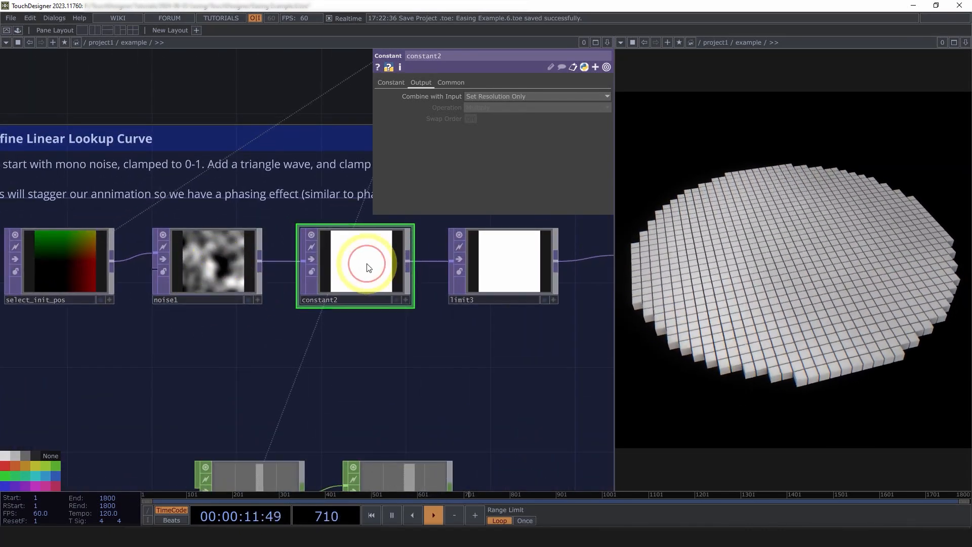
{"action": "key", "text": "Delete"}
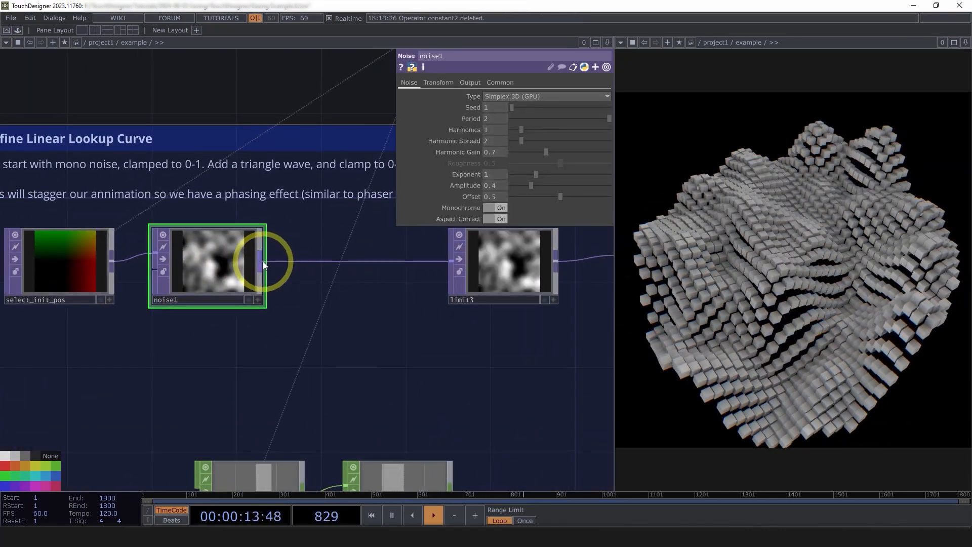
Insert a Ramp TOP on the wire between noise1 and limit3.
{"action": "left_click", "coordinate": [263, 261]}
{"action": "type", "text": "ra"}
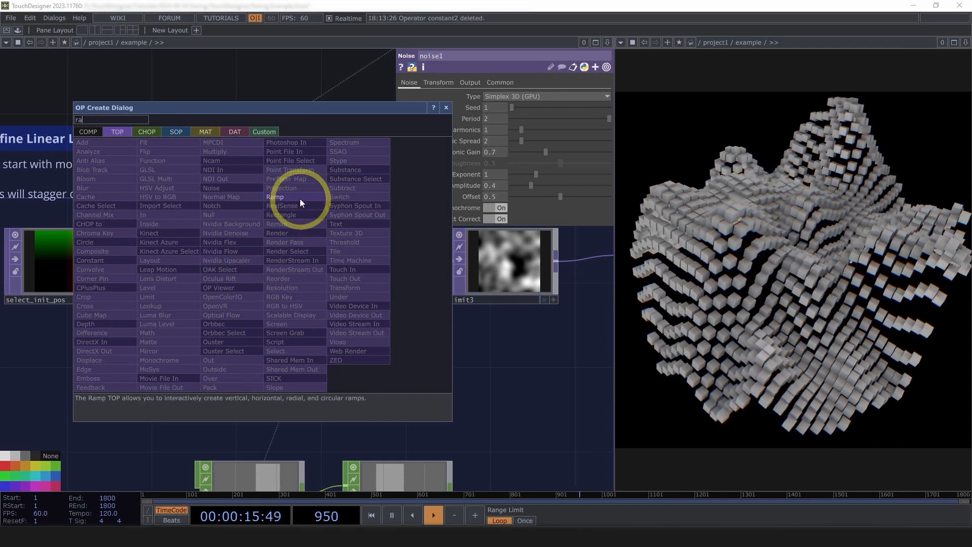
{"action": "left_click", "coordinate": [300, 198]}
{"action": "left_click", "coordinate": [374, 268]}
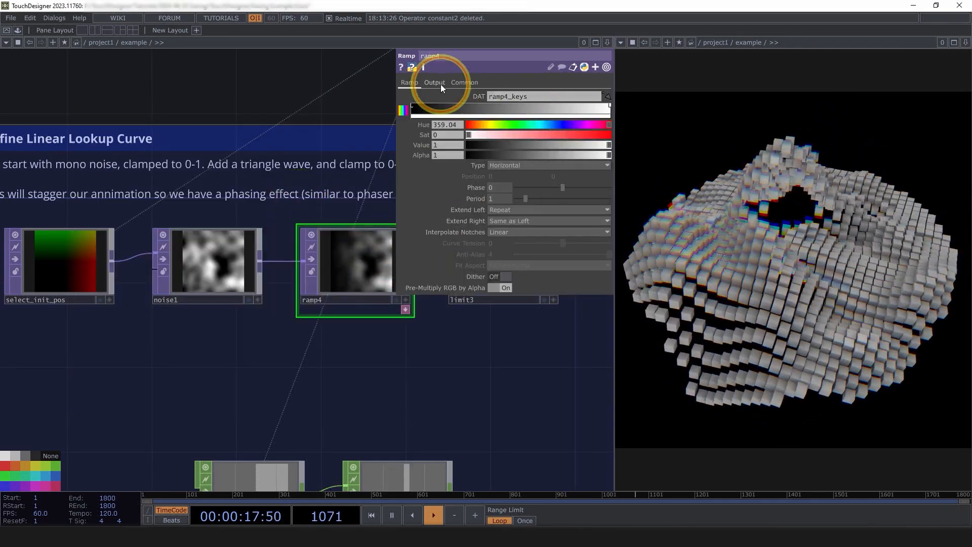
Set ramp4's Combine with Input output parameter to Set Resolution Only.
{"action": "left_click", "coordinate": [435, 82]}
{"action": "left_click", "coordinate": [517, 96]}
{"action": "left_click", "coordinate": [513, 104]}
{"action": "left_click_drag", "start_coordinate": [536, 339], "coordinate": [474, 367]}
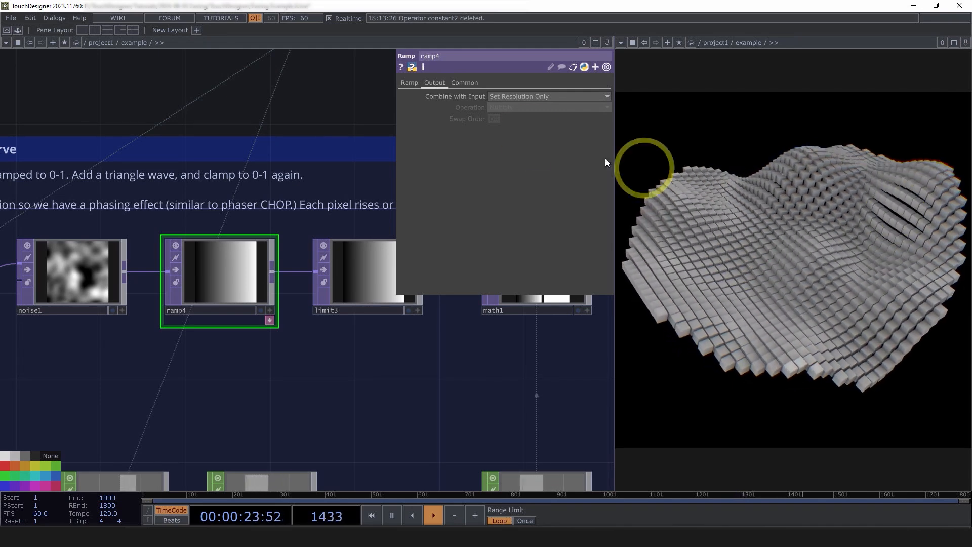
Try the Radial type on ramp4, switch it to Circular, and set Extend Left to Hold.
{"action": "left_click", "coordinate": [409, 83]}
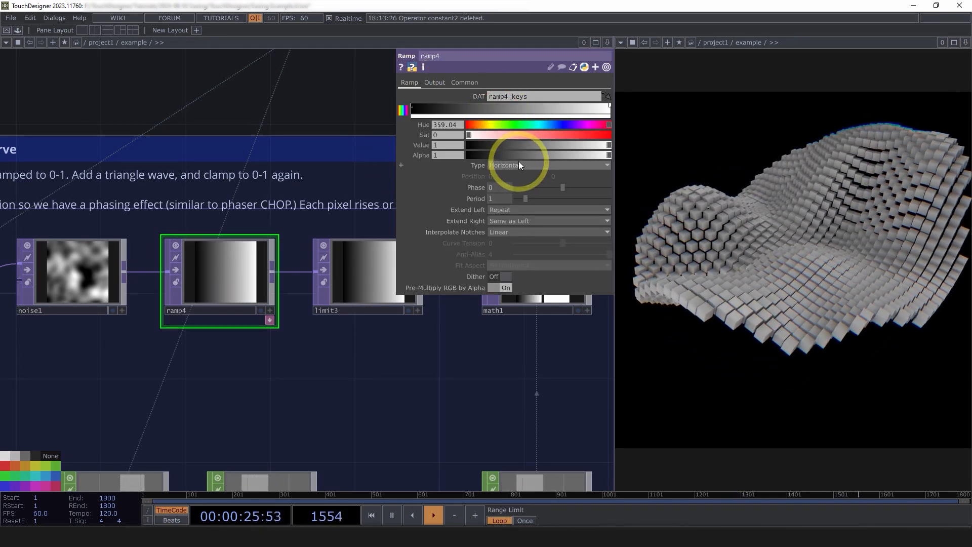
{"action": "left_click", "coordinate": [514, 165]}
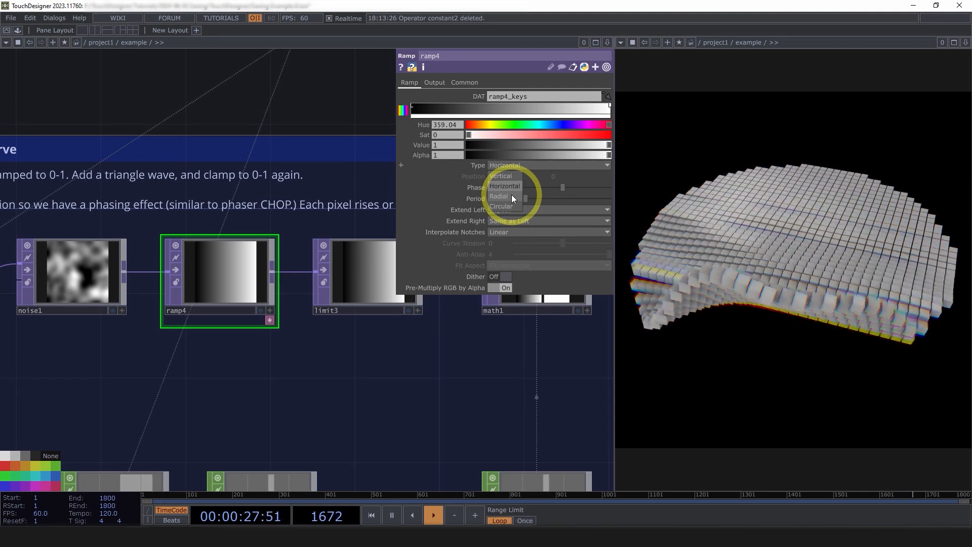
{"action": "left_click", "coordinate": [512, 196]}
{"action": "left_click", "coordinate": [509, 167]}
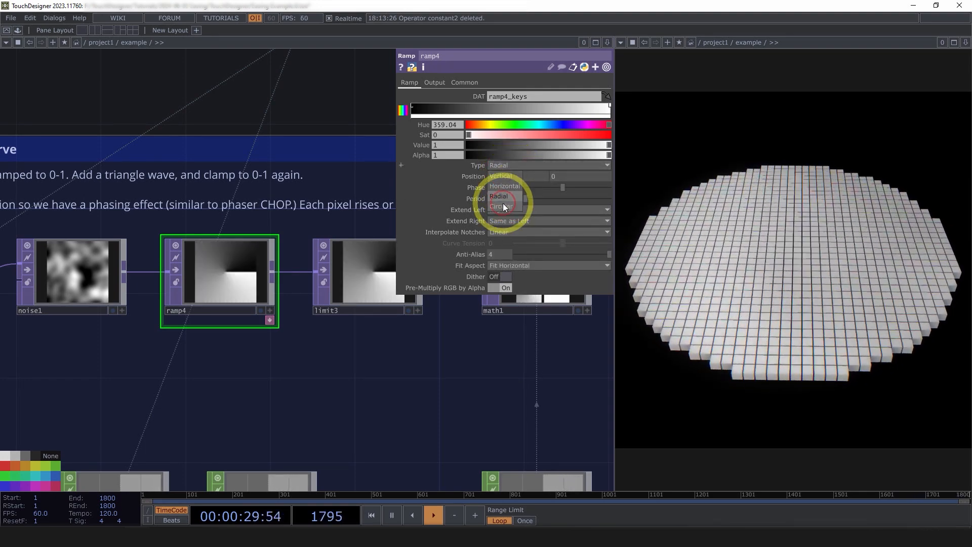
{"action": "left_click", "coordinate": [504, 206]}
{"action": "left_click", "coordinate": [504, 210]}
{"action": "left_click", "coordinate": [505, 219]}
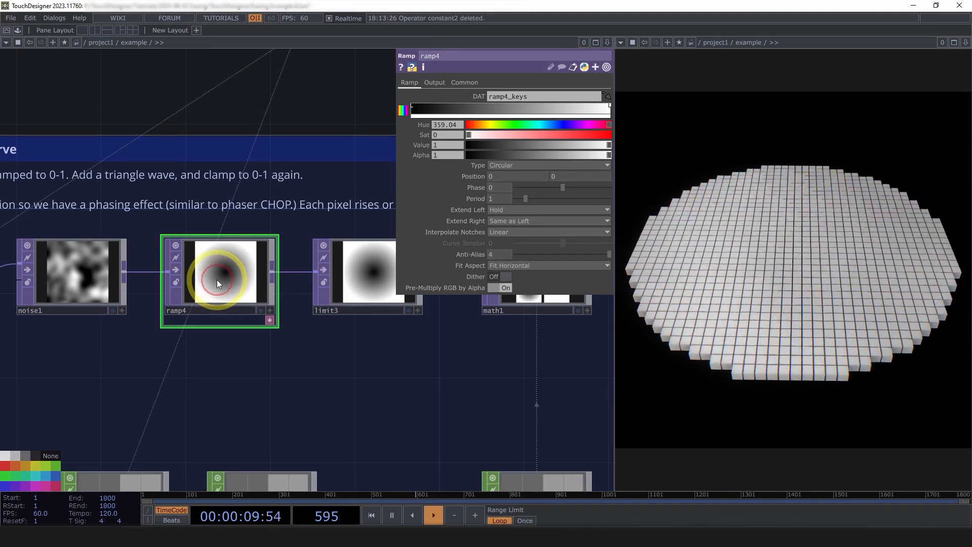
Delete ramp4 so that noise1 feeds limit3 directly again.
{"action": "key", "text": "Delete"}
{"action": "left_click_drag", "start_coordinate": [334, 332], "coordinate": [308, 279]}
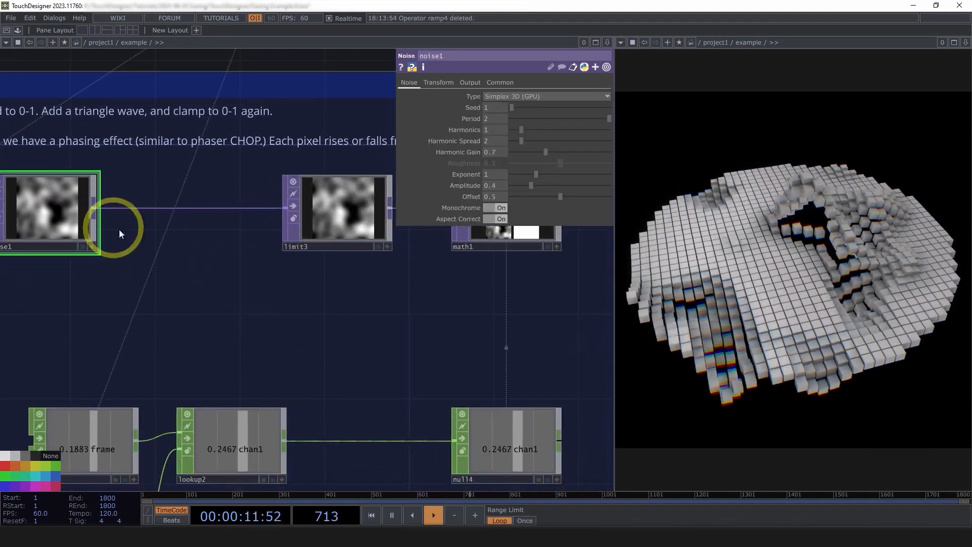
{"action": "scroll", "coordinate": [314, 321], "scroll_direction": "down", "scroll_amount": 5}
{"action": "scroll", "coordinate": [308, 396], "scroll_direction": "up", "scroll_amount": 3}
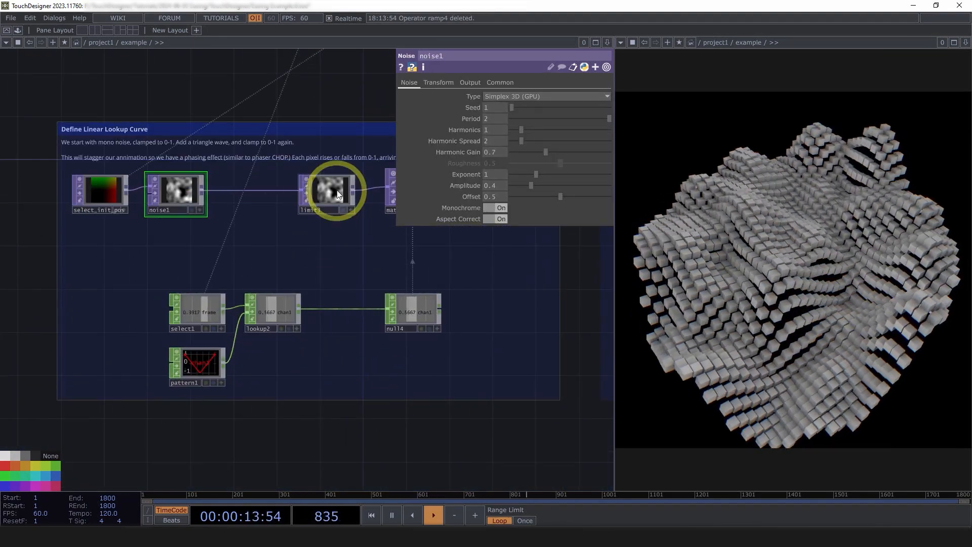
Review the noise1 output and inspect limit3's clamp parameters.
{"action": "scroll", "coordinate": [87, 174], "scroll_direction": "up", "scroll_amount": 3}
{"action": "scroll", "coordinate": [56, 191], "scroll_direction": "down", "scroll_amount": 1}
{"action": "left_click_drag", "start_coordinate": [88, 248], "coordinate": [198, 248]}
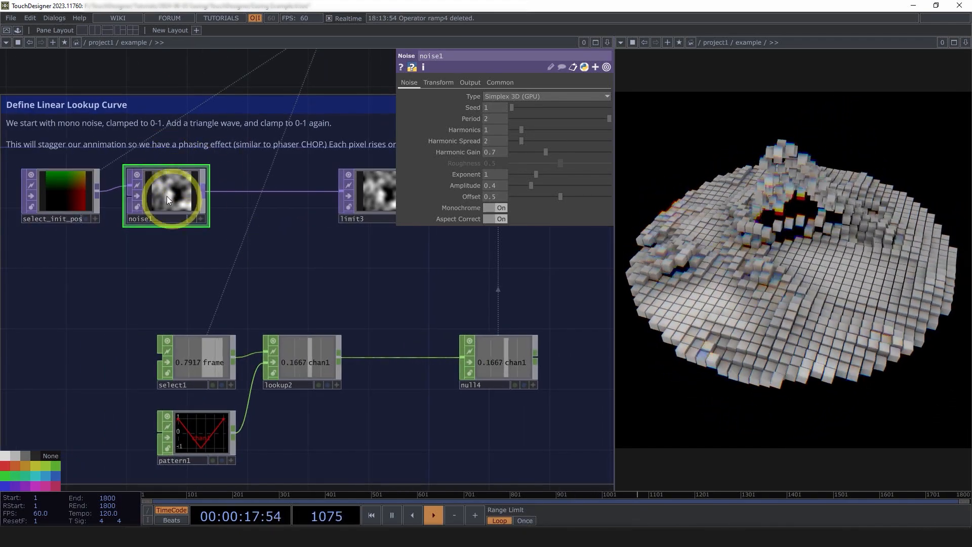
{"action": "left_click_drag", "start_coordinate": [324, 249], "coordinate": [256, 251]}
{"action": "left_click", "coordinate": [299, 180]}
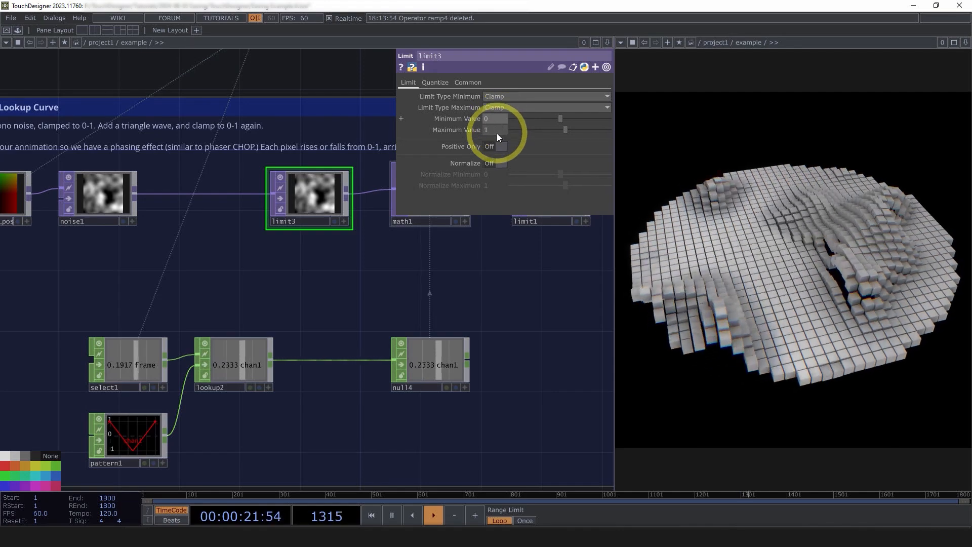
Inspect select1's parameters and examine how lookup2 combines it with pattern1's triangle wave.
{"action": "scroll", "coordinate": [474, 271], "scroll_direction": "down", "scroll_amount": 3}
{"action": "scroll", "coordinate": [137, 418], "scroll_direction": "up", "scroll_amount": 5}
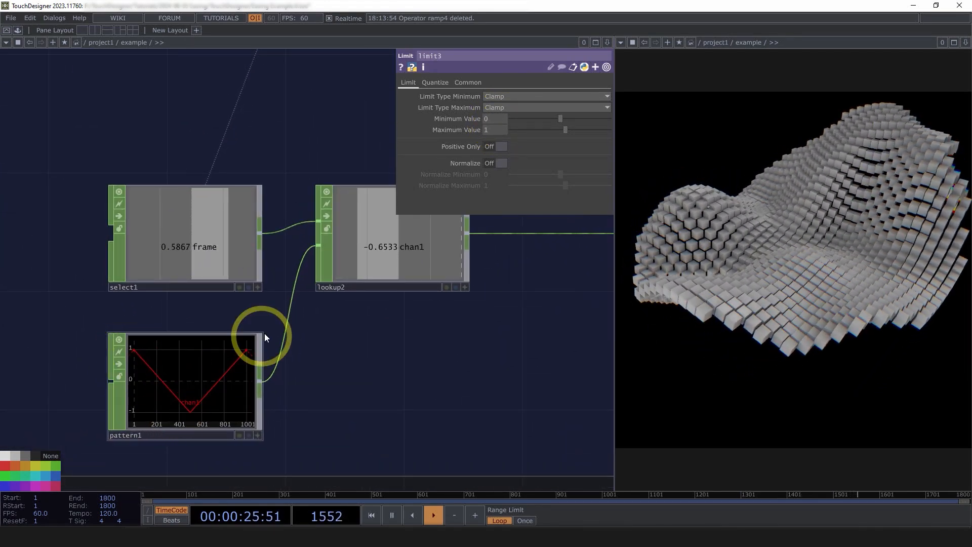
{"action": "scroll", "coordinate": [265, 402], "scroll_direction": "down", "scroll_amount": 2}
{"action": "left_click", "coordinate": [199, 288]}
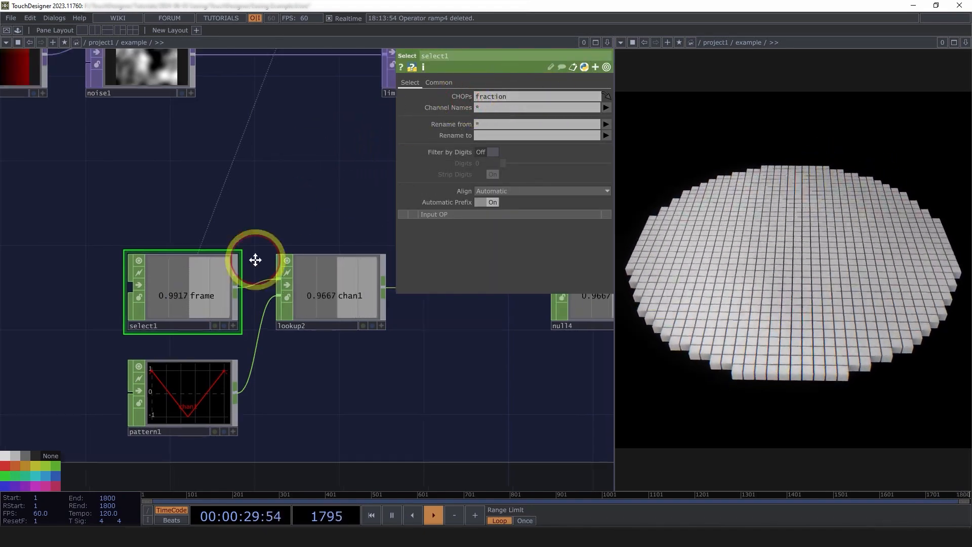
{"action": "scroll", "coordinate": [256, 288], "scroll_direction": "down", "scroll_amount": 5}
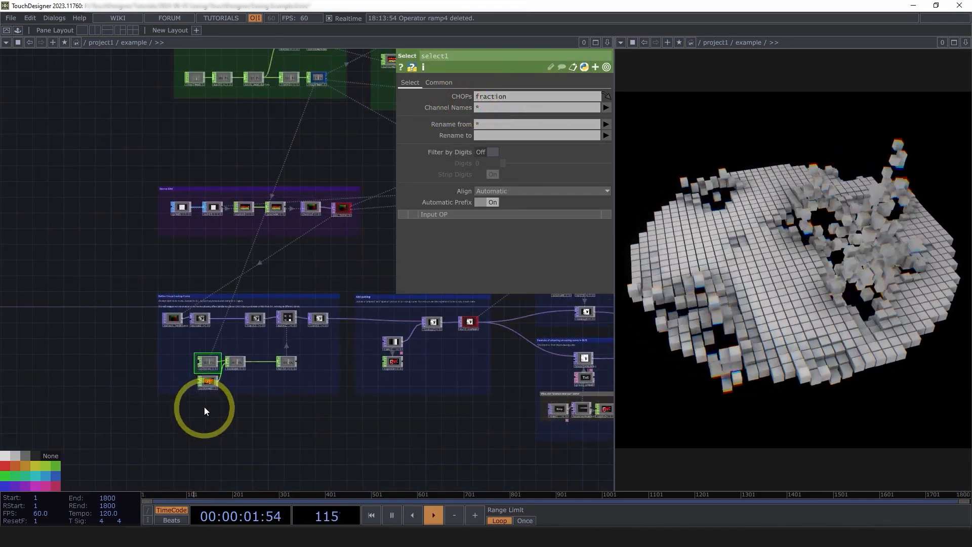
{"action": "scroll", "coordinate": [205, 406], "scroll_direction": "up", "scroll_amount": 6}
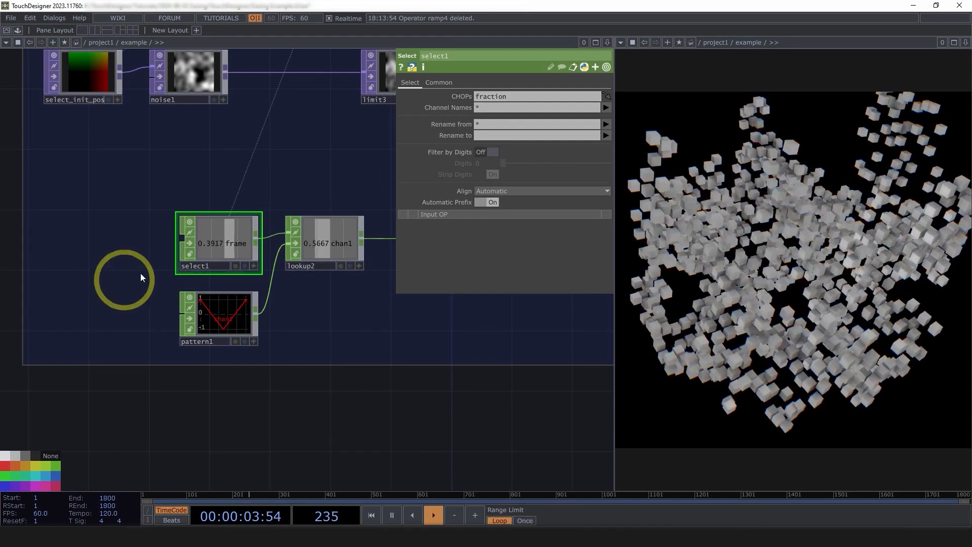
{"action": "scroll", "coordinate": [254, 334], "scroll_direction": "up", "scroll_amount": 4}
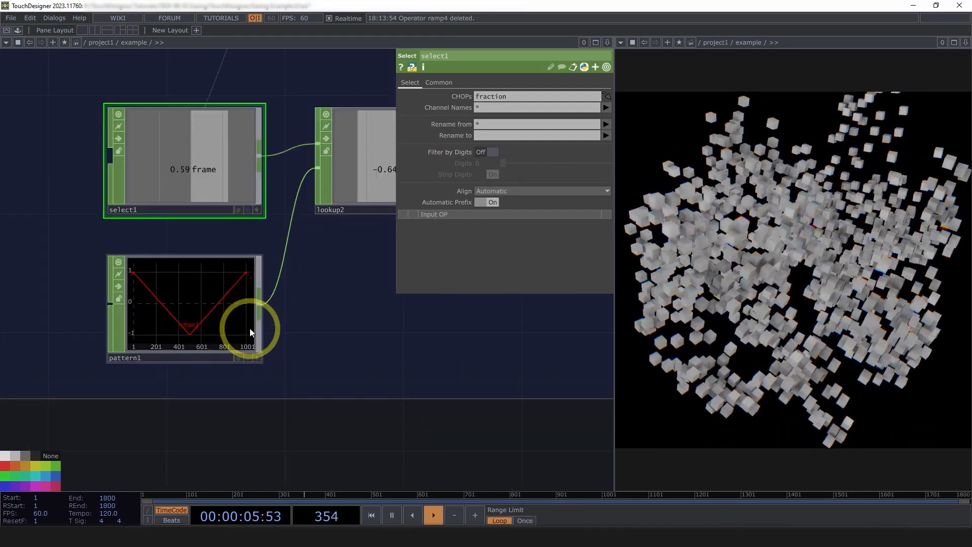
{"action": "scroll", "coordinate": [226, 388], "scroll_direction": "down", "scroll_amount": 4}
{"action": "scroll", "coordinate": [291, 317], "scroll_direction": "up", "scroll_amount": 3}
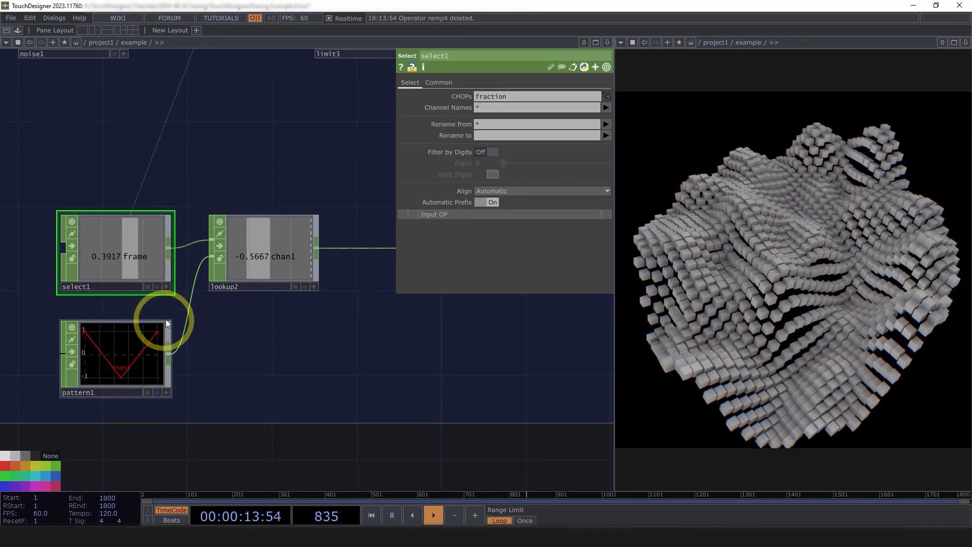
Trace null4's triangle wave value into math1 and inspect math1's Range parameters and how it combines with the limit3 noise.
{"action": "scroll", "coordinate": [315, 375], "scroll_direction": "down", "scroll_amount": 5}
{"action": "left_click_drag", "start_coordinate": [436, 445], "coordinate": [369, 440]}
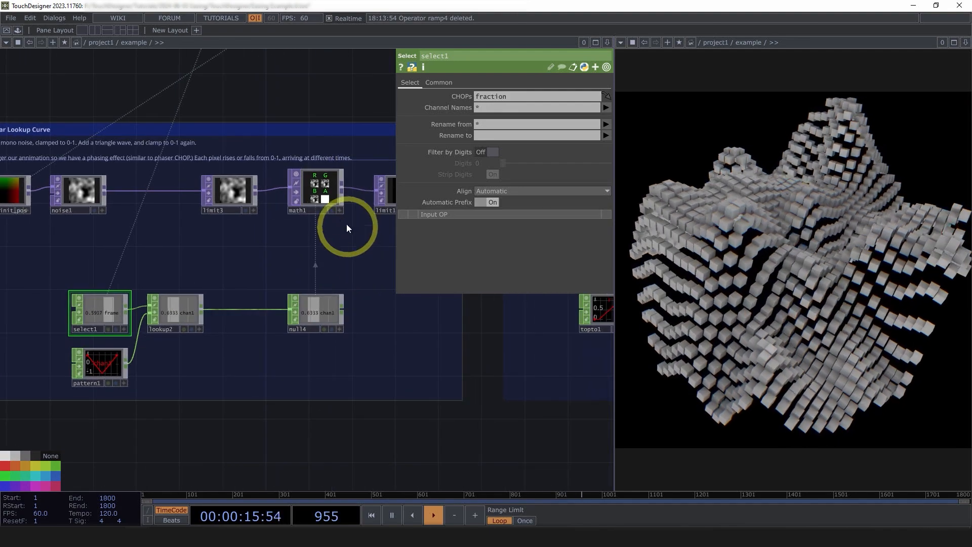
{"action": "scroll", "coordinate": [337, 285], "scroll_direction": "up", "scroll_amount": 3}
{"action": "scroll", "coordinate": [314, 163], "scroll_direction": "up", "scroll_amount": 3}
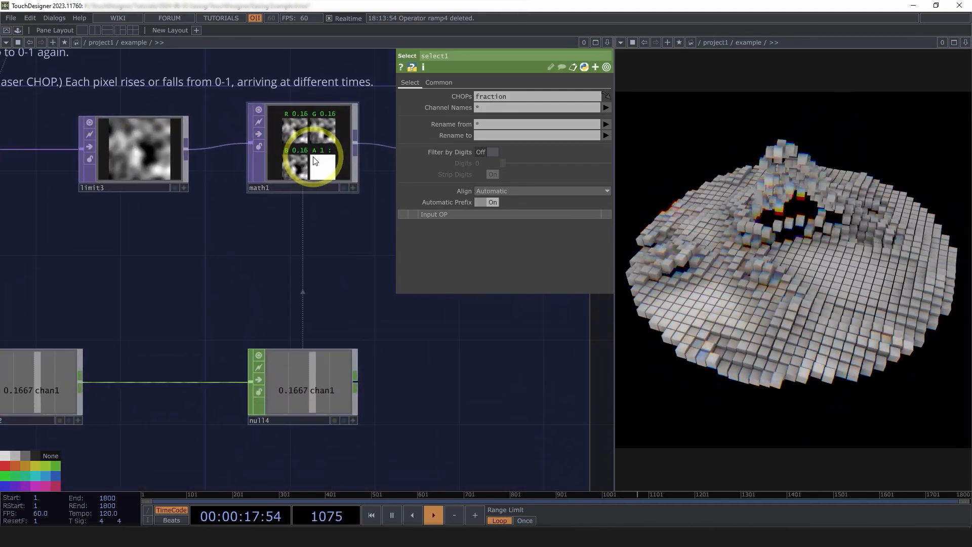
{"action": "left_click", "coordinate": [306, 165]}
{"action": "left_click_drag", "start_coordinate": [453, 302], "coordinate": [427, 303]}
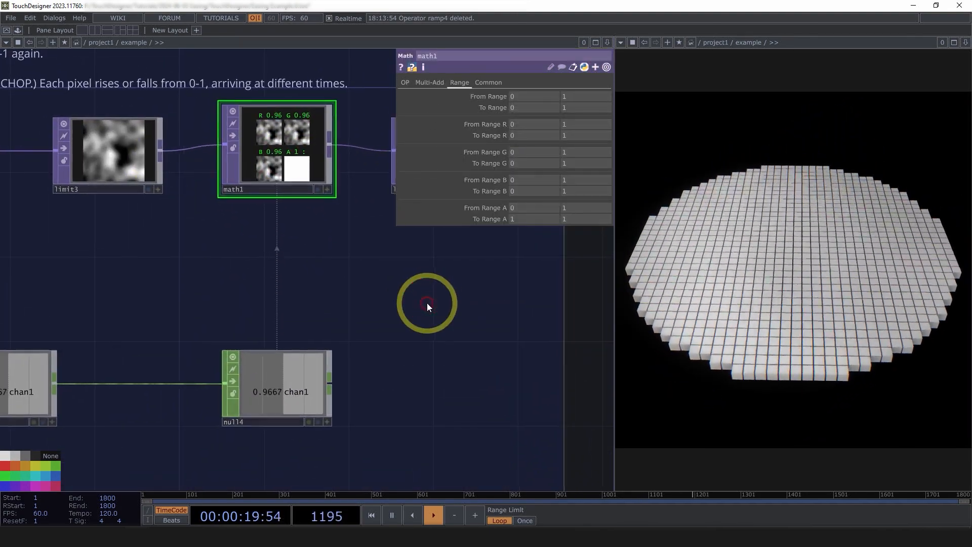
{"action": "left_click_drag", "start_coordinate": [290, 249], "coordinate": [379, 277]}
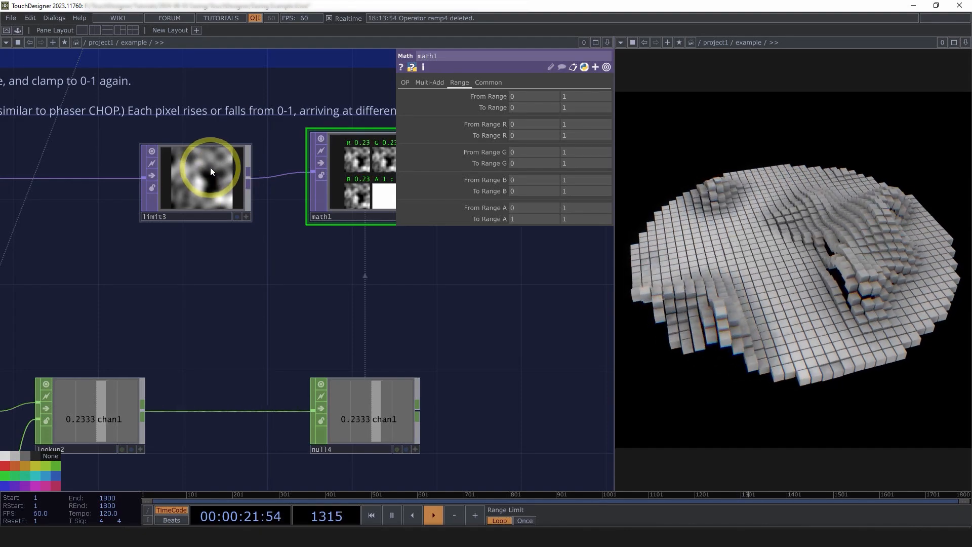
{"action": "scroll", "coordinate": [235, 287], "scroll_direction": "down", "scroll_amount": 3}
{"action": "left_click_drag", "start_coordinate": [235, 287], "coordinate": [279, 269]}
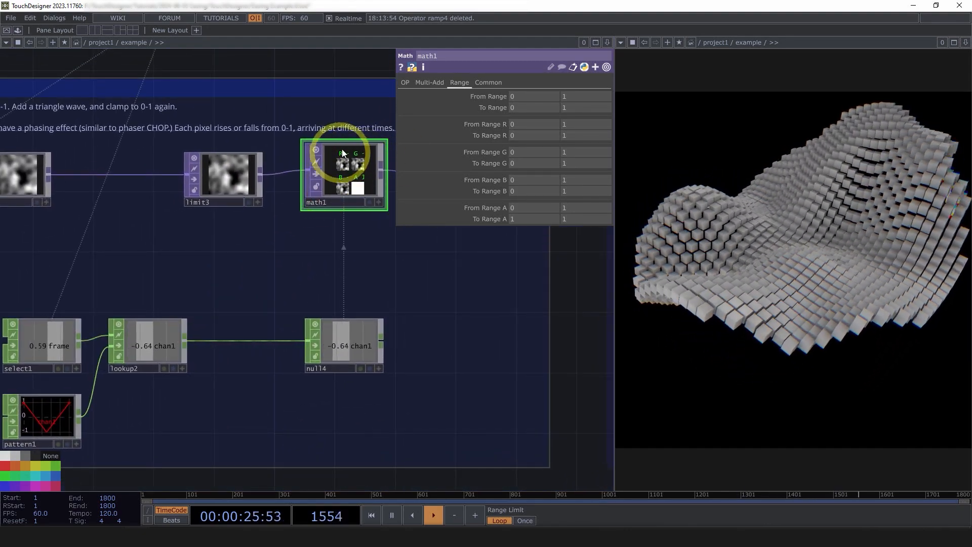
{"action": "scroll", "coordinate": [357, 153], "scroll_direction": "up", "scroll_amount": 4}
{"action": "scroll", "coordinate": [317, 156], "scroll_direction": "up", "scroll_amount": 2}
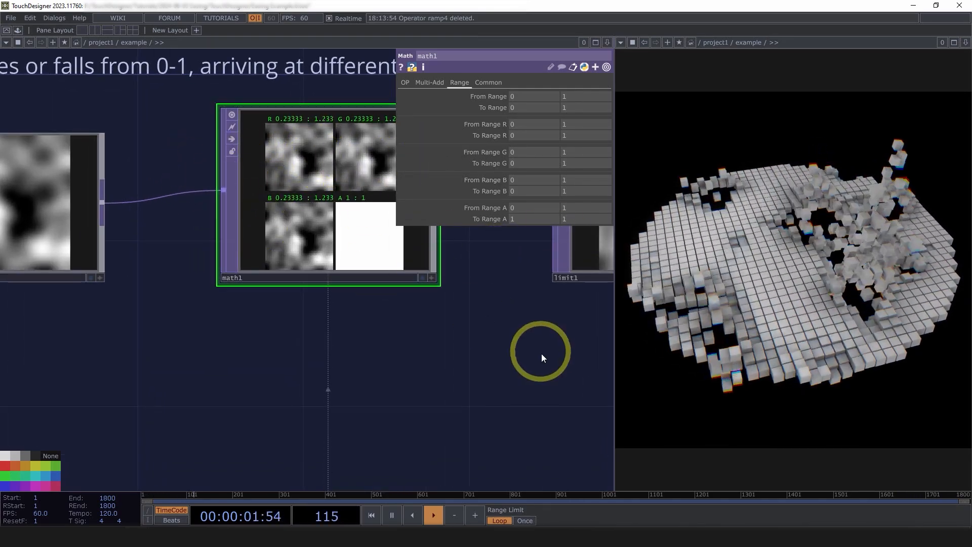
Inspect limit1's clamp parameters and examine how its output image changes as the timeline plays.
{"action": "left_click_drag", "start_coordinate": [541, 354], "coordinate": [277, 333]}
{"action": "scroll", "coordinate": [277, 333], "scroll_direction": "down", "scroll_amount": 3}
{"action": "left_click", "coordinate": [413, 251]}
{"action": "scroll", "coordinate": [413, 254], "scroll_direction": "up", "scroll_amount": 2}
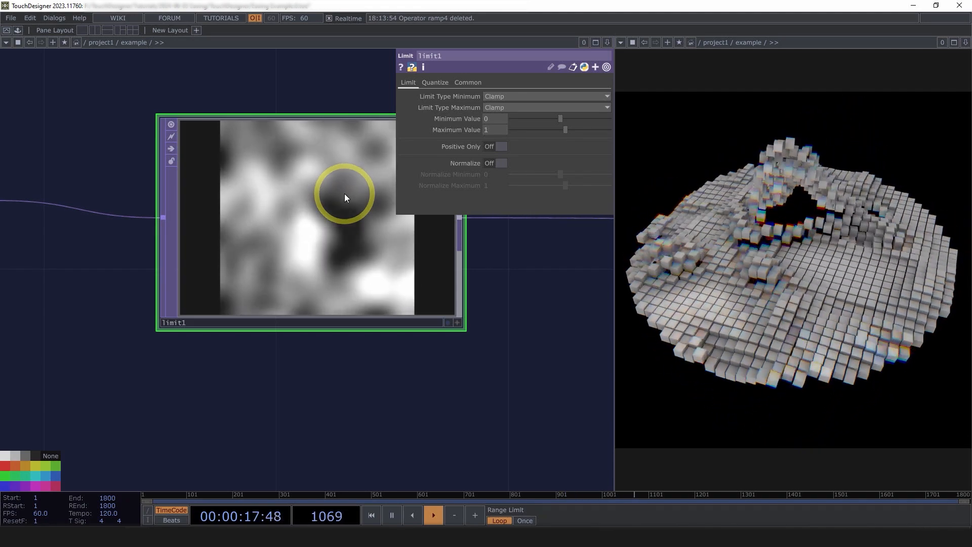
{"action": "scroll", "coordinate": [345, 193], "scroll_direction": "down", "scroll_amount": 5}
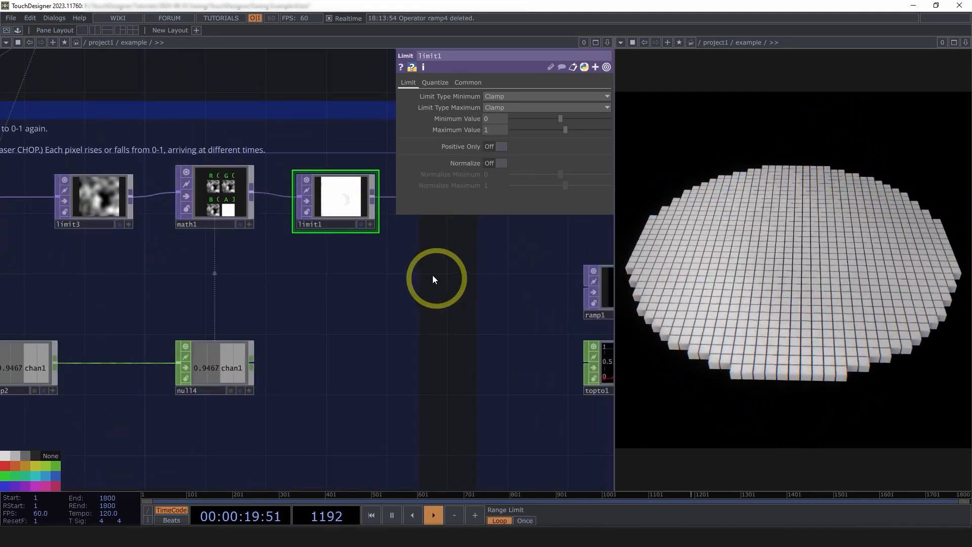
{"action": "scroll", "coordinate": [336, 203], "scroll_direction": "up", "scroll_amount": 5}
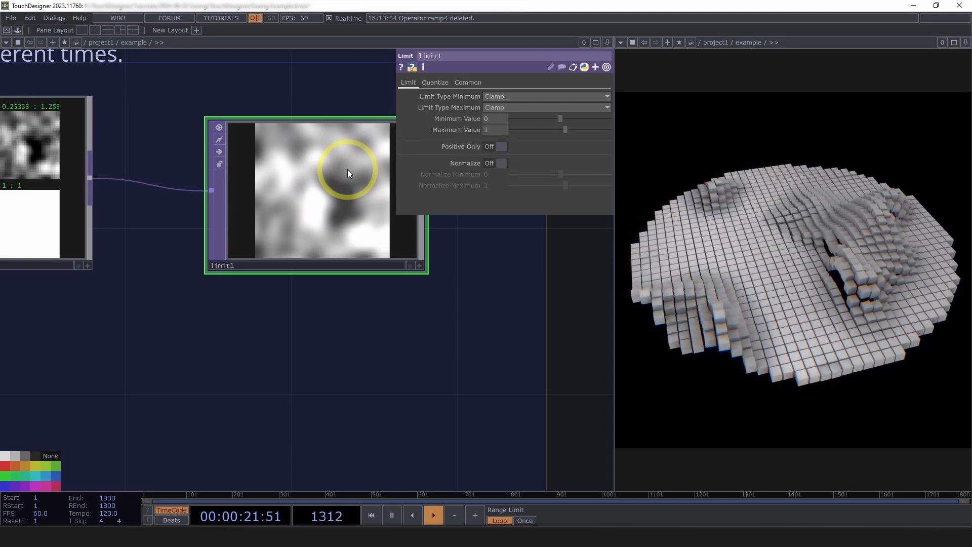
{"action": "scroll", "coordinate": [315, 311], "scroll_direction": "down", "scroll_amount": 5}
{"action": "scroll", "coordinate": [355, 238], "scroll_direction": "up", "scroll_amount": 5}
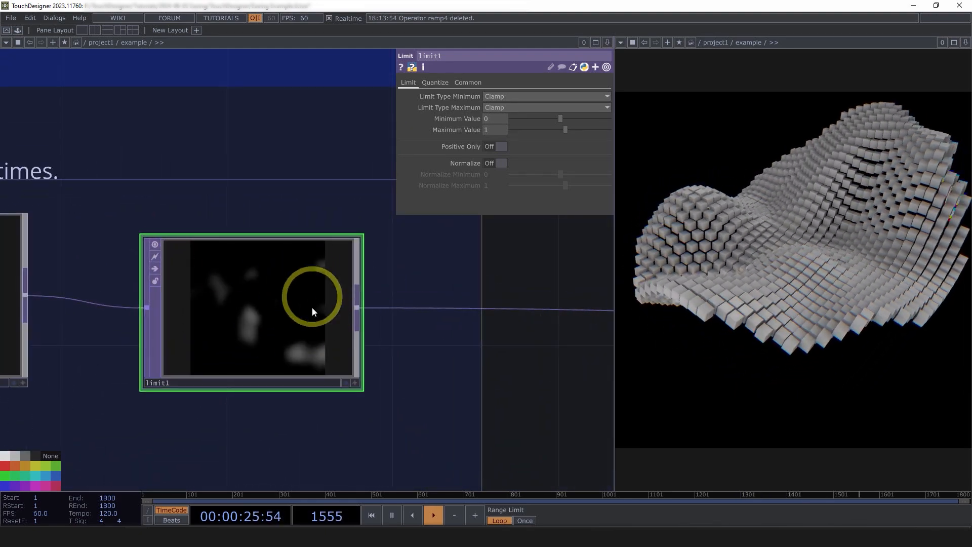
Read the Add padding section and trace limit1's output through lookup1 to null_curve.
{"action": "scroll", "coordinate": [270, 273], "scroll_direction": "down", "scroll_amount": 5}
{"action": "left_click_drag", "start_coordinate": [350, 332], "coordinate": [243, 311]}
{"action": "scroll", "coordinate": [242, 311], "scroll_direction": "down", "scroll_amount": 4}
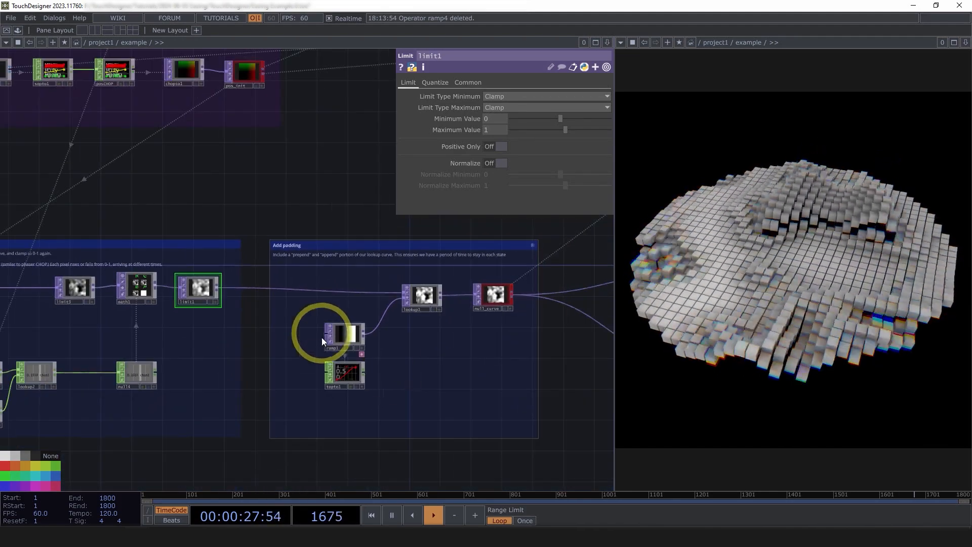
{"action": "scroll", "coordinate": [493, 385], "scroll_direction": "down", "scroll_amount": 2}
{"action": "left_click_drag", "start_coordinate": [521, 412], "coordinate": [483, 404]}
{"action": "scroll", "coordinate": [438, 364], "scroll_direction": "up", "scroll_amount": 3}
{"action": "scroll", "coordinate": [349, 332], "scroll_direction": "up", "scroll_amount": 5}
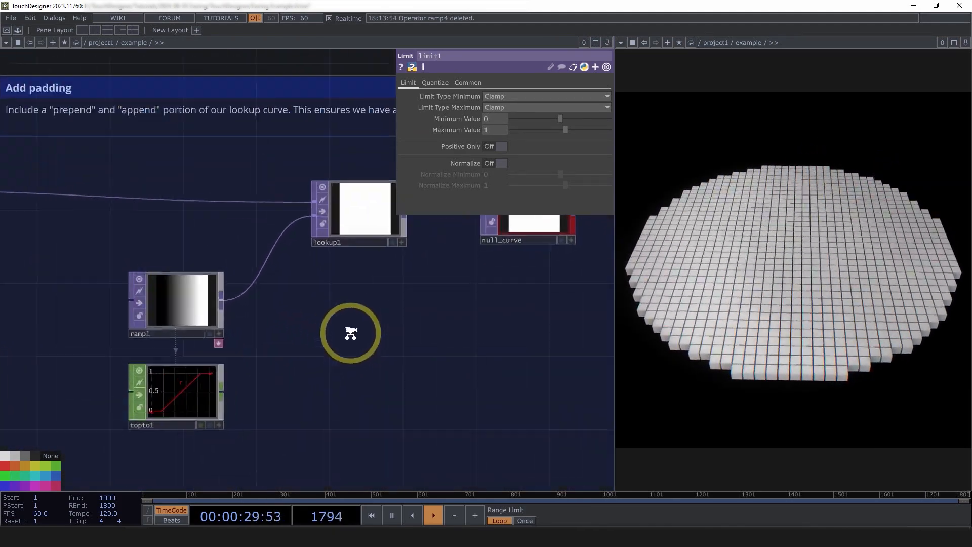
{"action": "left_click_drag", "start_coordinate": [376, 360], "coordinate": [348, 363]}
{"action": "scroll", "coordinate": [327, 367], "scroll_direction": "down", "scroll_amount": 4}
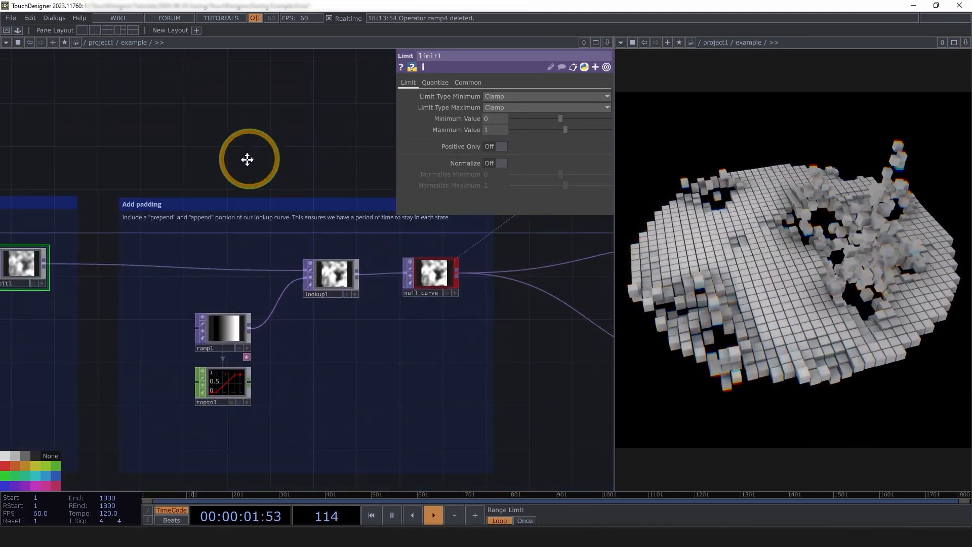
{"action": "left_click_drag", "start_coordinate": [248, 158], "coordinate": [227, 175]}
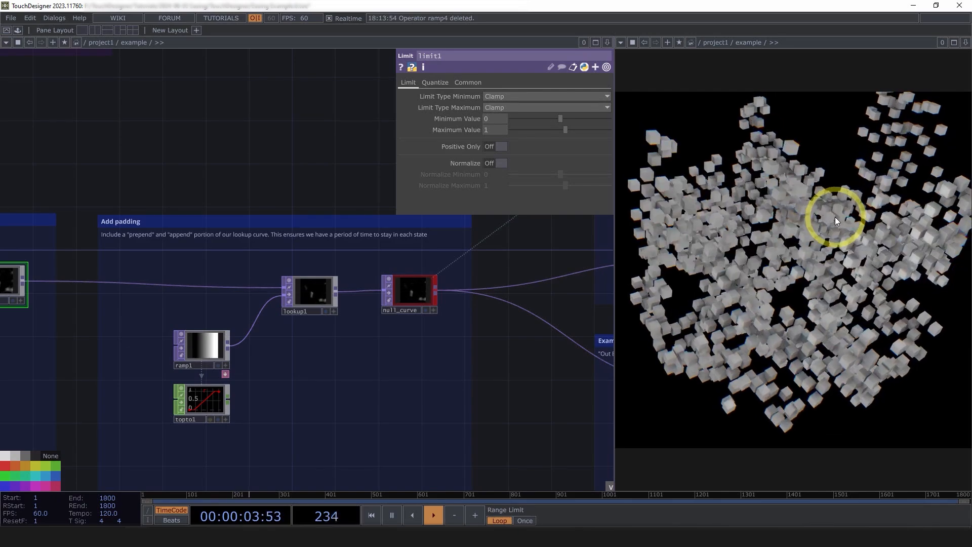
Inspect ramp1's gradient parameters and compare them with the padded curve shown in topto1.
{"action": "scroll", "coordinate": [215, 415], "scroll_direction": "up", "scroll_amount": 3}
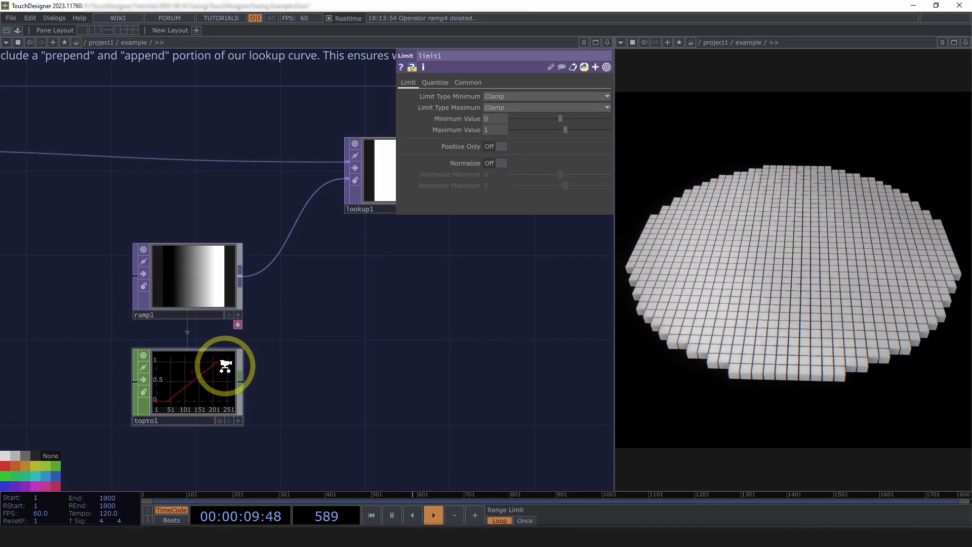
{"action": "scroll", "coordinate": [226, 367], "scroll_direction": "up", "scroll_amount": 3}
{"action": "left_click", "coordinate": [187, 383]}
{"action": "scroll", "coordinate": [223, 369], "scroll_direction": "down", "scroll_amount": 2}
{"action": "left_click", "coordinate": [211, 256]}
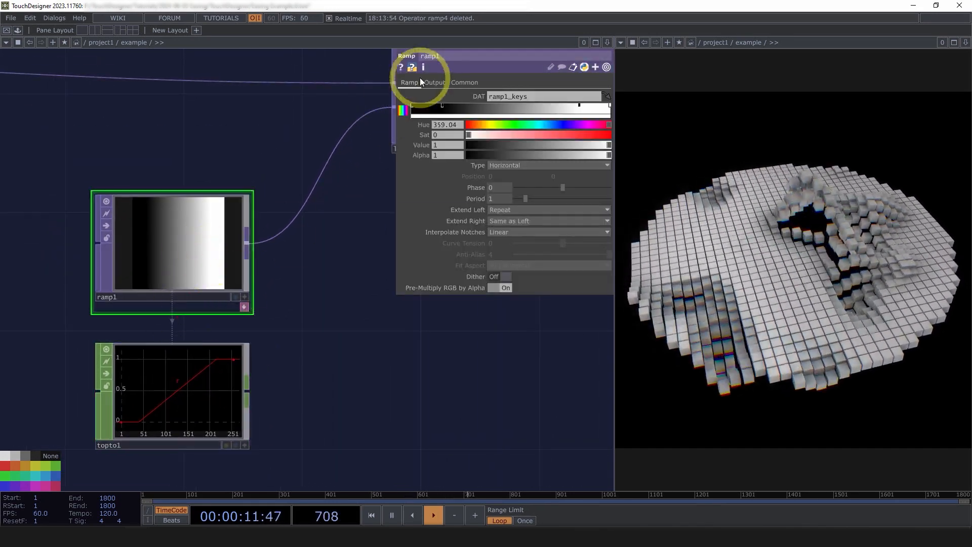
{"action": "left_click_drag", "start_coordinate": [336, 131], "coordinate": [297, 232]}
{"action": "scroll", "coordinate": [297, 232], "scroll_direction": "down", "scroll_amount": 3}
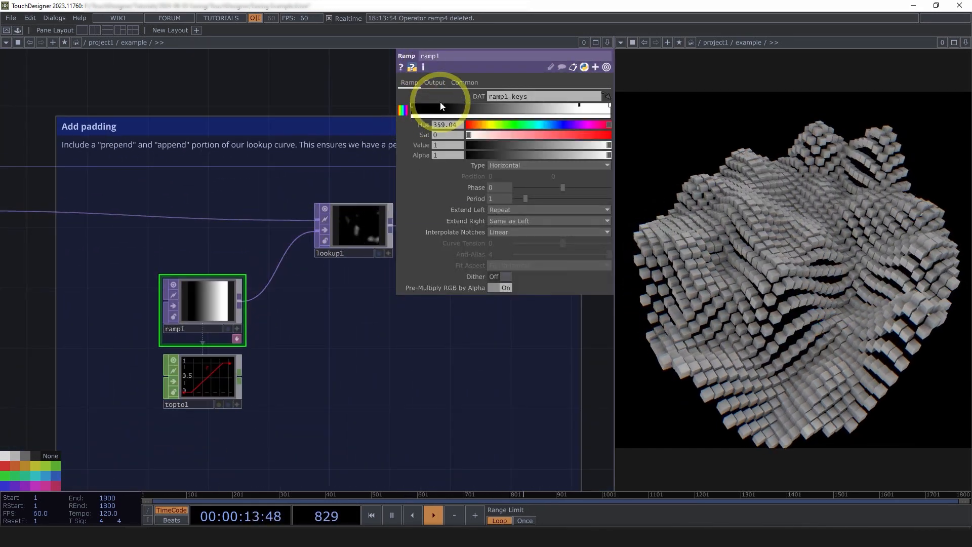
{"action": "scroll", "coordinate": [202, 388], "scroll_direction": "up", "scroll_amount": 6}
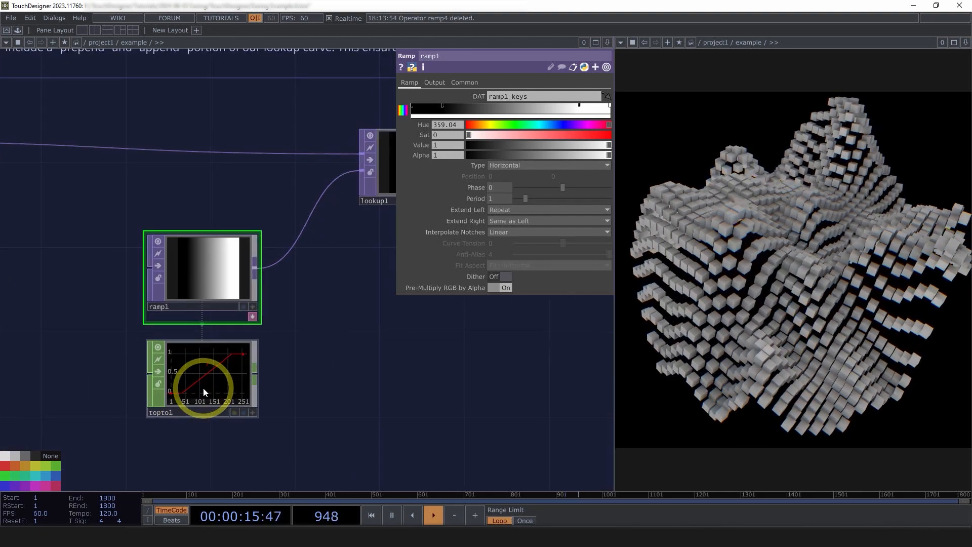
{"action": "scroll", "coordinate": [203, 388], "scroll_direction": "down", "scroll_amount": 2}
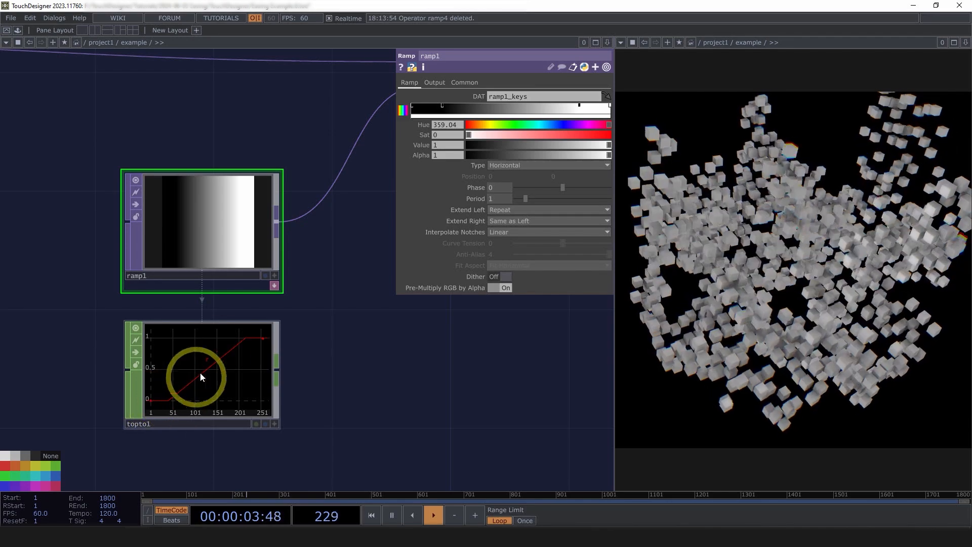
Follow null_curve into the CHOP lookup, GLSL easing and curve-switching sections, and hide the parameter window.
{"action": "scroll", "coordinate": [432, 387], "scroll_direction": "down", "scroll_amount": 10}
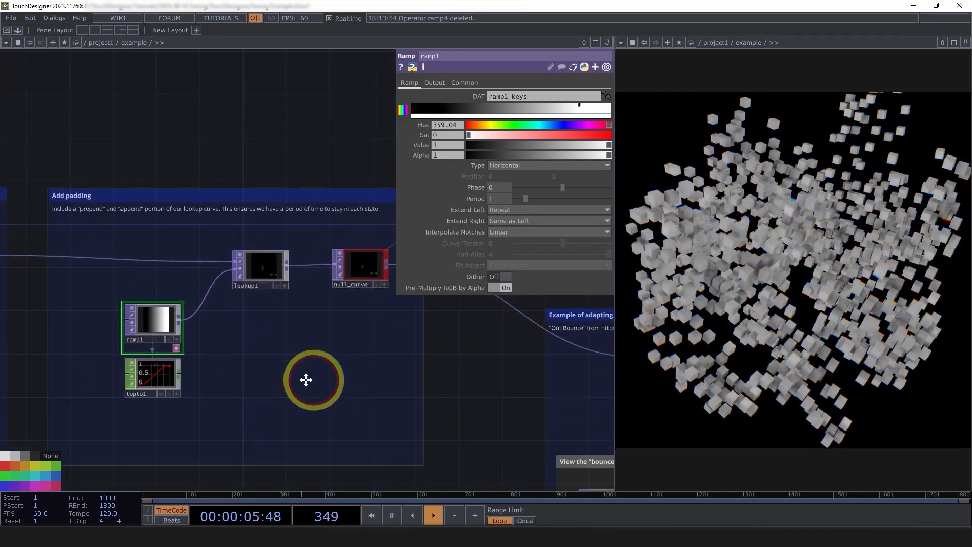
{"action": "scroll", "coordinate": [345, 378], "scroll_direction": "down", "scroll_amount": 5}
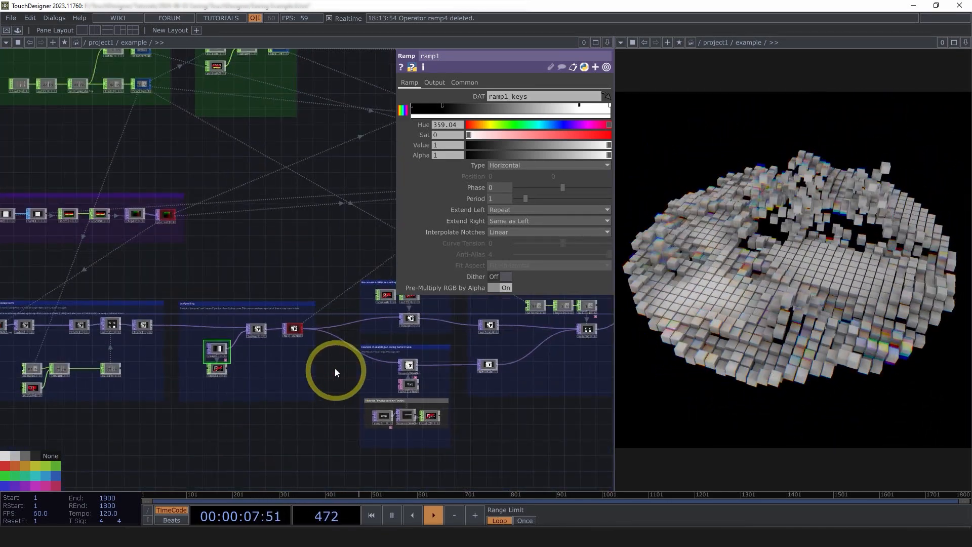
{"action": "scroll", "coordinate": [301, 347], "scroll_direction": "up", "scroll_amount": 6}
{"action": "scroll", "coordinate": [292, 334], "scroll_direction": "up", "scroll_amount": 6}
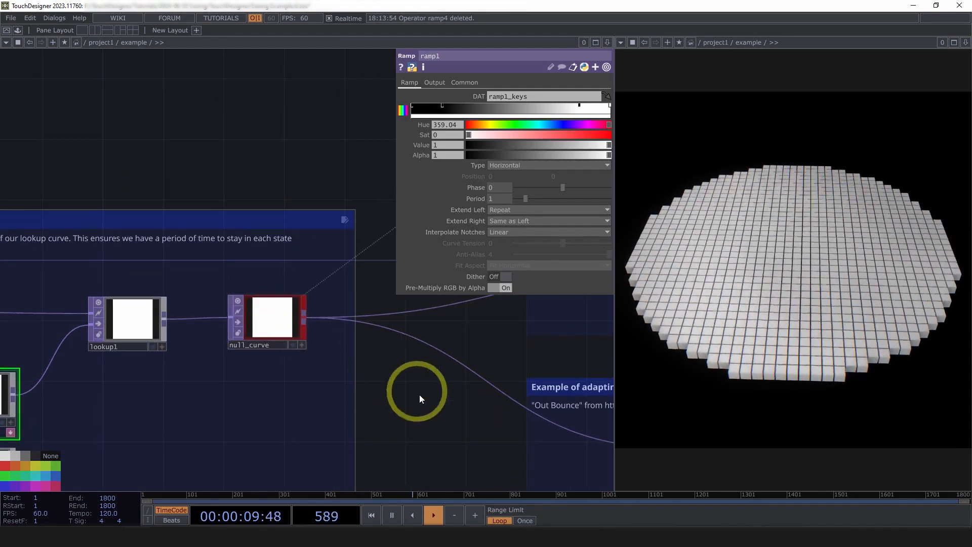
{"action": "scroll", "coordinate": [413, 397], "scroll_direction": "down", "scroll_amount": 5}
{"action": "left_click_drag", "start_coordinate": [388, 395], "coordinate": [140, 381]}
{"action": "scroll", "coordinate": [139, 381], "scroll_direction": "down", "scroll_amount": 3}
{"action": "left_click_drag", "start_coordinate": [453, 475], "coordinate": [375, 393]}
{"action": "scroll", "coordinate": [234, 366], "scroll_direction": "up", "scroll_amount": 3}
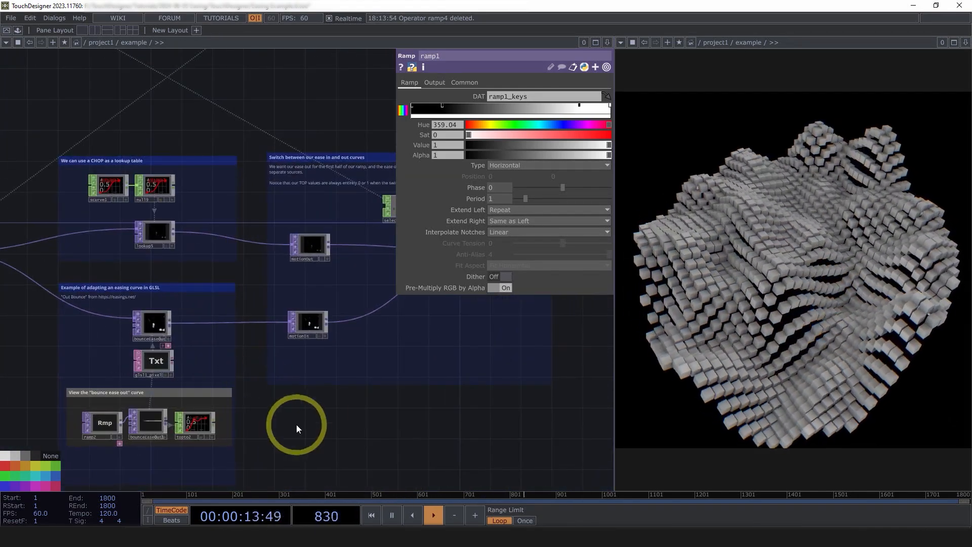
{"action": "key", "text": "p"}
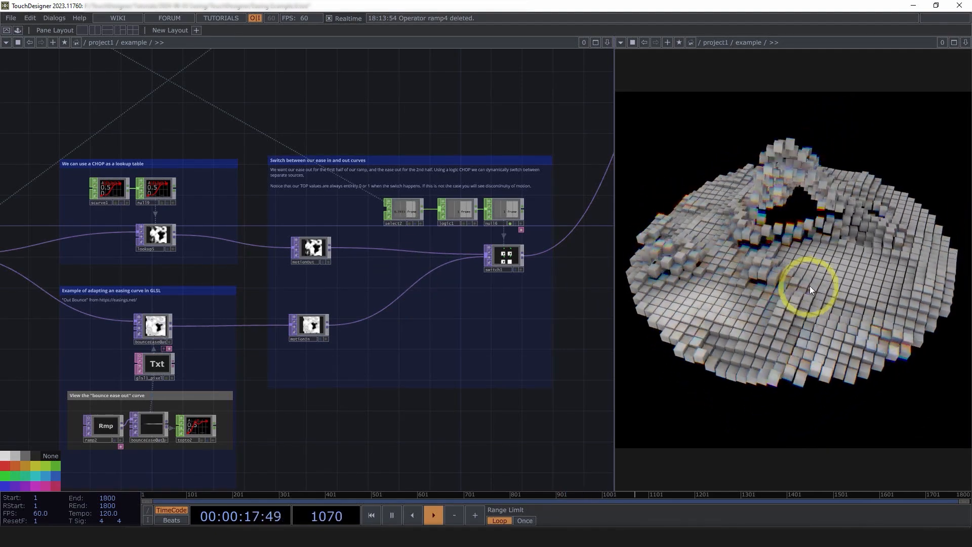
Compare the two branches in which null_curve feeds lookup5 and bounceEaseOut.
{"action": "left_click_drag", "start_coordinate": [359, 428], "coordinate": [457, 427]}
{"action": "scroll", "coordinate": [169, 222], "scroll_direction": "up", "scroll_amount": 3}
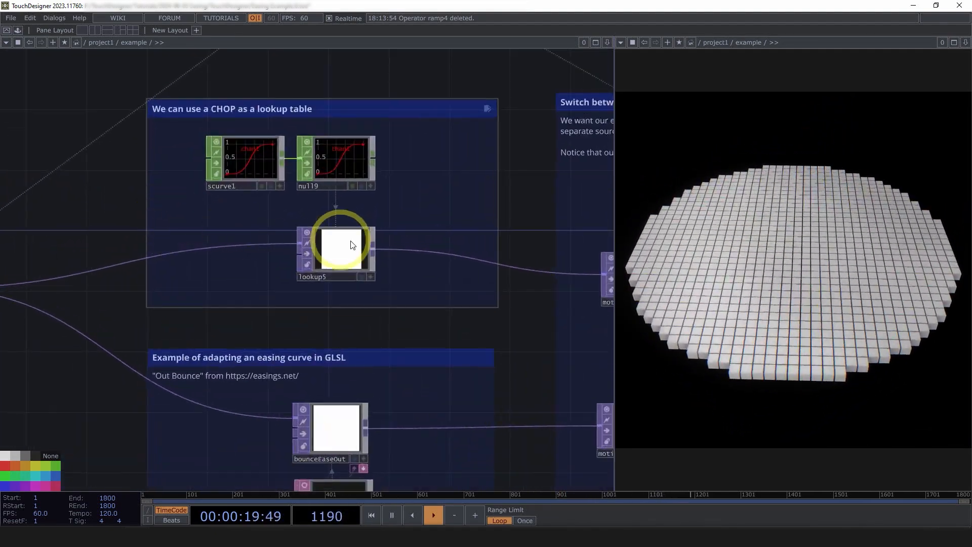
{"action": "scroll", "coordinate": [221, 141], "scroll_direction": "down", "scroll_amount": 3}
{"action": "scroll", "coordinate": [103, 266], "scroll_direction": "up", "scroll_amount": 3}
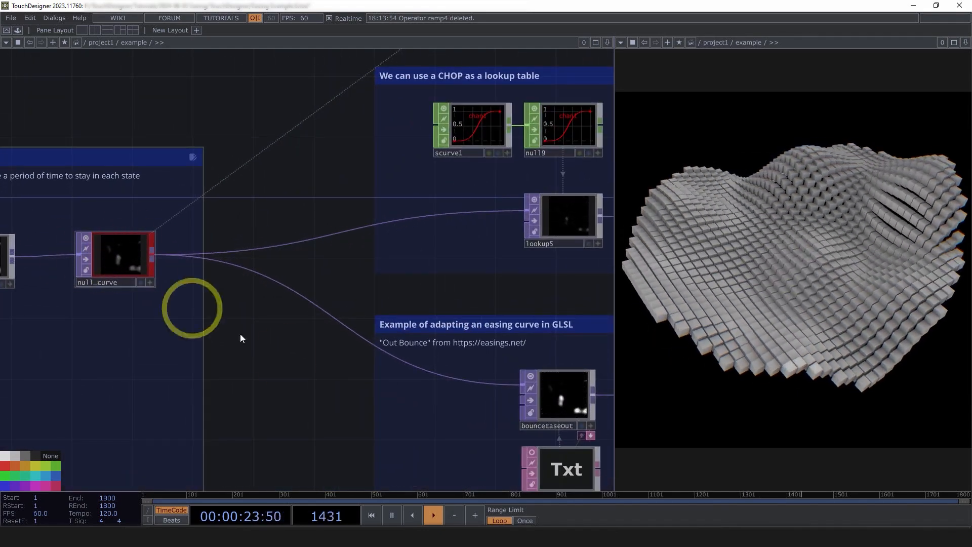
{"action": "left_click_drag", "start_coordinate": [331, 367], "coordinate": [222, 337]}
{"action": "scroll", "coordinate": [221, 336], "scroll_direction": "down", "scroll_amount": 3}
{"action": "scroll", "coordinate": [336, 315], "scroll_direction": "up", "scroll_amount": 2}
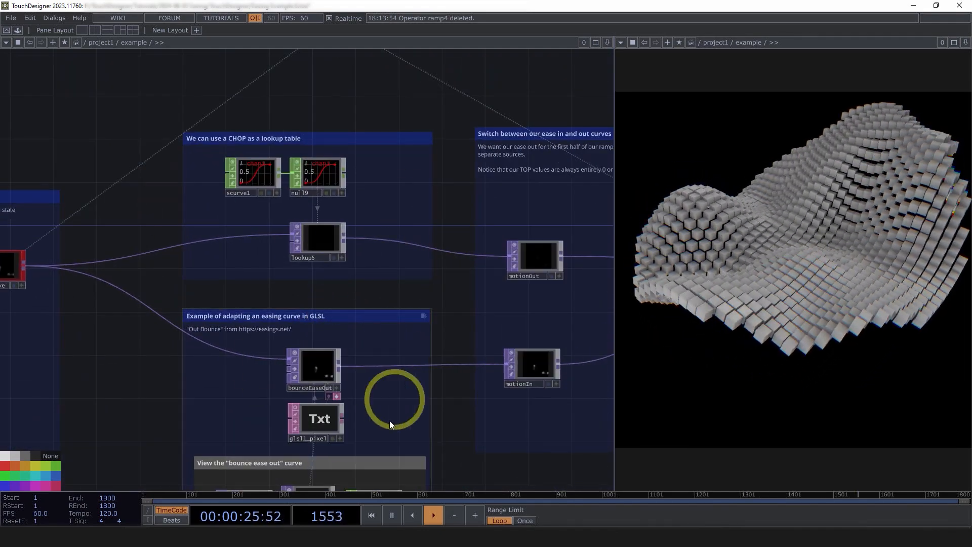
{"action": "scroll", "coordinate": [310, 174], "scroll_direction": "up", "scroll_amount": 3}
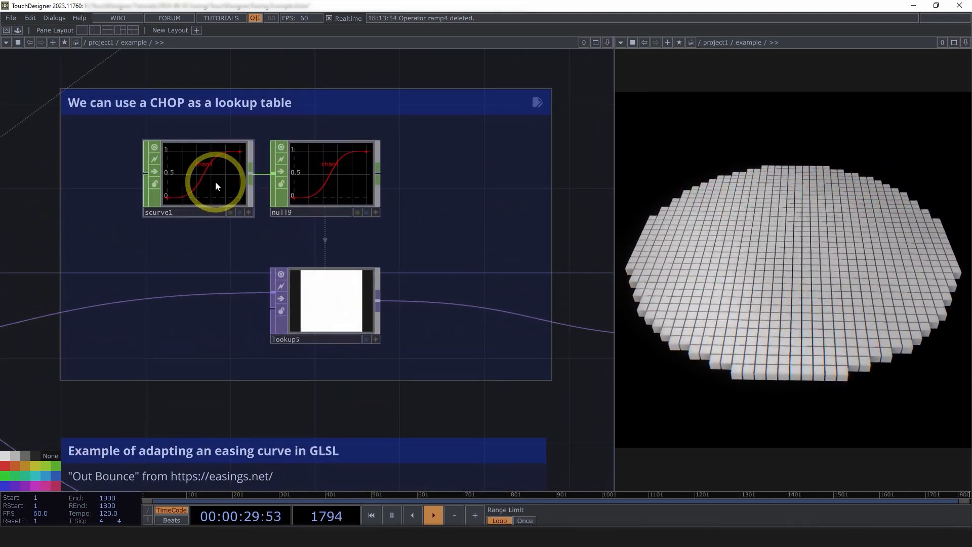
Show lookup5's parameters and trace its input back through null_curve to the padding ramp.
{"action": "left_click", "coordinate": [215, 182]}
{"action": "left_click", "coordinate": [370, 299]}
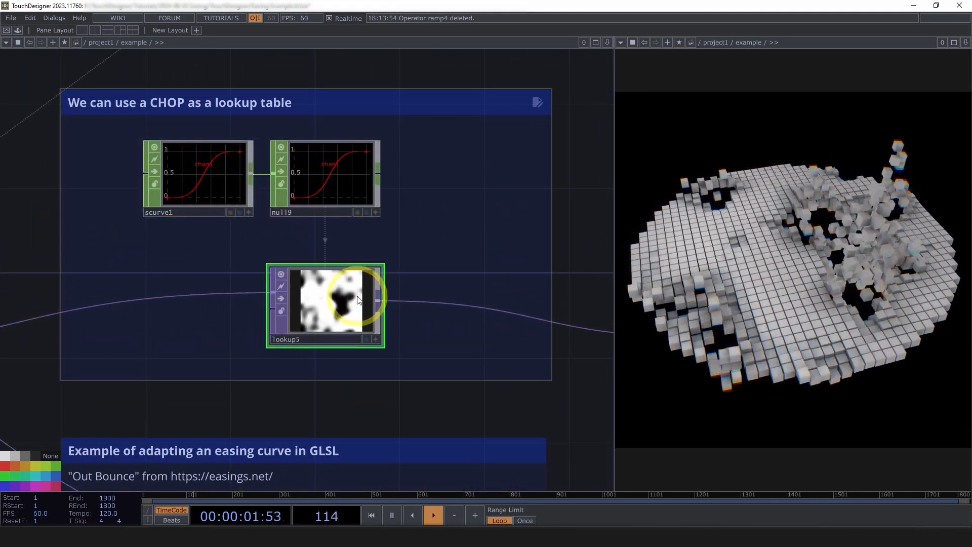
{"action": "key", "text": "p"}
{"action": "left_click_drag", "start_coordinate": [566, 410], "coordinate": [509, 398]}
{"action": "scroll", "coordinate": [508, 395], "scroll_direction": "down", "scroll_amount": 4}
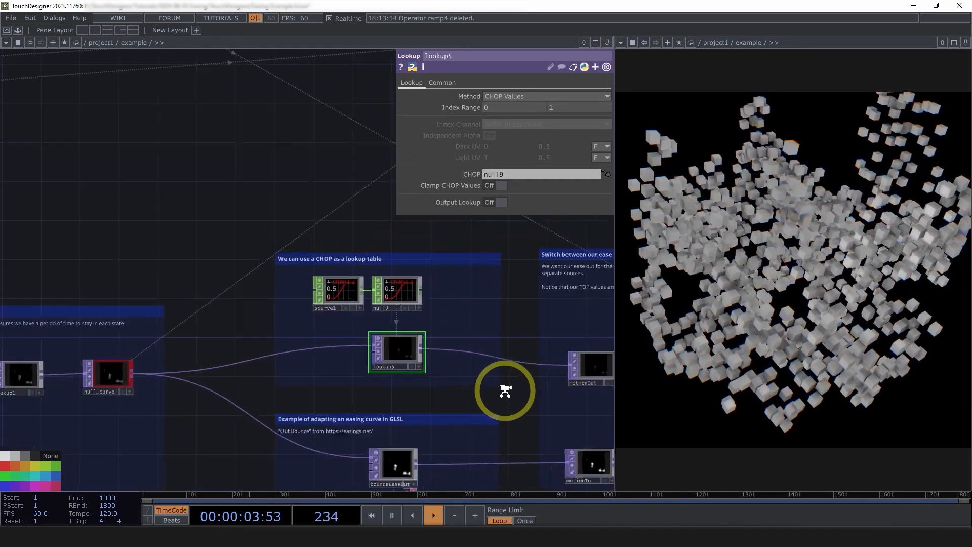
{"action": "left_click_drag", "start_coordinate": [198, 411], "coordinate": [304, 404]}
{"action": "scroll", "coordinate": [304, 405], "scroll_direction": "up", "scroll_amount": 2}
{"action": "left_click_drag", "start_coordinate": [137, 305], "coordinate": [162, 255]}
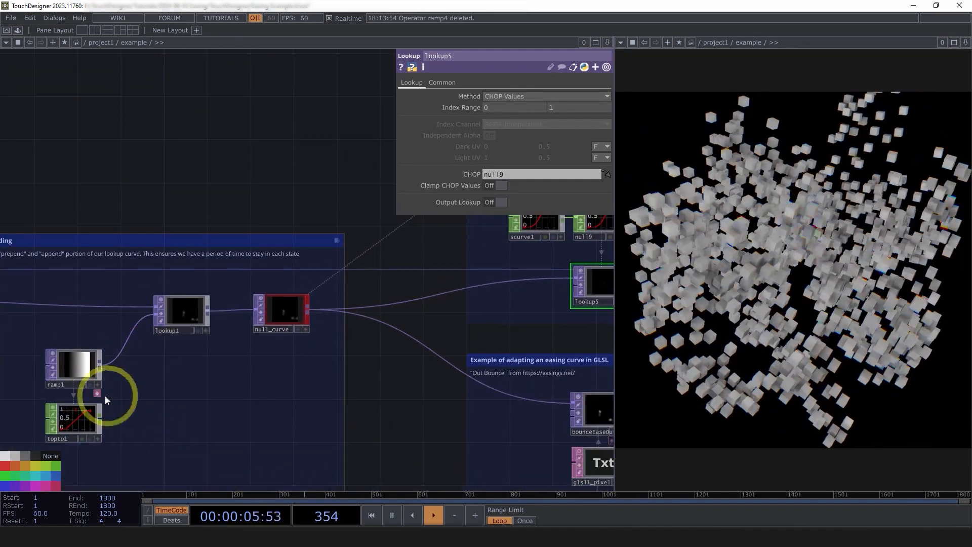
{"action": "left_click_drag", "start_coordinate": [317, 401], "coordinate": [119, 427]}
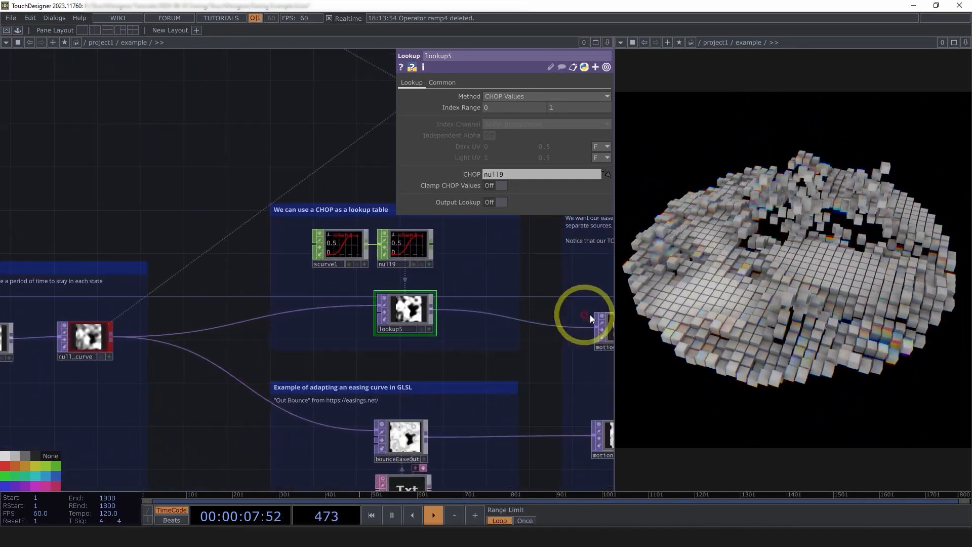
Check null9's parameters and review lookup5's Method options, keeping CHOP Values selected.
{"action": "scroll", "coordinate": [590, 318], "scroll_direction": "up", "scroll_amount": 3}
{"action": "left_click", "coordinate": [339, 228]}
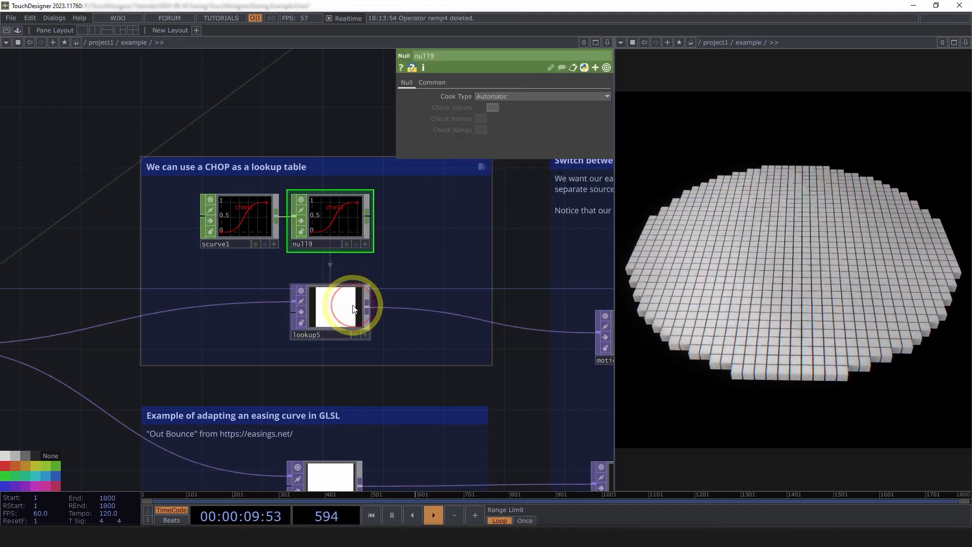
{"action": "left_click", "coordinate": [340, 305]}
{"action": "left_click", "coordinate": [503, 97]}
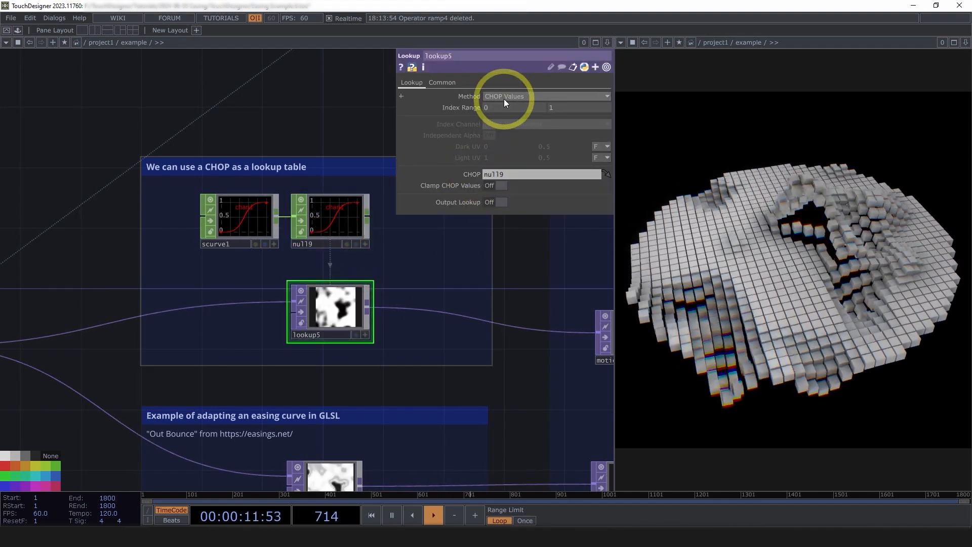
{"action": "left_click", "coordinate": [503, 117]}
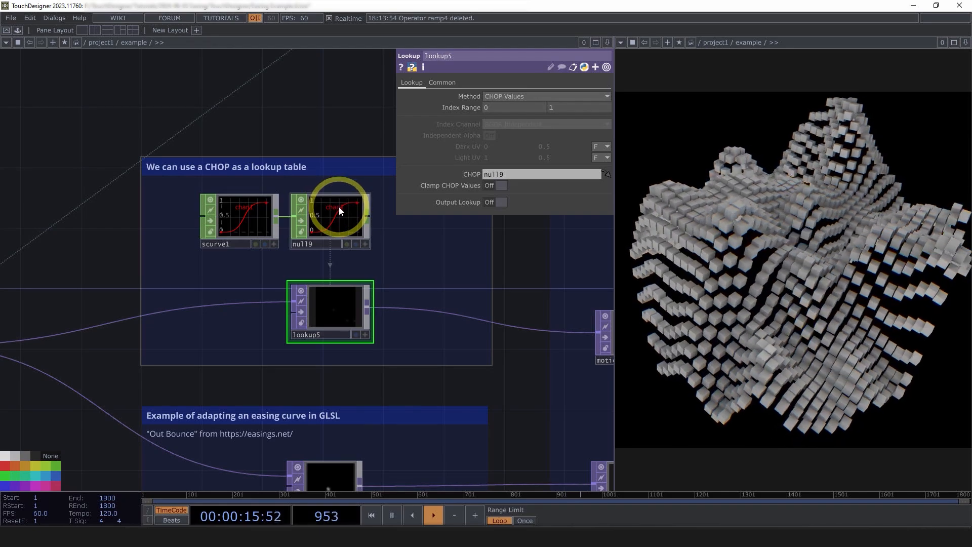
Set the Steepness of scurve1 to 1.629.
{"action": "scroll", "coordinate": [324, 326], "scroll_direction": "up", "scroll_amount": 2}
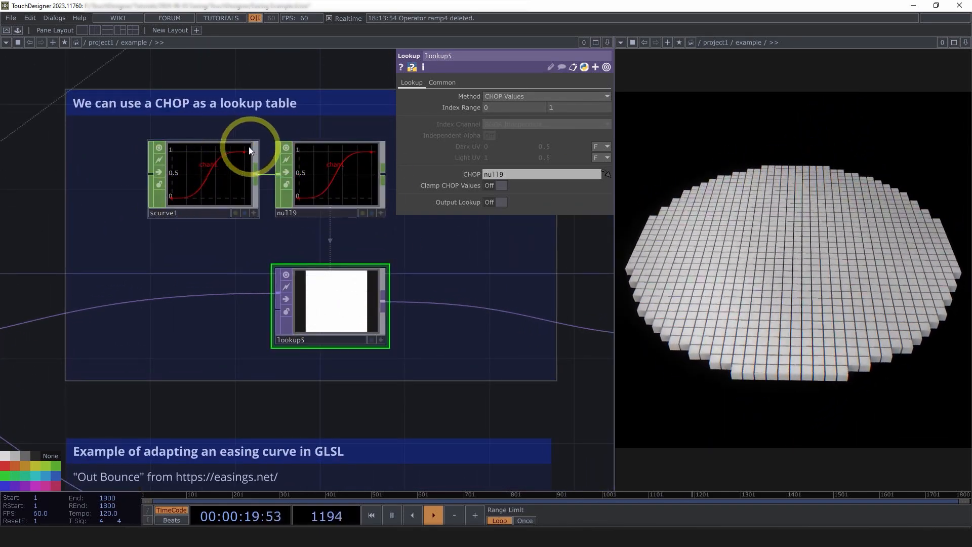
{"action": "left_click", "coordinate": [263, 186]}
{"action": "mouse_move", "coordinate": [574, 158]}
{"action": "left_mouse_down"}
{"action": "mouse_move", "coordinate": [530, 157]}
{"action": "mouse_move", "coordinate": [591, 162]}
{"action": "left_mouse_up"}
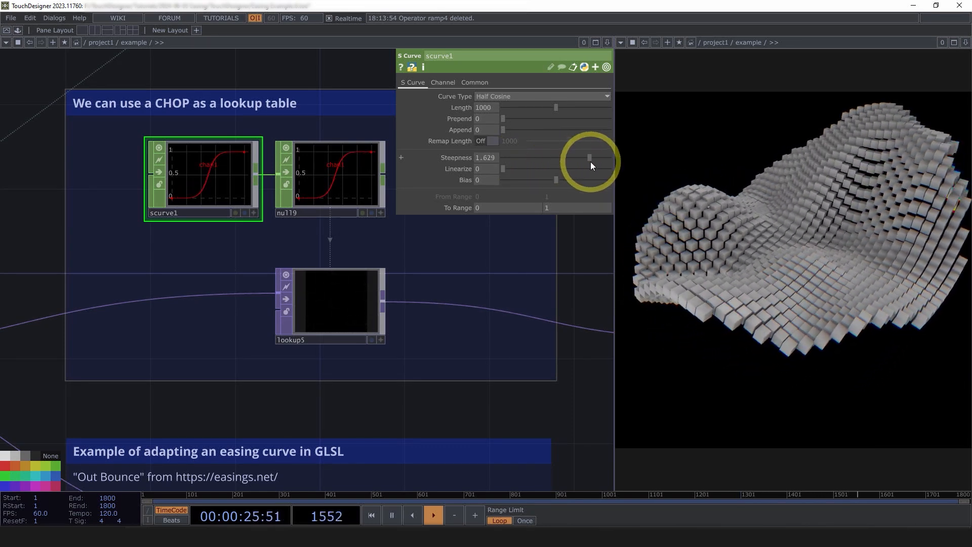
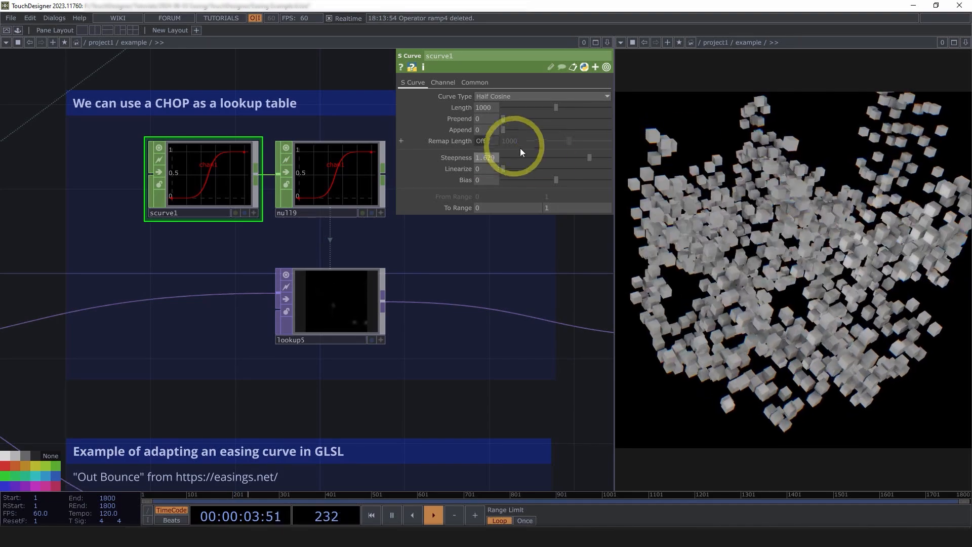
Set the Steepness of scurve1 to 1.171.
{"action": "left_click_drag", "start_coordinate": [590, 160], "coordinate": [565, 162]}
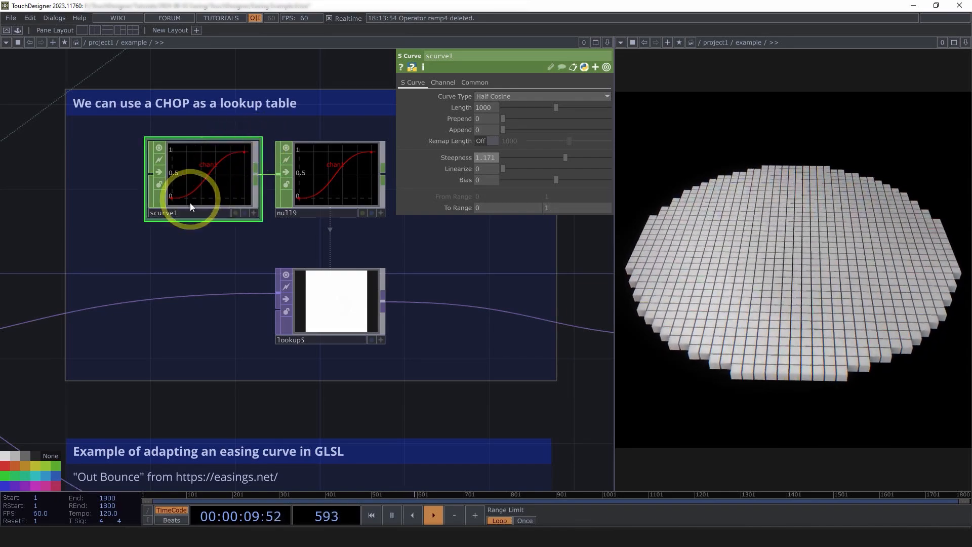
Examine the GLSL easing branch: the glsl1_pixel text, the bounce ease out curve in topto2, and bounceEaseOut's parameters.
{"action": "scroll", "coordinate": [338, 292], "scroll_direction": "down", "scroll_amount": 5}
{"action": "left_click_drag", "start_coordinate": [460, 413], "coordinate": [424, 329]}
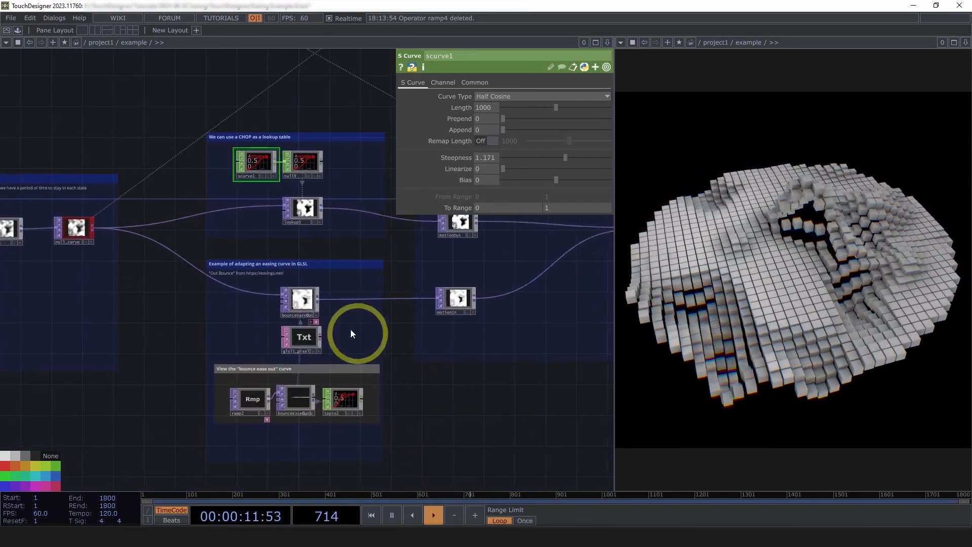
{"action": "scroll", "coordinate": [326, 314], "scroll_direction": "up", "scroll_amount": 3}
{"action": "left_click_drag", "start_coordinate": [530, 433], "coordinate": [535, 356]}
{"action": "scroll", "coordinate": [261, 313], "scroll_direction": "up", "scroll_amount": 3}
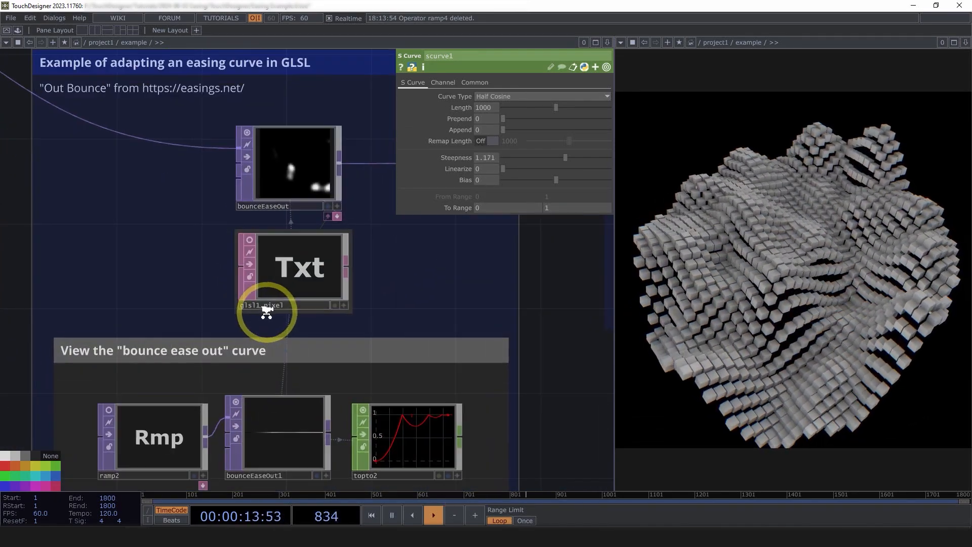
{"action": "scroll", "coordinate": [263, 371], "scroll_direction": "down", "scroll_amount": 3}
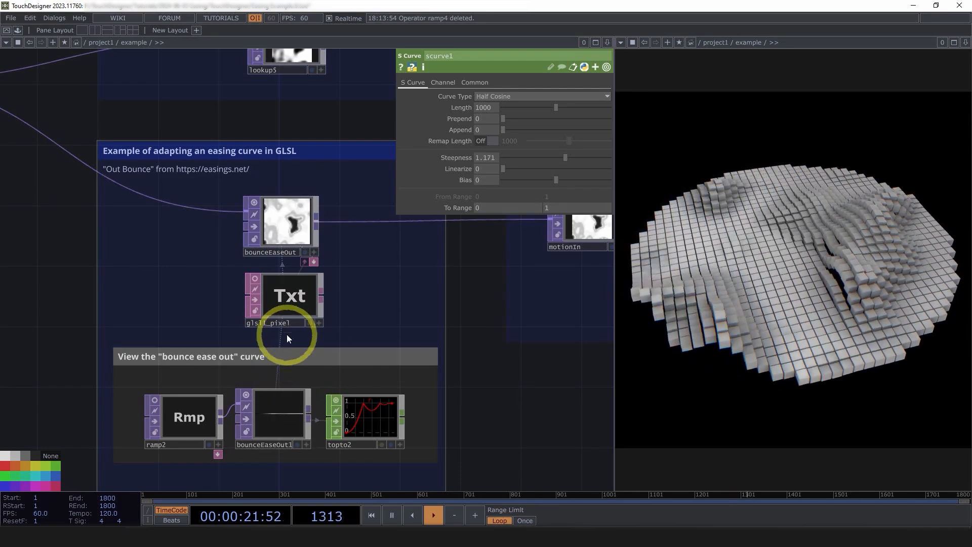
{"action": "left_click", "coordinate": [287, 311]}
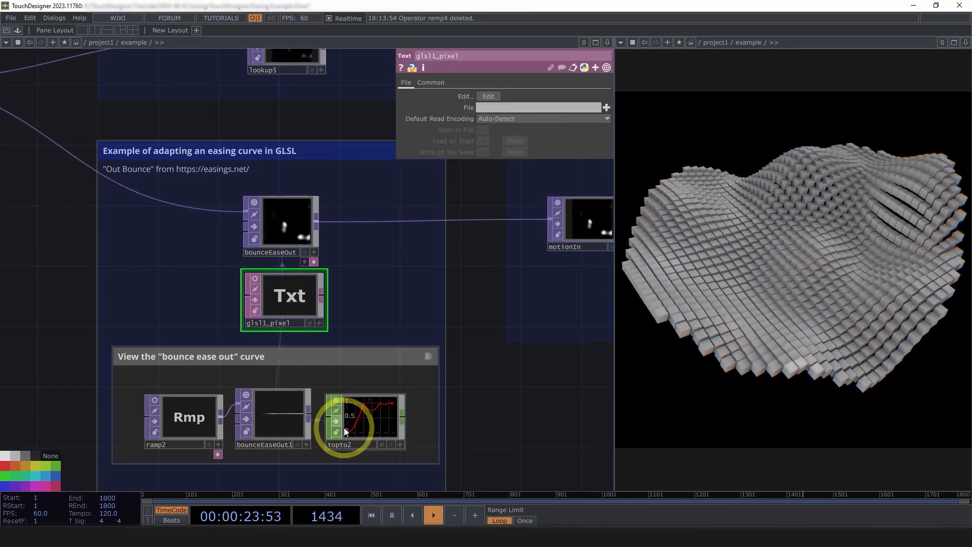
{"action": "scroll", "coordinate": [344, 427], "scroll_direction": "up", "scroll_amount": 4}
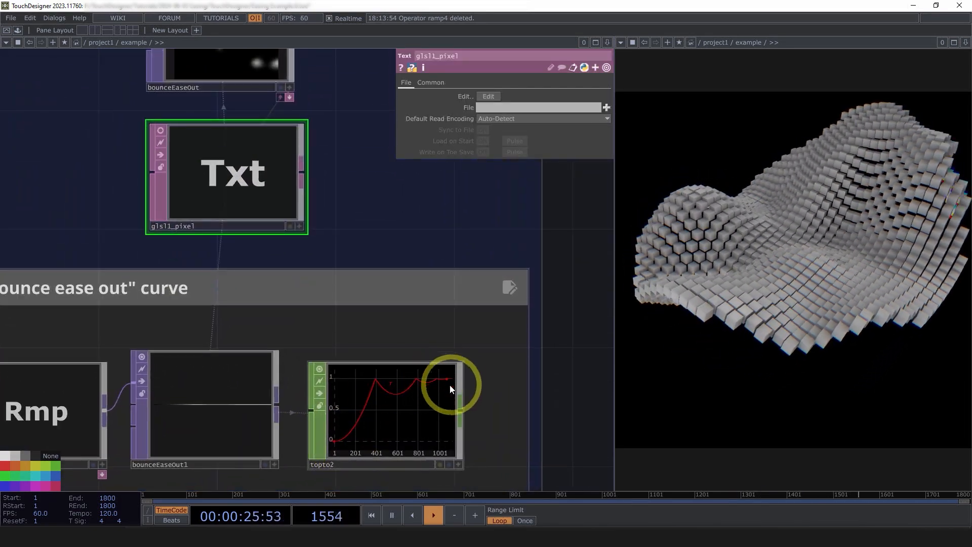
{"action": "scroll", "coordinate": [276, 414], "scroll_direction": "down", "scroll_amount": 6}
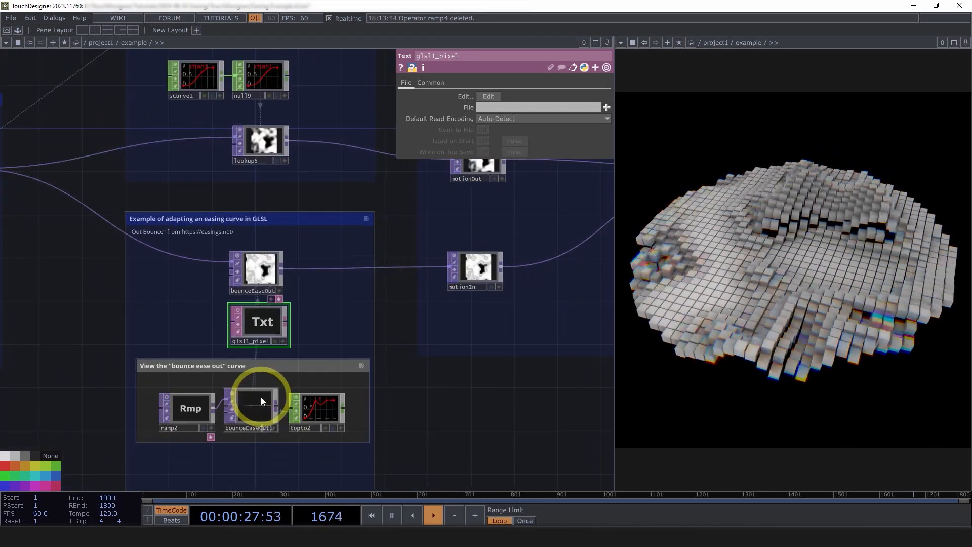
{"action": "scroll", "coordinate": [260, 397], "scroll_direction": "up", "scroll_amount": 3}
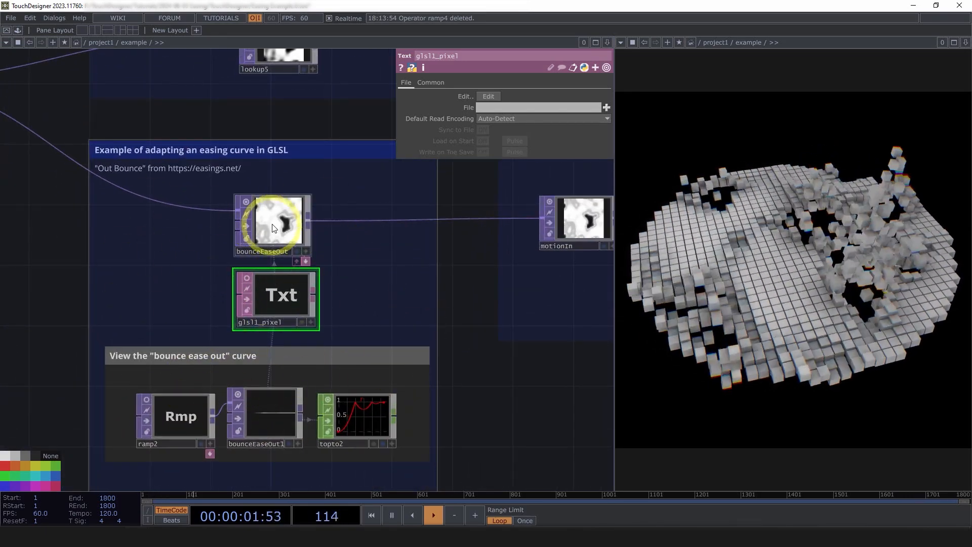
{"action": "left_click", "coordinate": [271, 219]}
Hide the operator parameters and add a Null TOP after switch1 in the ease in and out switching section.
{"action": "scroll", "coordinate": [273, 222], "scroll_direction": "down", "scroll_amount": 4}
{"action": "left_click_drag", "start_coordinate": [421, 335], "coordinate": [299, 372]}
{"action": "left_click_drag", "start_coordinate": [383, 398], "coordinate": [348, 408]}
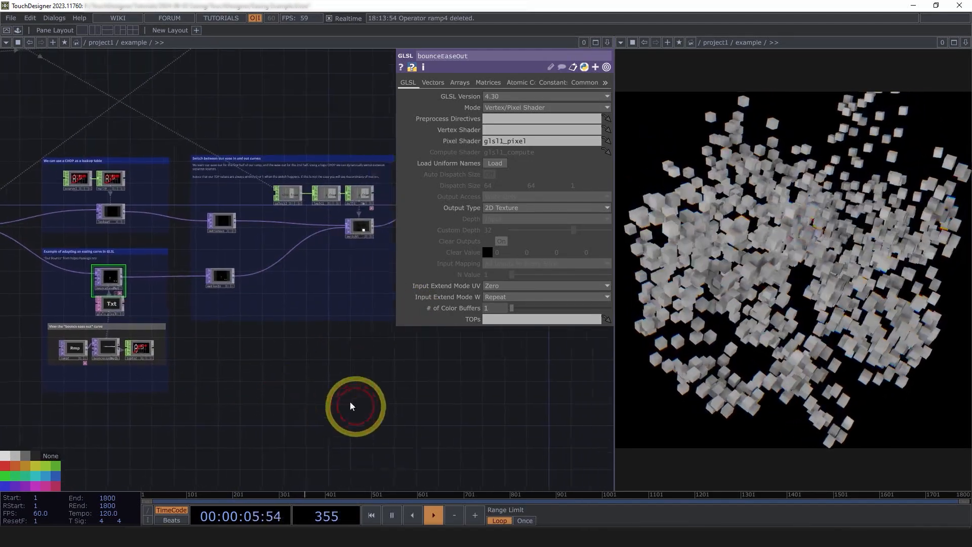
{"action": "scroll", "coordinate": [319, 243], "scroll_direction": "up", "scroll_amount": 5}
{"action": "scroll", "coordinate": [311, 258], "scroll_direction": "down", "scroll_amount": 3}
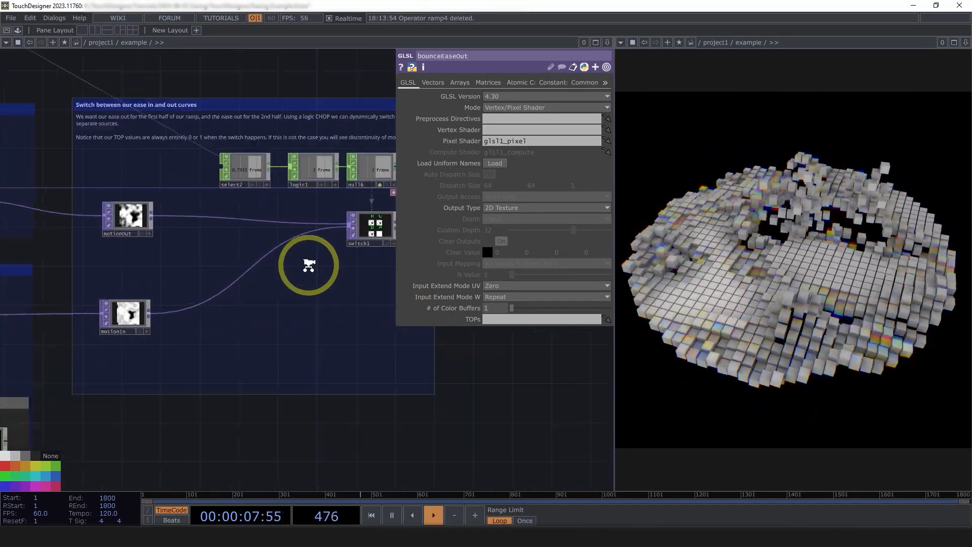
{"action": "key", "text": "p"}
{"action": "scroll", "coordinate": [173, 228], "scroll_direction": "up", "scroll_amount": 3}
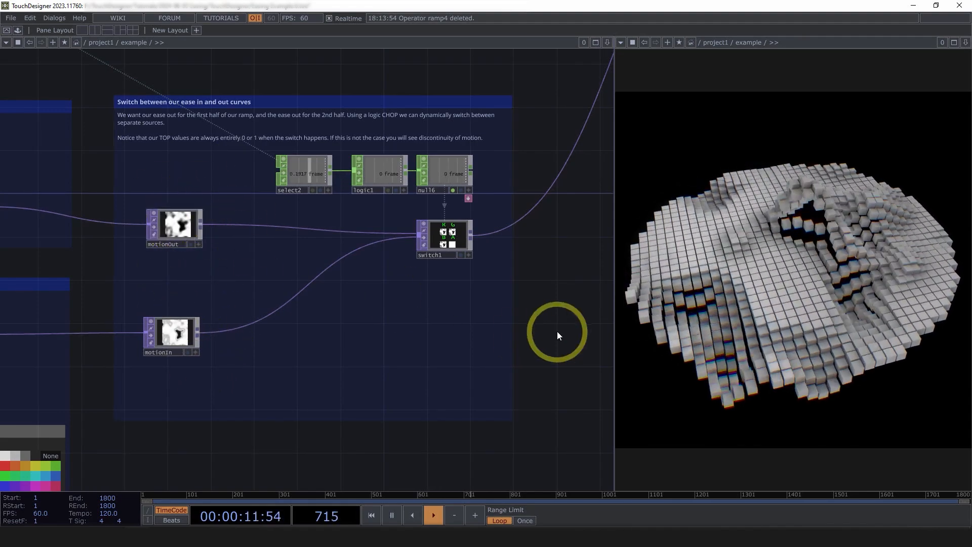
{"action": "left_click_drag", "start_coordinate": [557, 331], "coordinate": [516, 363]}
{"action": "left_click_drag", "start_coordinate": [409, 261], "coordinate": [337, 274]}
{"action": "right_click", "coordinate": [355, 278]}
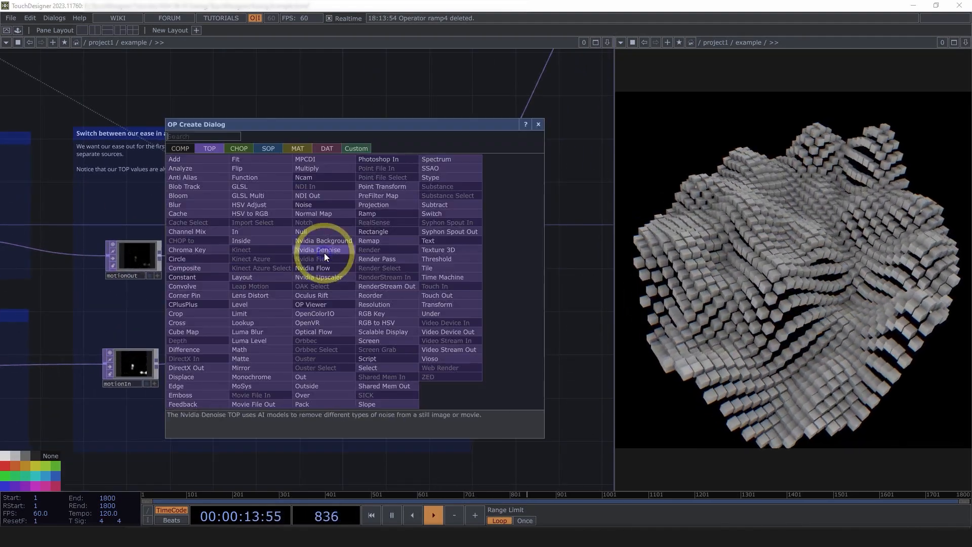
{"action": "left_click", "coordinate": [316, 230]}
{"action": "left_click", "coordinate": [423, 281]}
Wire motionOut directly into null5 and move switch1 down out of the way.
{"action": "left_click_drag", "start_coordinate": [402, 280], "coordinate": [151, 262]}
{"action": "left_click", "coordinate": [710, 233]}
{"action": "left_click_drag", "start_coordinate": [312, 290], "coordinate": [342, 317]}
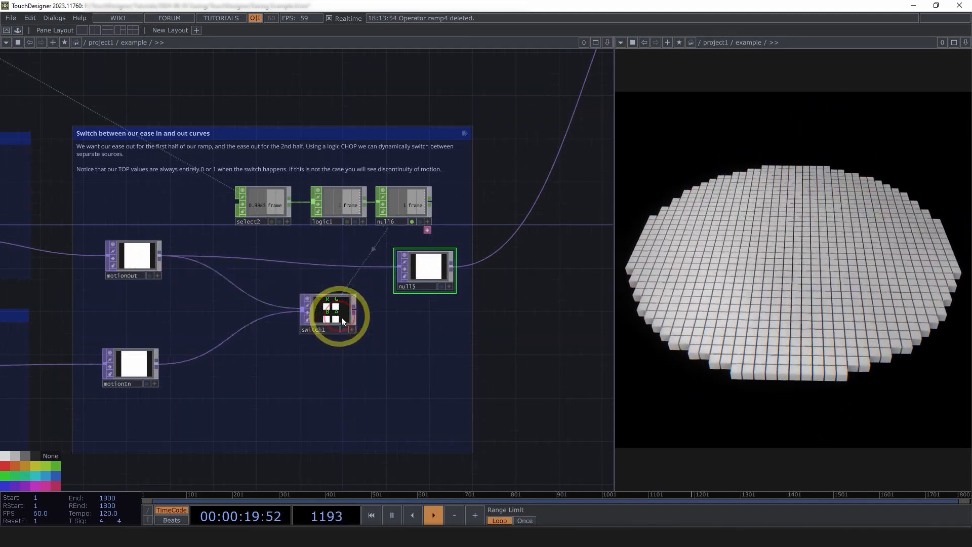
{"action": "scroll", "coordinate": [423, 325], "scroll_direction": "down", "scroll_amount": 5}
{"action": "scroll", "coordinate": [243, 308], "scroll_direction": "up", "scroll_amount": 3}
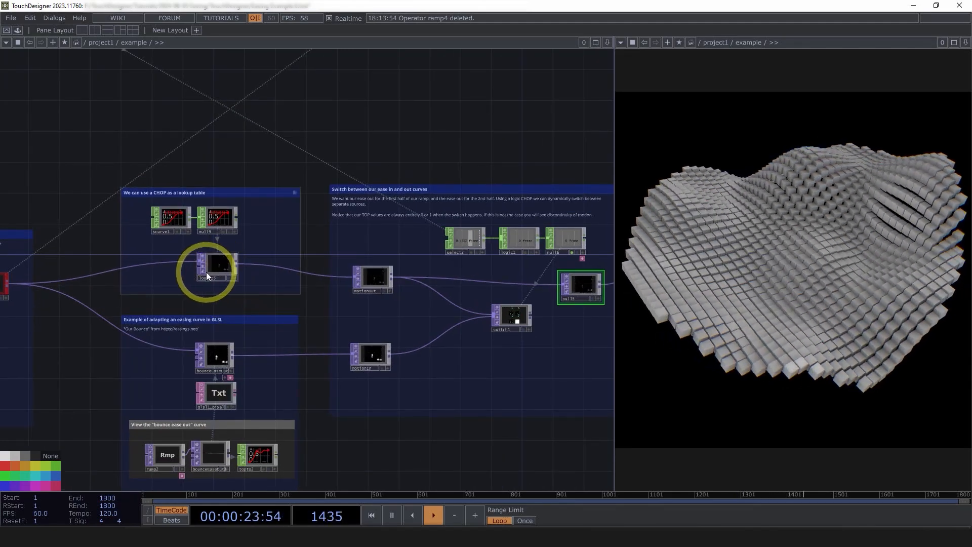
Rewire null5's input to motionIn to preview the other easing curve.
{"action": "left_click_drag", "start_coordinate": [570, 426], "coordinate": [397, 413]}
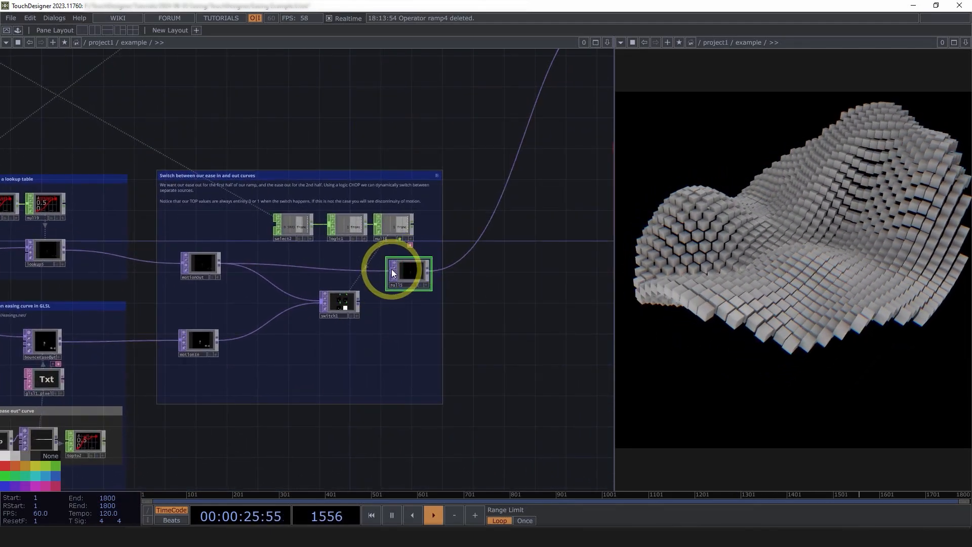
{"action": "left_click", "coordinate": [391, 269]}
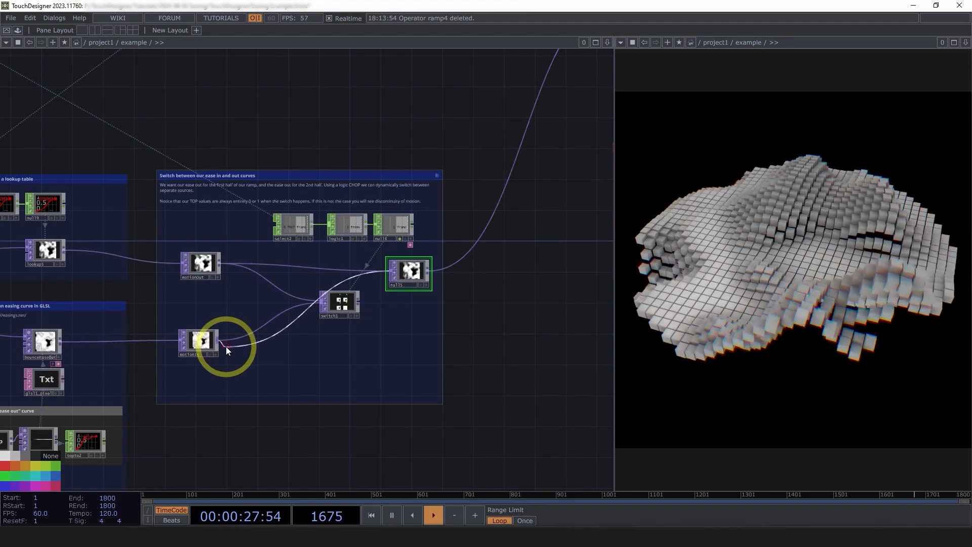
{"action": "left_click", "coordinate": [226, 346]}
Move switch1 back in line before null5 and reconnect its output to null5's input.
{"action": "left_click_drag", "start_coordinate": [349, 299], "coordinate": [312, 269]}
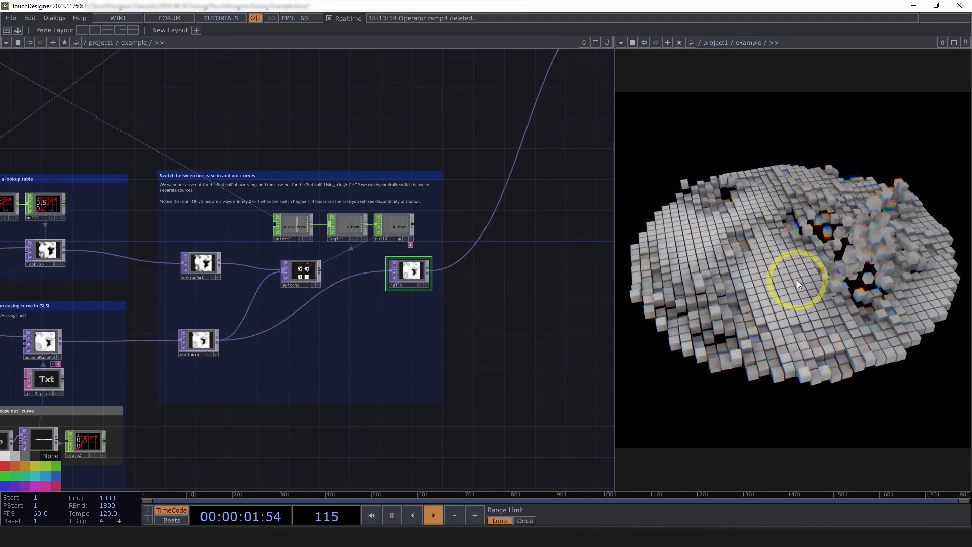
{"action": "left_click", "coordinate": [384, 271]}
{"action": "left_click", "coordinate": [320, 272]}
{"action": "left_click_drag", "start_coordinate": [309, 274], "coordinate": [340, 273]}
Pause playback to compare motionOut and motionIn with the output of switch1, and resume it.
{"action": "scroll", "coordinate": [344, 274], "scroll_direction": "up", "scroll_amount": 5}
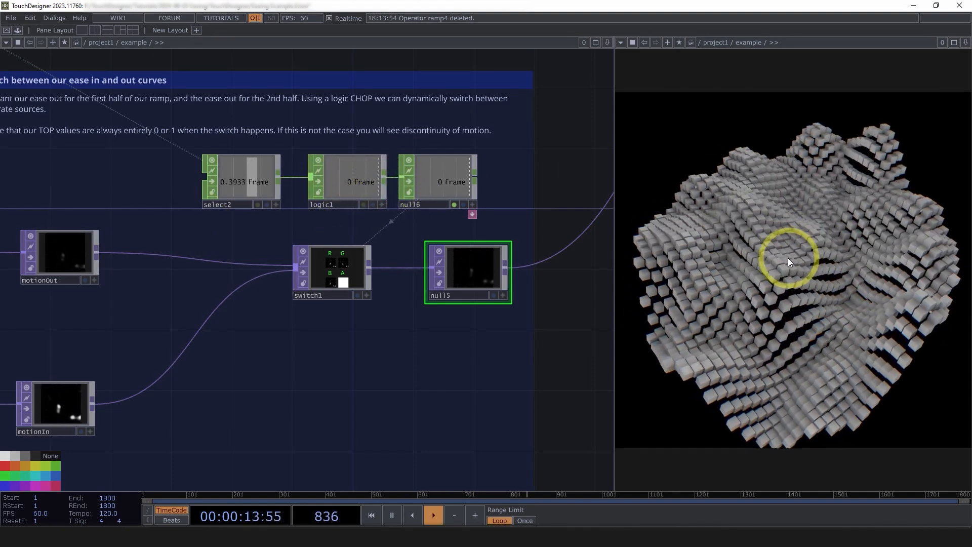
{"action": "left_click_drag", "start_coordinate": [267, 279], "coordinate": [419, 244]}
{"action": "scroll", "coordinate": [241, 246], "scroll_direction": "up", "scroll_amount": 4}
{"action": "scroll", "coordinate": [242, 248], "scroll_direction": "down", "scroll_amount": 2}
{"action": "key", "text": "space"}
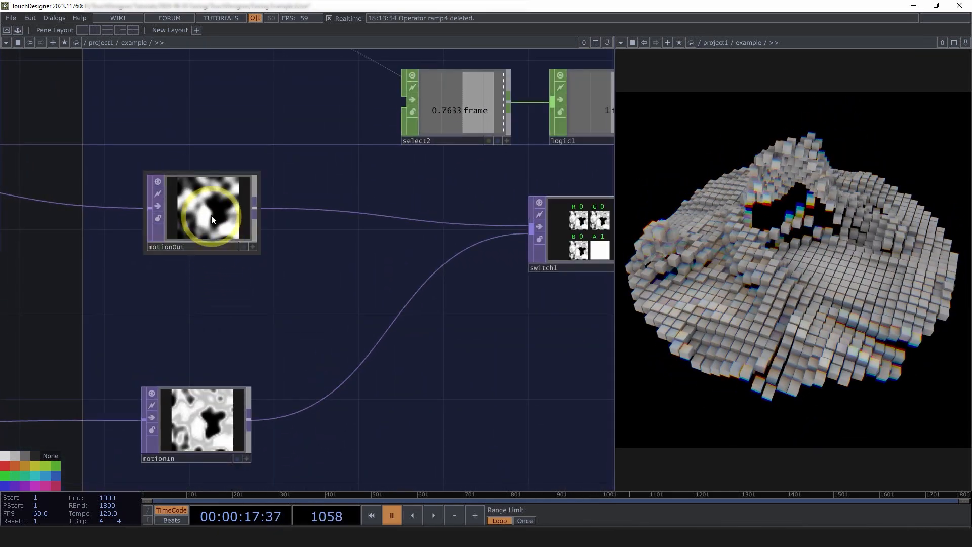
{"action": "left_click_drag", "start_coordinate": [428, 333], "coordinate": [255, 344]}
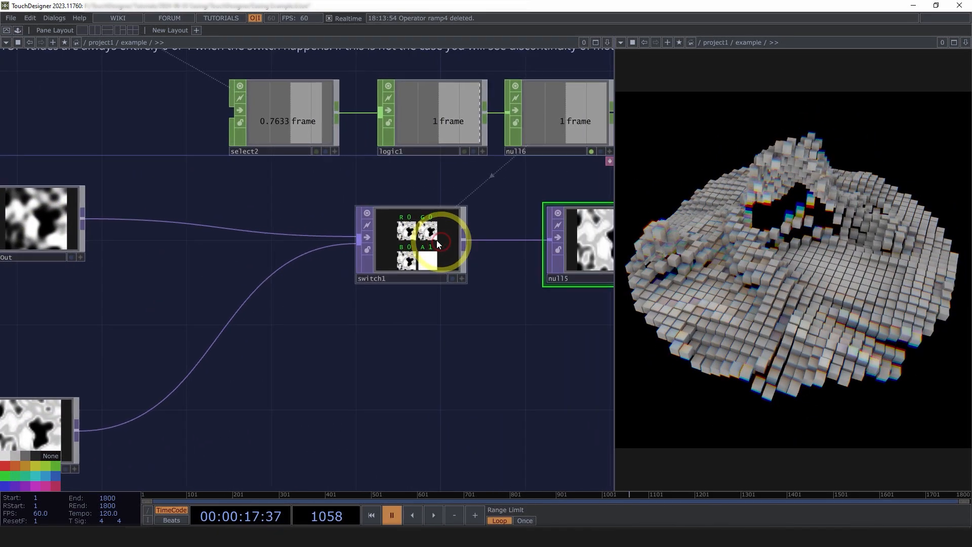
{"action": "scroll", "coordinate": [436, 240], "scroll_direction": "up", "scroll_amount": 4}
{"action": "scroll", "coordinate": [375, 271], "scroll_direction": "down", "scroll_amount": 6}
{"action": "key", "text": "space"}
{"action": "left_click_drag", "start_coordinate": [207, 312], "coordinate": [273, 306]}
{"action": "scroll", "coordinate": [200, 315], "scroll_direction": "up", "scroll_amount": 3}
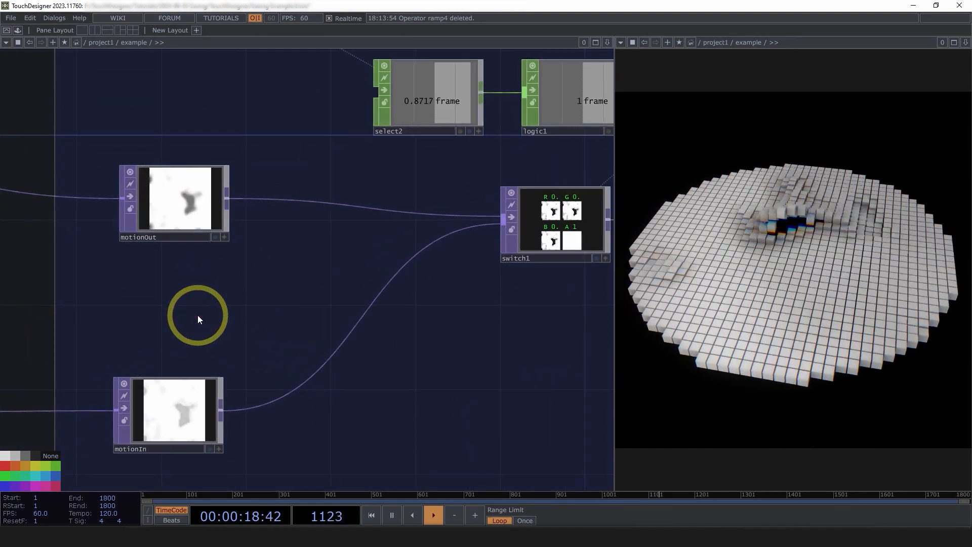
Pause at the loop's restart to check the motionOut and motionIn values at the switching moment, and resume playback.
{"action": "key", "text": "space"}
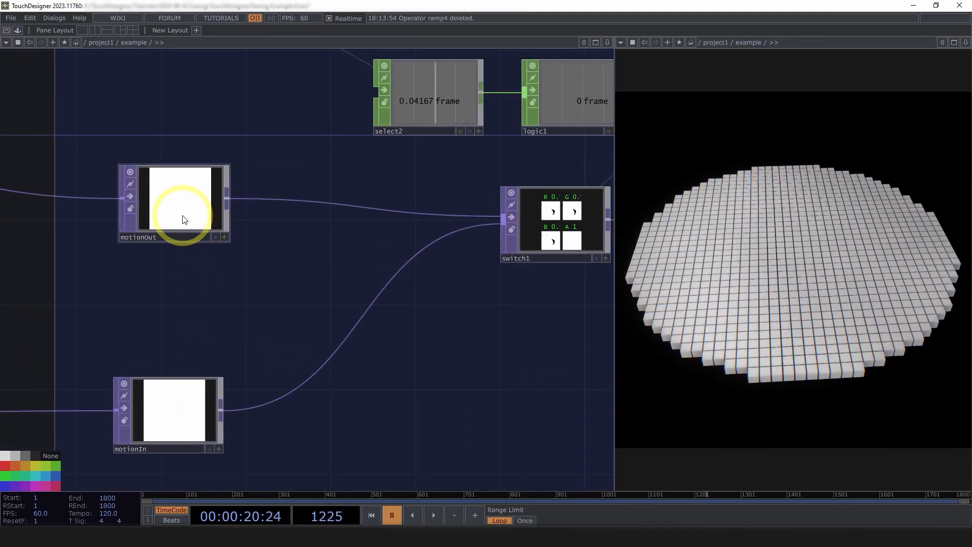
{"action": "scroll", "coordinate": [185, 219], "scroll_direction": "down", "scroll_amount": 2}
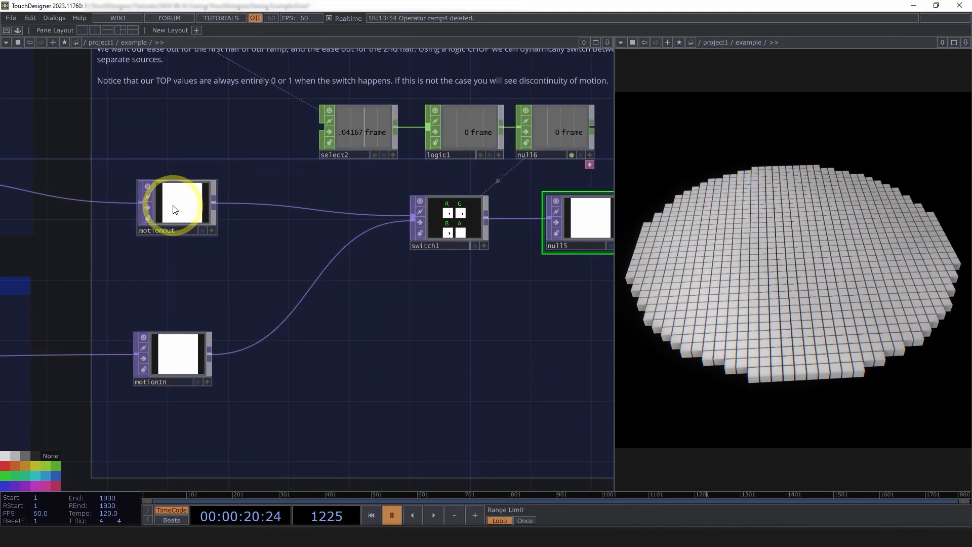
{"action": "scroll", "coordinate": [185, 204], "scroll_direction": "up", "scroll_amount": 3}
{"action": "key", "text": "space"}
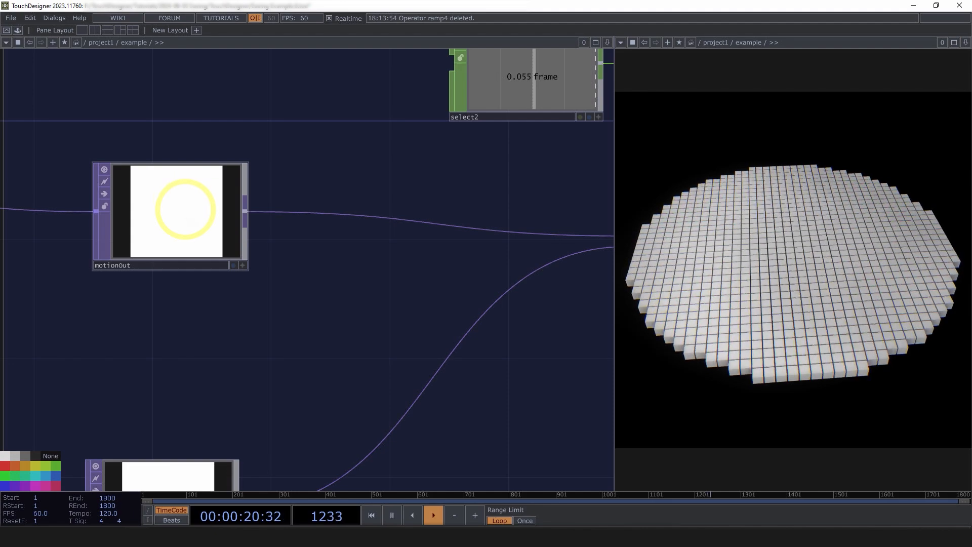
{"action": "scroll", "coordinate": [180, 209], "scroll_direction": "down", "scroll_amount": 3}
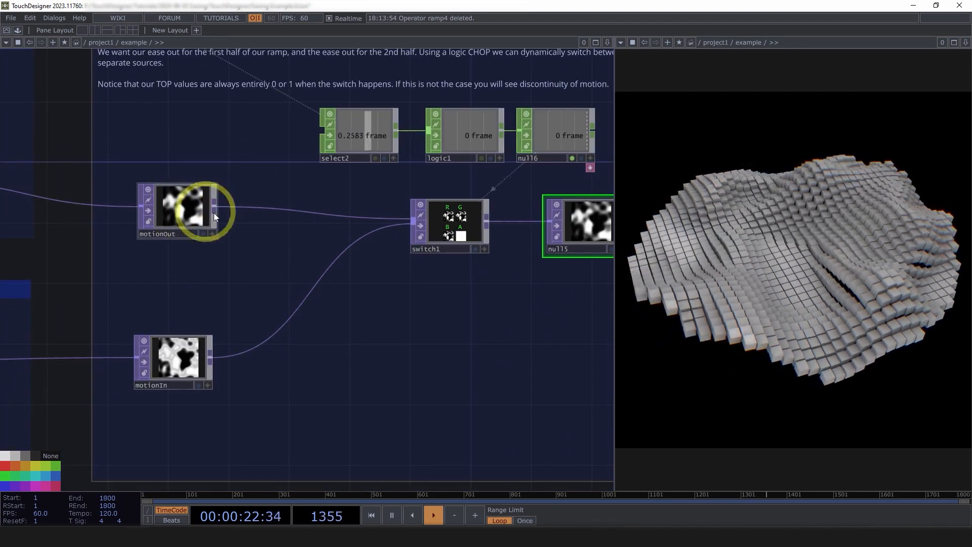
Show the parameters of select2 and logic1 to check the source channel and the switching bounds.
{"action": "left_click_drag", "start_coordinate": [448, 365], "coordinate": [283, 402]}
{"action": "scroll", "coordinate": [292, 211], "scroll_direction": "up", "scroll_amount": 3}
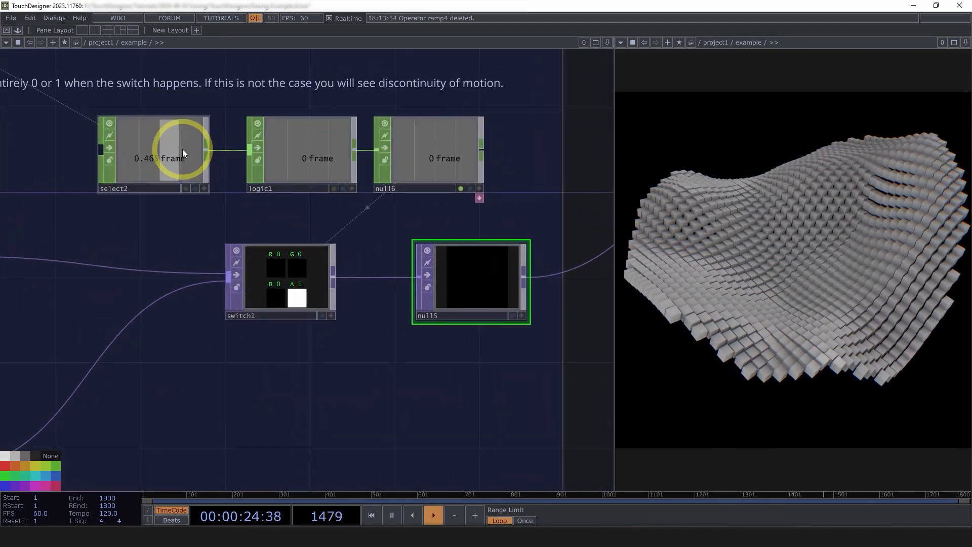
{"action": "scroll", "coordinate": [187, 160], "scroll_direction": "down", "scroll_amount": 1}
{"action": "left_click", "coordinate": [187, 159]}
{"action": "key", "text": "p"}
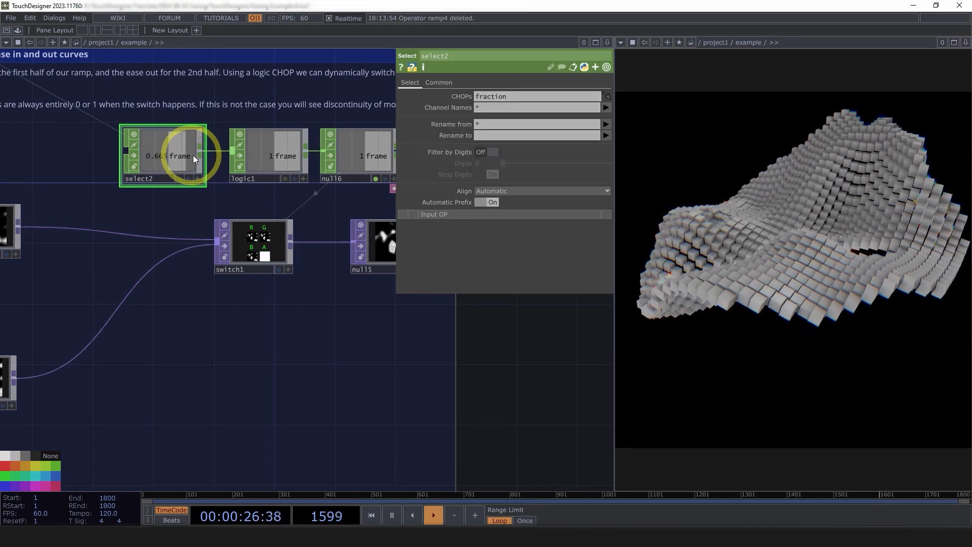
{"action": "left_click_drag", "start_coordinate": [236, 244], "coordinate": [236, 282]}
{"action": "left_click", "coordinate": [277, 190]}
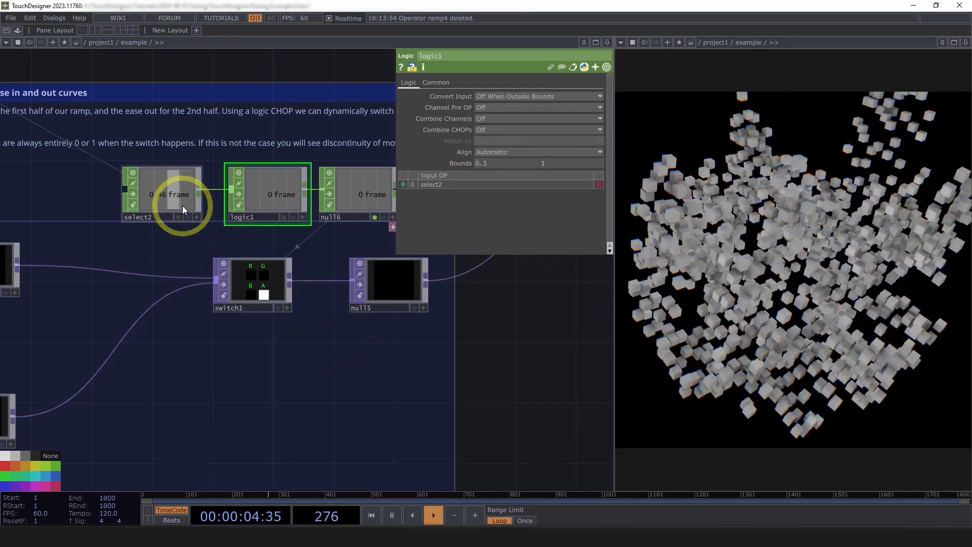
Trace the loop fraction back to select1, pattern1 and lookup2, and follow the network forward to the easing branches.
{"action": "left_click_drag", "start_coordinate": [252, 392], "coordinate": [444, 333]}
{"action": "scroll", "coordinate": [447, 331], "scroll_direction": "down", "scroll_amount": 8}
{"action": "scroll", "coordinate": [69, 361], "scroll_direction": "up", "scroll_amount": 10}
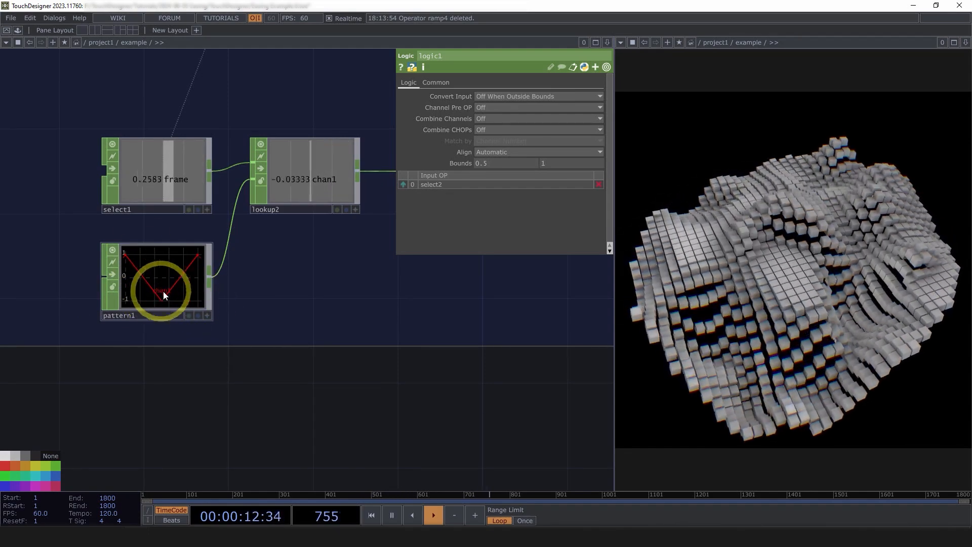
{"action": "left_click_drag", "start_coordinate": [440, 393], "coordinate": [187, 382]}
{"action": "scroll", "coordinate": [187, 382], "scroll_direction": "down", "scroll_amount": 8}
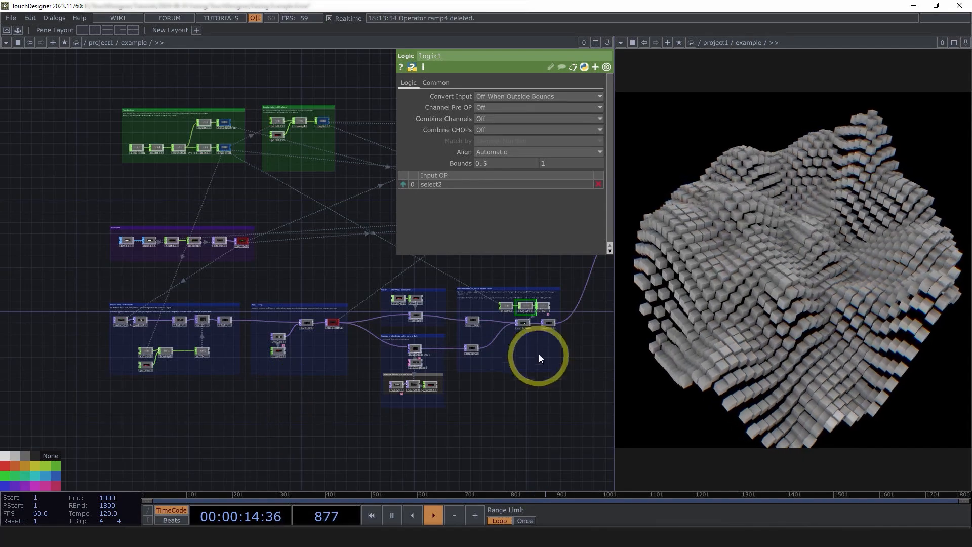
{"action": "scroll", "coordinate": [538, 344], "scroll_direction": "up", "scroll_amount": 5}
{"action": "scroll", "coordinate": [537, 325], "scroll_direction": "down", "scroll_amount": 8}
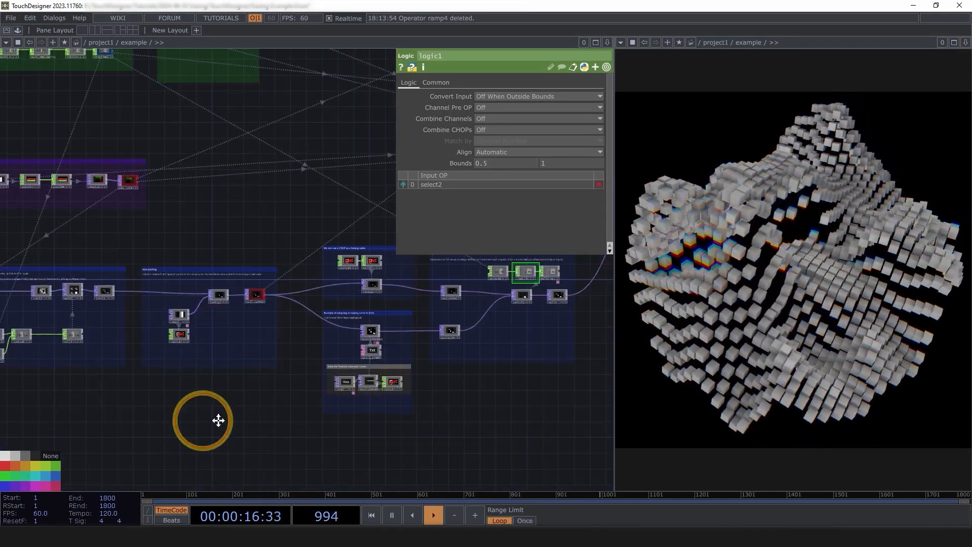
{"action": "scroll", "coordinate": [162, 347], "scroll_direction": "up", "scroll_amount": 6}
{"action": "scroll", "coordinate": [147, 329], "scroll_direction": "up", "scroll_amount": 3}
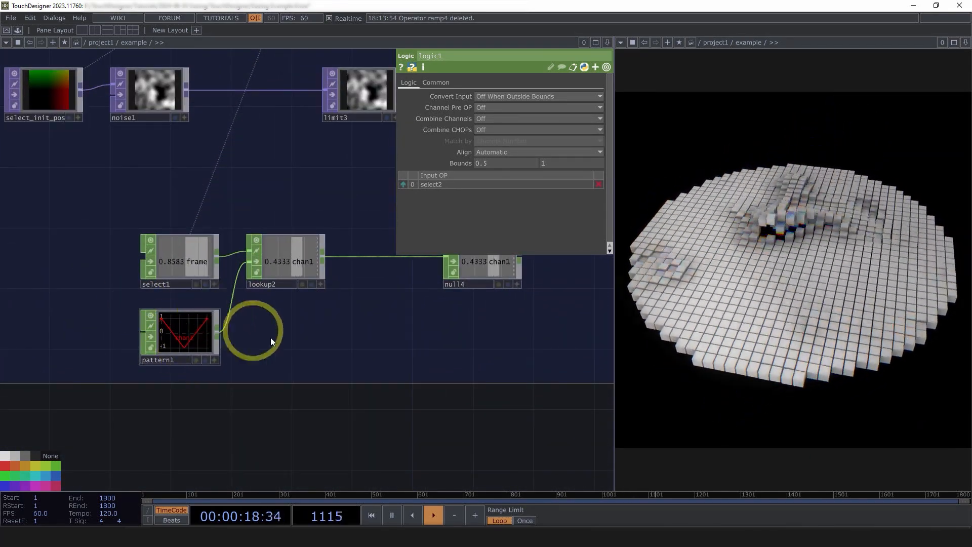
{"action": "scroll", "coordinate": [83, 419], "scroll_direction": "down", "scroll_amount": 8}
{"action": "scroll", "coordinate": [303, 379], "scroll_direction": "up", "scroll_amount": 5}
{"action": "scroll", "coordinate": [303, 379], "scroll_direction": "up", "scroll_amount": 3}
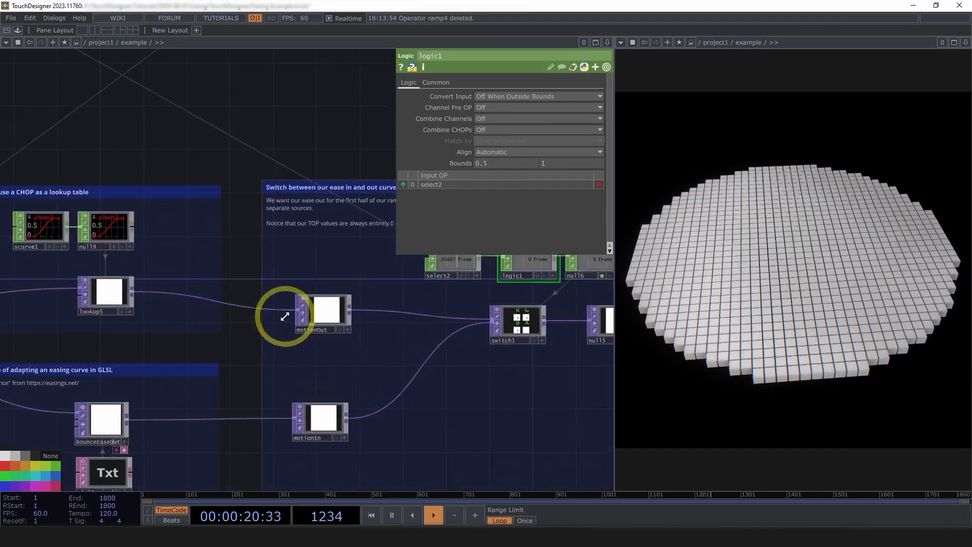
Review the switching section where motionOut and motionIn feed switch1 under the control of logic1.
{"action": "left_click_drag", "start_coordinate": [521, 404], "coordinate": [231, 399]}
{"action": "scroll", "coordinate": [202, 394], "scroll_direction": "down", "scroll_amount": 2}
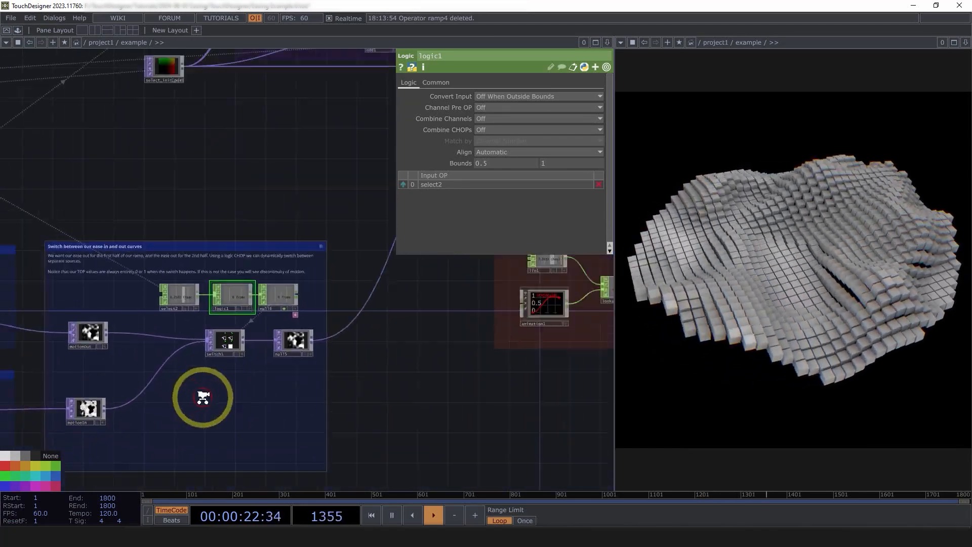
{"action": "scroll", "coordinate": [202, 390], "scroll_direction": "up", "scroll_amount": 3}
{"action": "scroll", "coordinate": [202, 386], "scroll_direction": "down", "scroll_amount": 2}
{"action": "scroll", "coordinate": [201, 385], "scroll_direction": "up", "scroll_amount": 1}
{"action": "left_click_drag", "start_coordinate": [460, 378], "coordinate": [532, 345]}
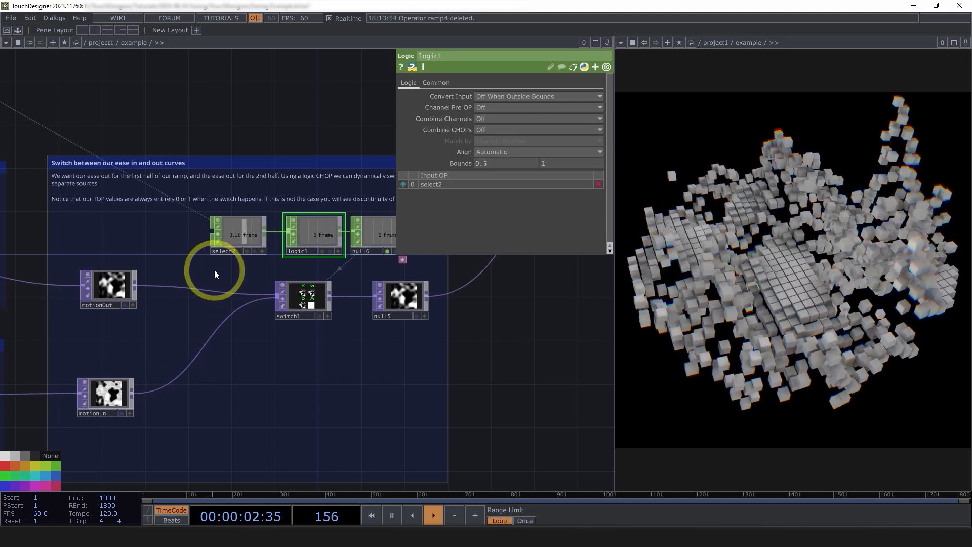
Show the parameters of matte1 in the Blend Pos section and check its Matte Channel options, keeping Red.
{"action": "scroll", "coordinate": [214, 269], "scroll_direction": "down", "scroll_amount": 6}
{"action": "left_click_drag", "start_coordinate": [414, 402], "coordinate": [340, 411]}
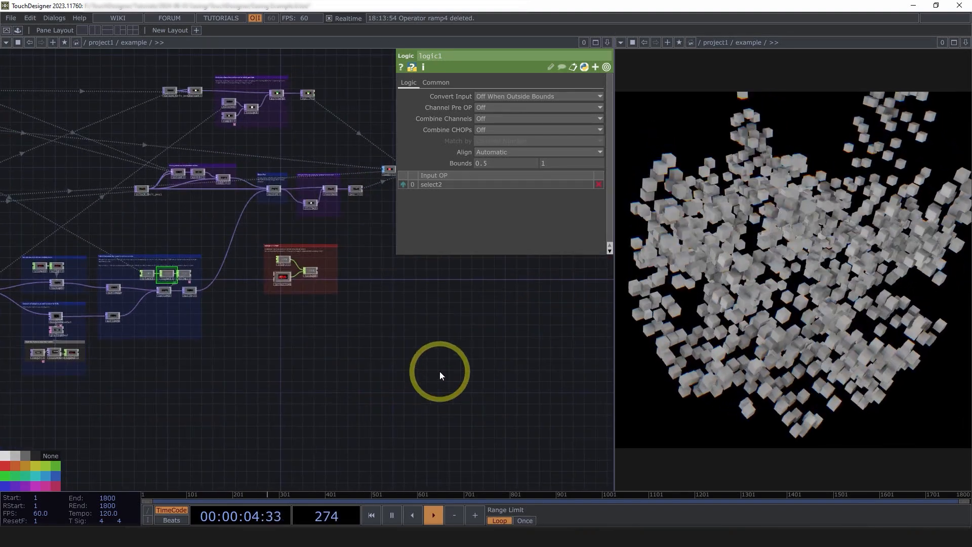
{"action": "scroll", "coordinate": [268, 185], "scroll_direction": "up", "scroll_amount": 10}
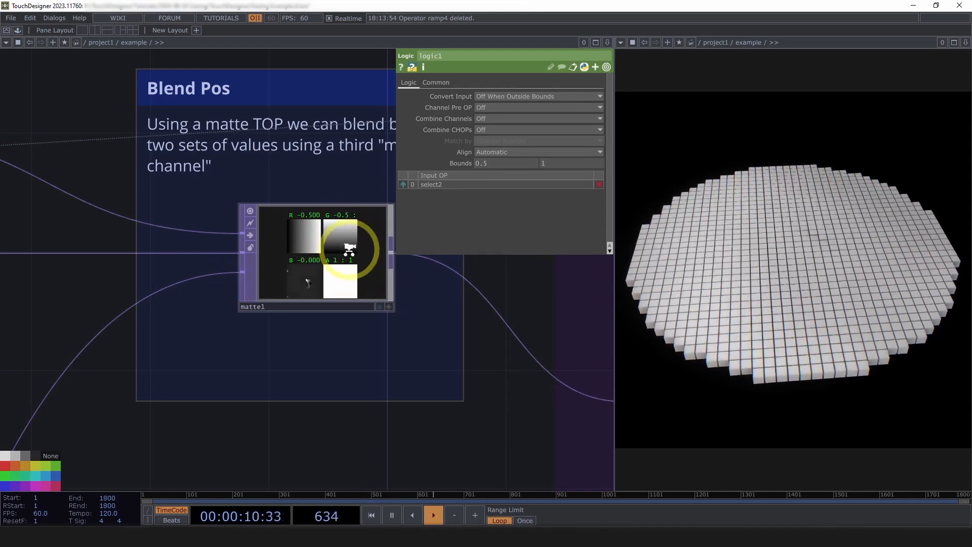
{"action": "scroll", "coordinate": [349, 251], "scroll_direction": "up", "scroll_amount": 3}
{"action": "scroll", "coordinate": [348, 249], "scroll_direction": "down", "scroll_amount": 3}
{"action": "left_click", "coordinate": [381, 212]}
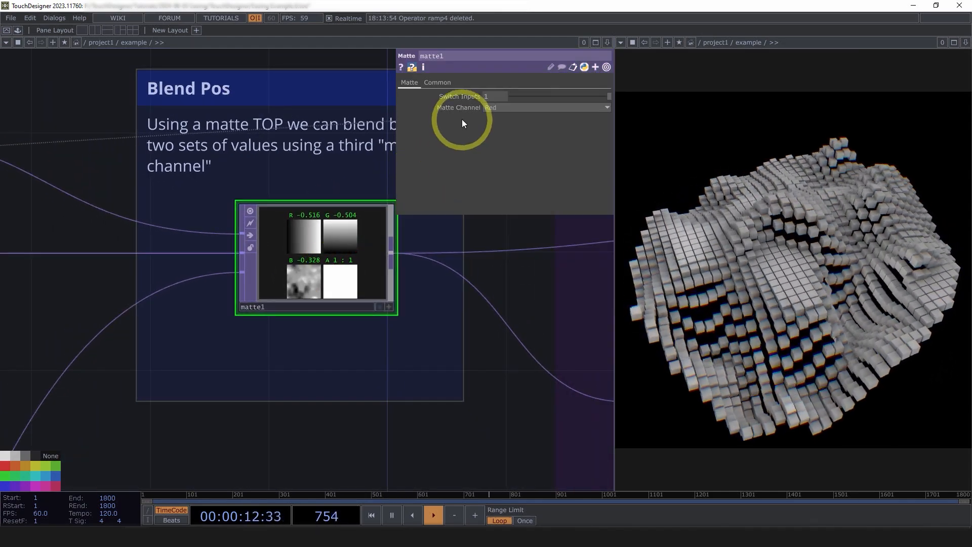
{"action": "left_click", "coordinate": [488, 109]}
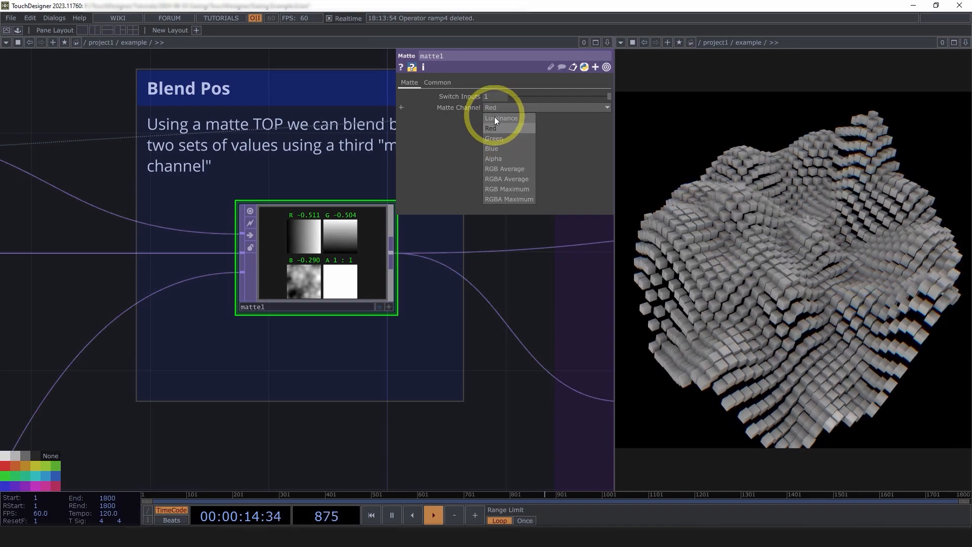
{"action": "left_click", "coordinate": [499, 129]}
{"action": "scroll", "coordinate": [260, 223], "scroll_direction": "down", "scroll_amount": 5}
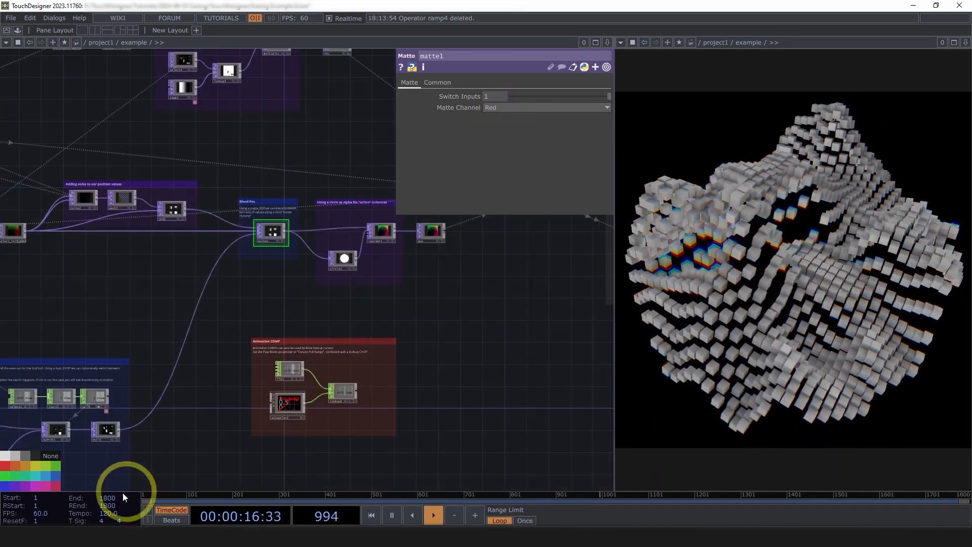
Split the null5 viewer into separate RGBA channels to examine the blend values, and return it to the combined view.
{"action": "scroll", "coordinate": [150, 319], "scroll_direction": "up", "scroll_amount": 5}
{"action": "scroll", "coordinate": [150, 319], "scroll_direction": "up", "scroll_amount": 2}
{"action": "left_click", "coordinate": [193, 271]}
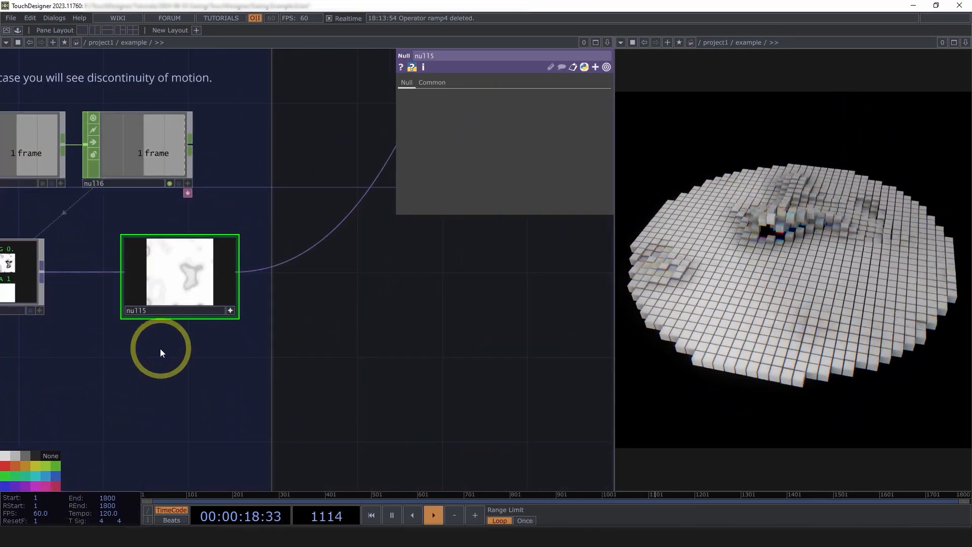
{"action": "key", "text": "s"}
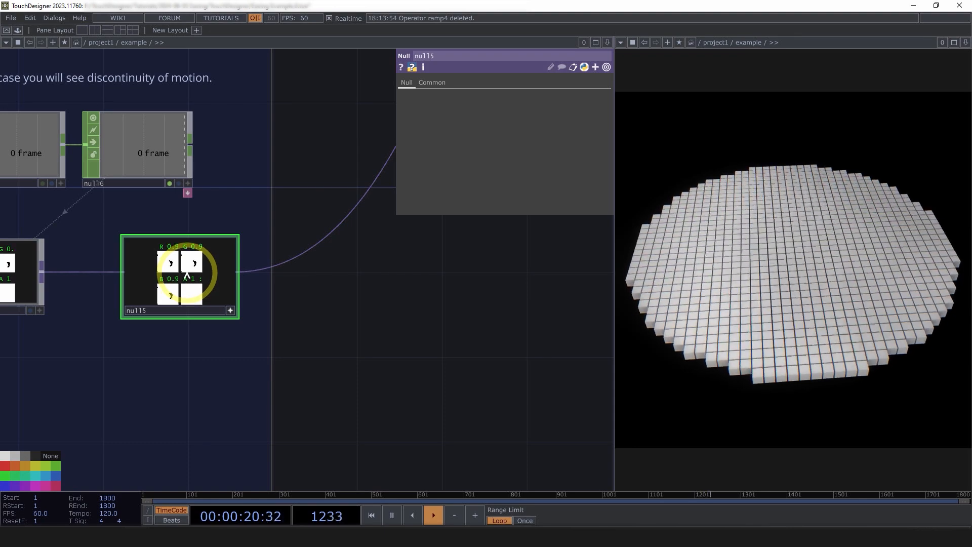
{"action": "scroll", "coordinate": [187, 274], "scroll_direction": "up", "scroll_amount": 4}
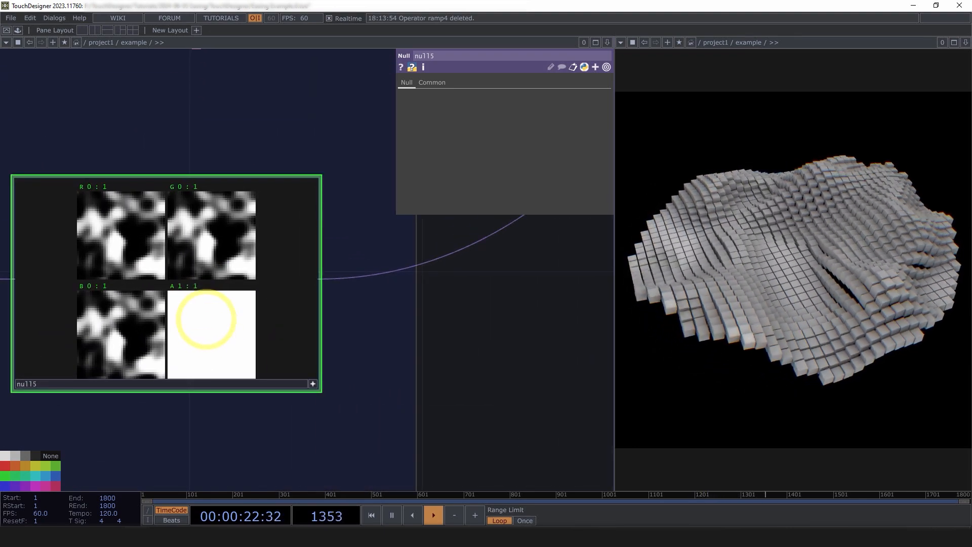
{"action": "key", "text": "s"}
{"action": "scroll", "coordinate": [313, 373], "scroll_direction": "down", "scroll_amount": 5}
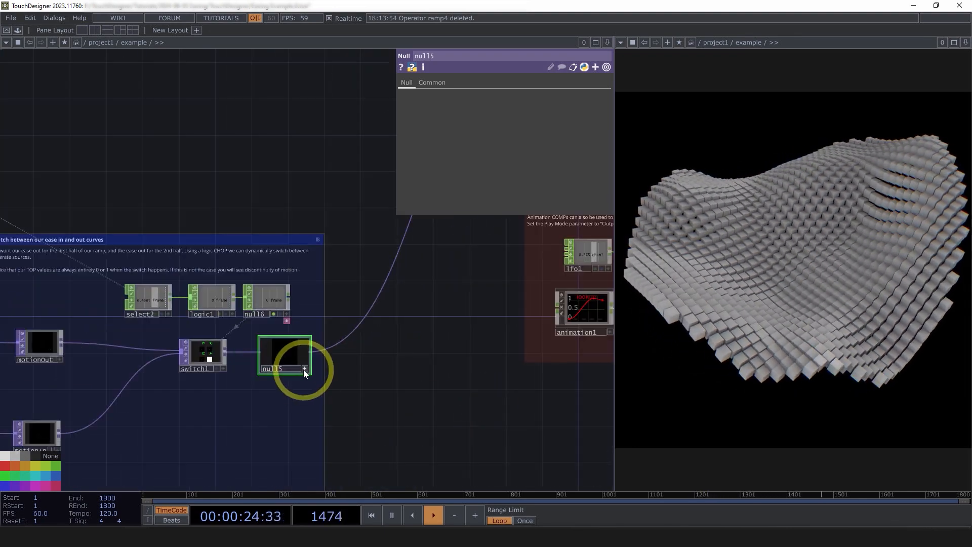
Show the parameters of circle2 and briefly bypass it to compare the grid with and without the circular alpha.
{"action": "left_click_drag", "start_coordinate": [177, 373], "coordinate": [55, 376]}
{"action": "scroll", "coordinate": [55, 375], "scroll_direction": "down", "scroll_amount": 5}
{"action": "scroll", "coordinate": [240, 275], "scroll_direction": "up", "scroll_amount": 4}
{"action": "scroll", "coordinate": [194, 243], "scroll_direction": "up", "scroll_amount": 2}
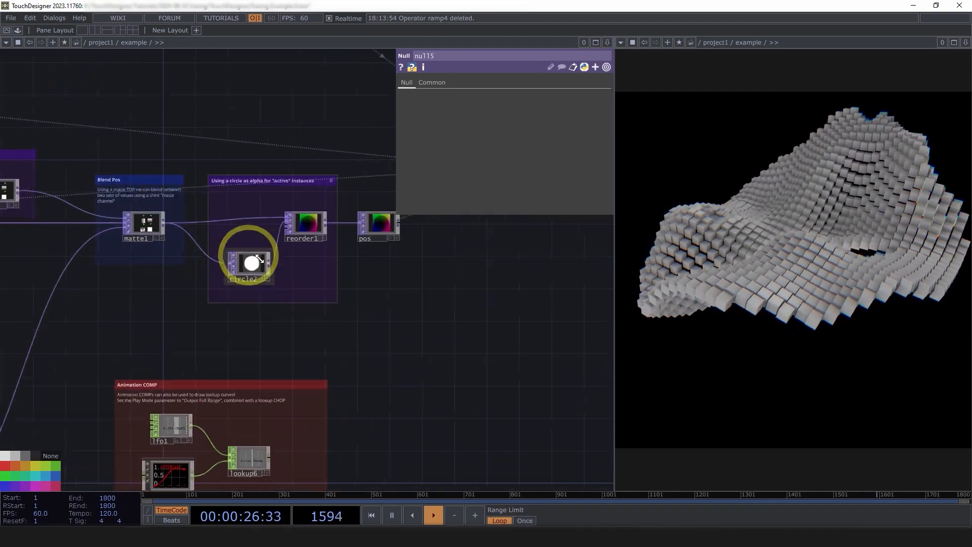
{"action": "scroll", "coordinate": [287, 247], "scroll_direction": "up", "scroll_amount": 4}
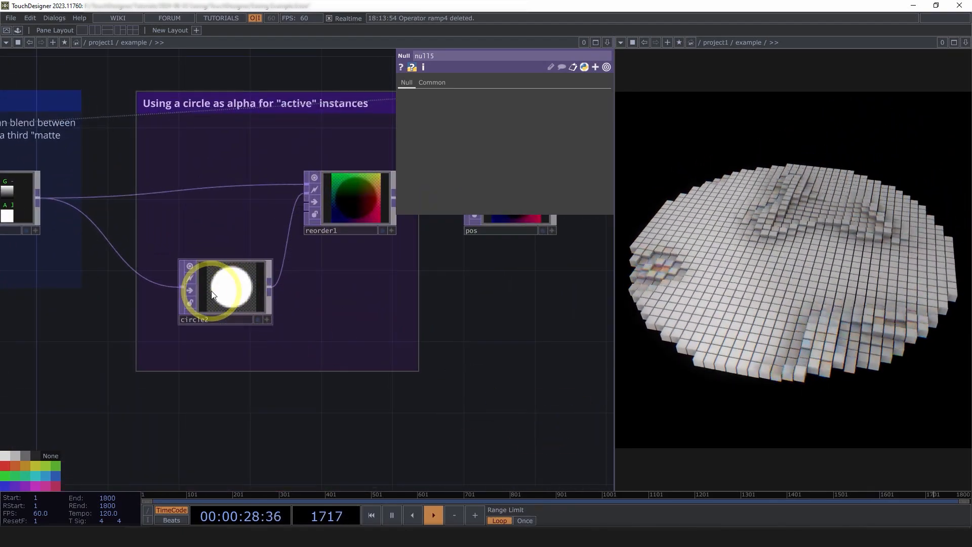
{"action": "left_click", "coordinate": [211, 291]}
{"action": "left_click", "coordinate": [192, 287]}
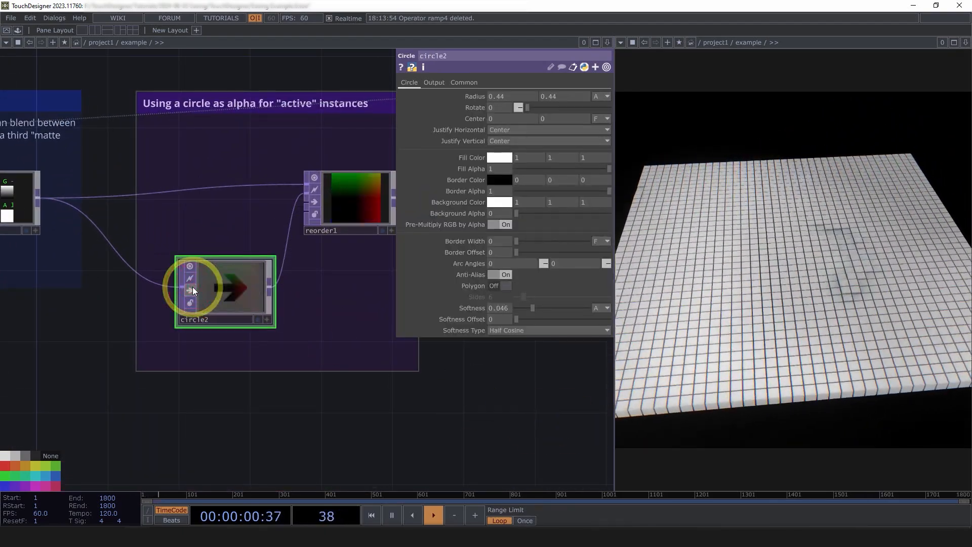
{"action": "left_click", "coordinate": [193, 287]}
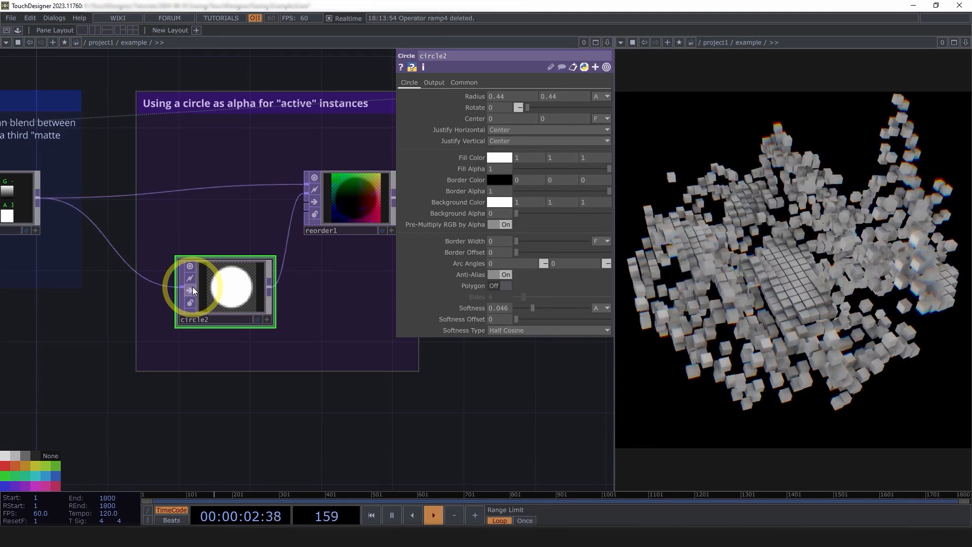
Show the Instance parameters of geo1 to check which channel drives Active.
{"action": "left_click_drag", "start_coordinate": [456, 438], "coordinate": [198, 412]}
{"action": "scroll", "coordinate": [298, 443], "scroll_direction": "down", "scroll_amount": 5}
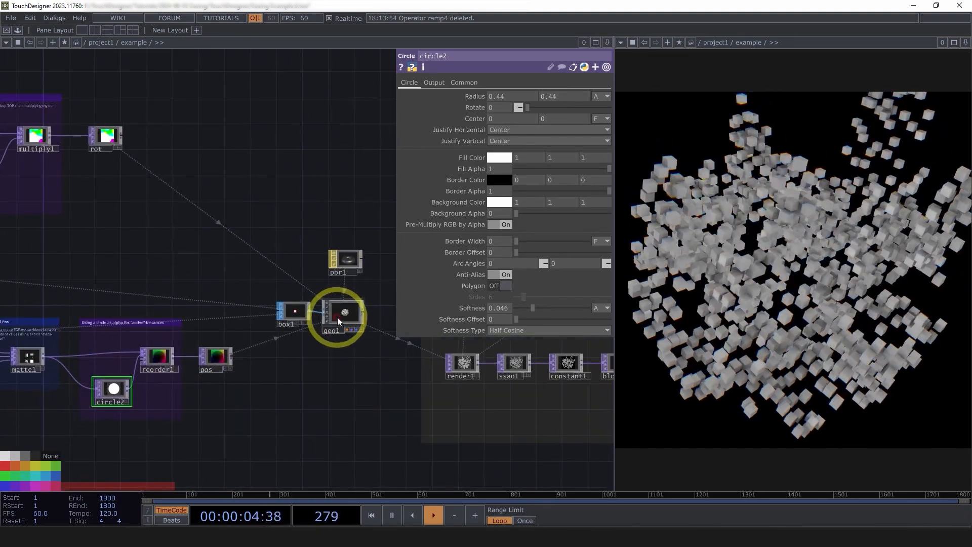
{"action": "left_click", "coordinate": [338, 317]}
{"action": "left_click", "coordinate": [439, 81]}
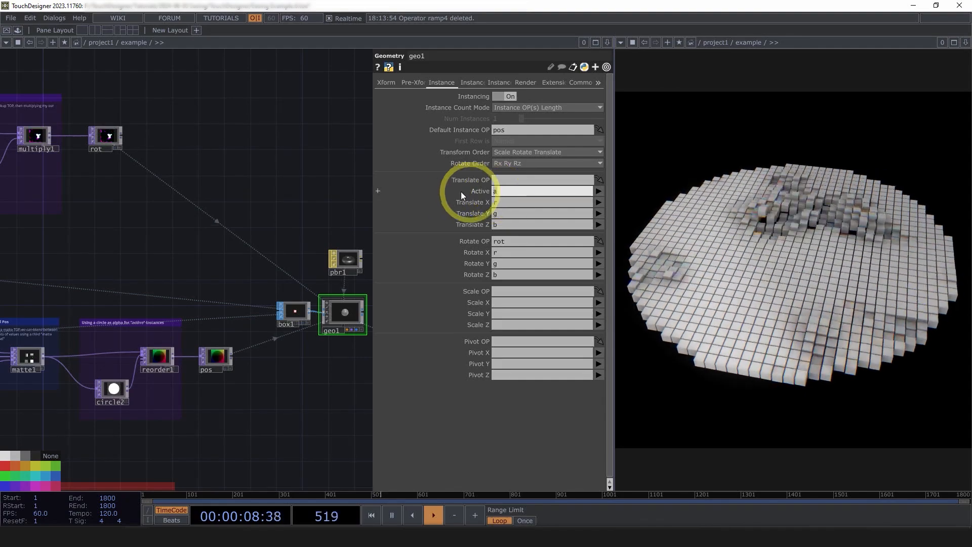
Go to the Animation COMP section, show the parameters of animation1 and expand its Play Mode parameter.
{"action": "scroll", "coordinate": [265, 206], "scroll_direction": "down", "scroll_amount": 5}
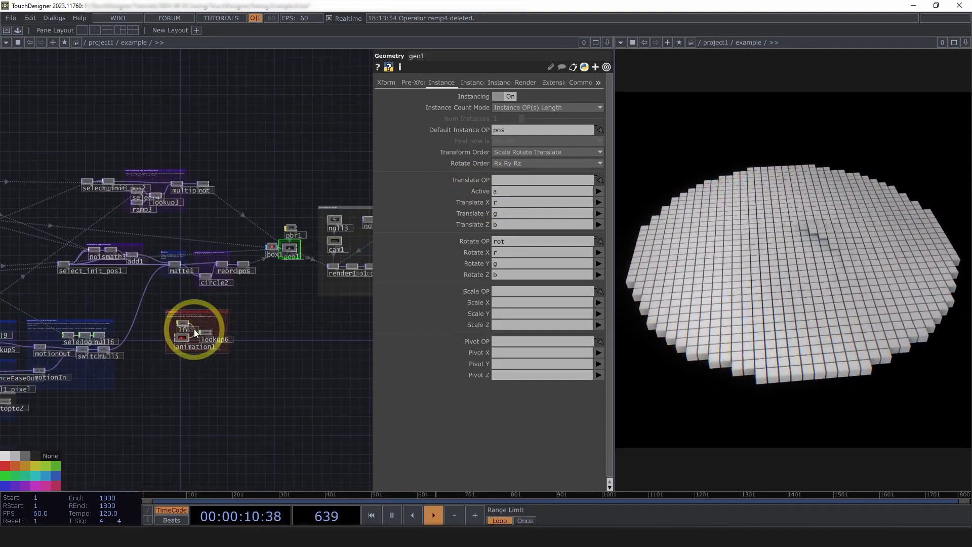
{"action": "scroll", "coordinate": [194, 331], "scroll_direction": "up", "scroll_amount": 3}
{"action": "scroll", "coordinate": [188, 349], "scroll_direction": "up", "scroll_amount": 2}
{"action": "key", "text": "p"}
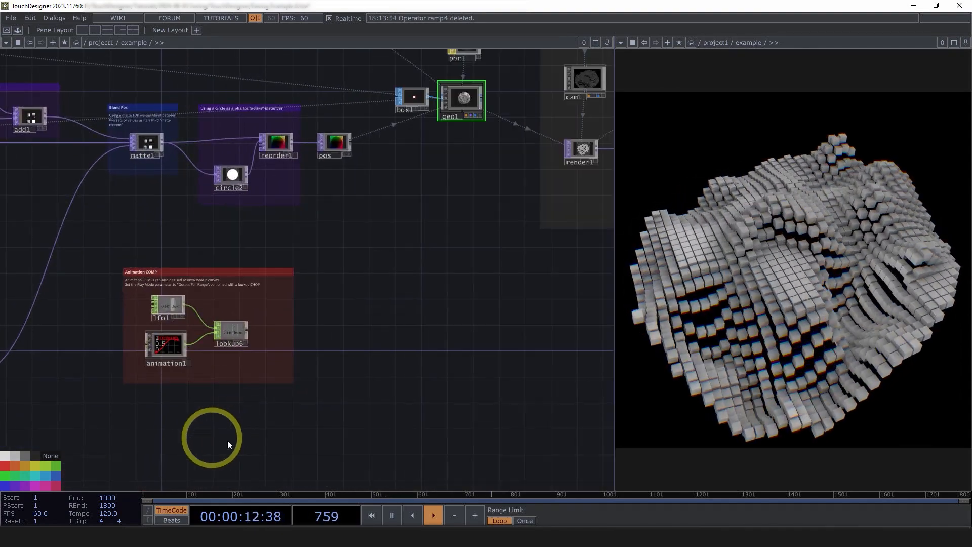
{"action": "scroll", "coordinate": [198, 347], "scroll_direction": "up", "scroll_amount": 3}
{"action": "left_click_drag", "start_coordinate": [198, 347], "coordinate": [259, 353]}
{"action": "scroll", "coordinate": [202, 358], "scroll_direction": "up", "scroll_amount": 3}
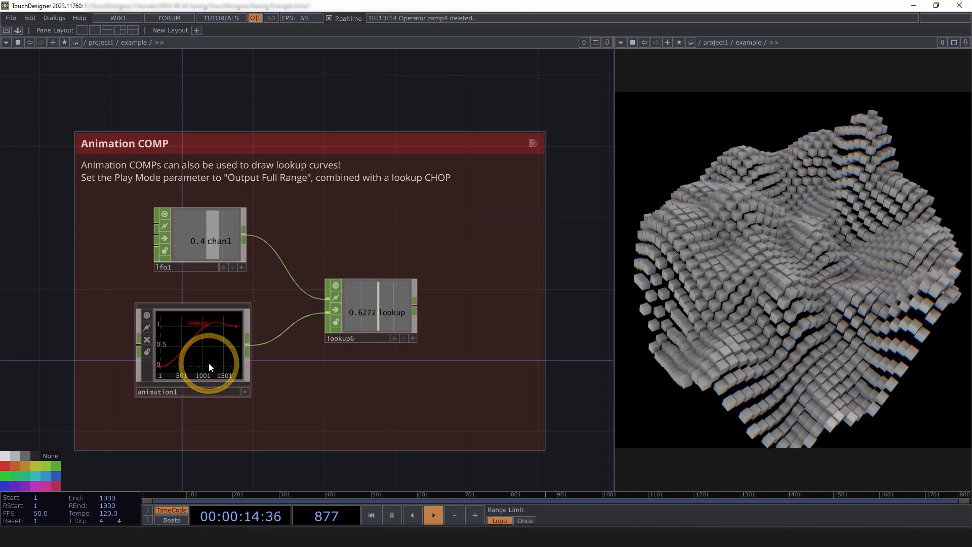
{"action": "left_click", "coordinate": [208, 363]}
{"action": "key", "text": "p"}
{"action": "left_click", "coordinate": [393, 51]}
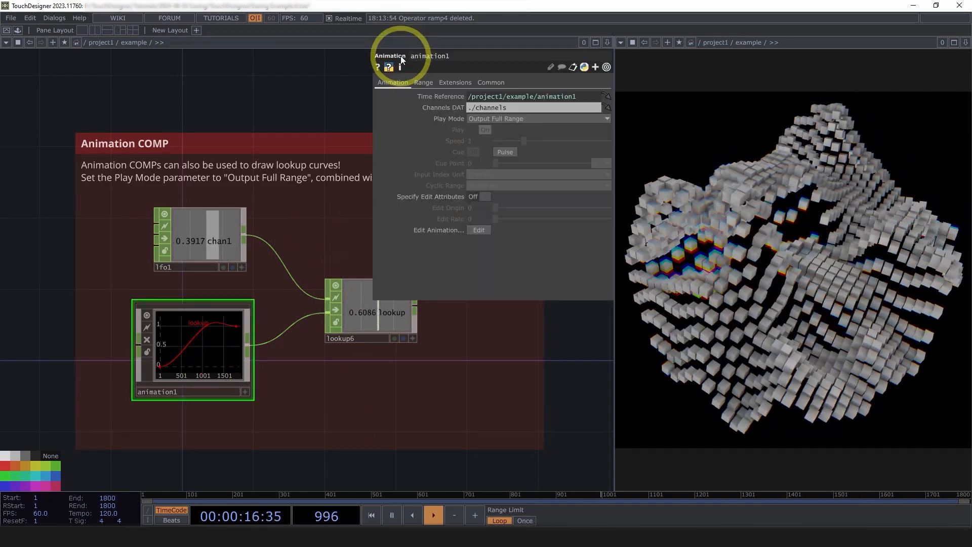
{"action": "scroll", "coordinate": [187, 354], "scroll_direction": "up", "scroll_amount": 3}
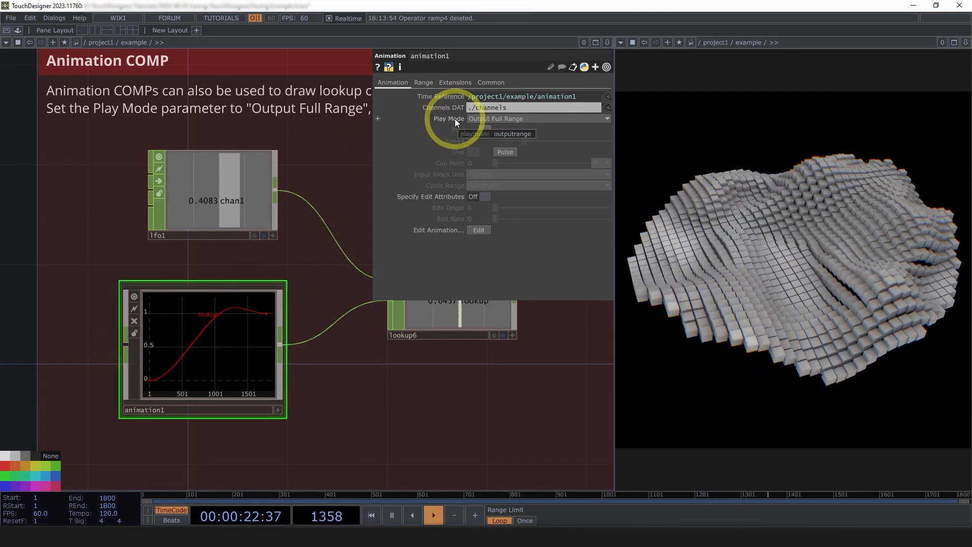
{"action": "left_click", "coordinate": [456, 118]}
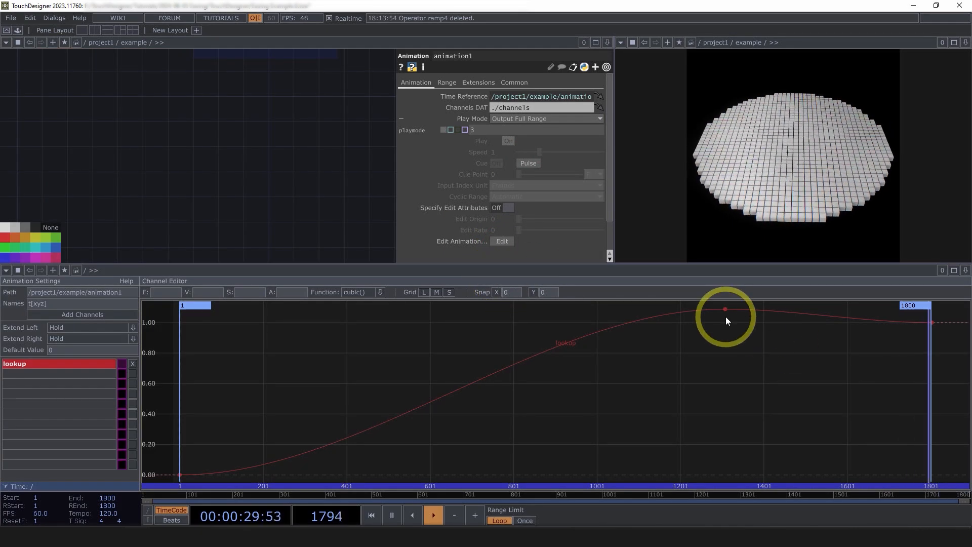
Select the peak keyframe of the lookup curve in the channel editor to inspect it, and close the editor pane.
{"action": "left_click", "coordinate": [726, 309]}
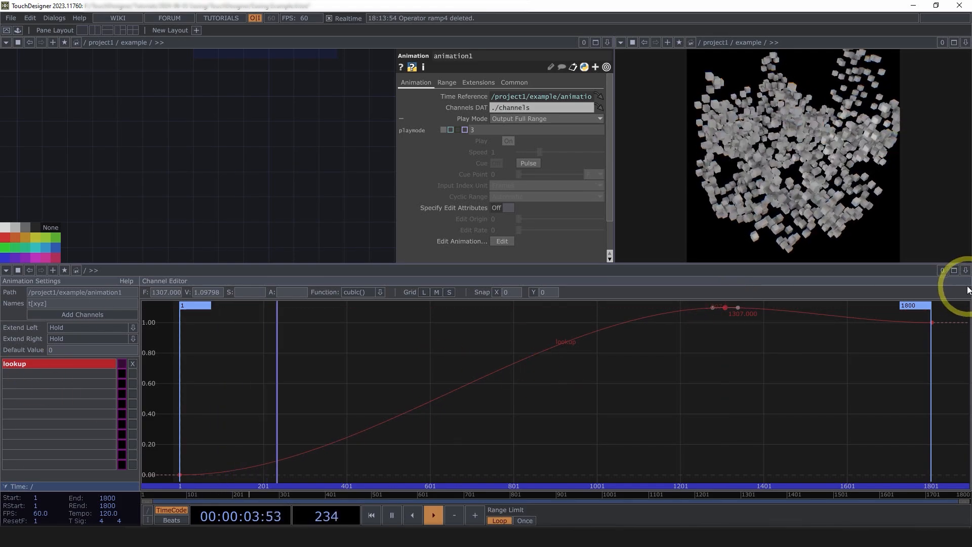
{"action": "left_click", "coordinate": [966, 270]}
{"action": "left_click", "coordinate": [888, 340]}
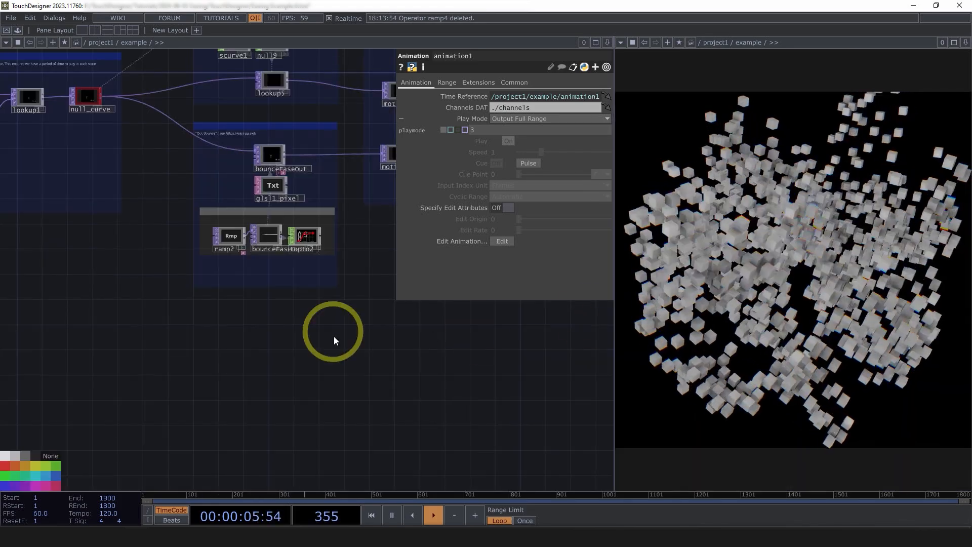
Insert a Null CHOP between the output of animation1 and lookup6.
{"action": "left_click_drag", "start_coordinate": [334, 336], "coordinate": [99, 461]}
{"action": "left_click_drag", "start_coordinate": [372, 417], "coordinate": [21, 471]}
{"action": "scroll", "coordinate": [163, 278], "scroll_direction": "up", "scroll_amount": 5}
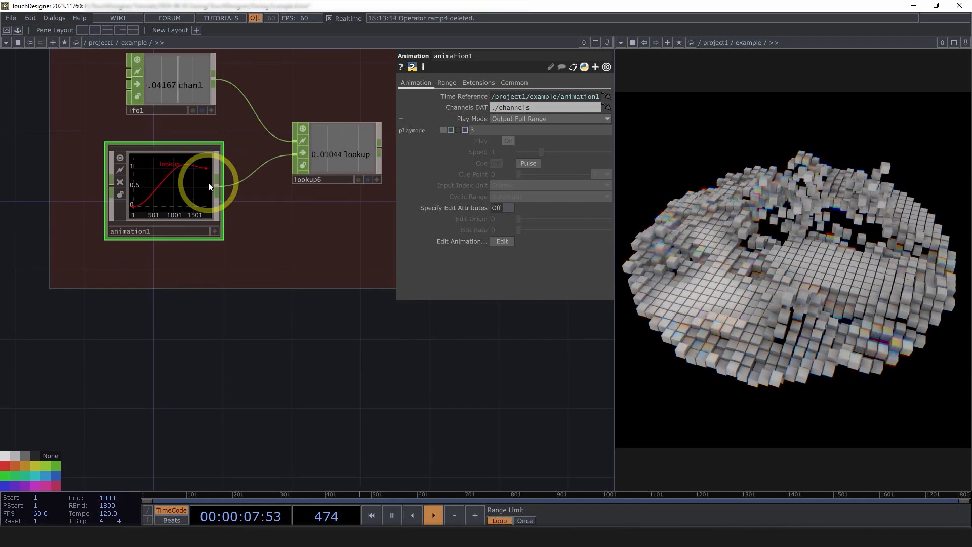
{"action": "right_click", "coordinate": [218, 183]}
{"action": "left_click", "coordinate": [221, 157]}
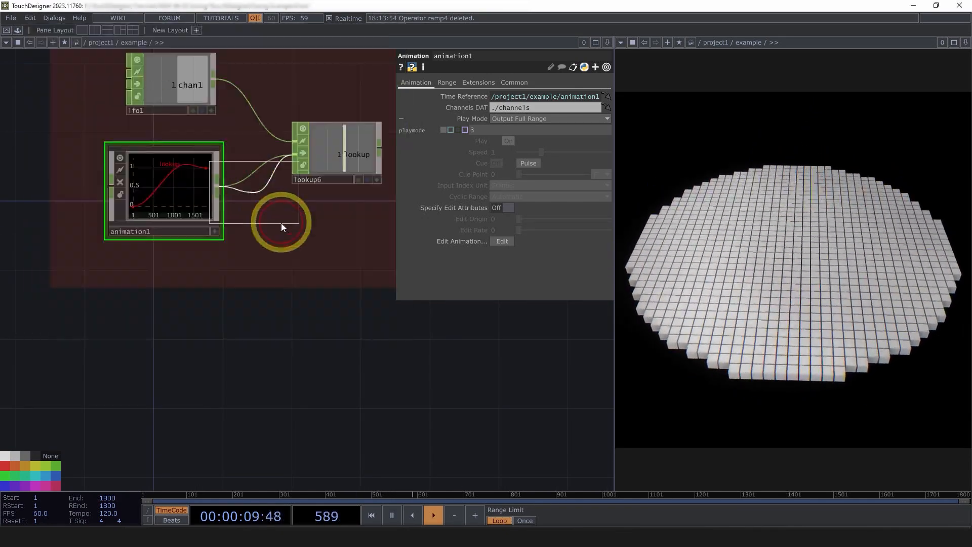
{"action": "left_click", "coordinate": [229, 233]}
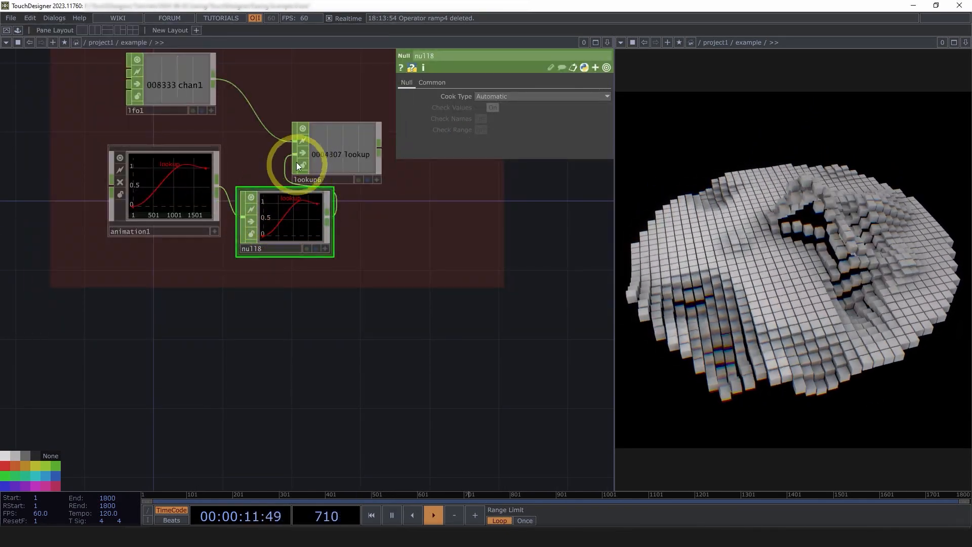
Reconnect animation1 directly to lookup6 and delete the inserted null.
{"action": "left_click_drag", "start_coordinate": [296, 153], "coordinate": [217, 185]}
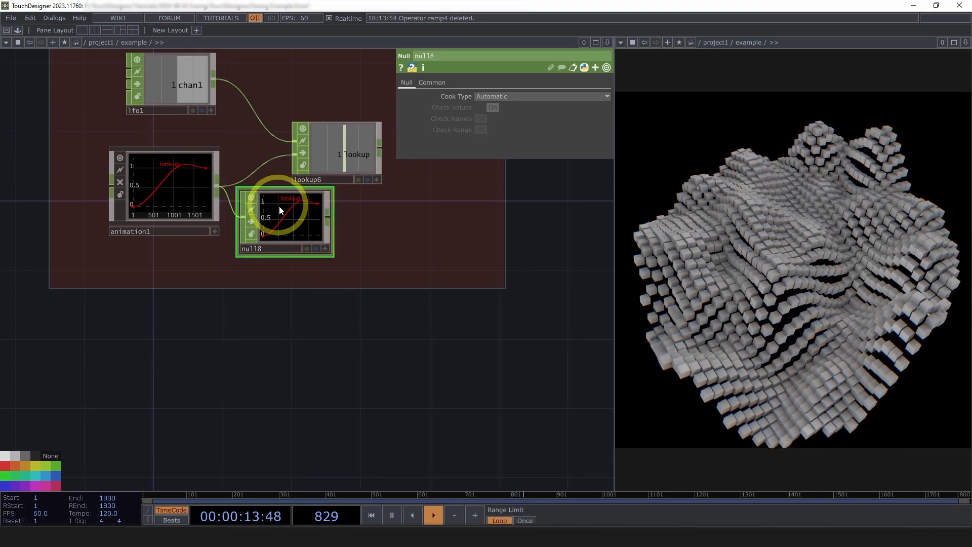
{"action": "left_click", "coordinate": [280, 222]}
{"action": "key", "text": "Delete"}
Show the parameters of lookup6 and review how lfo1 and animation1 feed it.
{"action": "left_click_drag", "start_coordinate": [303, 395], "coordinate": [308, 471]}
{"action": "left_click", "coordinate": [336, 223]}
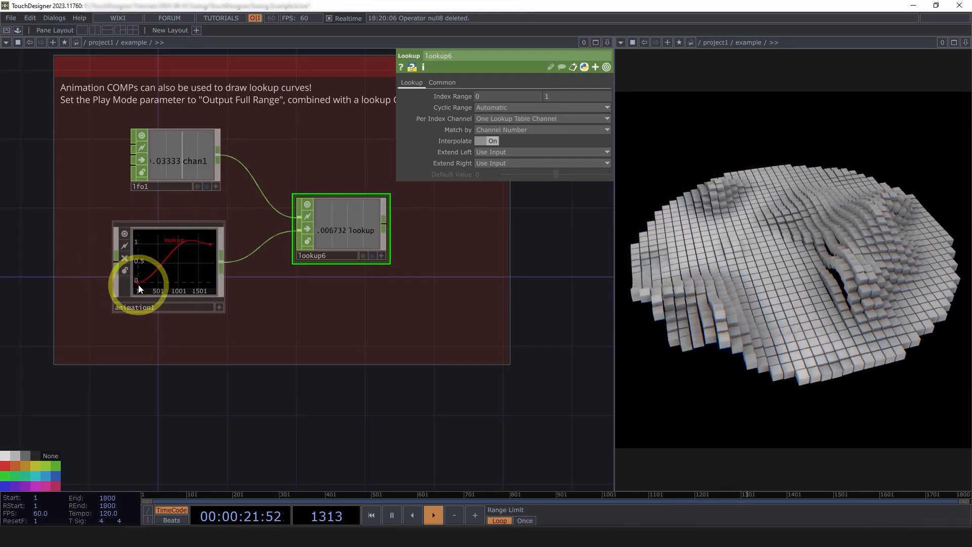
{"action": "left_click_drag", "start_coordinate": [185, 415], "coordinate": [273, 393]}
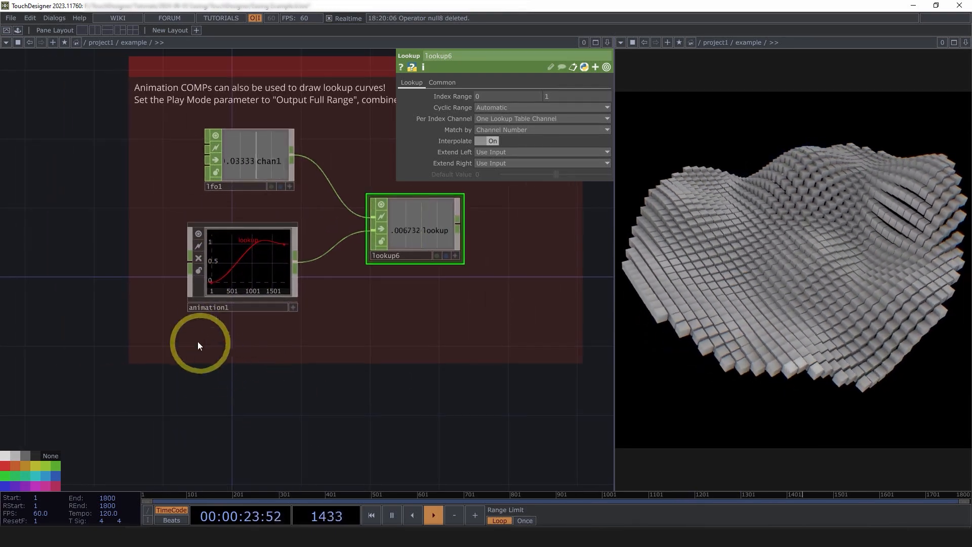
{"action": "scroll", "coordinate": [213, 319], "scroll_direction": "up", "scroll_amount": 2}
{"action": "scroll", "coordinate": [260, 294], "scroll_direction": "down", "scroll_amount": 2}
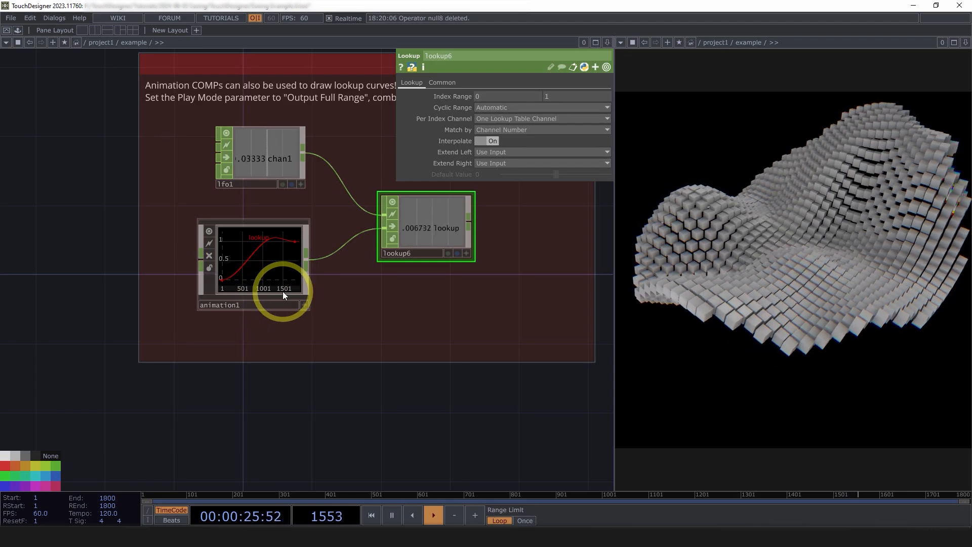
Review the geometry and rendering section, checking the material parameters of pbr1 and the Instance parameters of geo1.
{"action": "scroll", "coordinate": [268, 355], "scroll_direction": "down", "scroll_amount": 5}
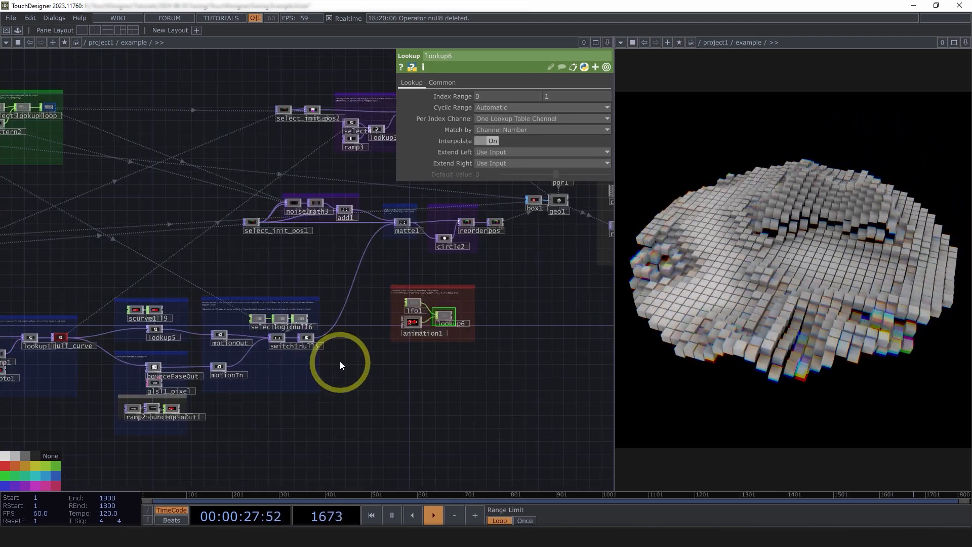
{"action": "left_click_drag", "start_coordinate": [543, 286], "coordinate": [385, 349]}
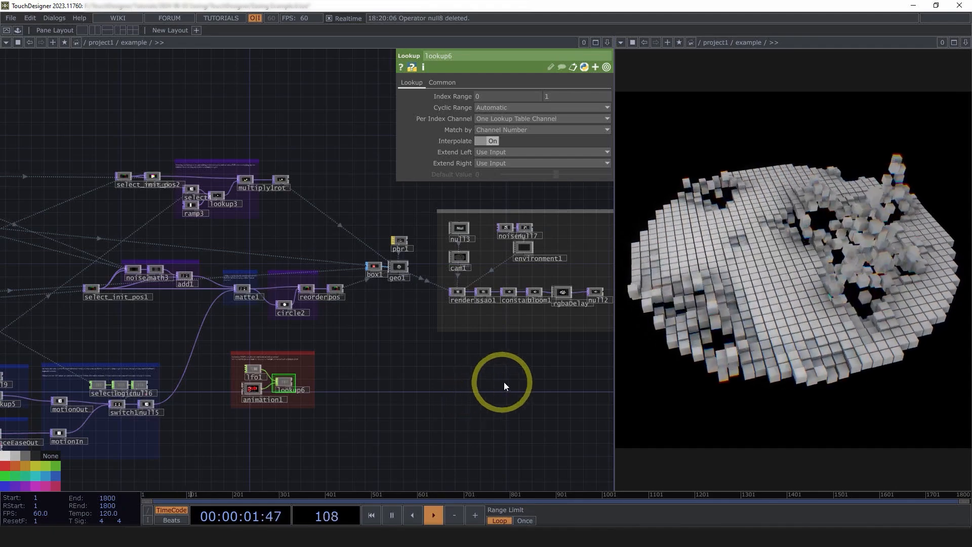
{"action": "scroll", "coordinate": [489, 385], "scroll_direction": "up", "scroll_amount": 5}
{"action": "scroll", "coordinate": [357, 300], "scroll_direction": "up", "scroll_amount": 3}
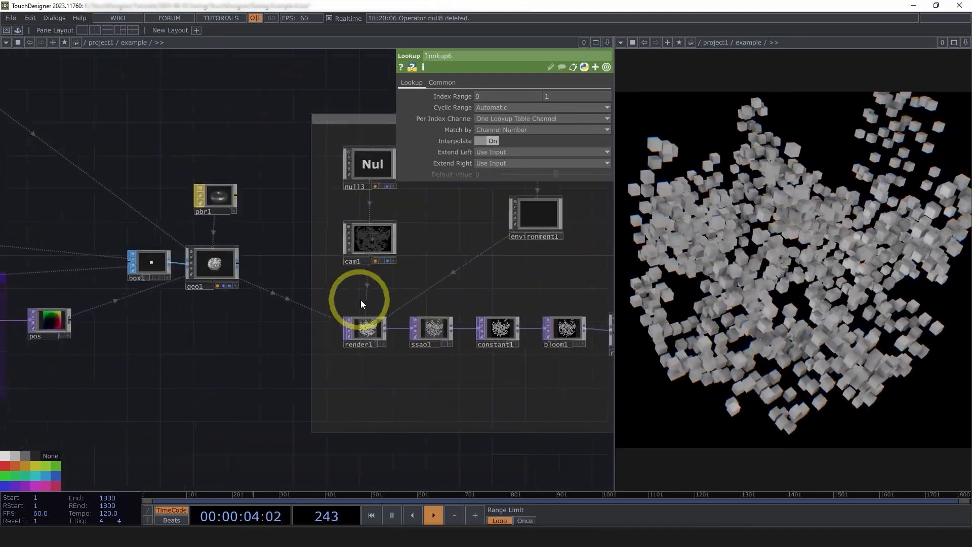
{"action": "left_click_drag", "start_coordinate": [248, 349], "coordinate": [91, 148]}
{"action": "scroll", "coordinate": [175, 288], "scroll_direction": "up", "scroll_amount": 4}
{"action": "left_click", "coordinate": [195, 280]}
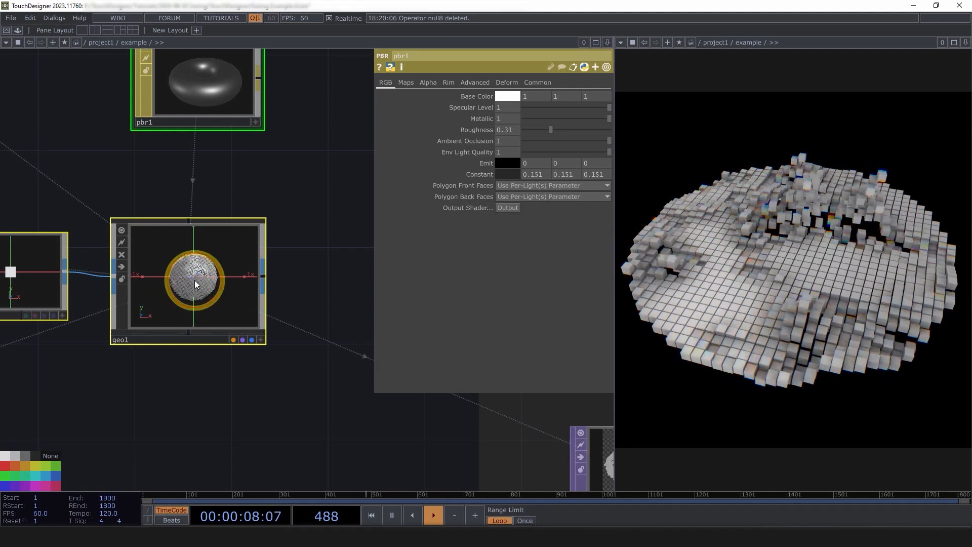
{"action": "scroll", "coordinate": [197, 288], "scroll_direction": "down", "scroll_amount": 3}
{"action": "left_click", "coordinate": [530, 293]}
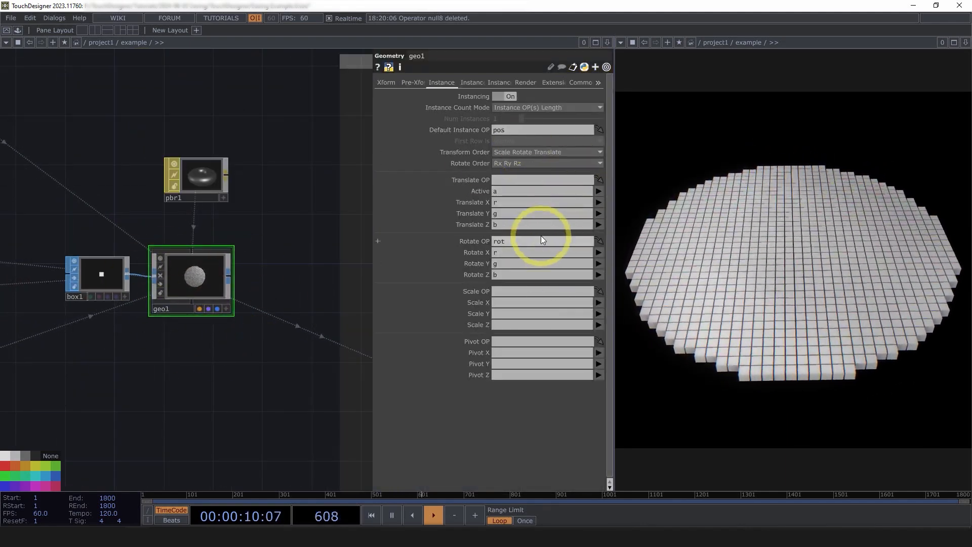
Review the pbr1 material parameters and the rendering section, from cam1 and environment1 through render1 and its effects to null2.
{"action": "left_click", "coordinate": [196, 175]}
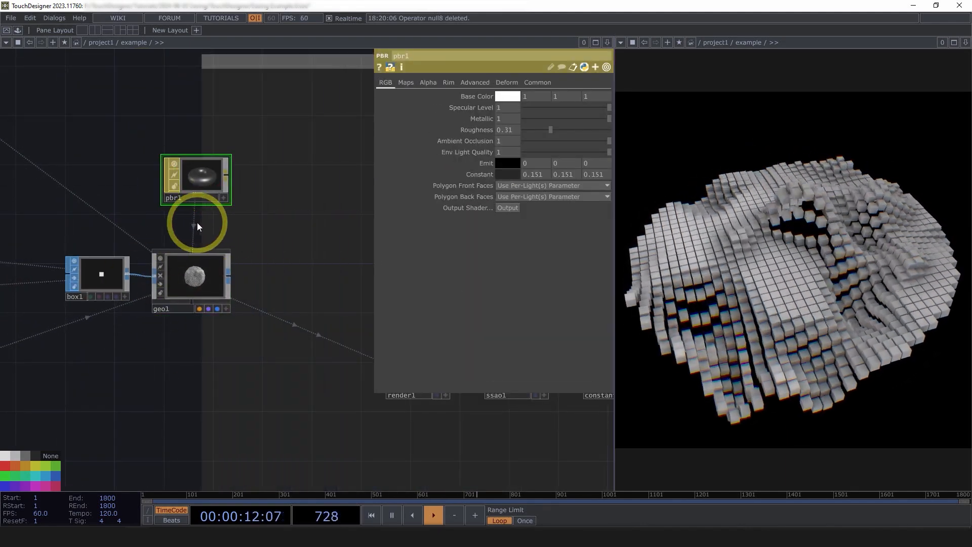
{"action": "left_click_drag", "start_coordinate": [323, 221], "coordinate": [336, 221]}
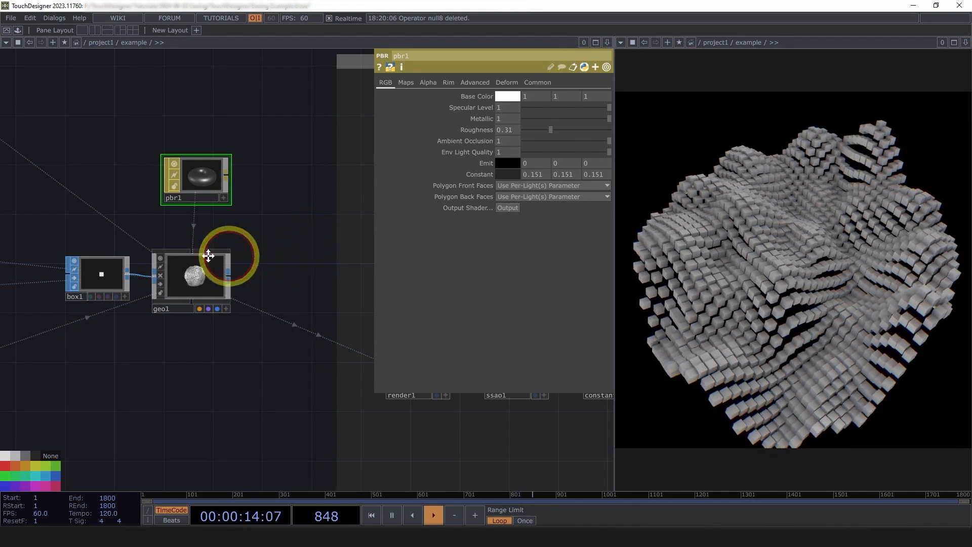
{"action": "left_click_drag", "start_coordinate": [288, 243], "coordinate": [160, 233]}
{"action": "scroll", "coordinate": [152, 240], "scroll_direction": "down", "scroll_amount": 5}
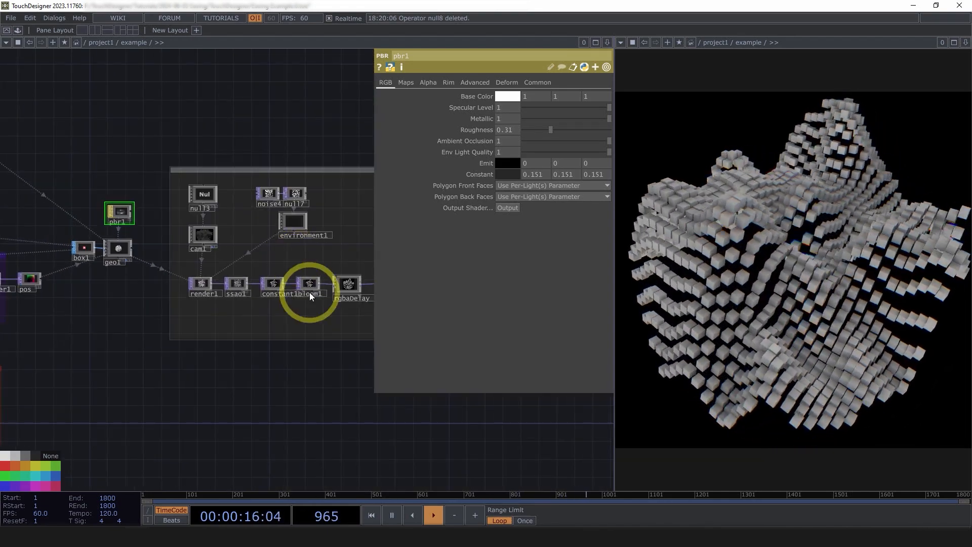
{"action": "key", "text": "p"}
{"action": "scroll", "coordinate": [322, 275], "scroll_direction": "up", "scroll_amount": 5}
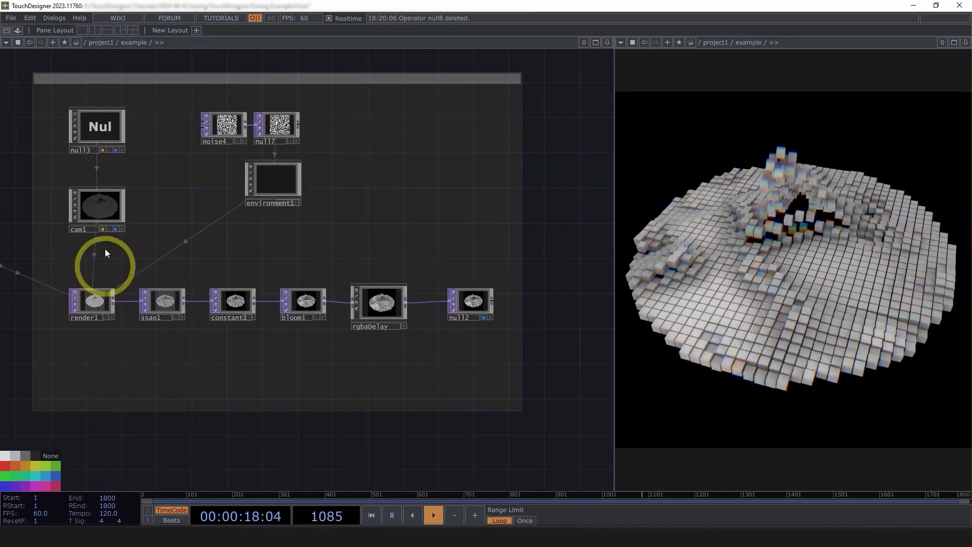
{"action": "scroll", "coordinate": [256, 229], "scroll_direction": "down", "scroll_amount": 5}
{"action": "left_click_drag", "start_coordinate": [198, 369], "coordinate": [285, 374]}
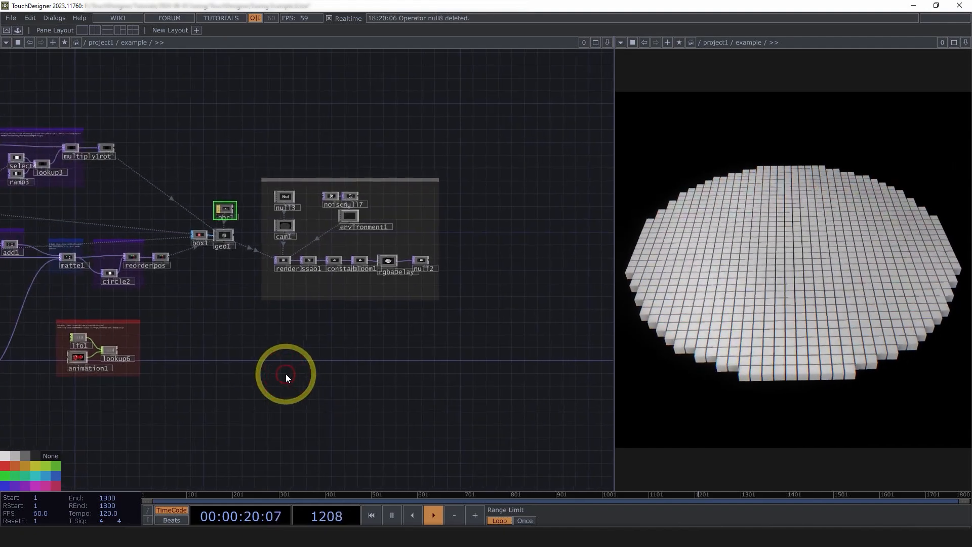
{"action": "scroll", "coordinate": [349, 254], "scroll_direction": "up", "scroll_amount": 5}
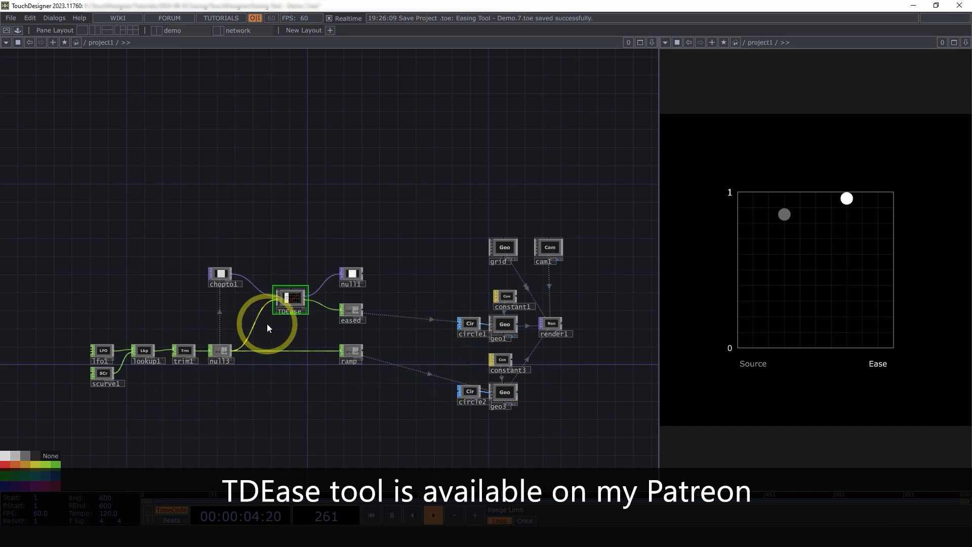
Look at the TDEase component in its network and switch to the demo layout.
{"action": "scroll", "coordinate": [279, 320], "scroll_direction": "up", "scroll_amount": 5}
{"action": "scroll", "coordinate": [282, 312], "scroll_direction": "up", "scroll_amount": 2}
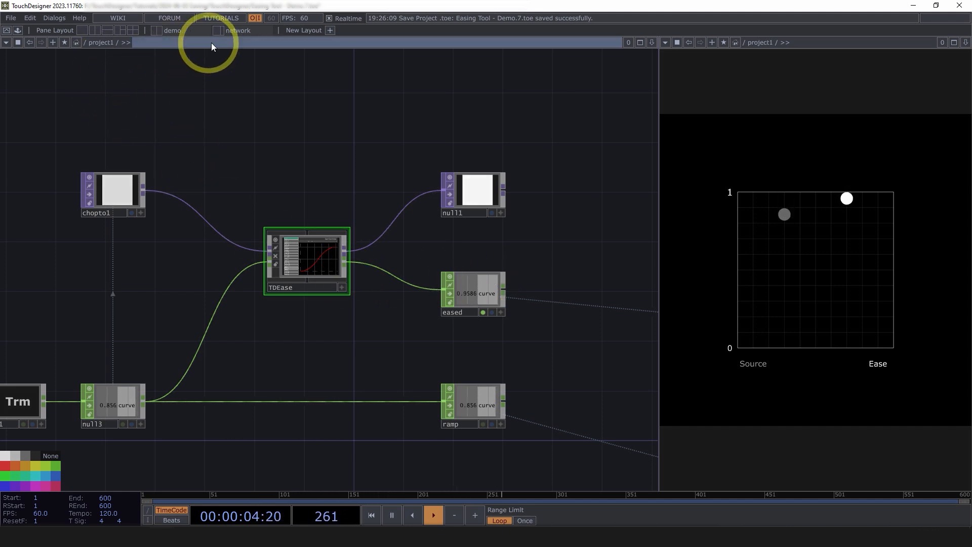
{"action": "left_click", "coordinate": [240, 31]}
{"action": "left_click", "coordinate": [184, 32]}
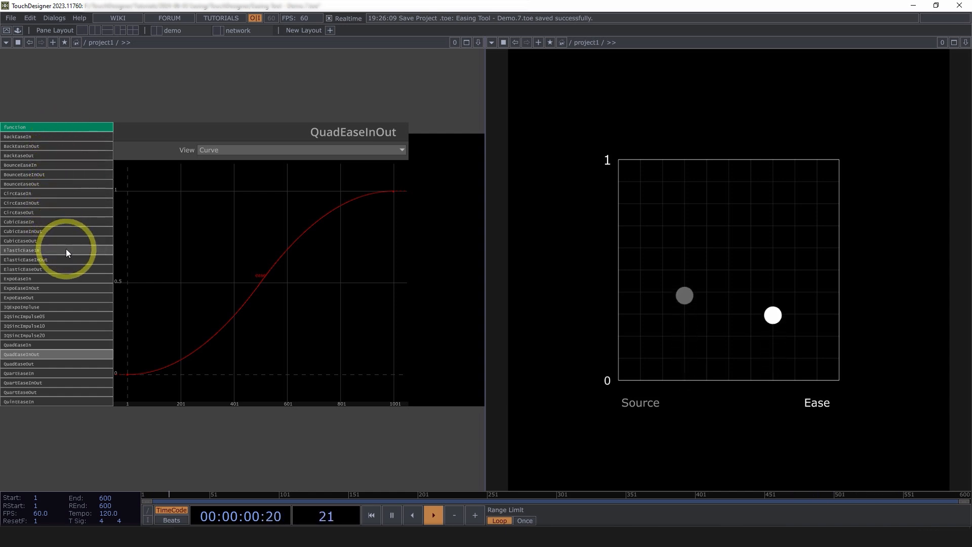
Preview the easing functions IQExpoImpluse, IQSincImpulse05, IQSincImpulse10, IQSincImpulse20, CubicEaseOut and BackEaseIn.
{"action": "left_click", "coordinate": [54, 305]}
{"action": "left_click", "coordinate": [51, 315]}
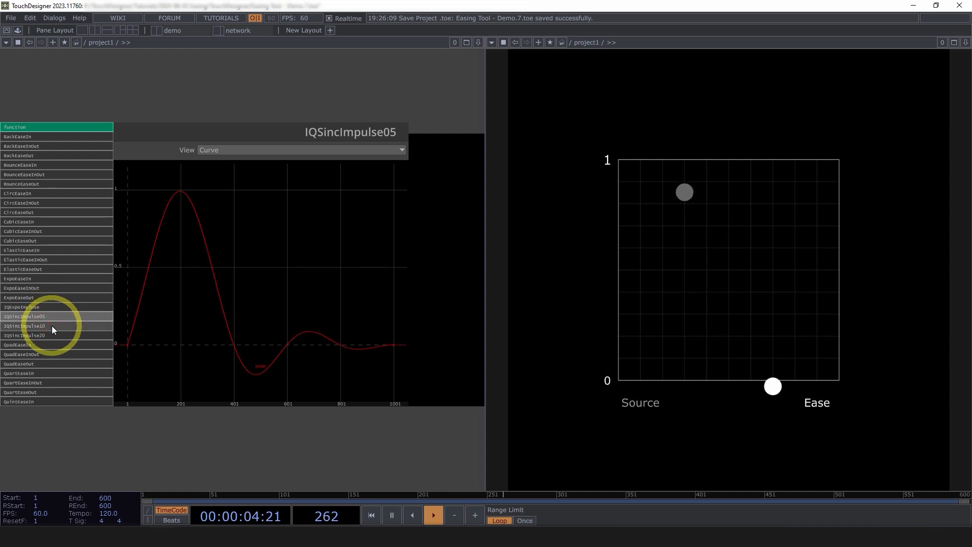
{"action": "left_click", "coordinate": [52, 327]}
{"action": "left_click", "coordinate": [54, 334]}
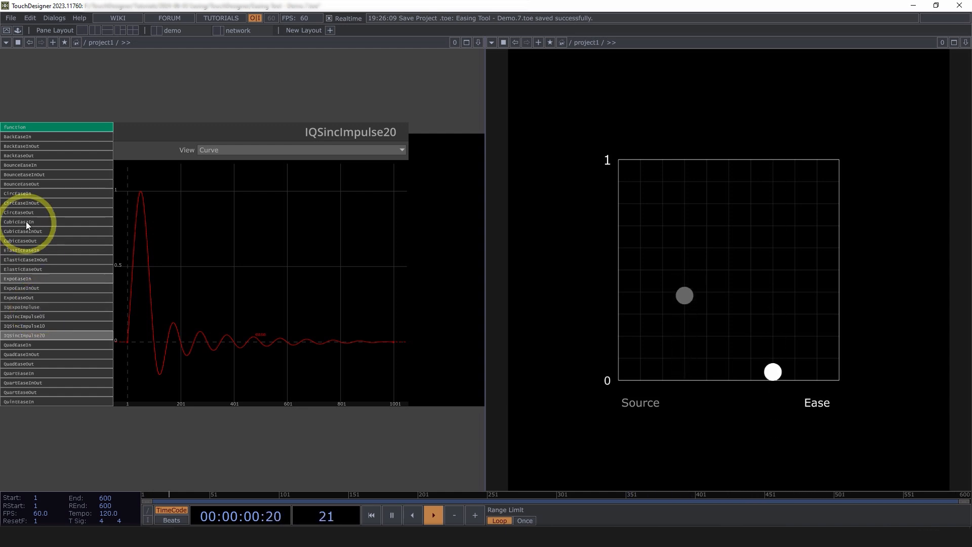
{"action": "left_click", "coordinate": [17, 243]}
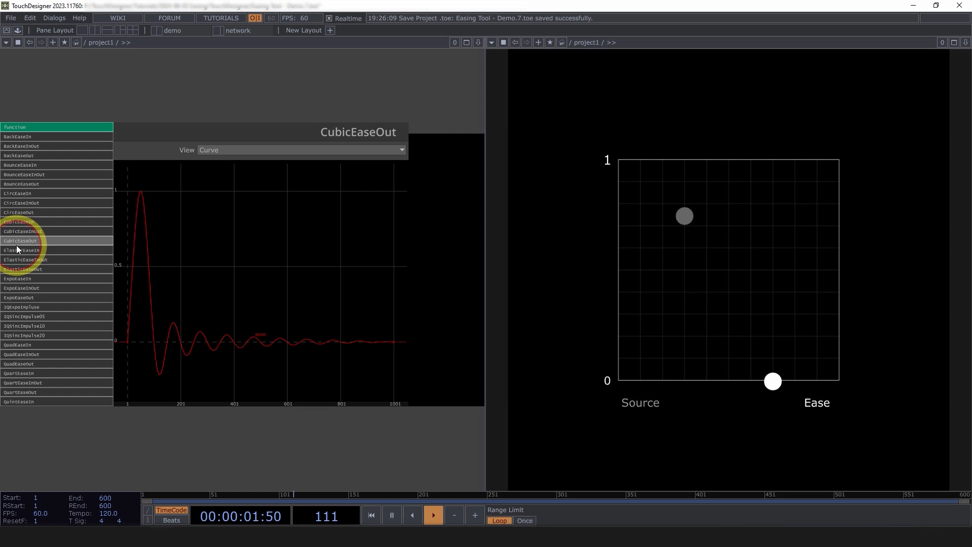
{"action": "left_click", "coordinate": [25, 137]}
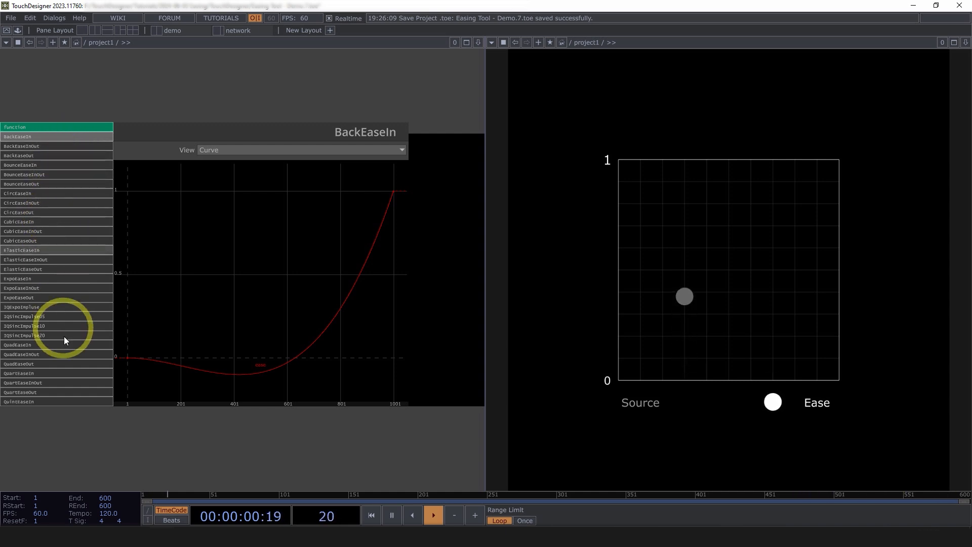
Show the CHOP Out and TOP Out views of the BackEaseIn function, ending back on the Curve view.
{"action": "left_click", "coordinate": [274, 151]}
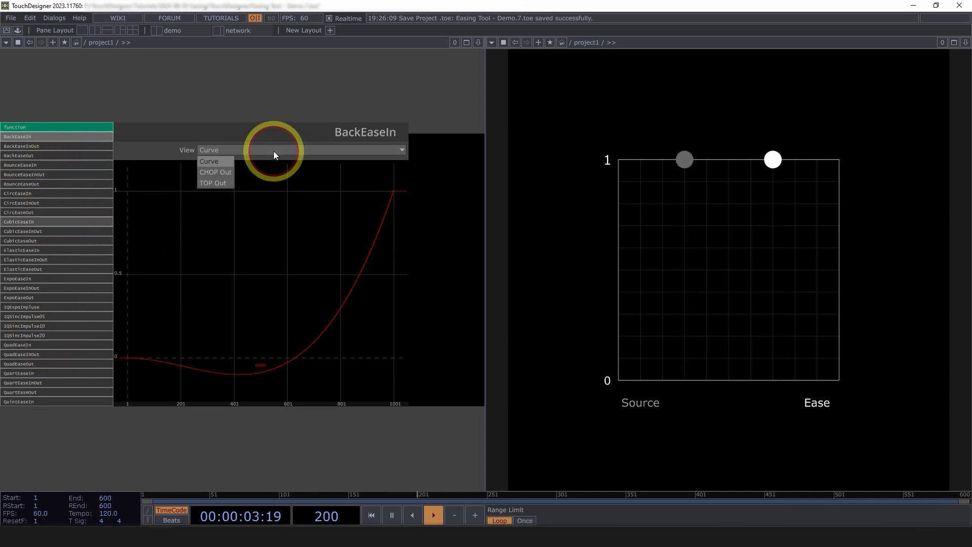
{"action": "left_click", "coordinate": [217, 173]}
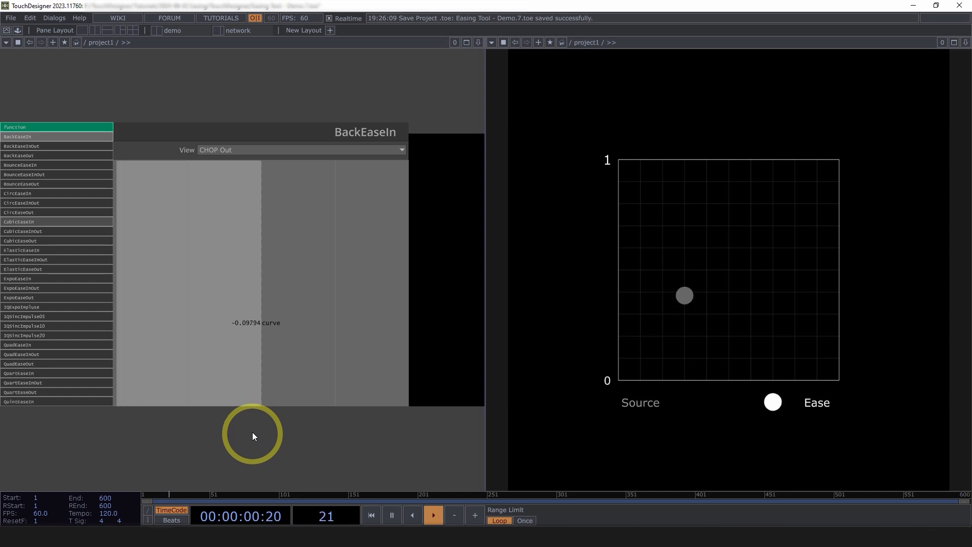
{"action": "left_click", "coordinate": [251, 147]}
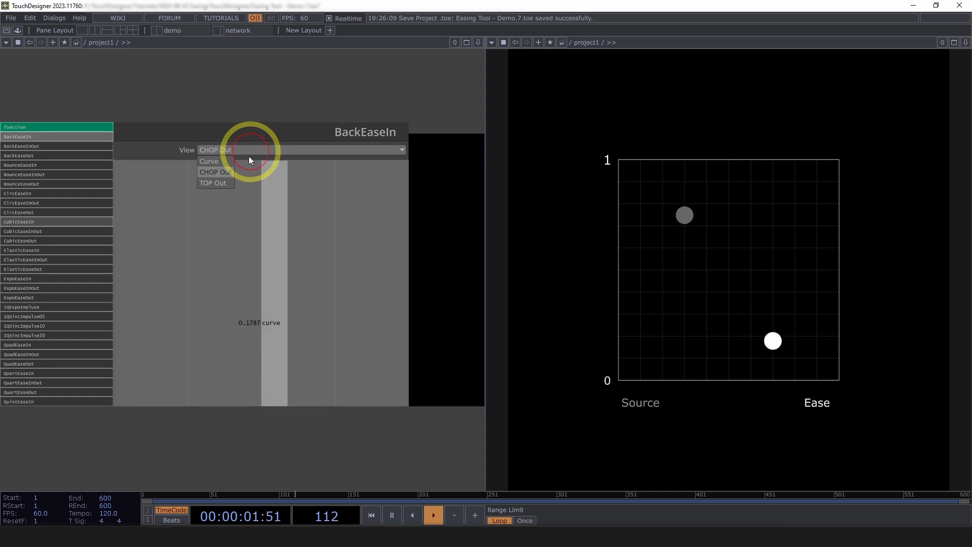
{"action": "left_click", "coordinate": [227, 183]}
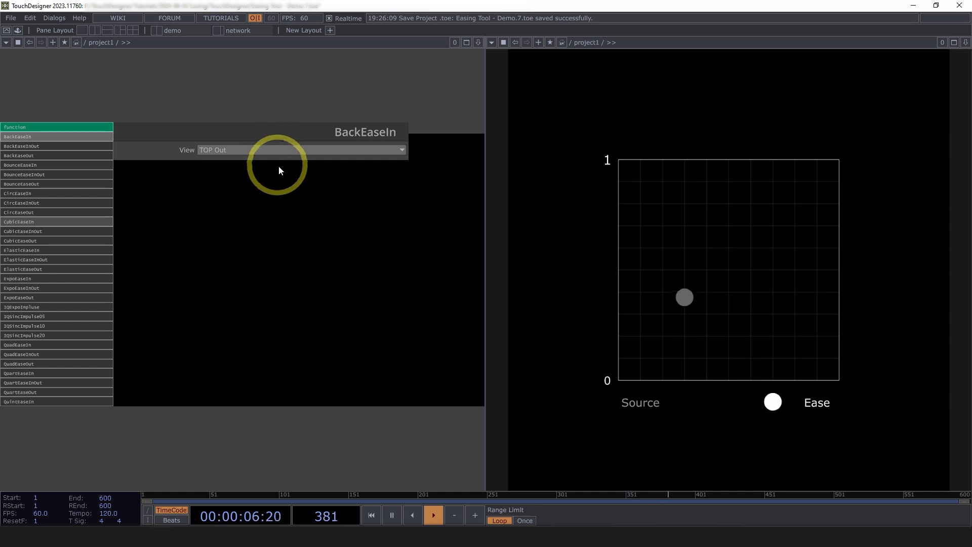
{"action": "left_click", "coordinate": [273, 154]}
{"action": "left_click", "coordinate": [224, 160]}
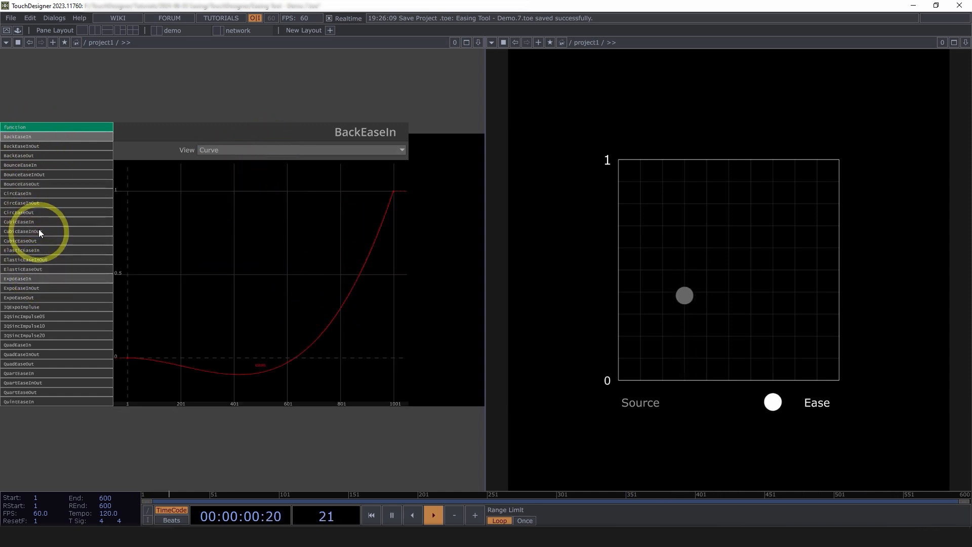
Compare the source and eased motion for BackEaseInOut, BounceEaseInOut, BounceEaseOut and ElasticEaseIn.
{"action": "left_click", "coordinate": [35, 147]}
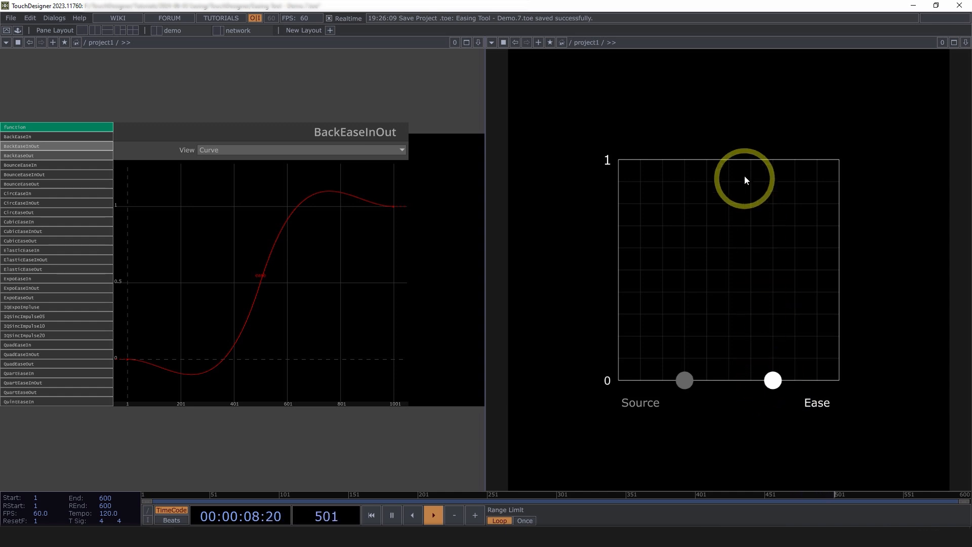
{"action": "left_click", "coordinate": [27, 175]}
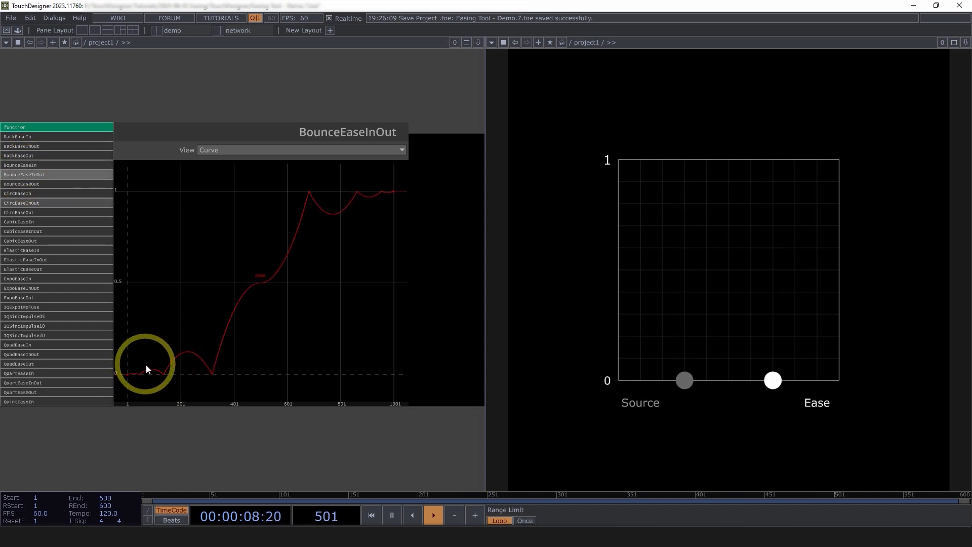
{"action": "left_click", "coordinate": [29, 184]}
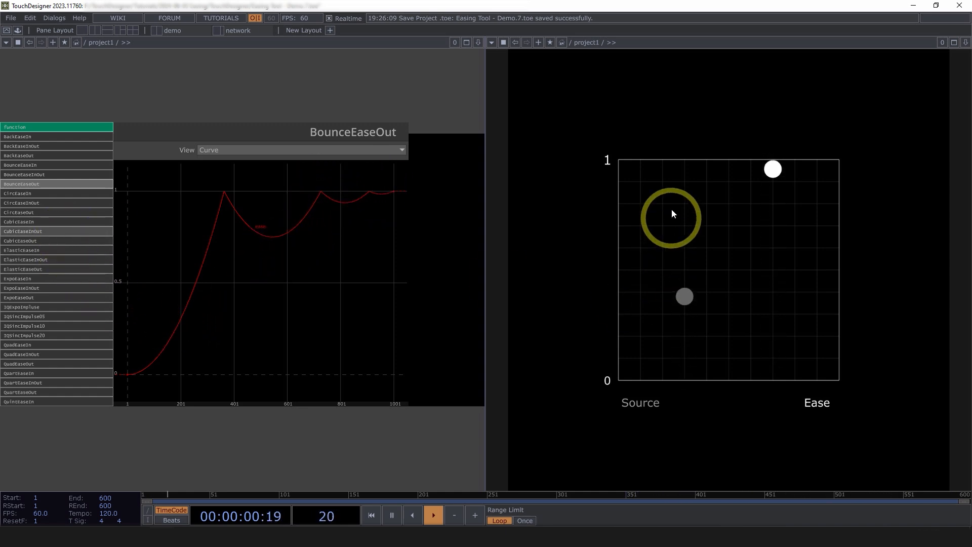
{"action": "left_click", "coordinate": [35, 252]}
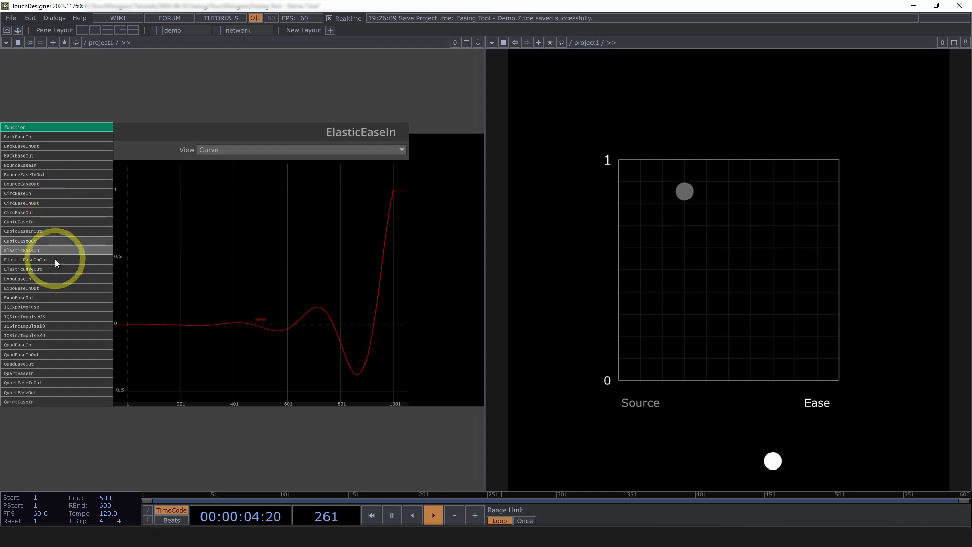
Compare the QuartEaseInOut, QuadEaseInOut and CircEaseInOut curves, ending on QuartEaseInOut.
{"action": "left_click", "coordinate": [44, 381]}
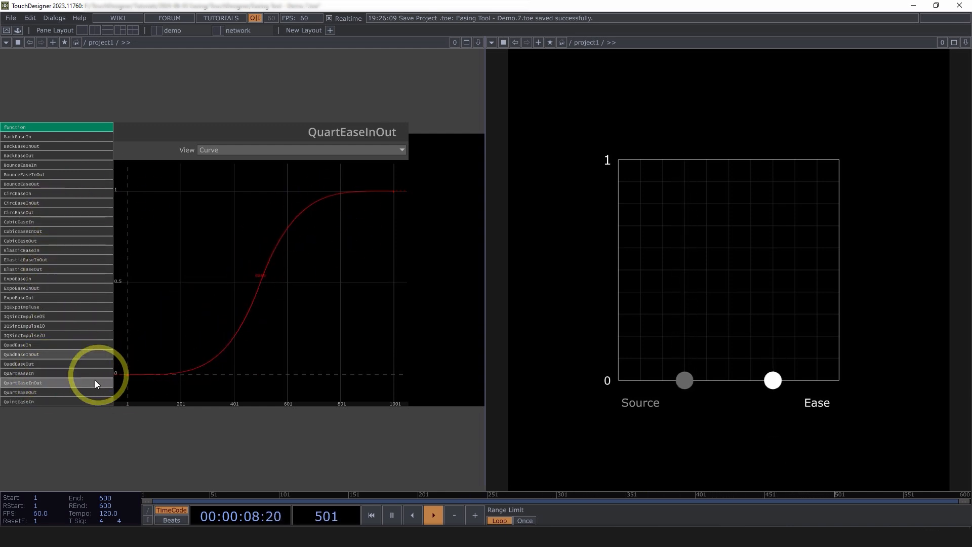
{"action": "left_click", "coordinate": [36, 354]}
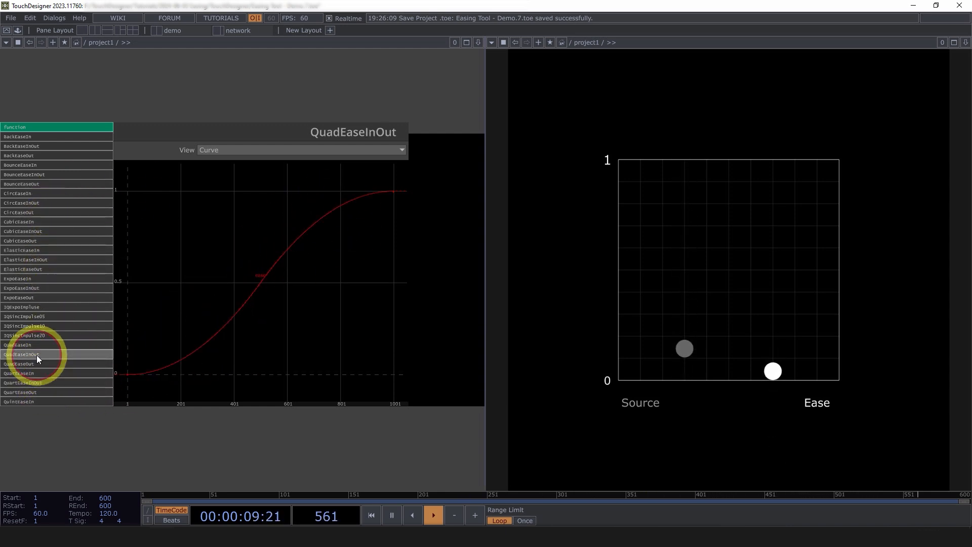
{"action": "left_click", "coordinate": [22, 205]}
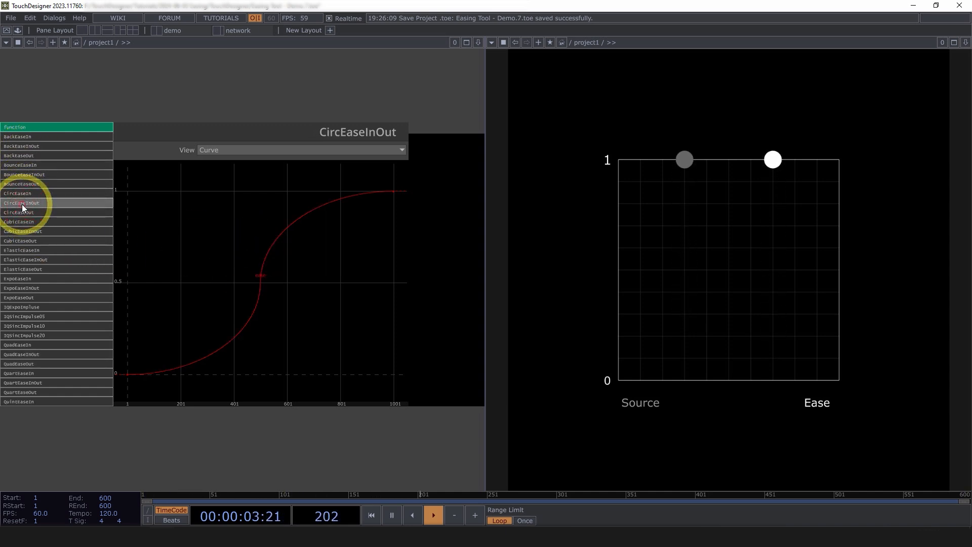
{"action": "left_click", "coordinate": [34, 383]}
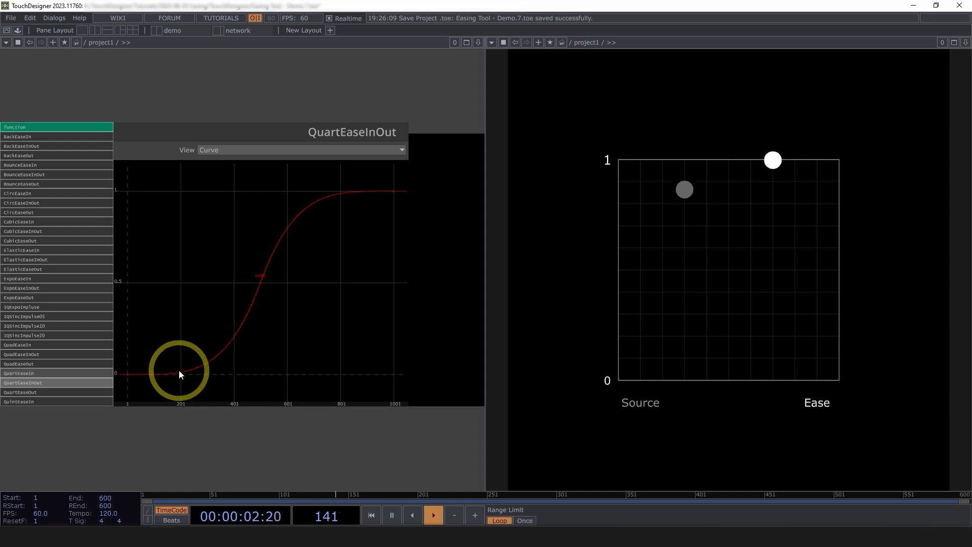
Switch to the network layout and move the TDEase node slightly down and to the left.
{"action": "left_click", "coordinate": [233, 30]}
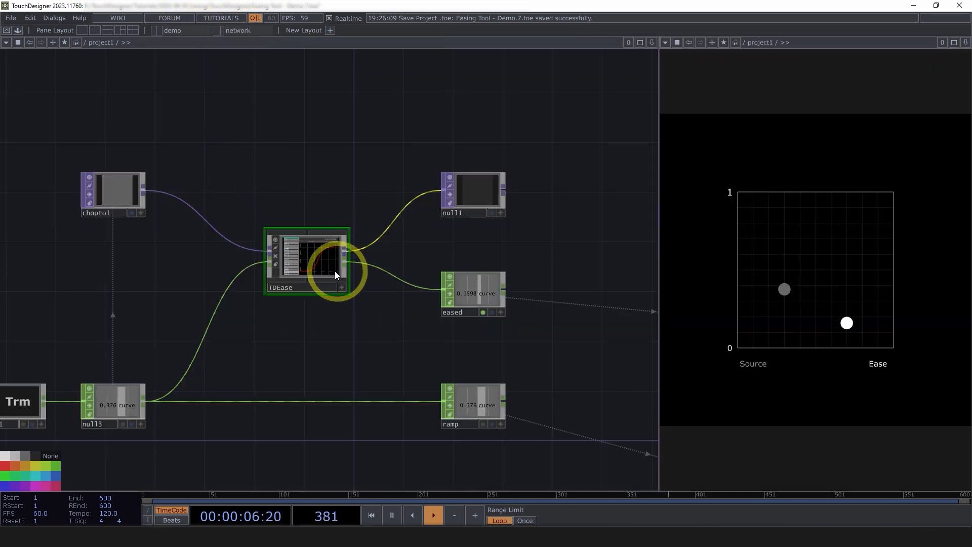
{"action": "left_click_drag", "start_coordinate": [336, 274], "coordinate": [323, 286]}
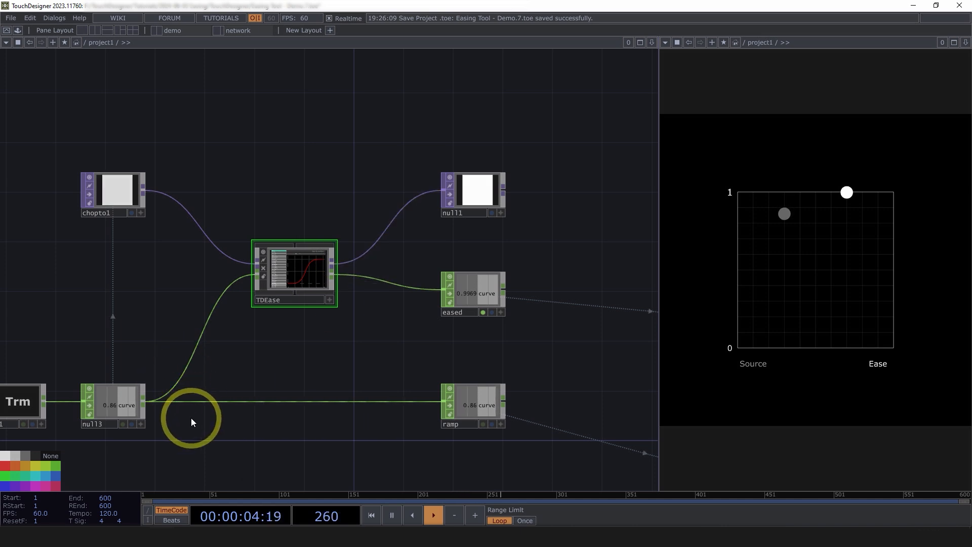
In the active TDEase node viewer, try QuadEaseInOut and QuartEaseInOut, set the function to BackEaseInOut and deactivate the viewer.
{"action": "scroll", "coordinate": [294, 273], "scroll_direction": "up", "scroll_amount": 5}
{"action": "left_click", "coordinate": [193, 317]}
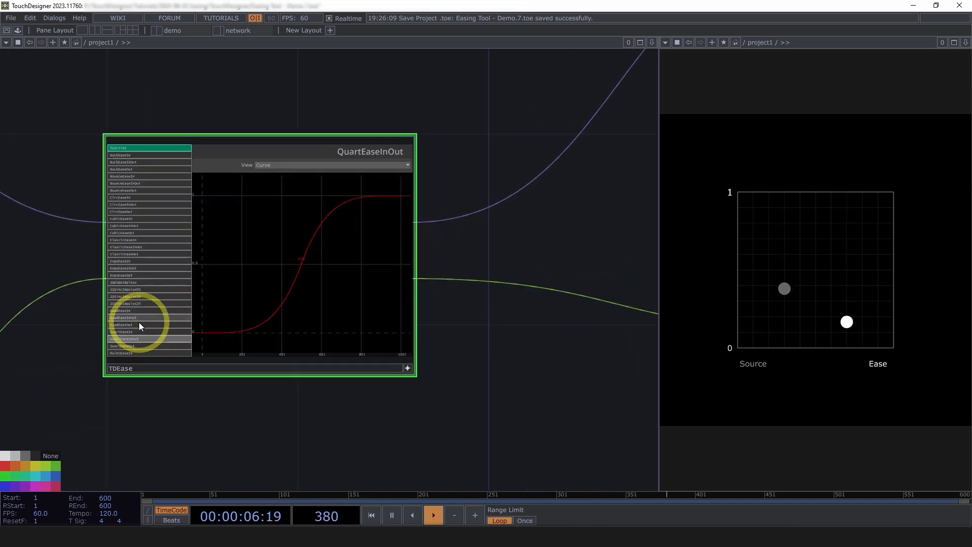
{"action": "left_click", "coordinate": [134, 317]}
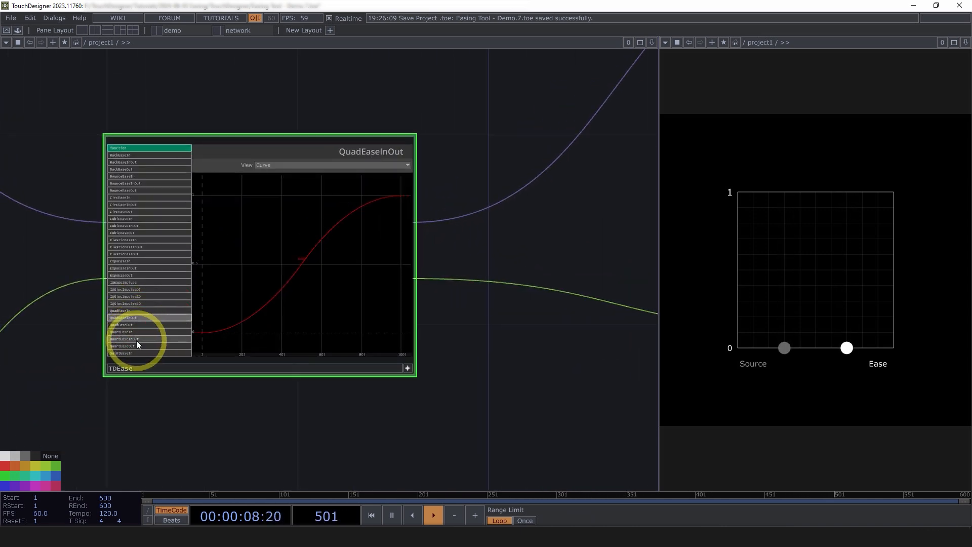
{"action": "left_click", "coordinate": [136, 339]}
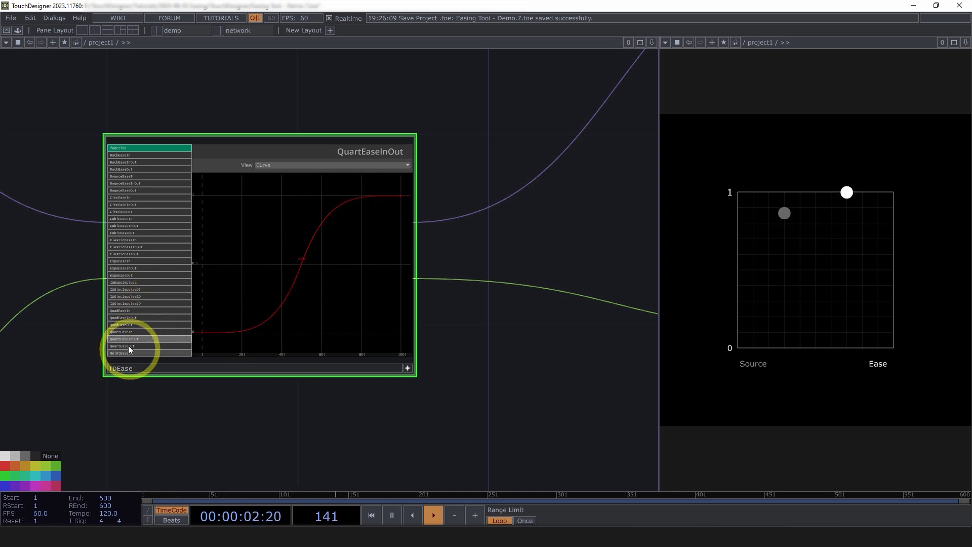
{"action": "left_click", "coordinate": [125, 162]}
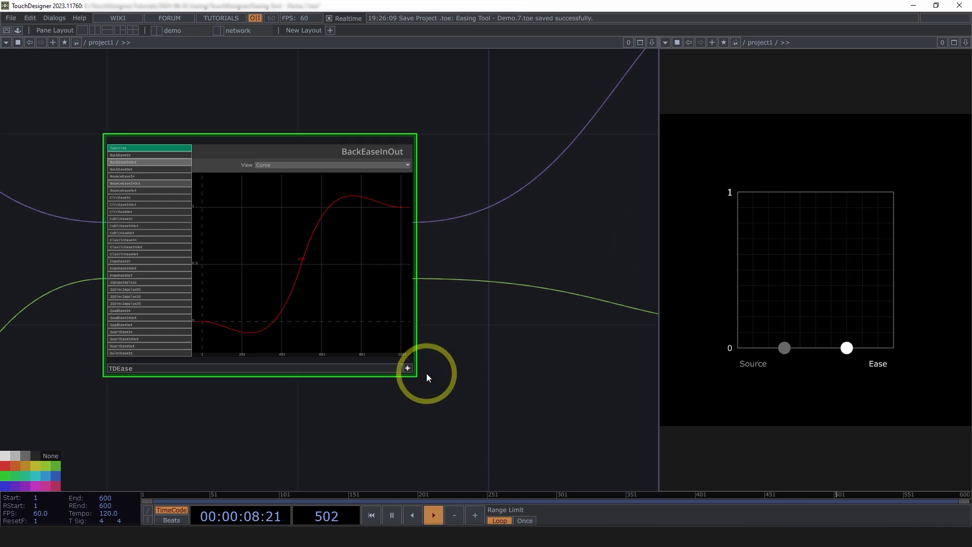
{"action": "left_click", "coordinate": [409, 370]}
Examine how chopto1 and null3 feed TDEase and how its TOP and CHOP outputs reach null1 and eased.
{"action": "scroll", "coordinate": [202, 238], "scroll_direction": "down", "scroll_amount": 5}
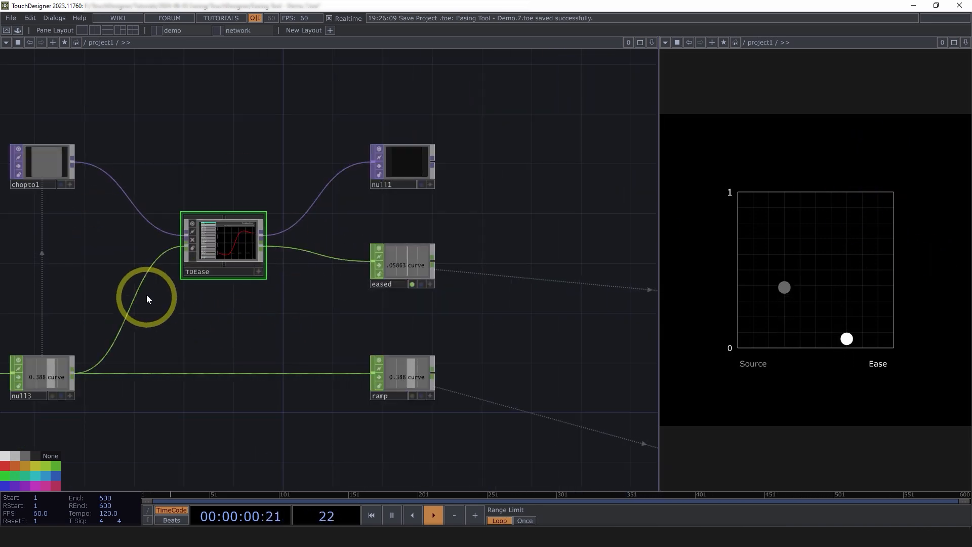
{"action": "left_click_drag", "start_coordinate": [183, 326], "coordinate": [233, 326]}
{"action": "scroll", "coordinate": [278, 276], "scroll_direction": "up", "scroll_amount": 8}
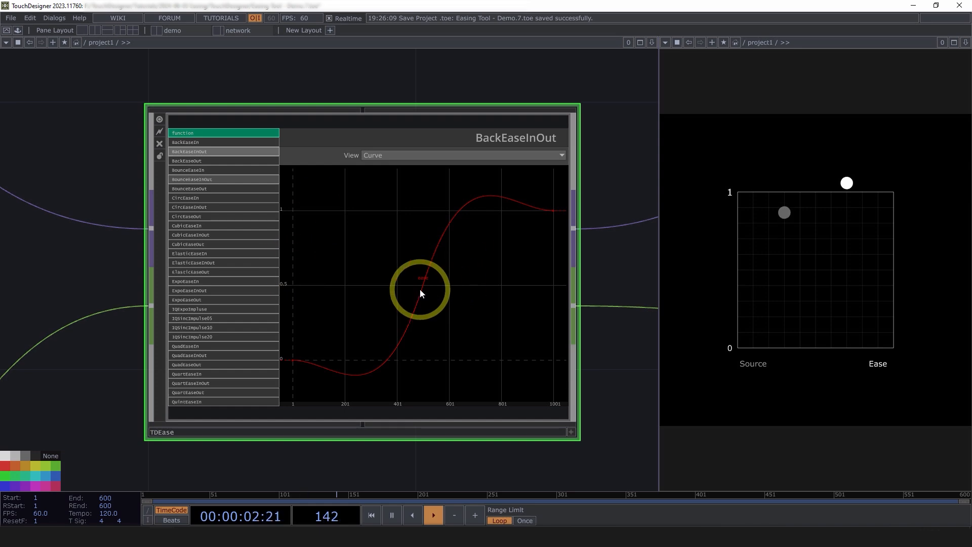
{"action": "scroll", "coordinate": [419, 286], "scroll_direction": "down", "scroll_amount": 4}
{"action": "scroll", "coordinate": [445, 298], "scroll_direction": "up", "scroll_amount": 4}
{"action": "scroll", "coordinate": [447, 299], "scroll_direction": "down", "scroll_amount": 8}
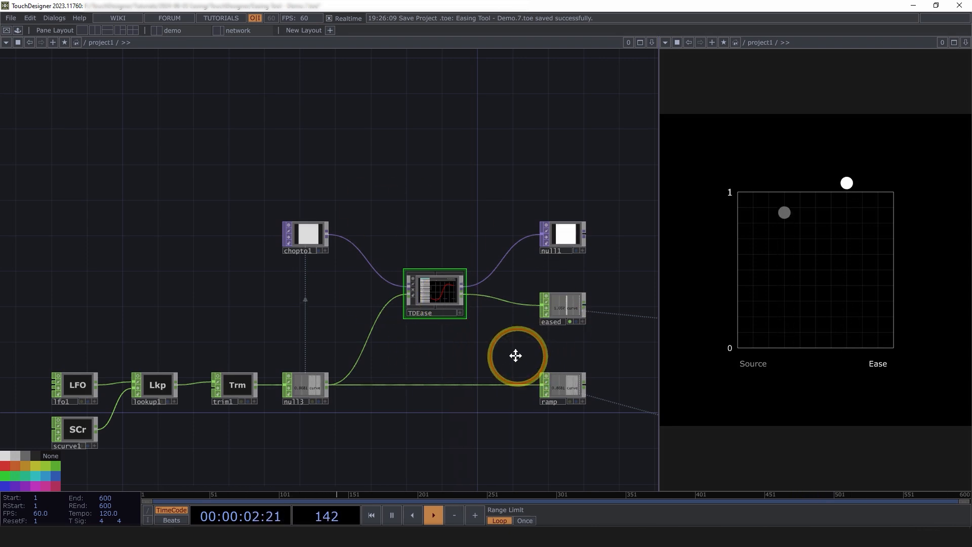
{"action": "left_click_drag", "start_coordinate": [514, 354], "coordinate": [409, 356]}
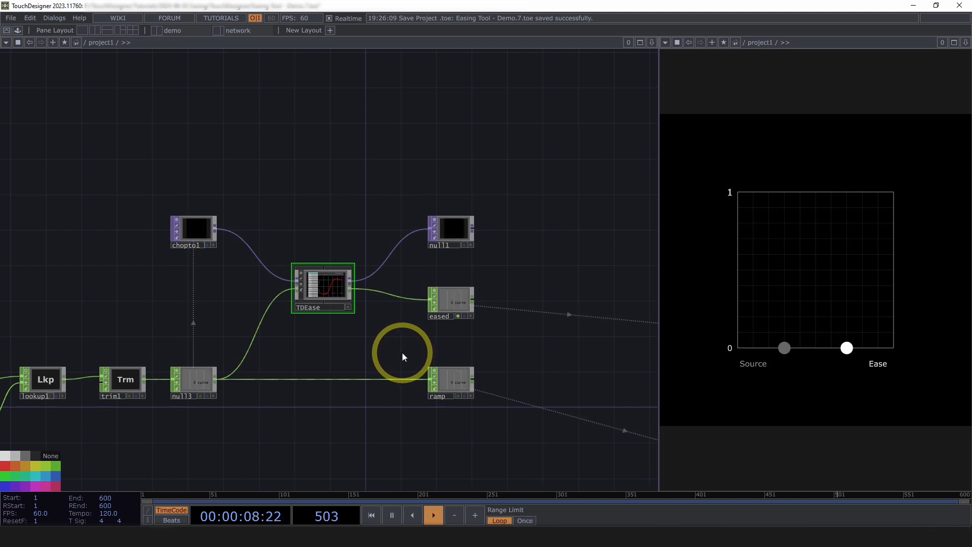
{"action": "scroll", "coordinate": [320, 292], "scroll_direction": "up", "scroll_amount": 5}
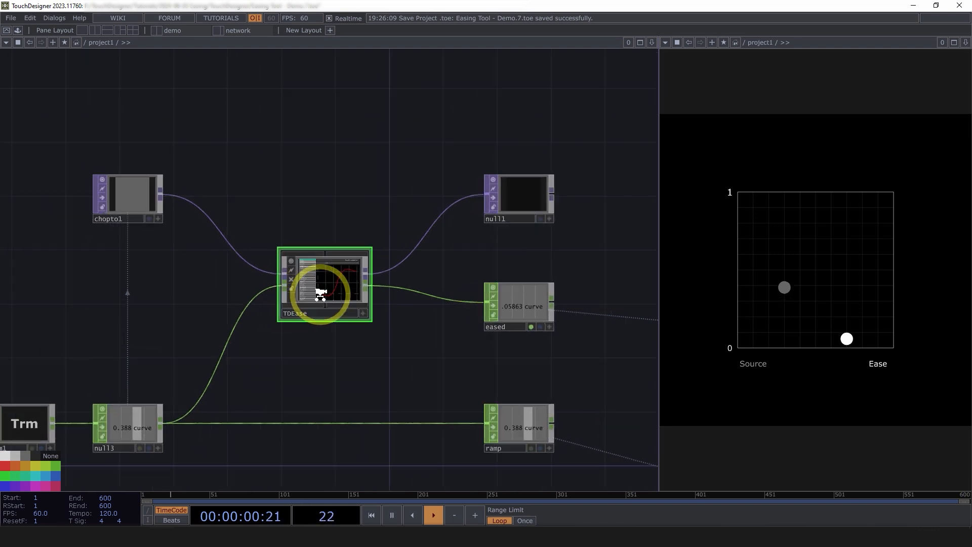
{"action": "scroll", "coordinate": [408, 326], "scroll_direction": "up", "scroll_amount": 4}
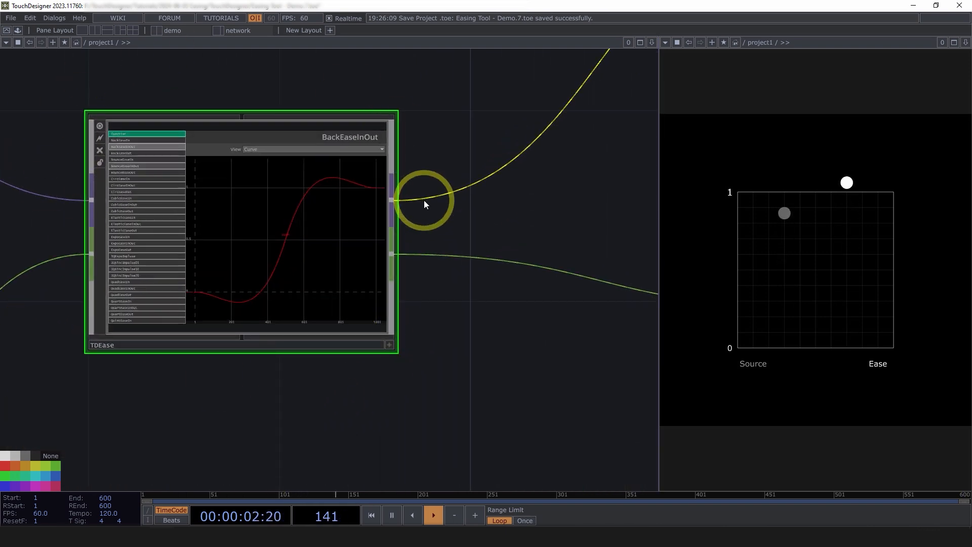